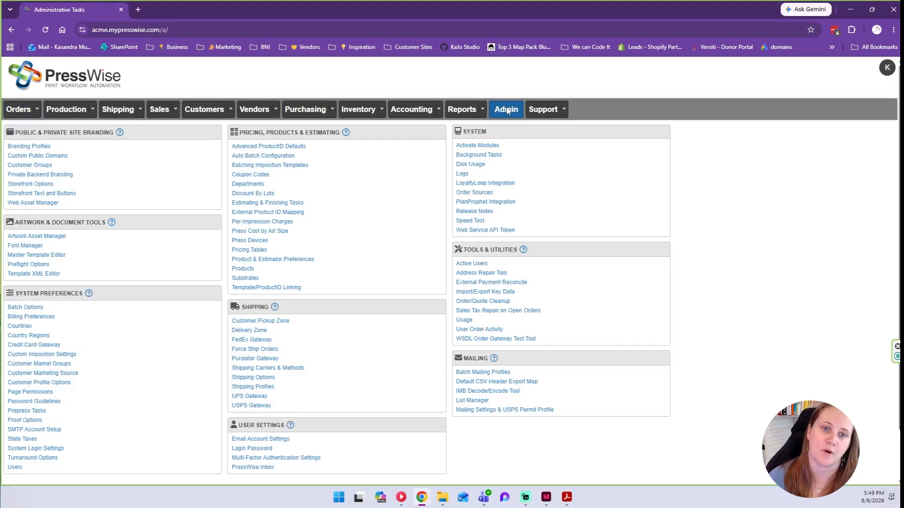
Open the admin Products list and check the Business Card run size of 3.625 x 2.125.
left_click(239, 269)
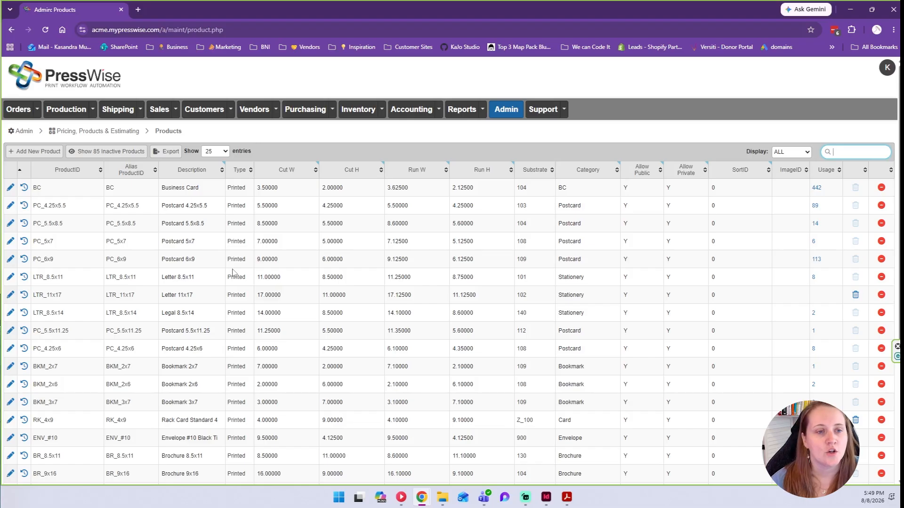
left_click(415, 188)
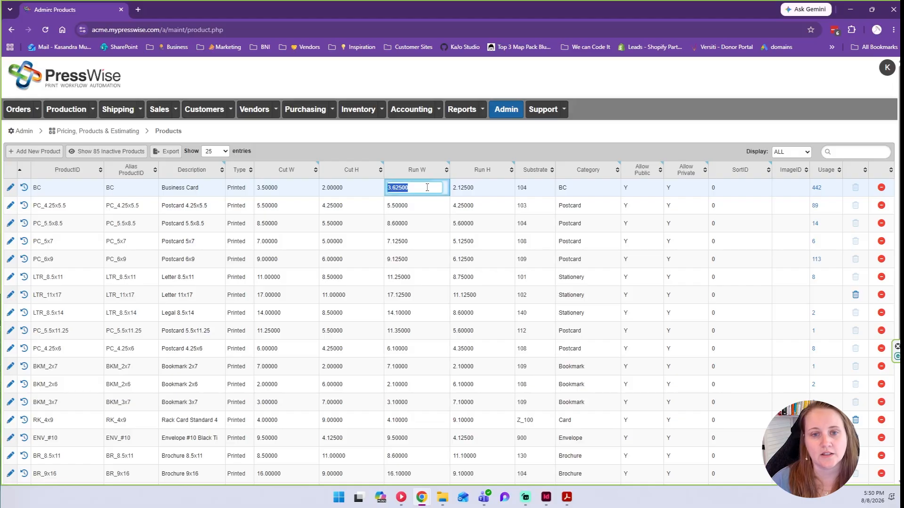
left_click(485, 186)
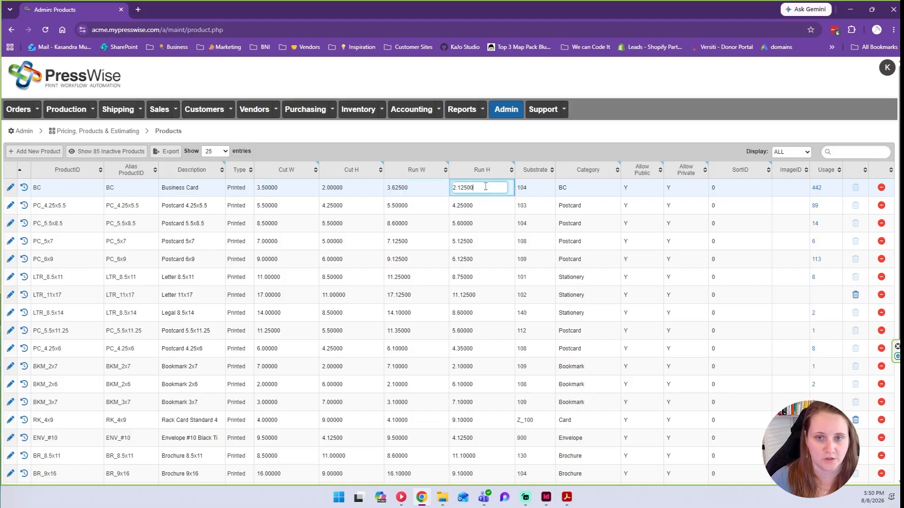
left_click(567, 497)
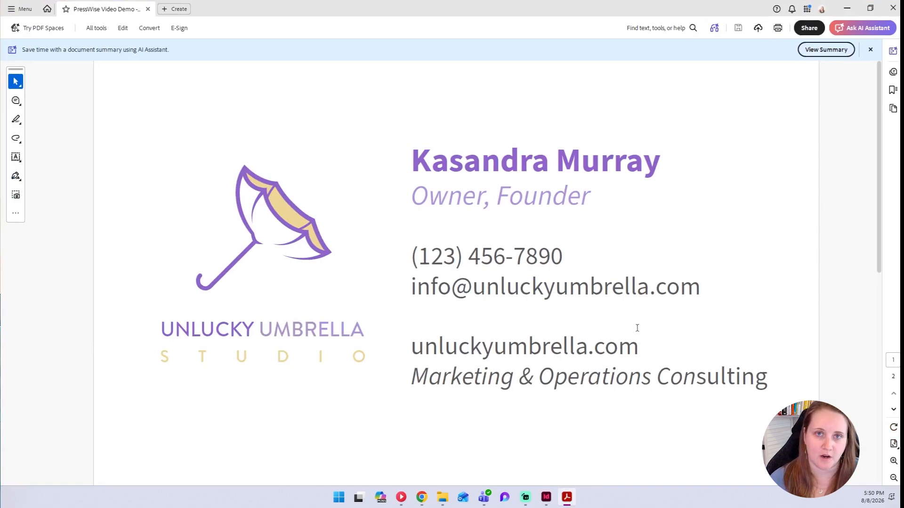
Confirm the PDF measures 3.62 x 2.12 in, view its purple back page, then minimize Acrobat.
mouse_move(63, 437)
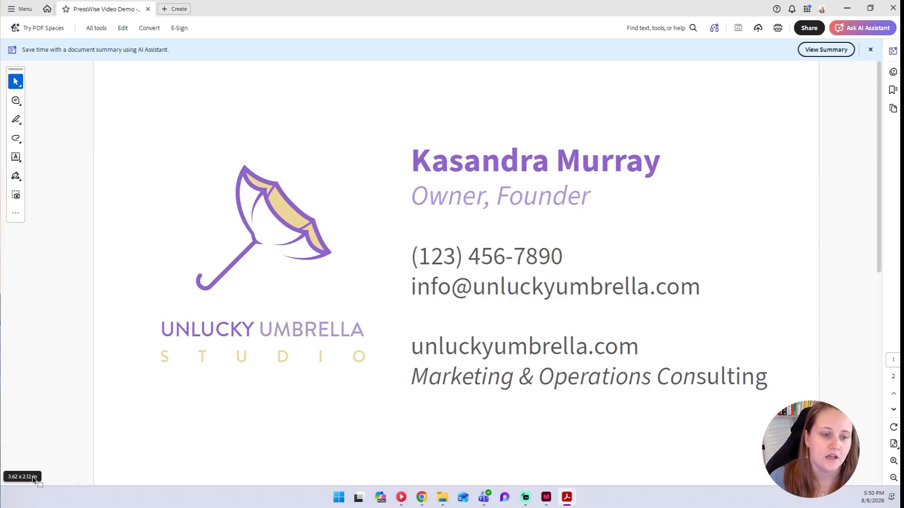
scroll(587, 181, "down", 3)
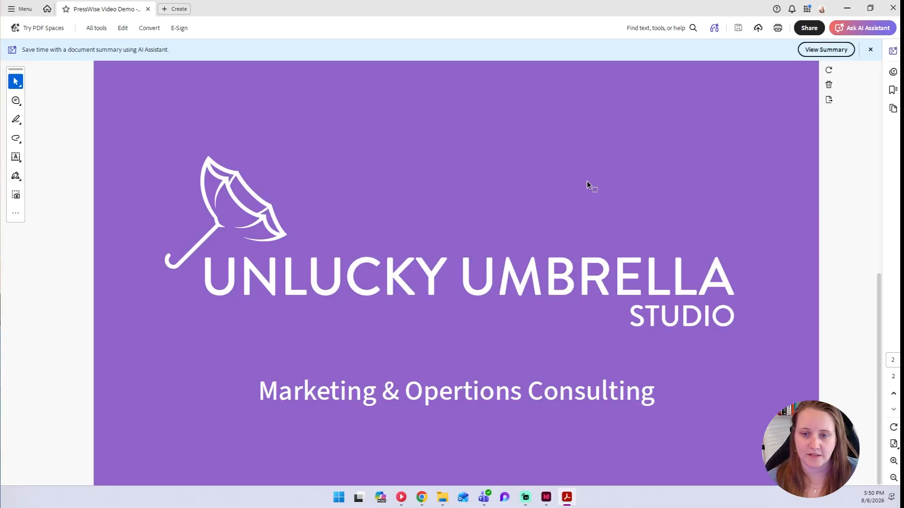
left_click(847, 8)
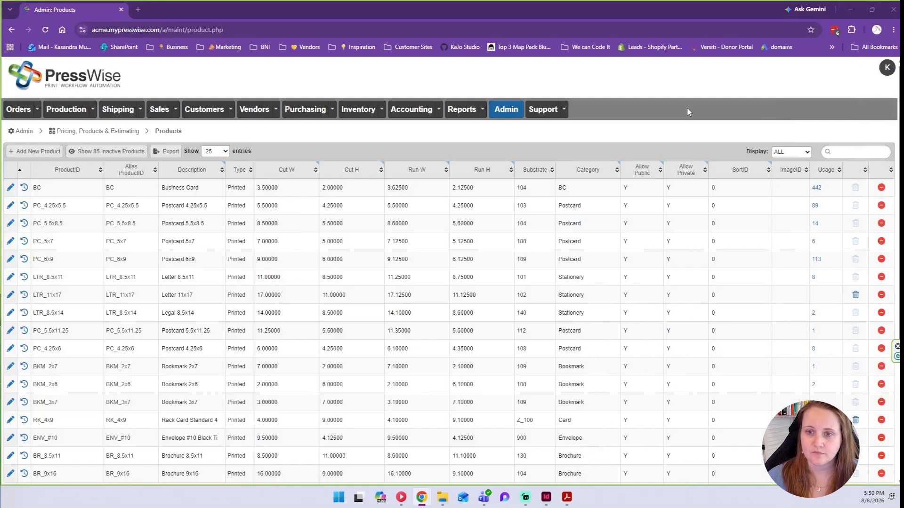
Bring BusinessCards_v004.indd to the front in InDesign and view its white front and purple back.
left_click(546, 497)
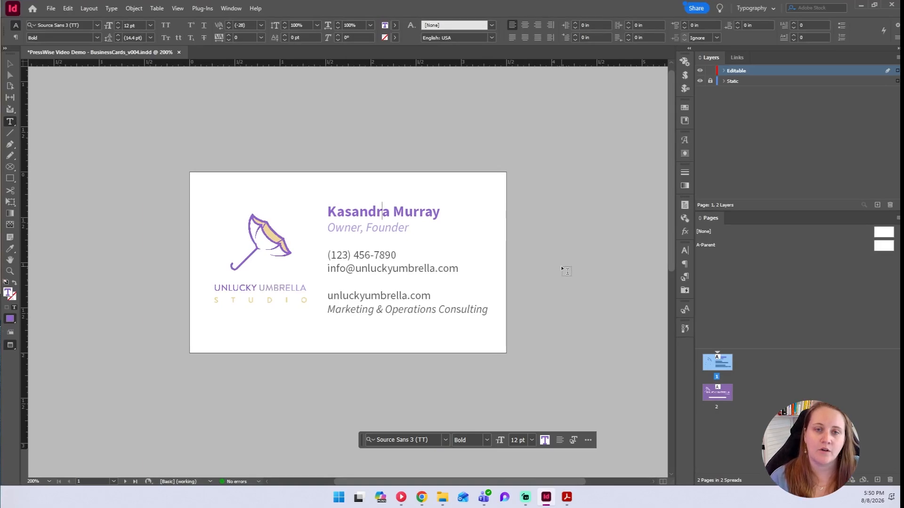
scroll(285, 265, "down", 5)
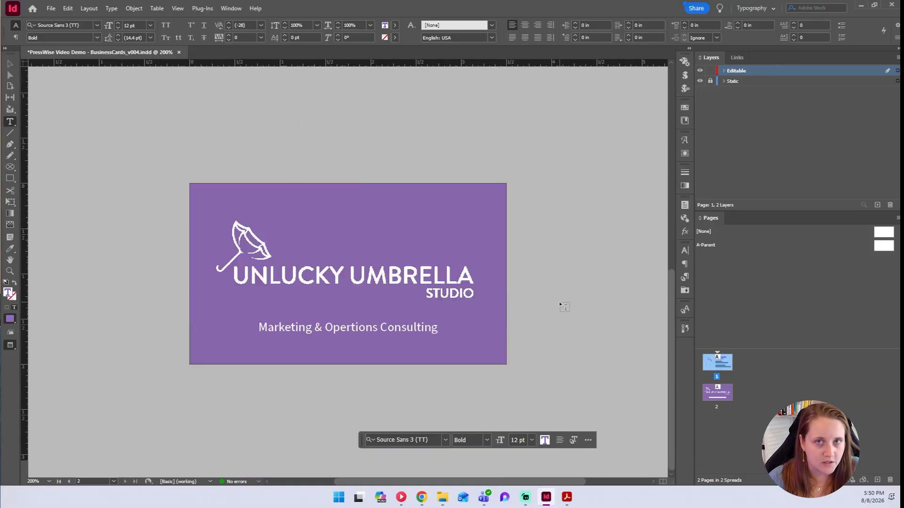
scroll(558, 305, "up", 5)
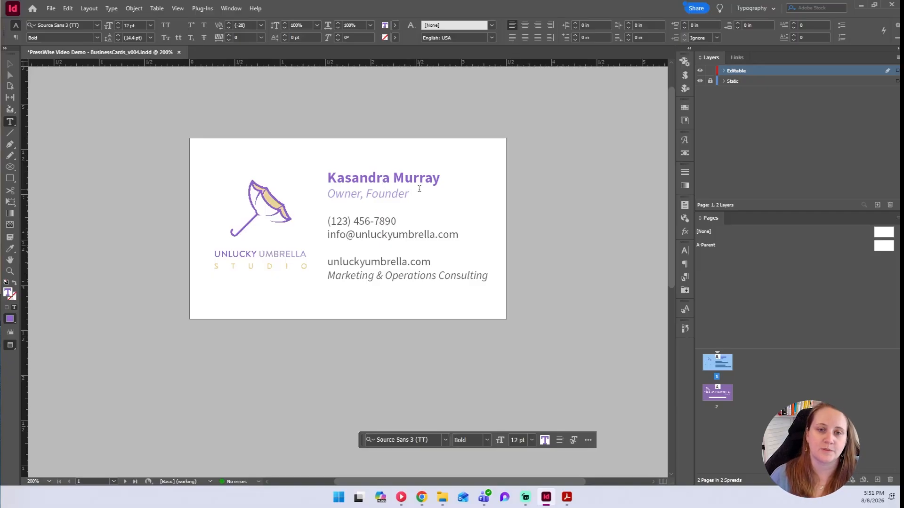
left_click_drag(440, 177, 327, 178)
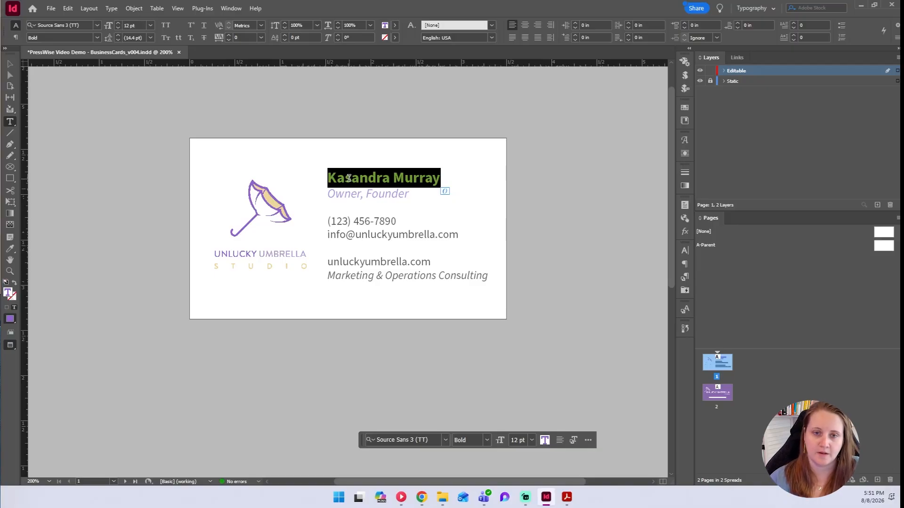
left_click(784, 156)
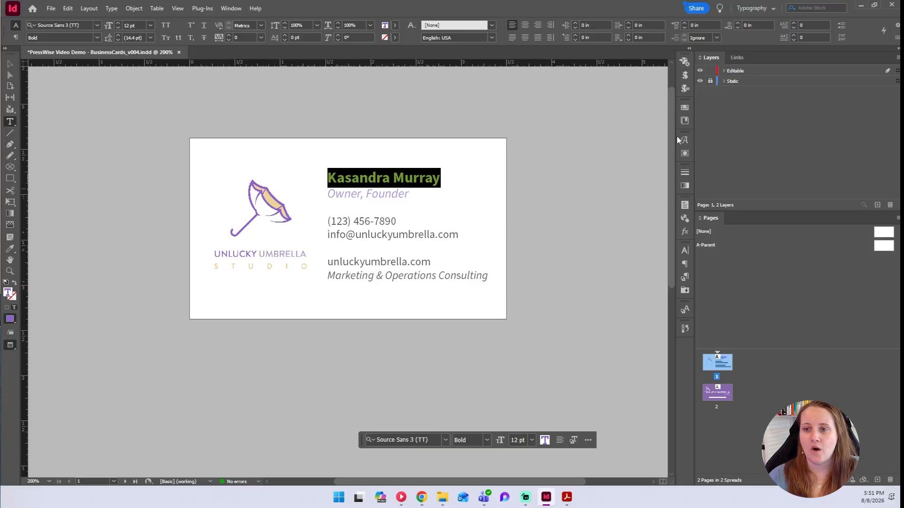
left_click(483, 178)
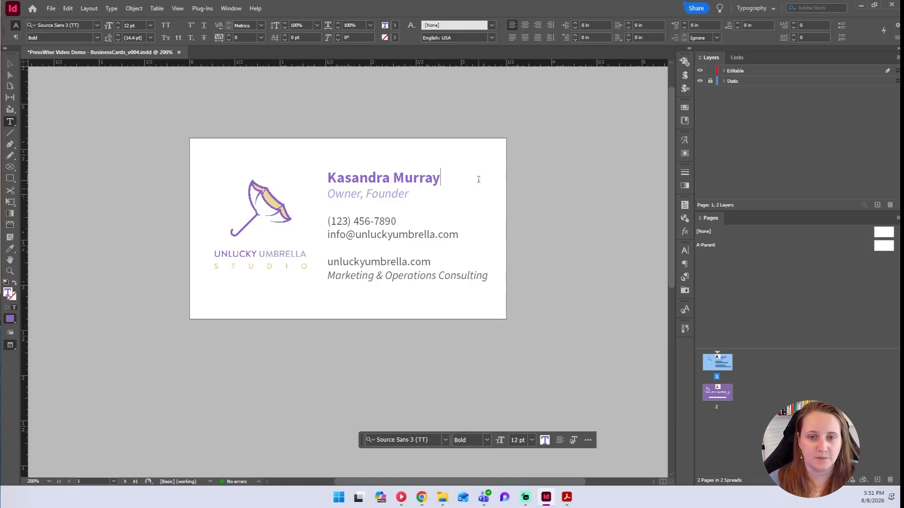
triple_click(418, 179)
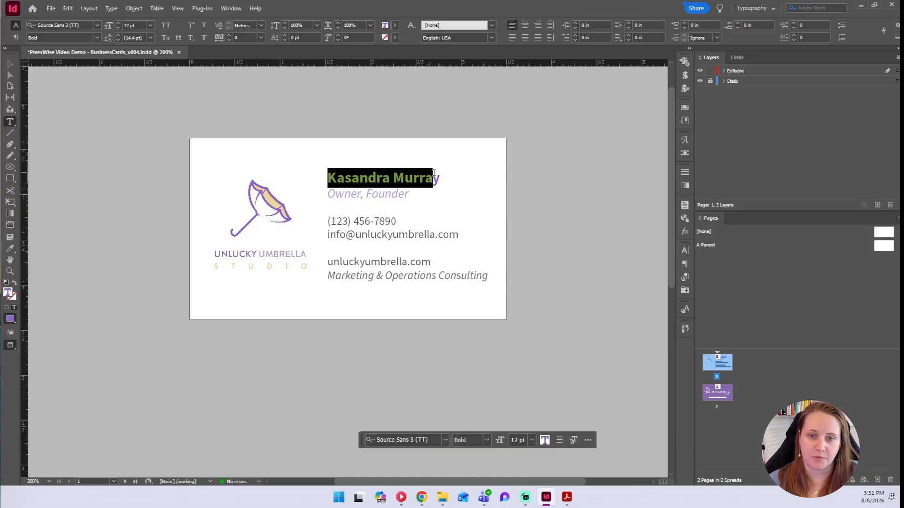
left_click_drag(345, 194, 385, 195)
left_click(373, 220)
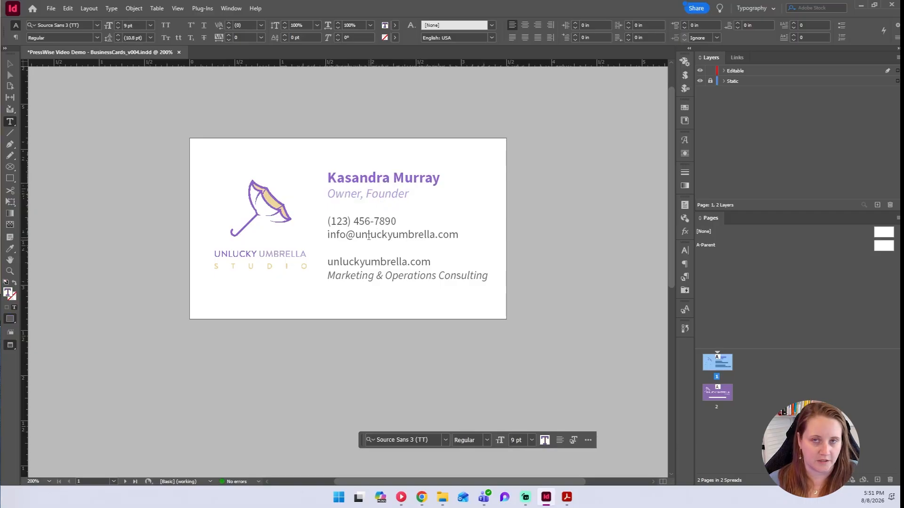
left_click_drag(328, 262, 498, 275)
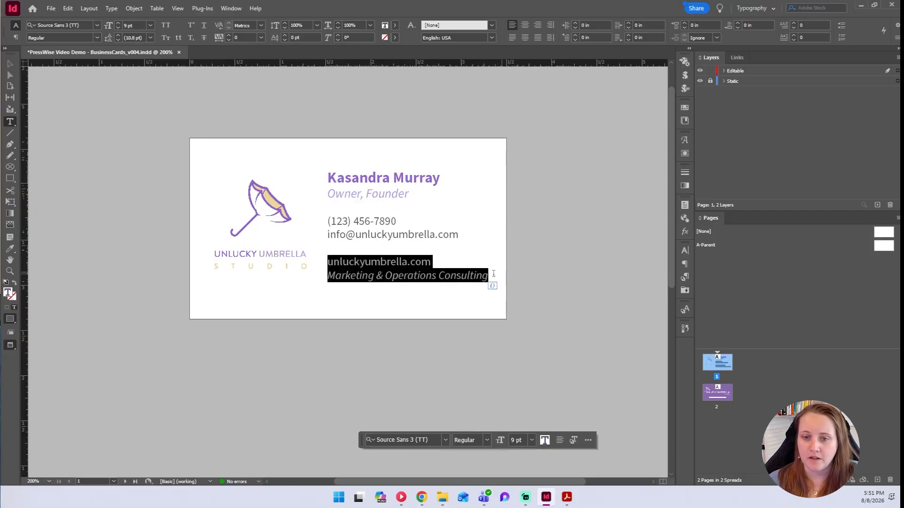
left_click(360, 277)
left_click_drag(329, 276, 539, 280)
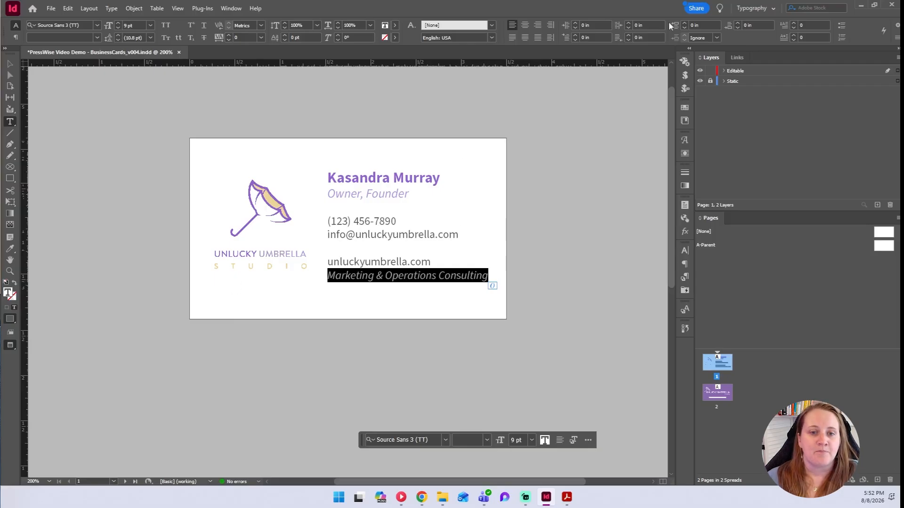
Hide the Editable layer so only the umbrella logo shows, then minimize InDesign.
left_click(700, 72)
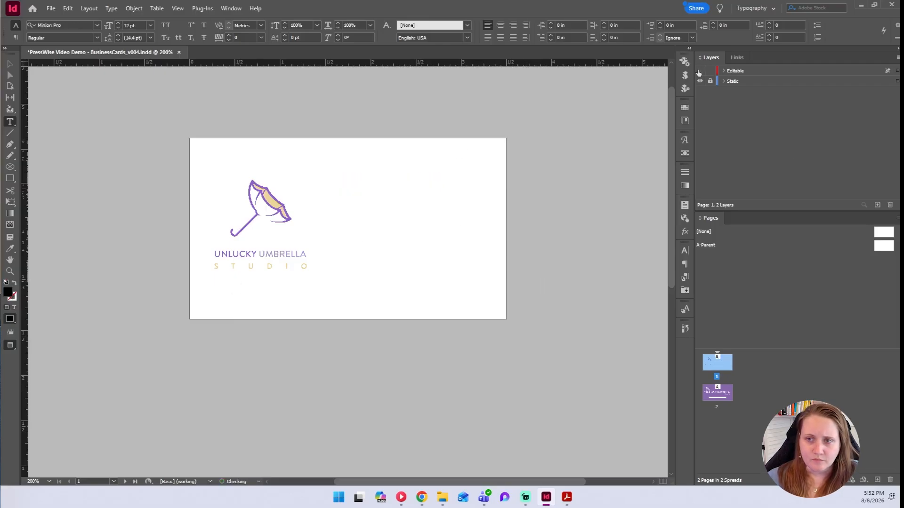
left_click(700, 72)
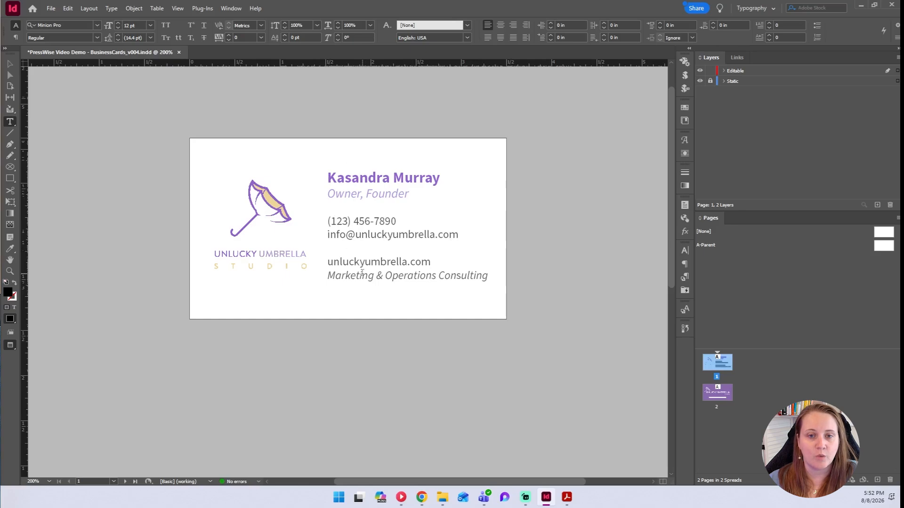
left_click(700, 71)
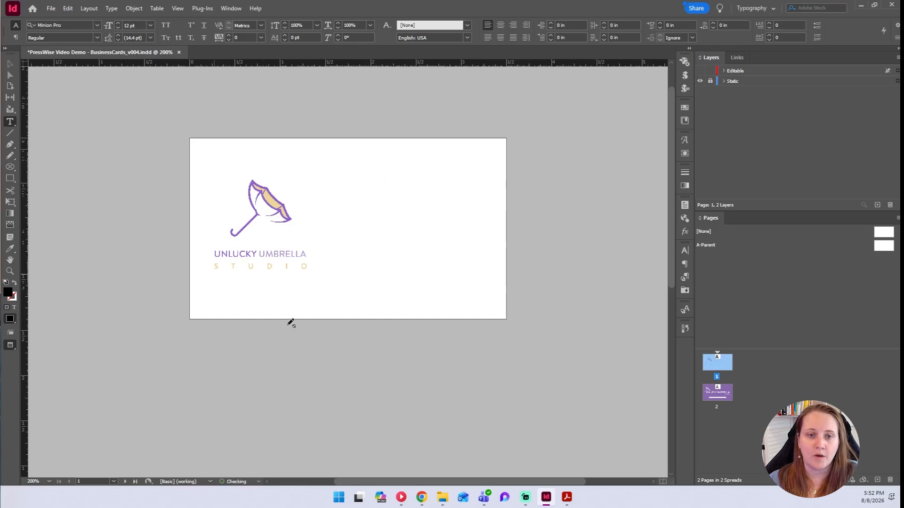
scroll(405, 198, "down", 5)
scroll(433, 222, "up", 6)
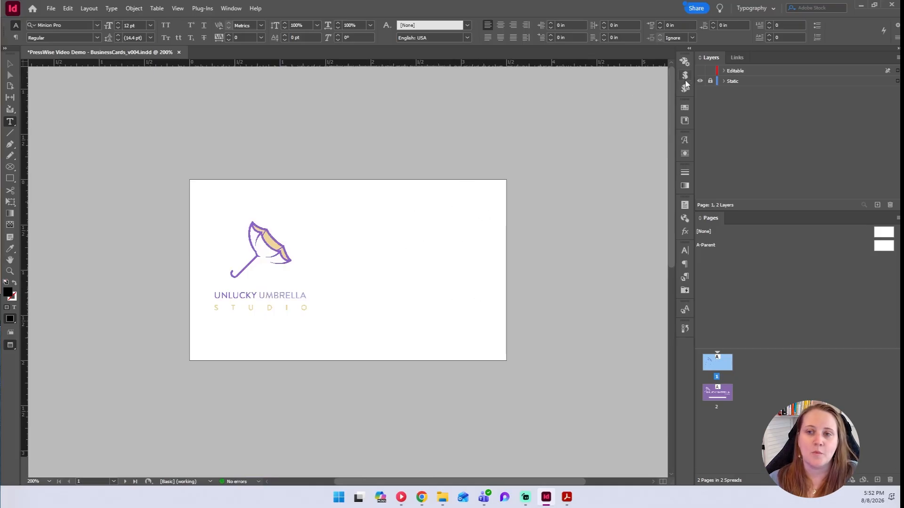
left_click(700, 71)
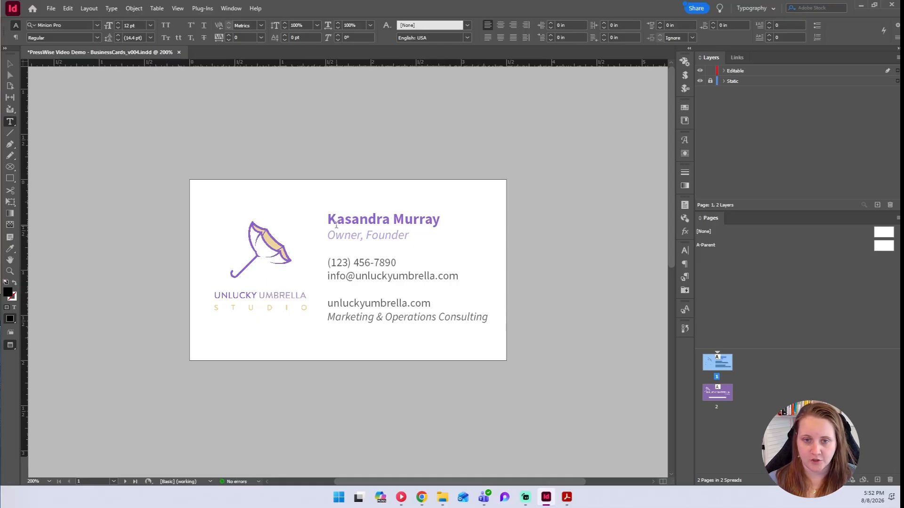
left_click(699, 71)
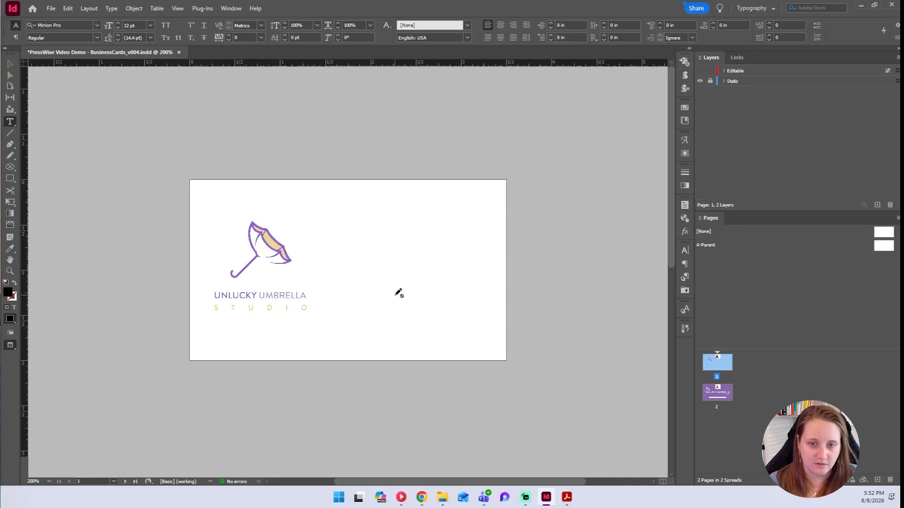
left_click(860, 8)
Search customers for 'unlucky umb' and open Unlucky Umbrella Studio's artwork catalog.
left_click(416, 188)
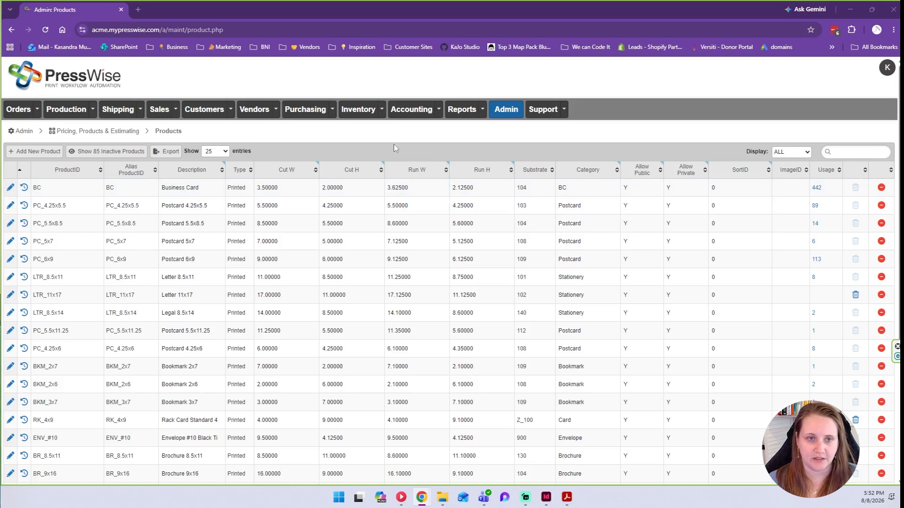
left_click(211, 111)
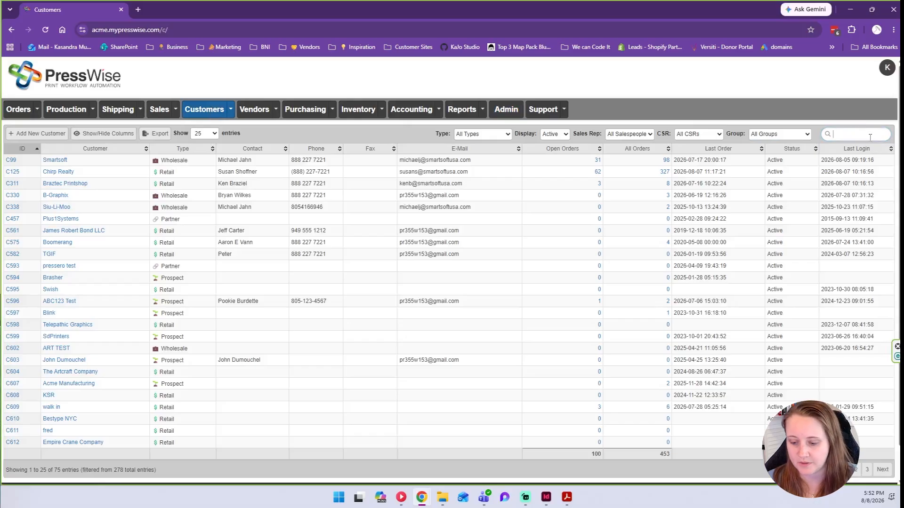
type("unlucky umb")
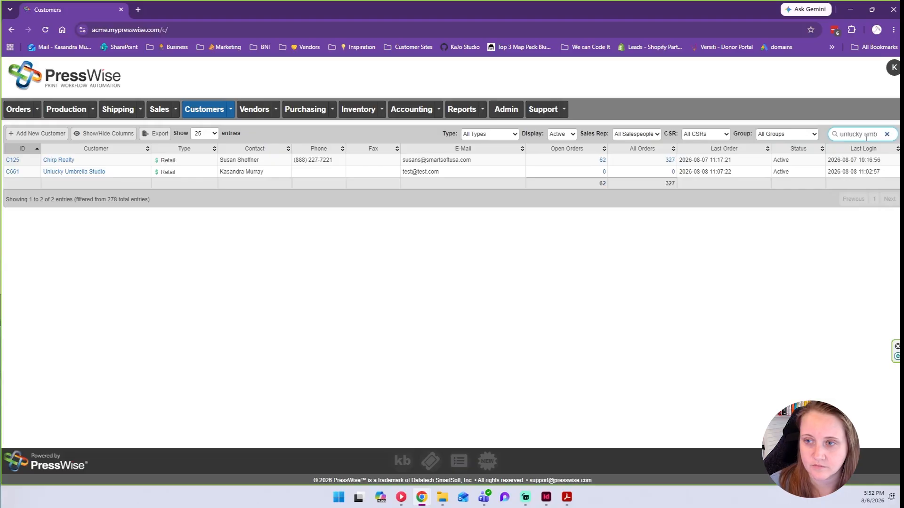
left_click(13, 161)
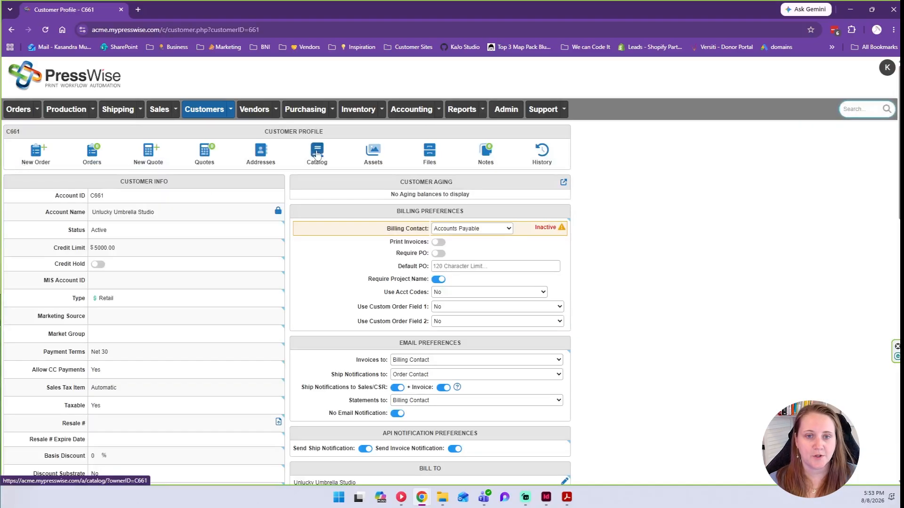
left_click(316, 154)
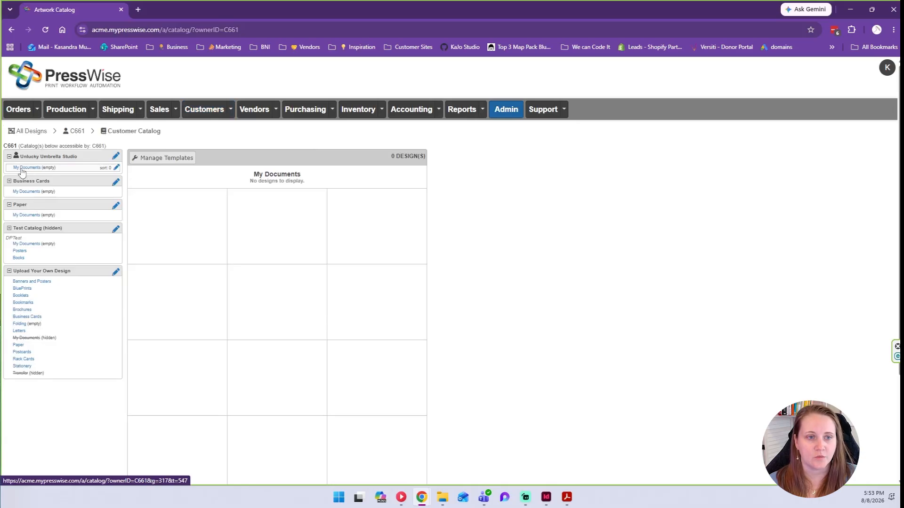
Add a new Business Card design template with caption 2 x 3.5 in Manage Templates.
left_click_drag(254, 175, 303, 173)
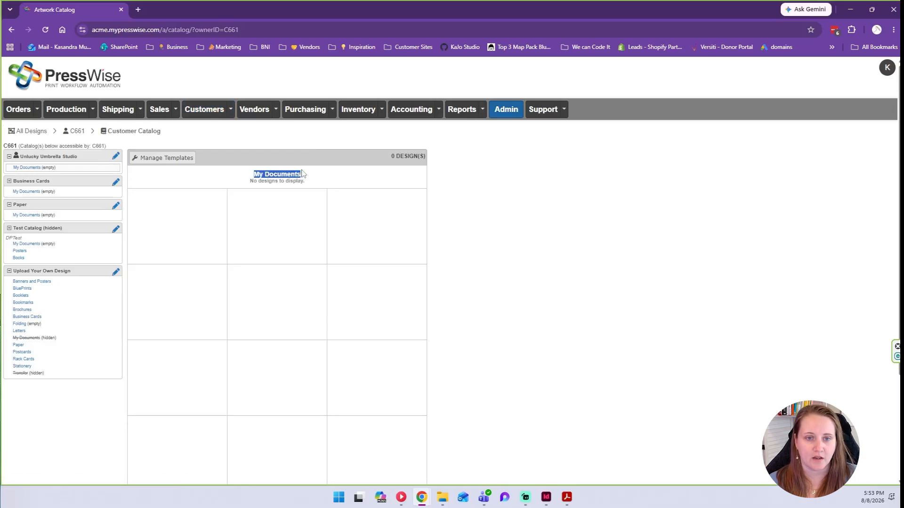
left_click(159, 163)
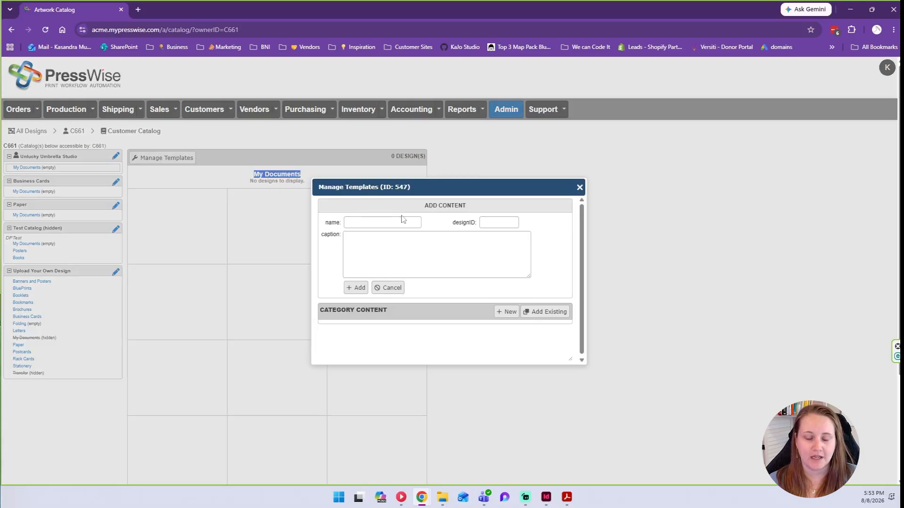
left_click(403, 250)
left_click(501, 221)
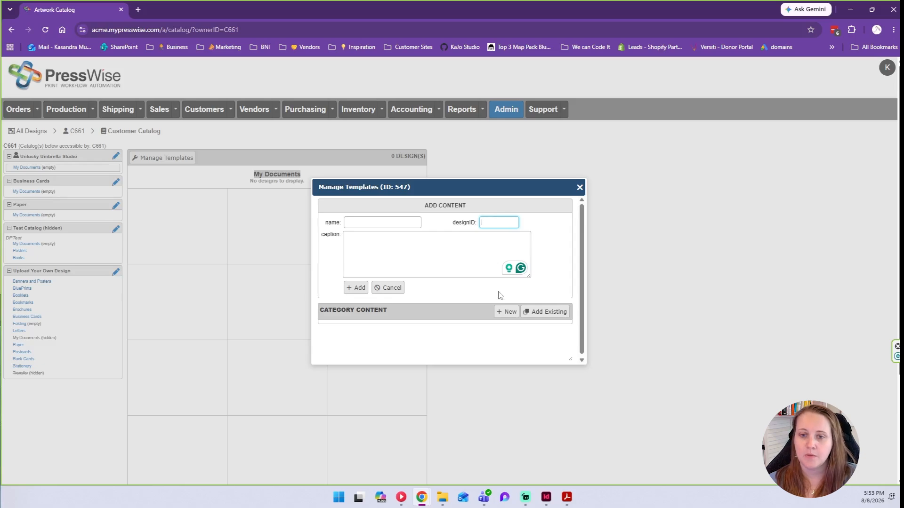
left_click(506, 316)
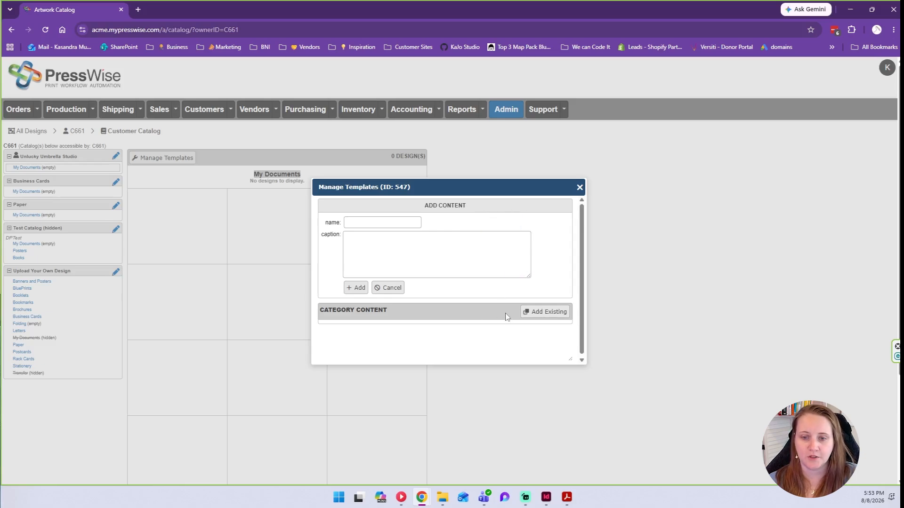
left_click(385, 225)
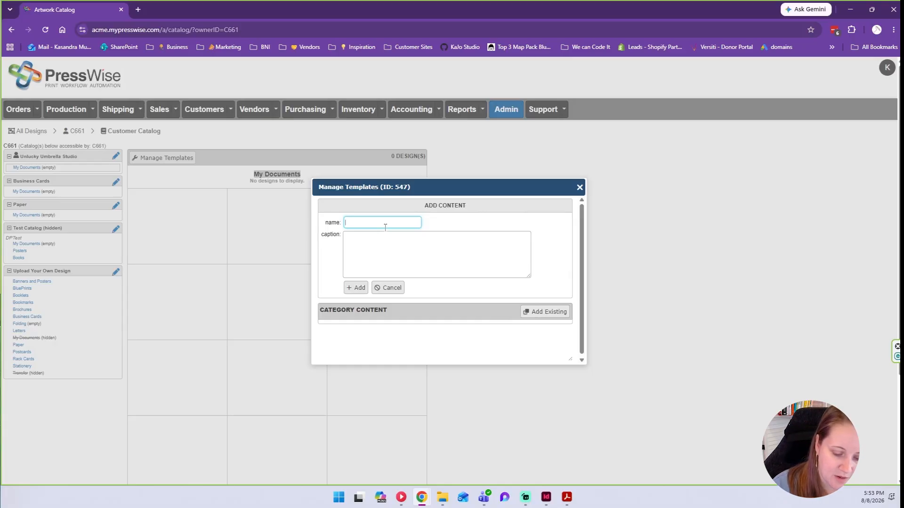
type("Business CArd")
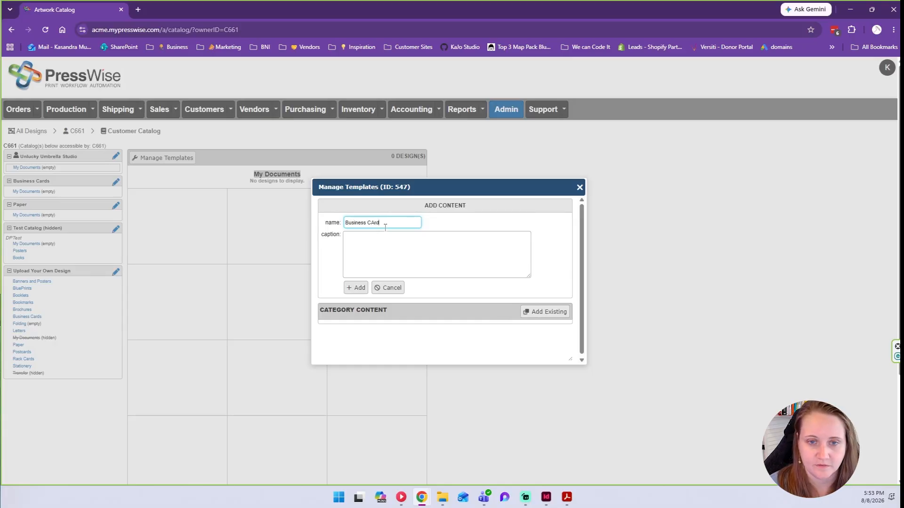
type("d")
key("Tab")
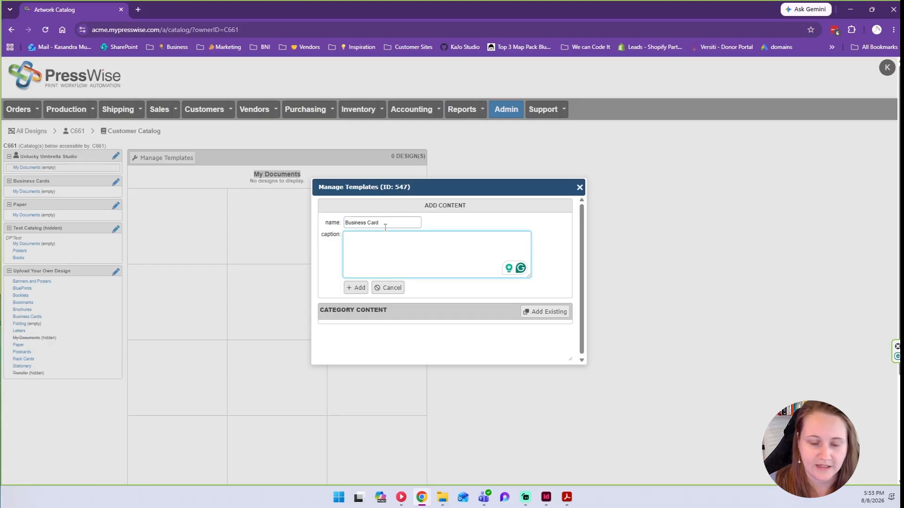
type("2 x 3.5")
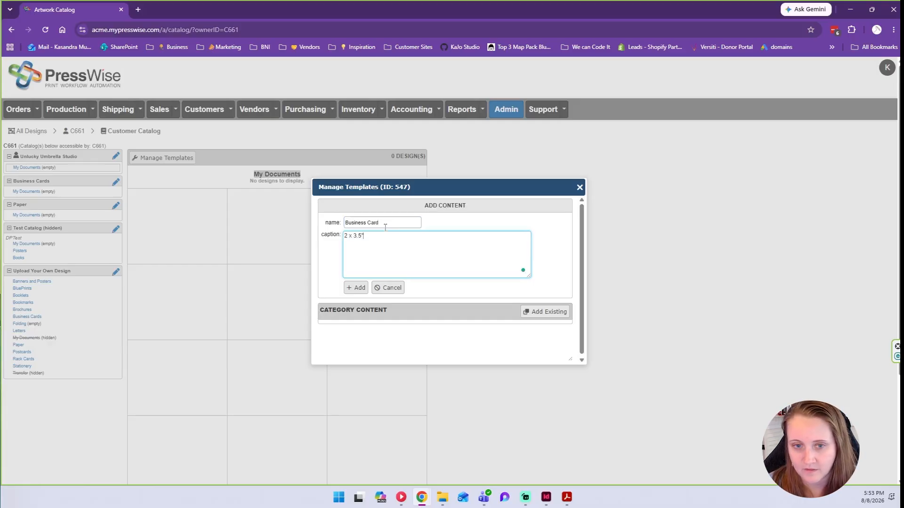
left_click(357, 289)
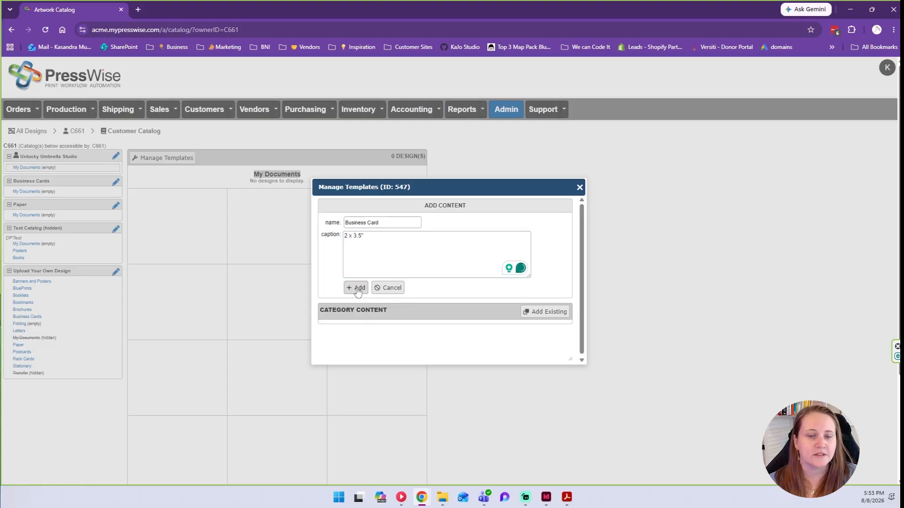
Copy the new design ID D1651 and close the template manager.
scroll(357, 292, "down", 3)
scroll(557, 262, "up", 3)
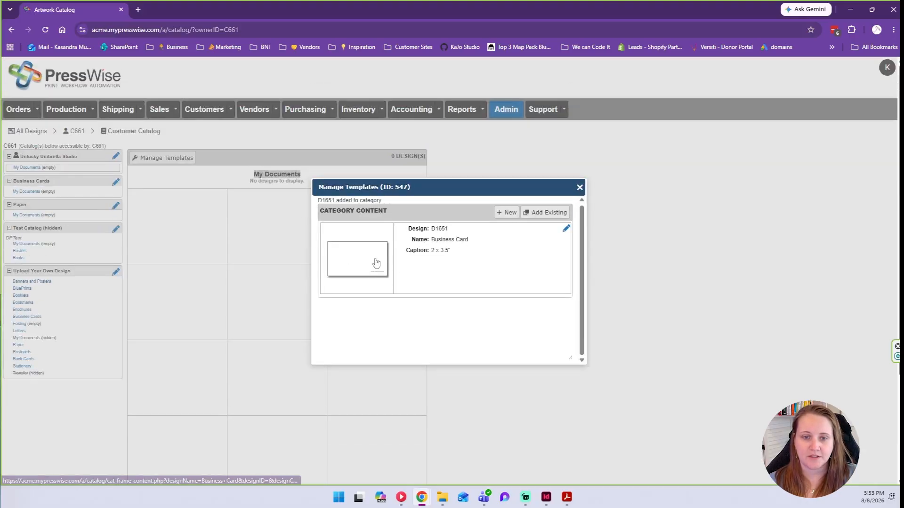
left_click_drag(448, 228, 432, 229)
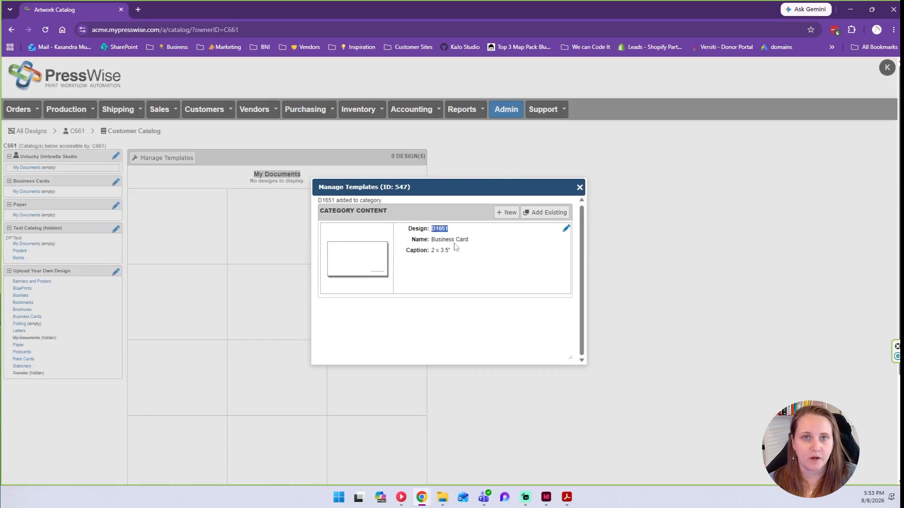
right_click(436, 229)
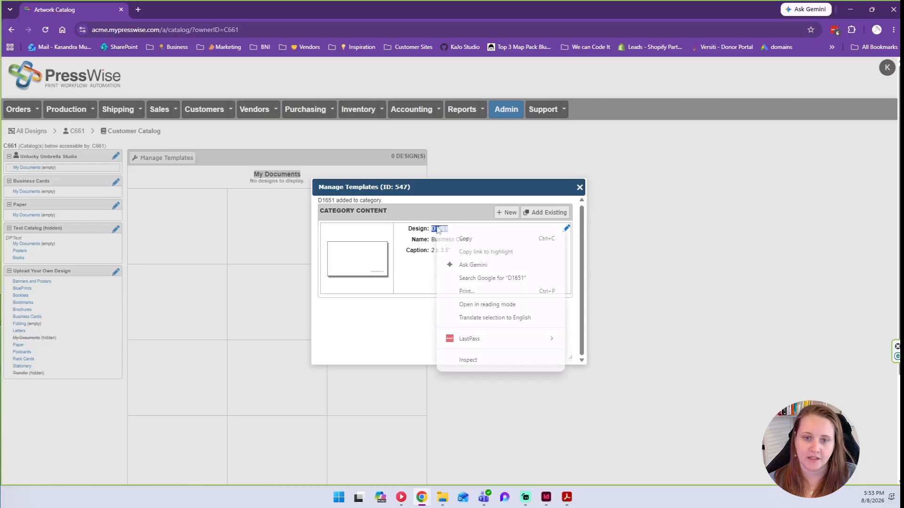
left_click(466, 239)
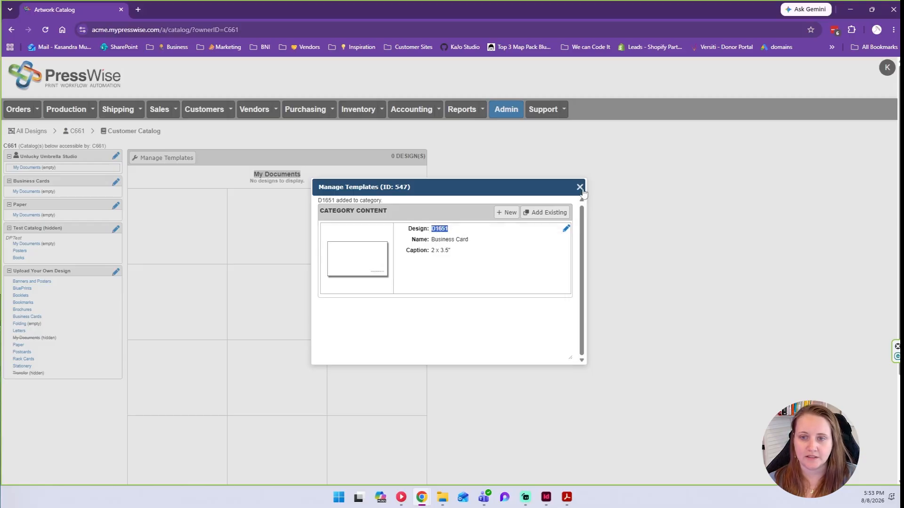
left_click(580, 187)
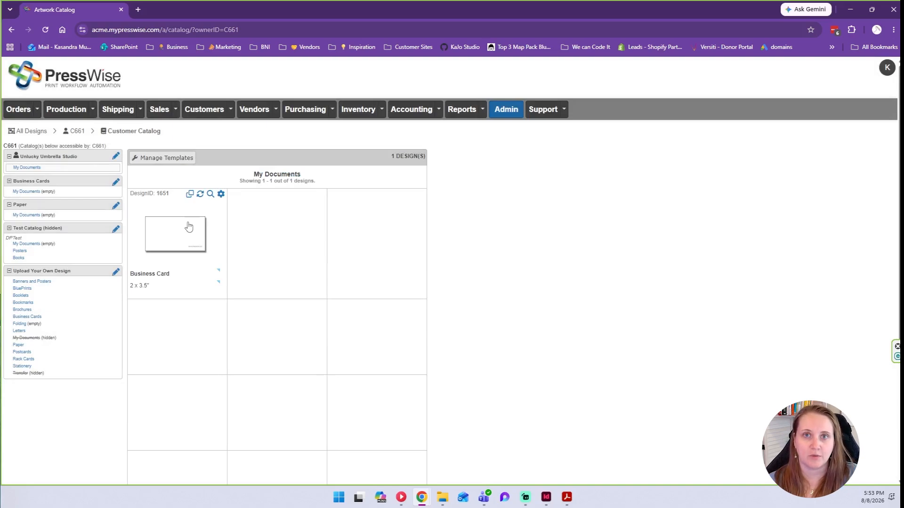
Start a new asset in the customer's Assets manager and attach the business card PDF.
left_click(78, 135)
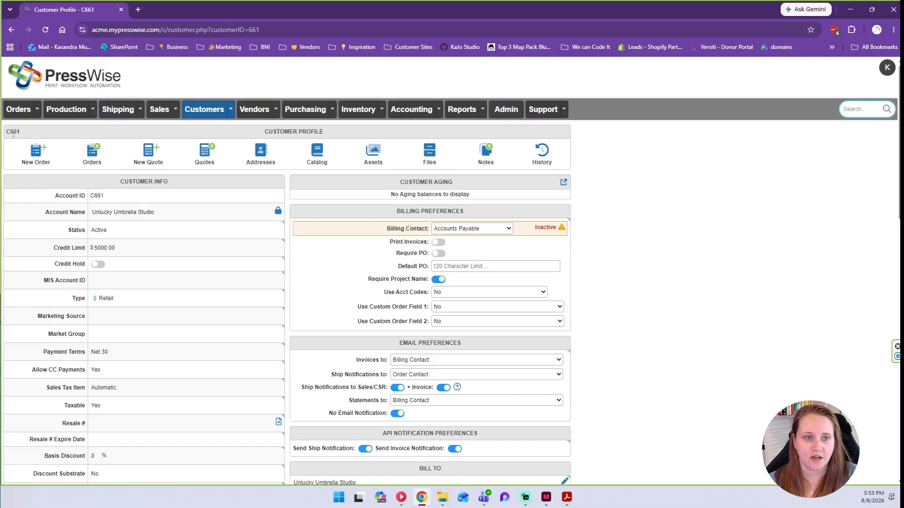
left_click(374, 155)
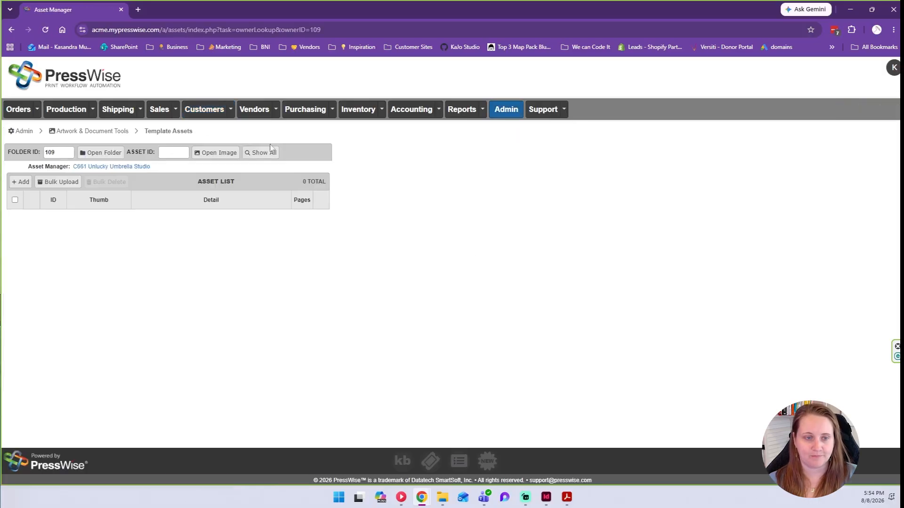
left_click(21, 182)
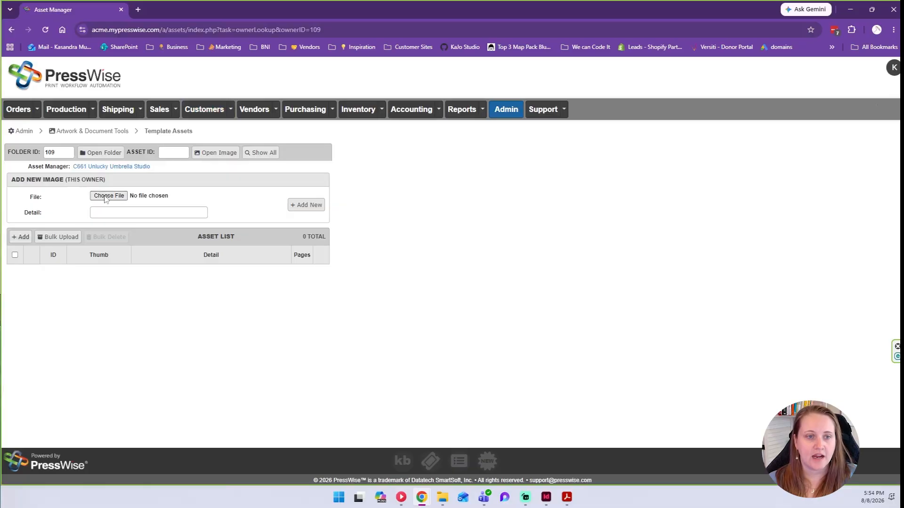
left_click(442, 498)
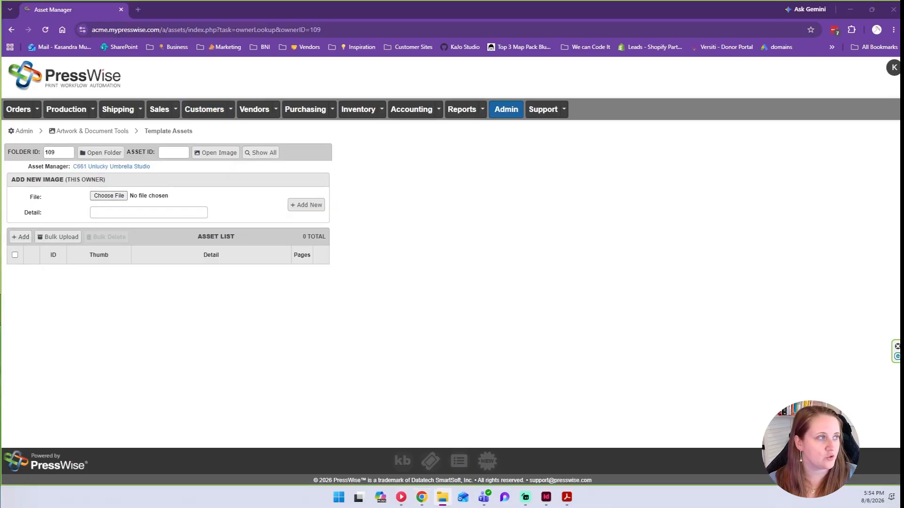
left_click_drag(72, 227, 120, 198)
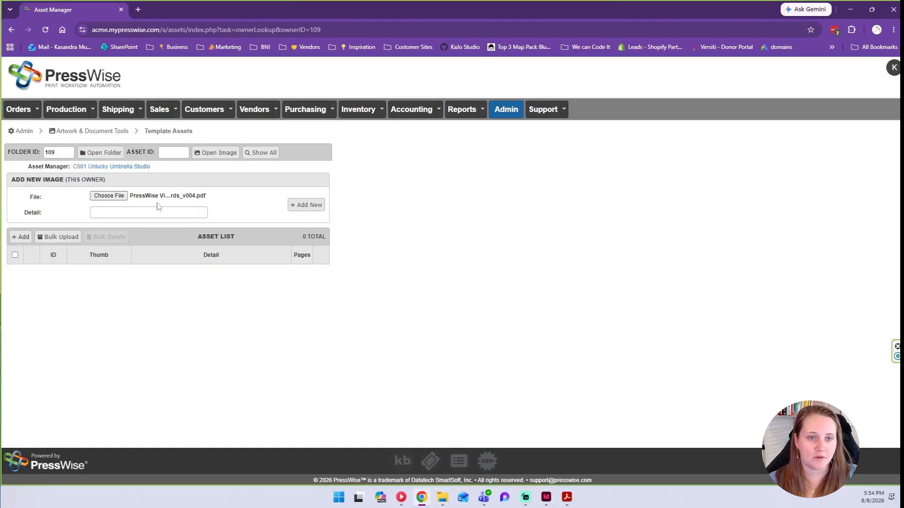
key("alt+Tab")
scroll(329, 226, "up", 5)
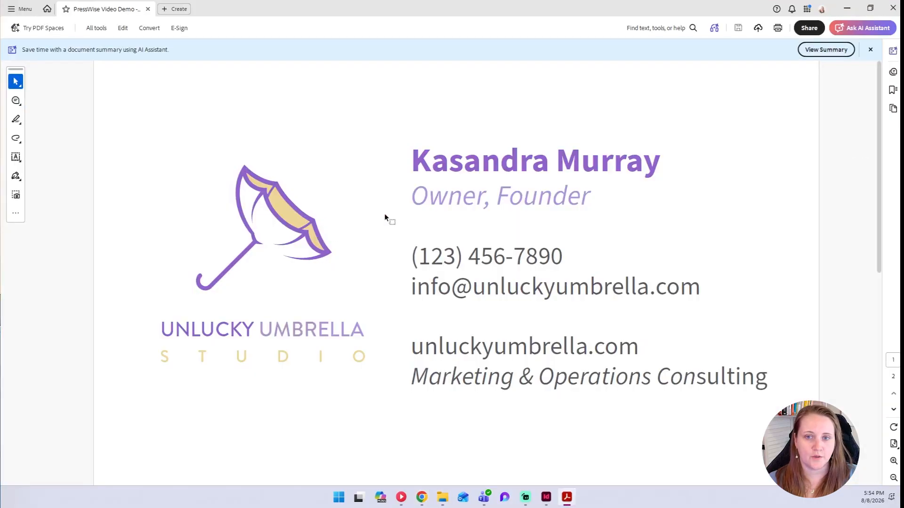
key("alt+Tab")
Upload the PDF with detail 'ID 1651 - Business Card', creating asset 1648.
left_click(181, 212)
type("D1651")
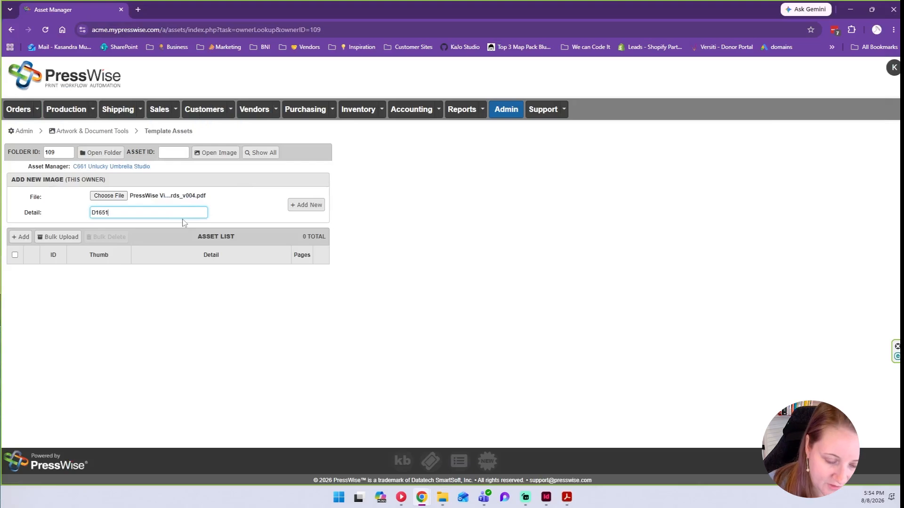
key("Home")
type("I")
key("Right")
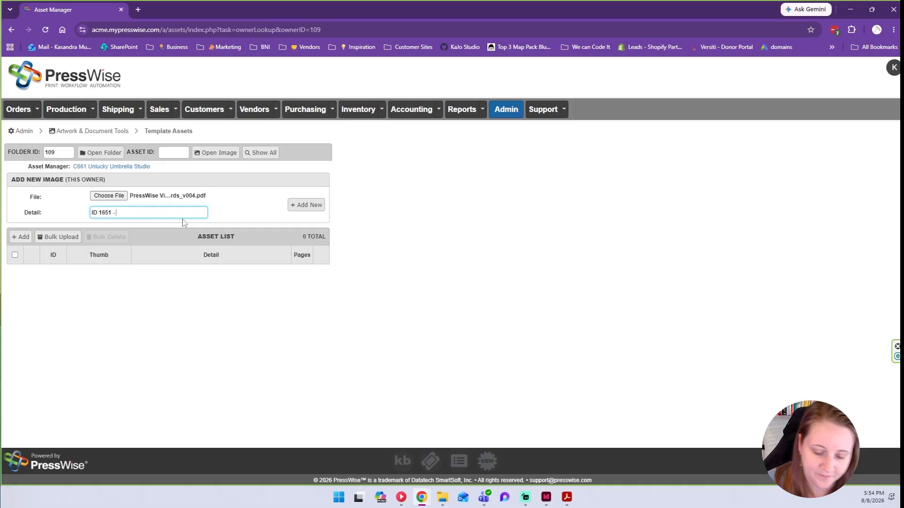
type("Business Card")
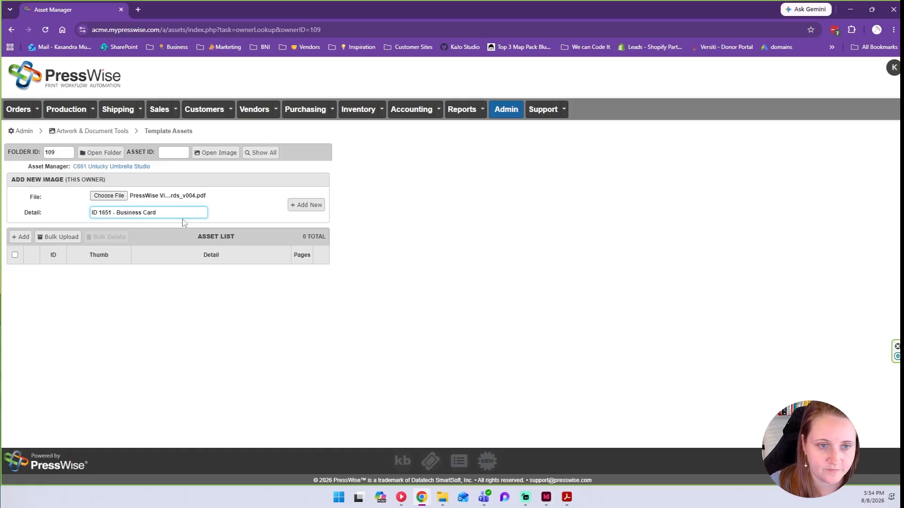
left_click(293, 209)
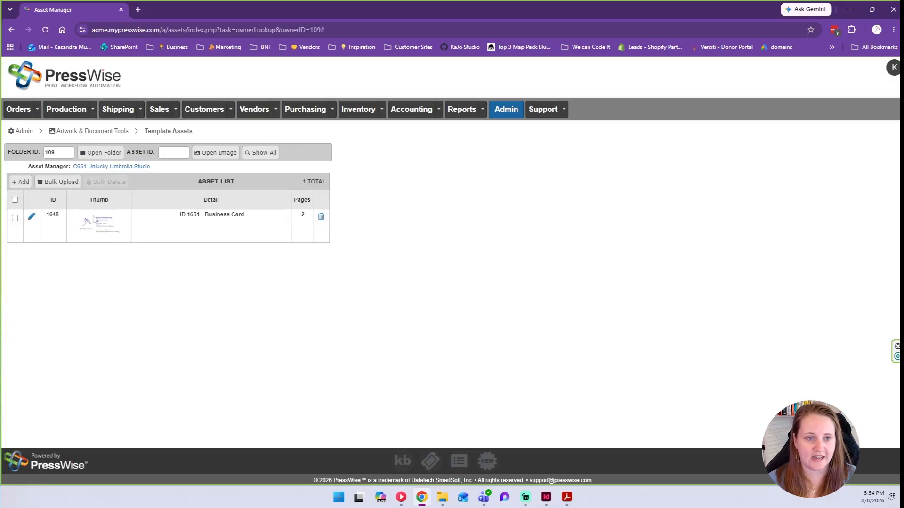
double_click(57, 216)
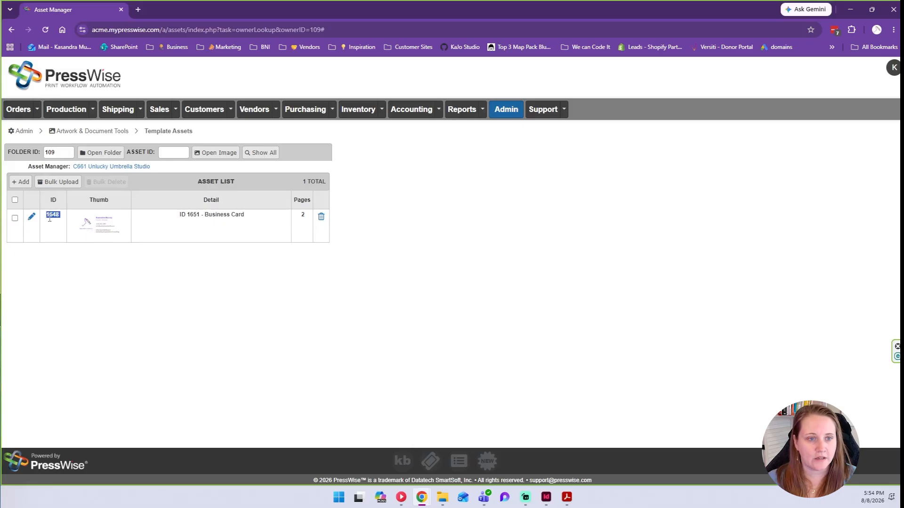
double_click(57, 217)
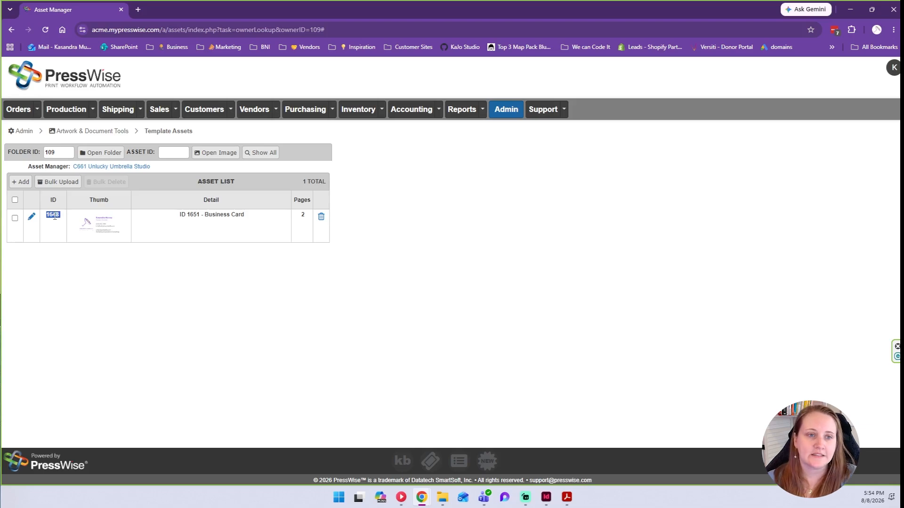
In Font Manager, start a System font 'Source Sans - Bold' and attach SourceSans3-Bold.ttf.
left_click(512, 115)
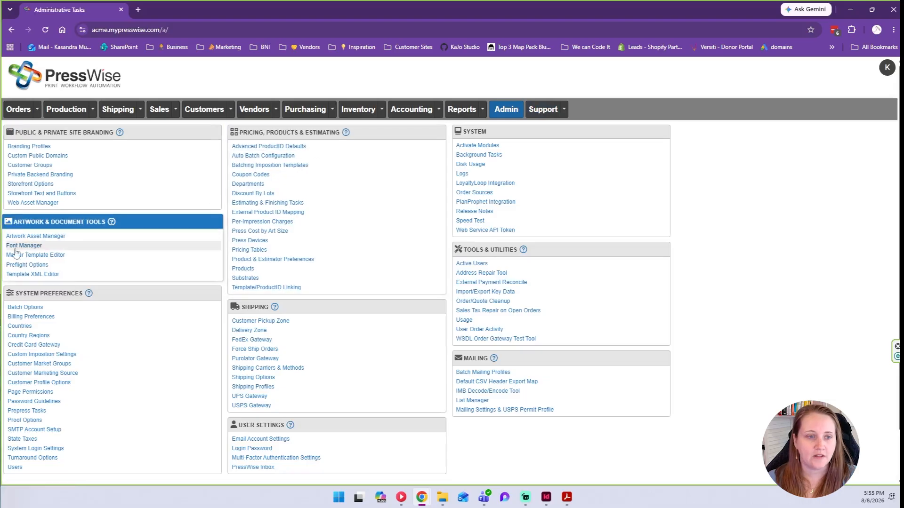
left_click(19, 247)
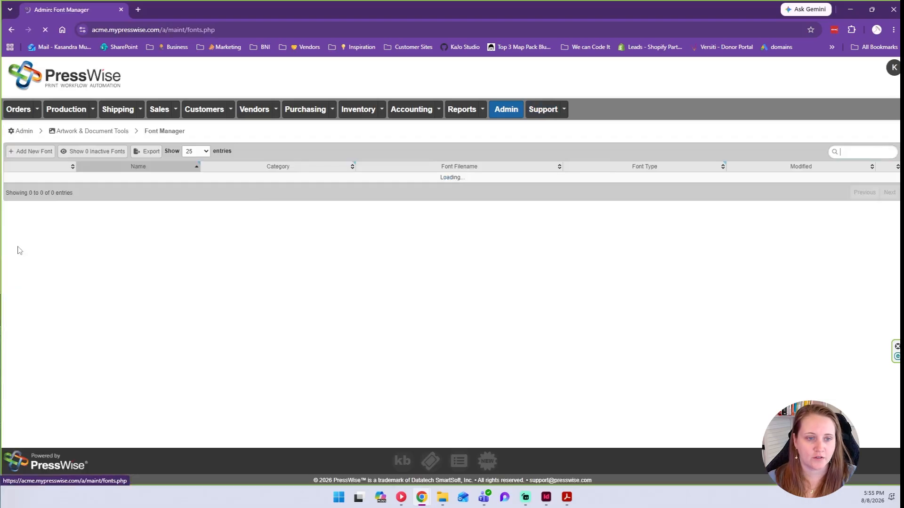
left_click(28, 151)
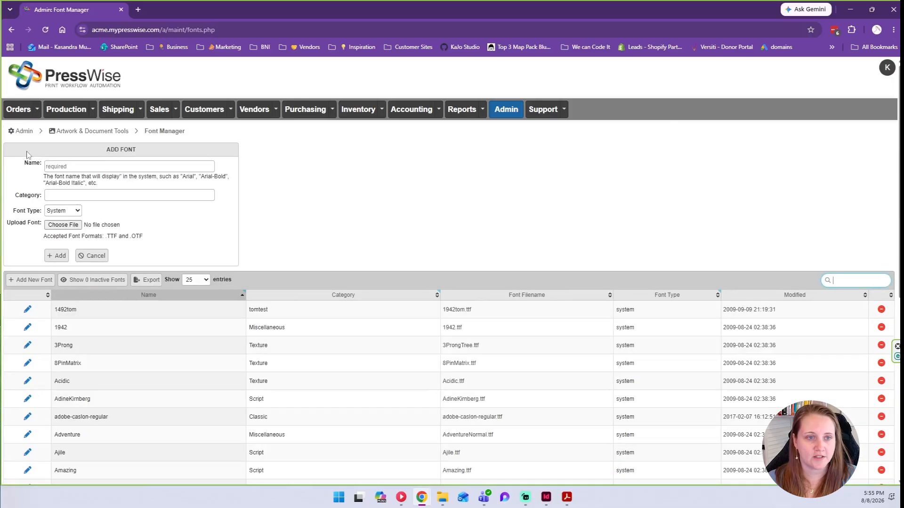
left_click(62, 165)
type("Source Sans - Bold")
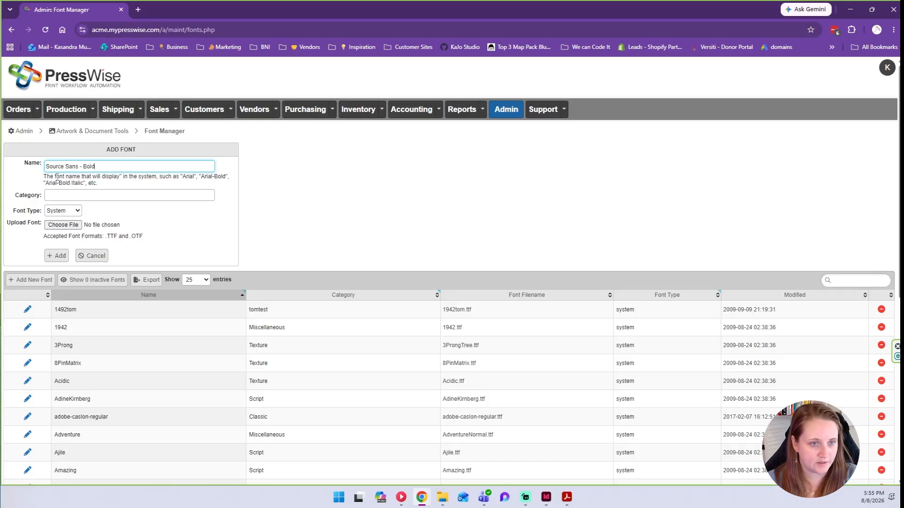
left_click(135, 194)
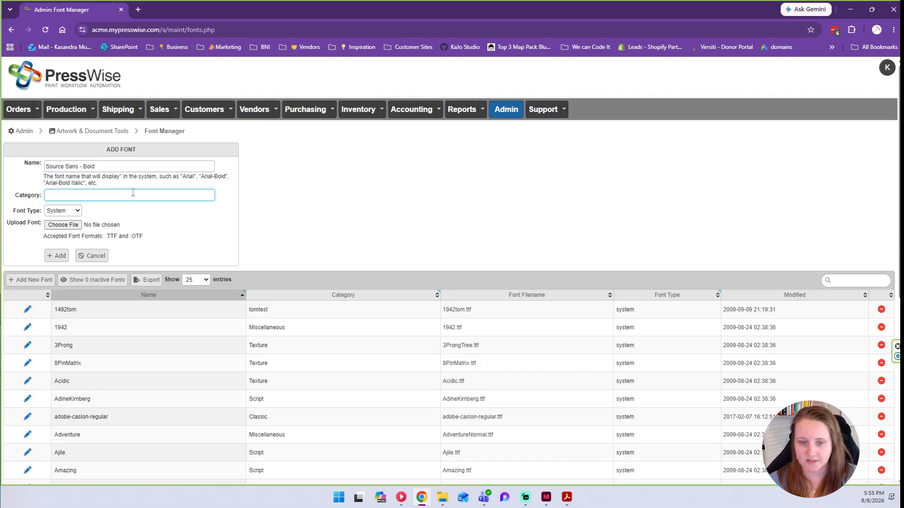
left_click(49, 211)
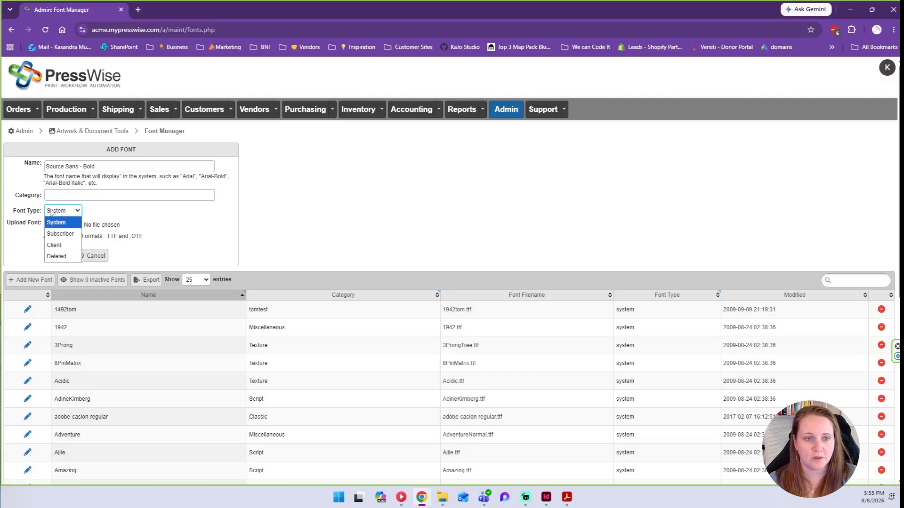
left_click(67, 211)
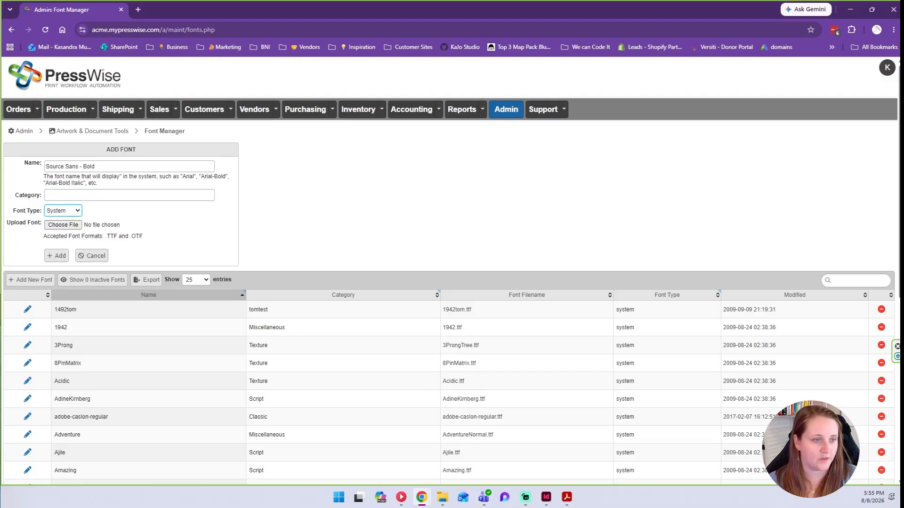
left_click_drag(146, 141, 57, 229)
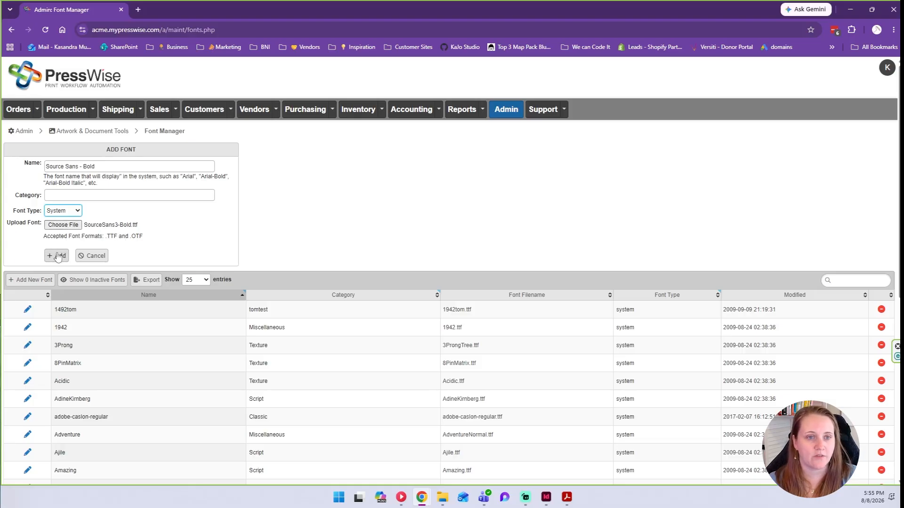
Search the font list for 'source sans' to confirm the Source Sans 3 fonts, then open Customers.
left_click(857, 280)
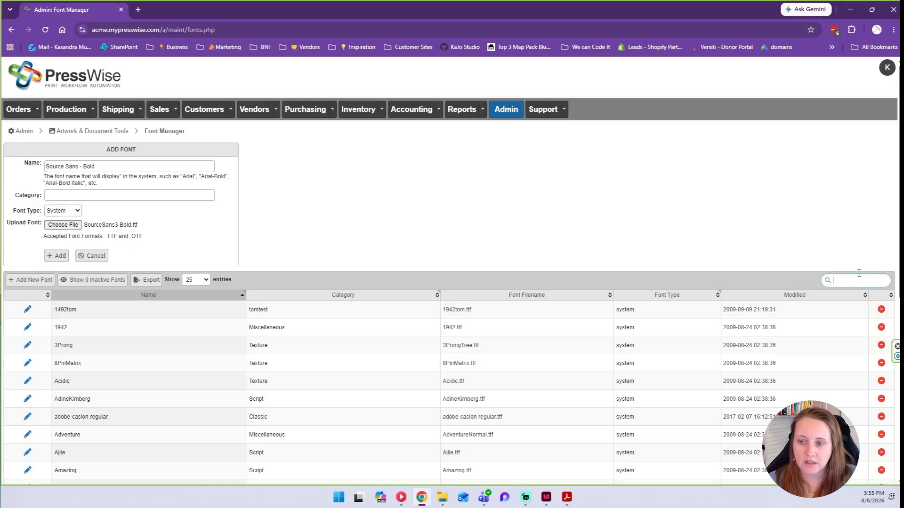
type("source sn")
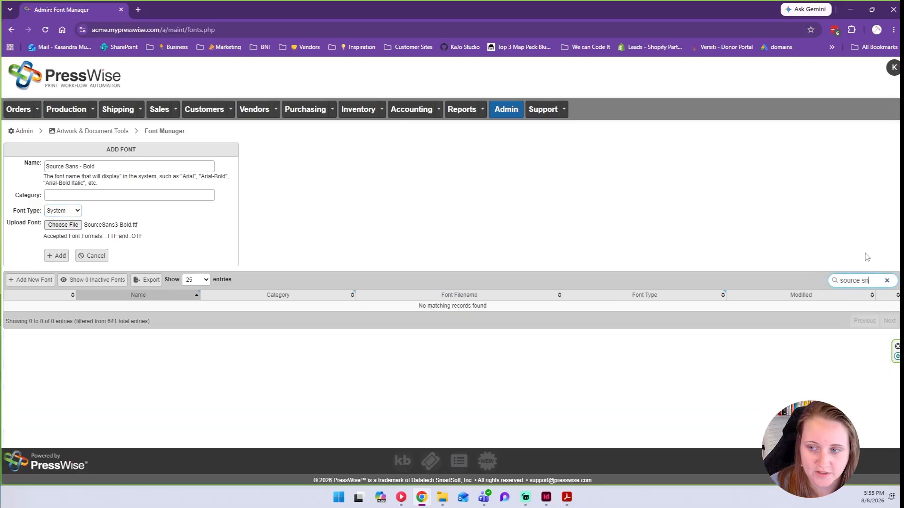
key("BackSpace")
type("ans")
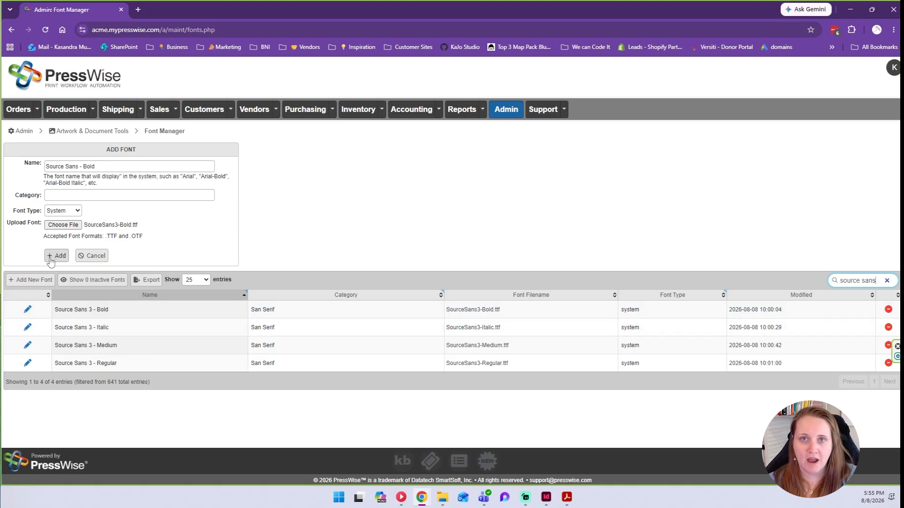
left_click(96, 329)
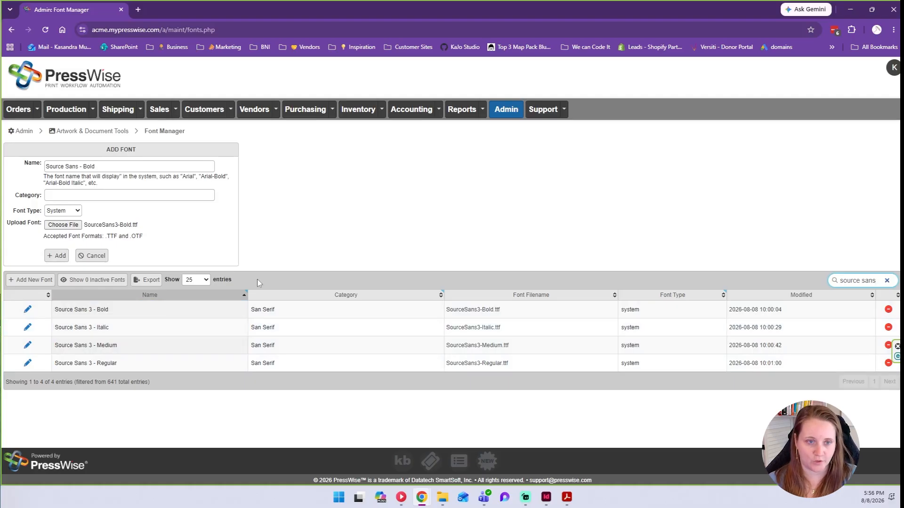
key("BackSpace")
key("BackSpace")
key("BackSpace")
key("BackSpace")
key("BackSpace")
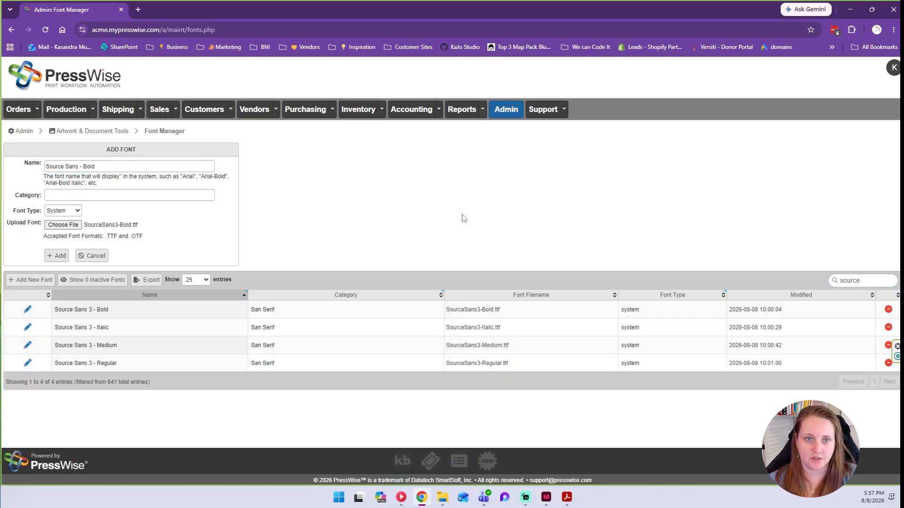
left_click(217, 110)
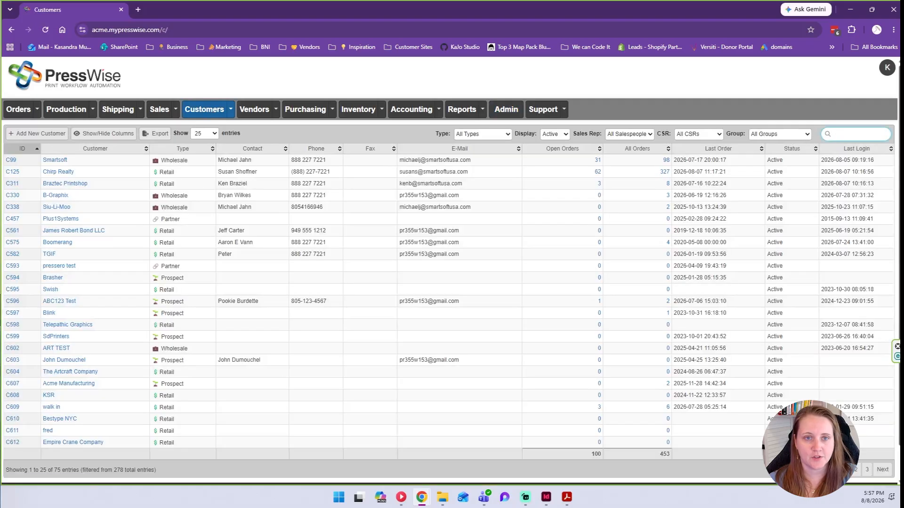
Search customers for 'uplucky' and open Unlucky Umbrella Studio's catalog.
left_click(839, 133)
type("u")
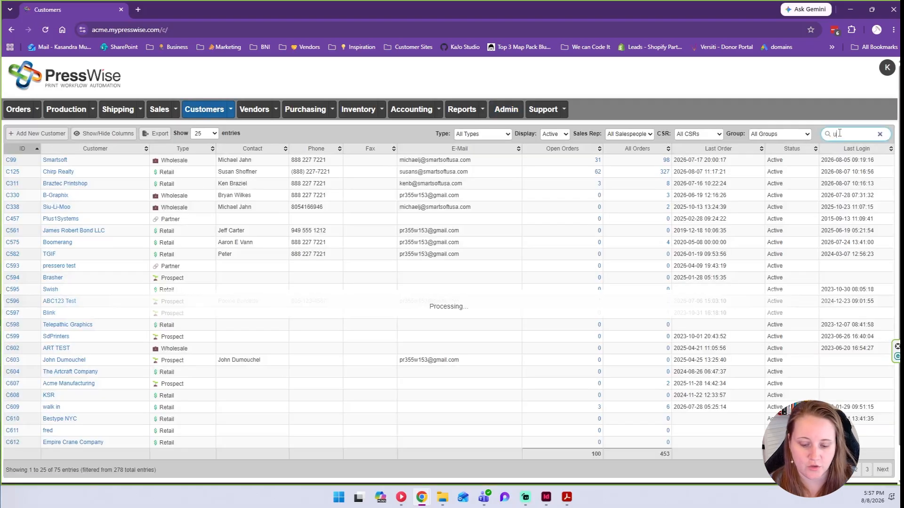
type("p")
type("lucky")
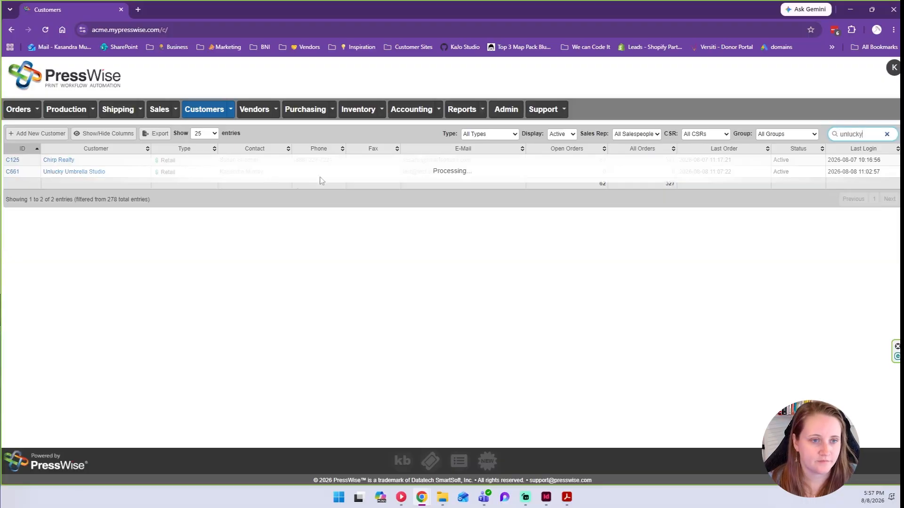
left_click(14, 171)
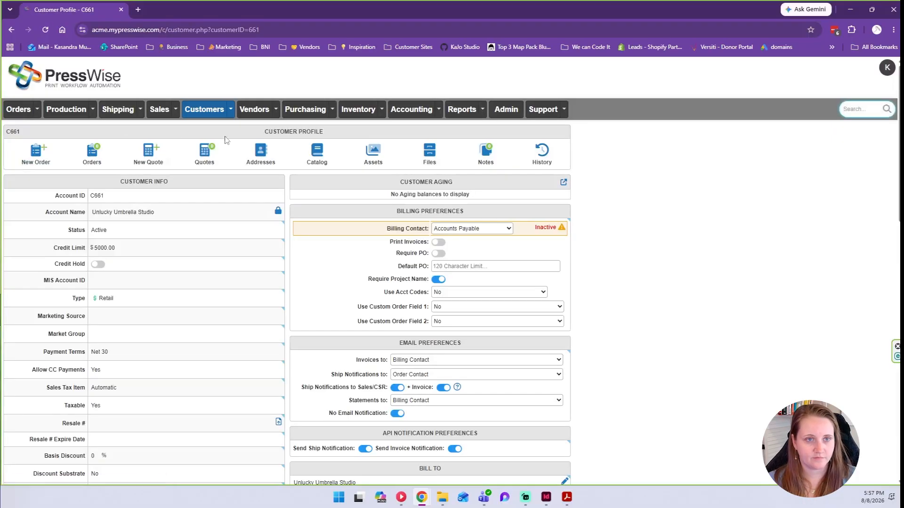
left_click(318, 150)
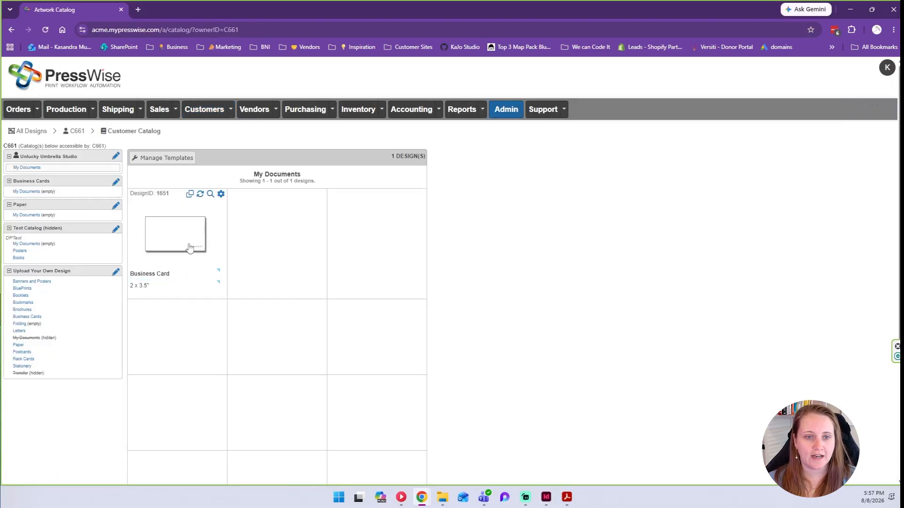
Edit the Business Card - ID1651 title, then open the design in the Template Editor.
left_click(165, 275)
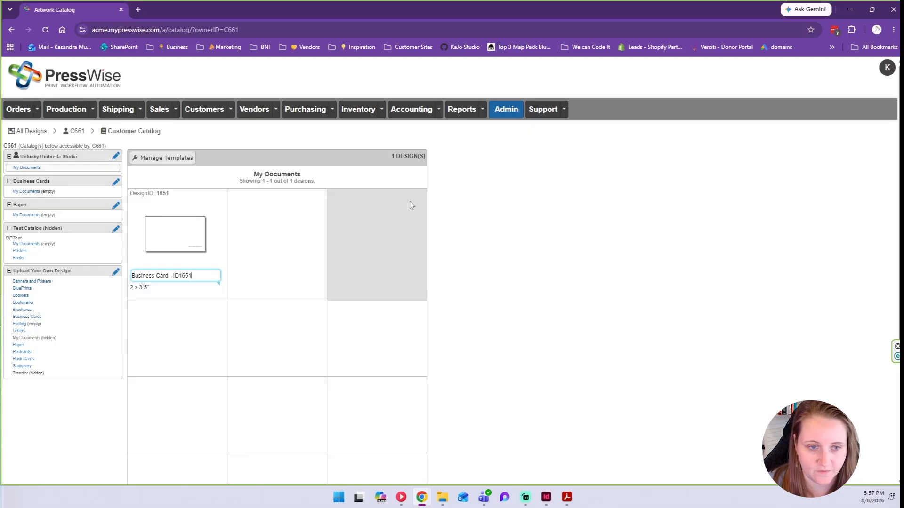
left_click(453, 233)
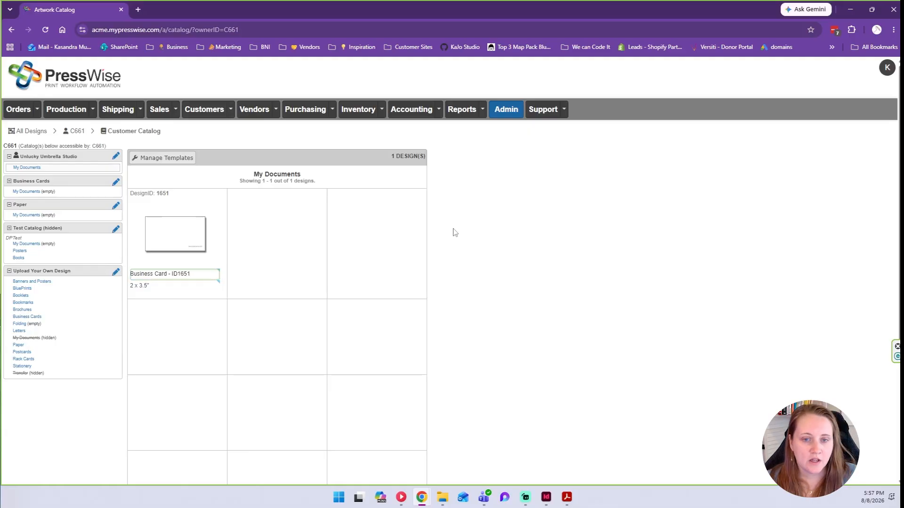
left_click(192, 277)
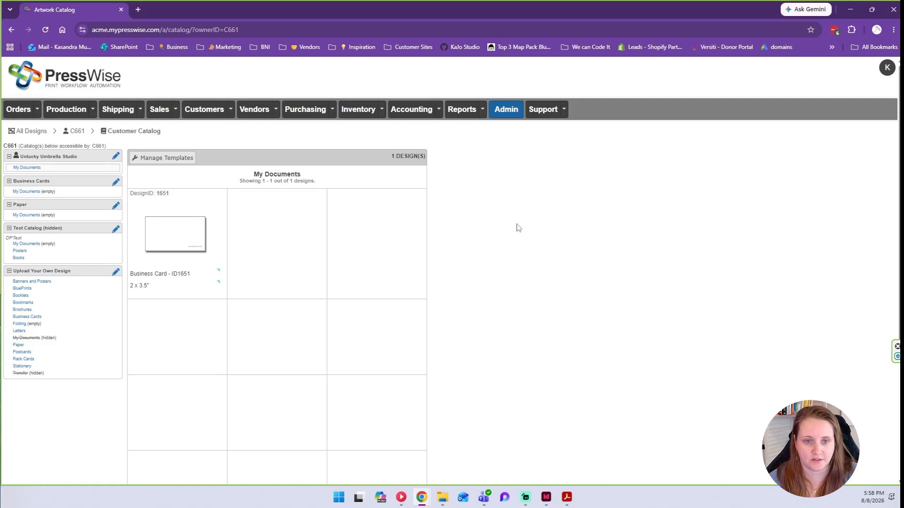
left_click(192, 279)
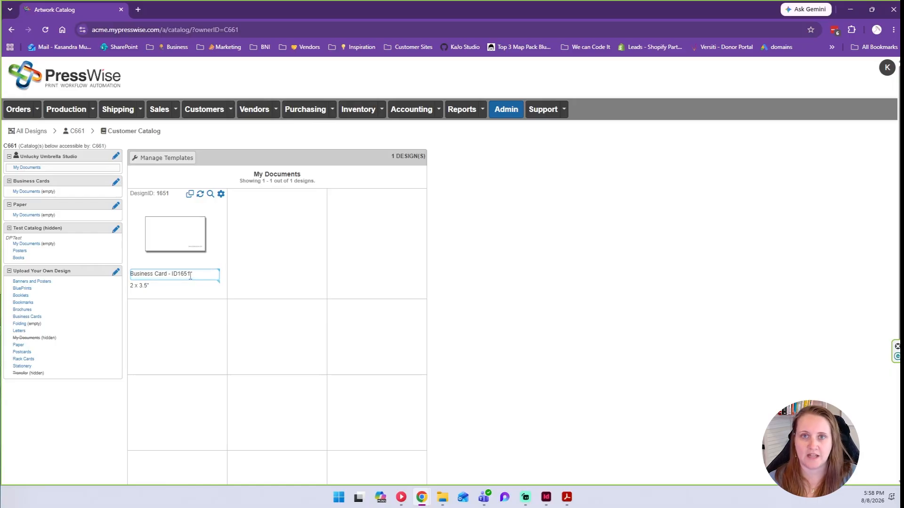
left_click(779, 254)
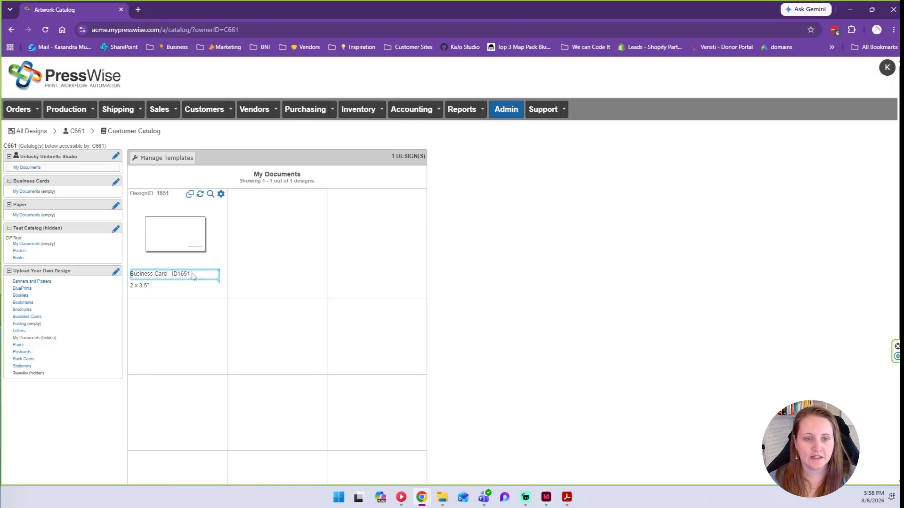
left_click(168, 235)
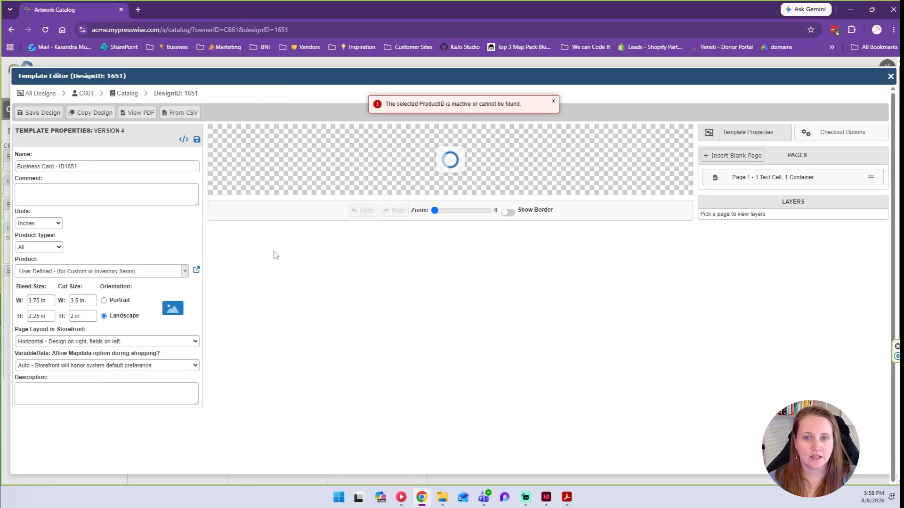
Keep inches, set product type to Printed, and assign the BC - Business Card product.
left_click(553, 103)
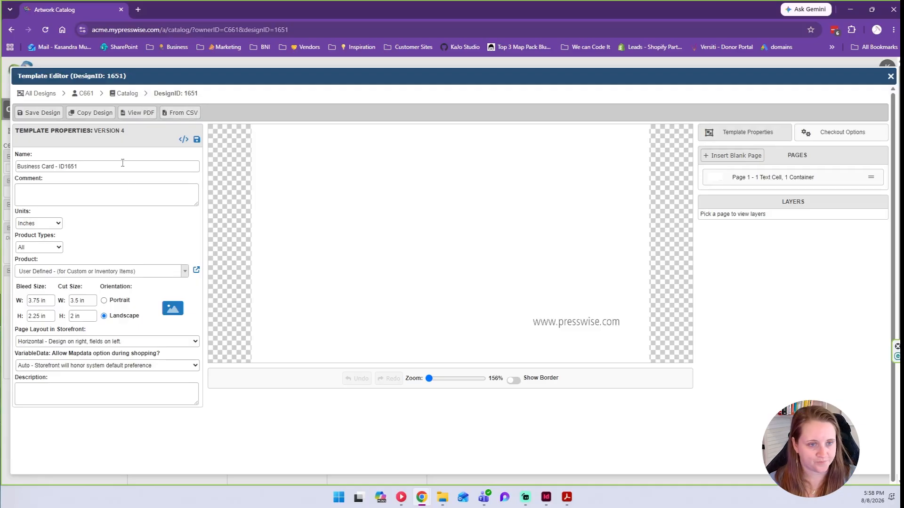
left_click_drag(122, 163, 18, 166)
left_click(106, 169)
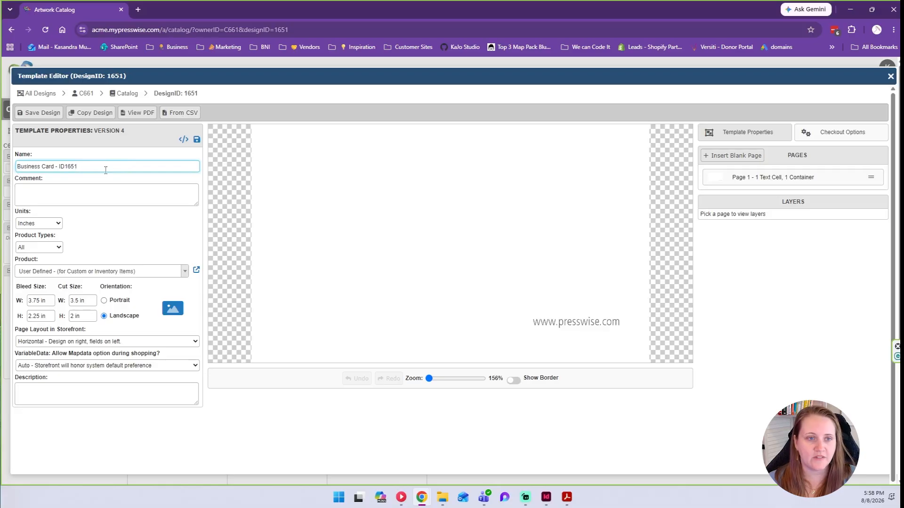
left_click(89, 192)
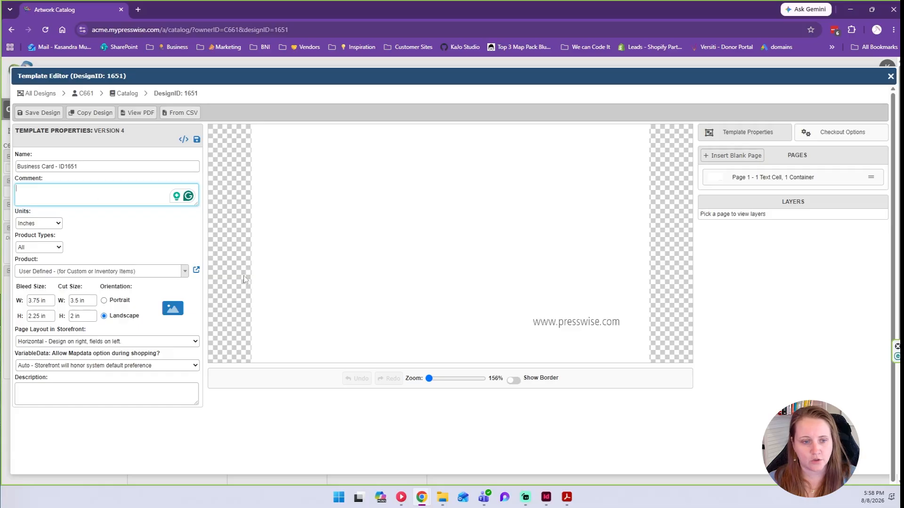
left_click(35, 224)
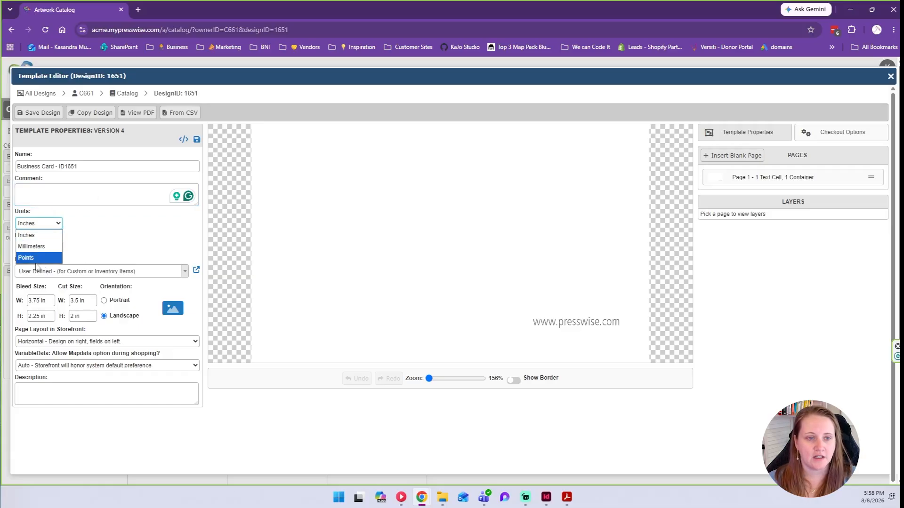
left_click(52, 225)
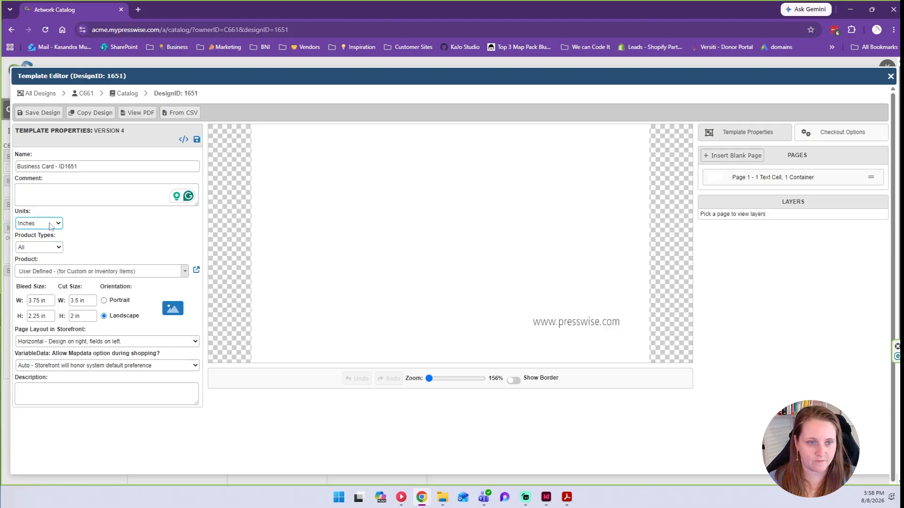
left_click(60, 249)
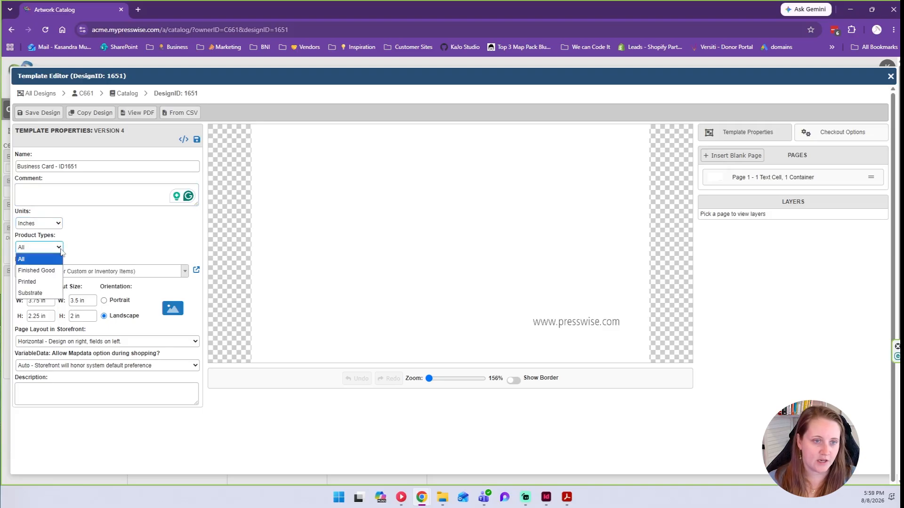
left_click(26, 282)
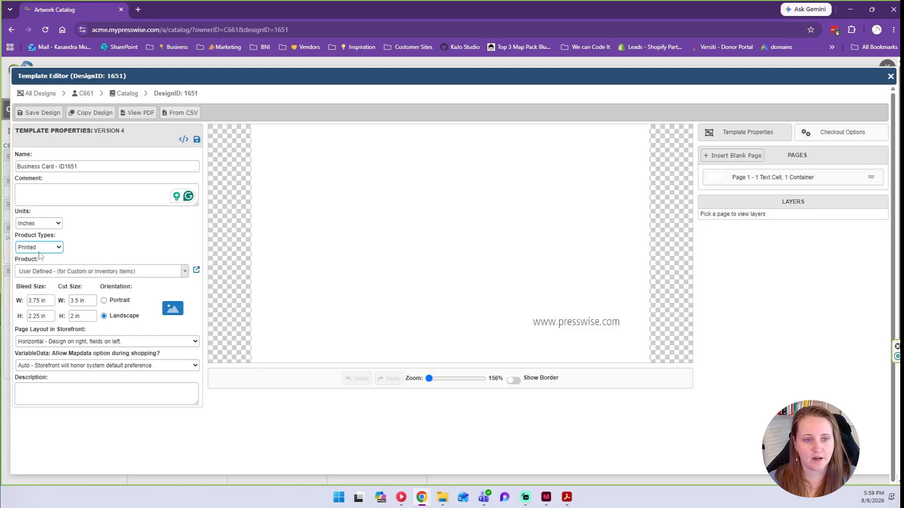
left_click(29, 272)
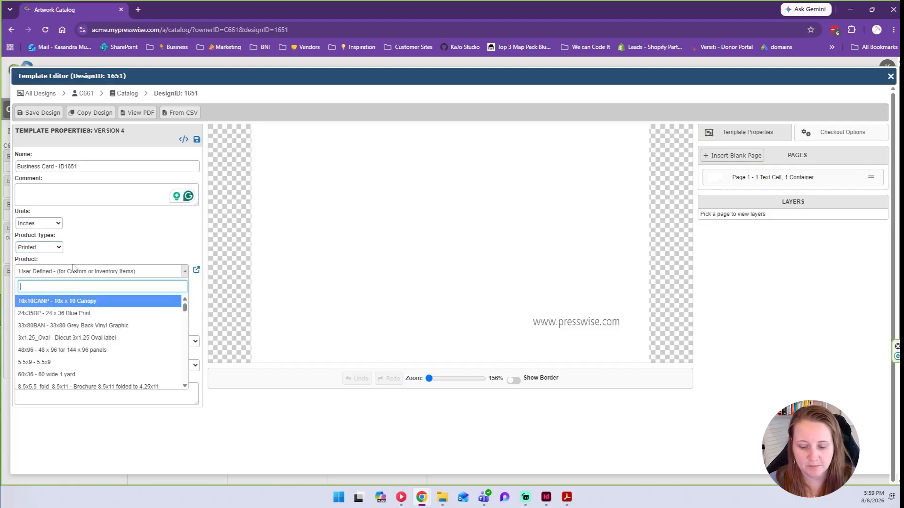
type("Business")
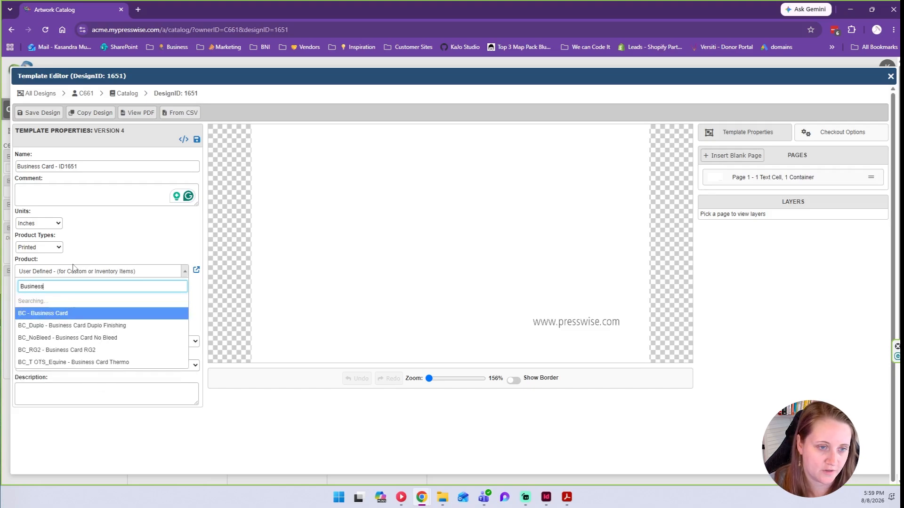
left_click(72, 302)
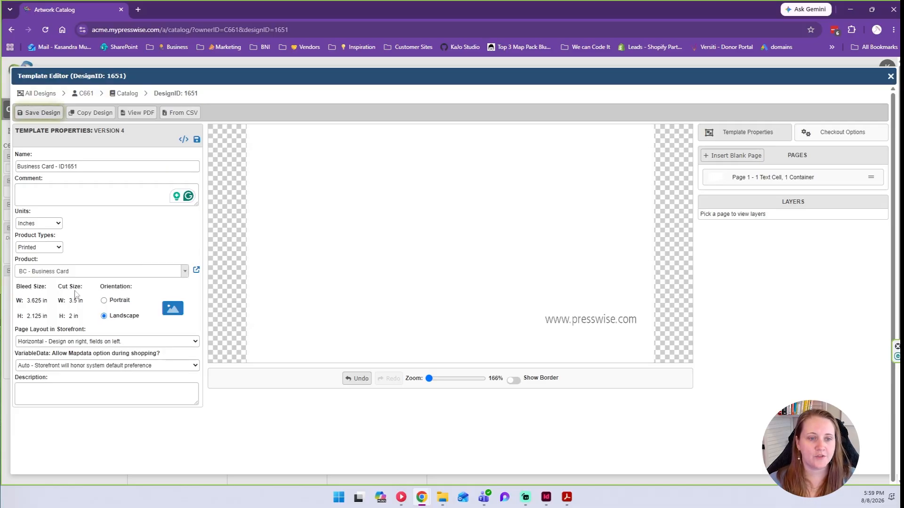
Switch the business card to landscape orientation.
left_click_drag(27, 299, 49, 319)
left_click(27, 320)
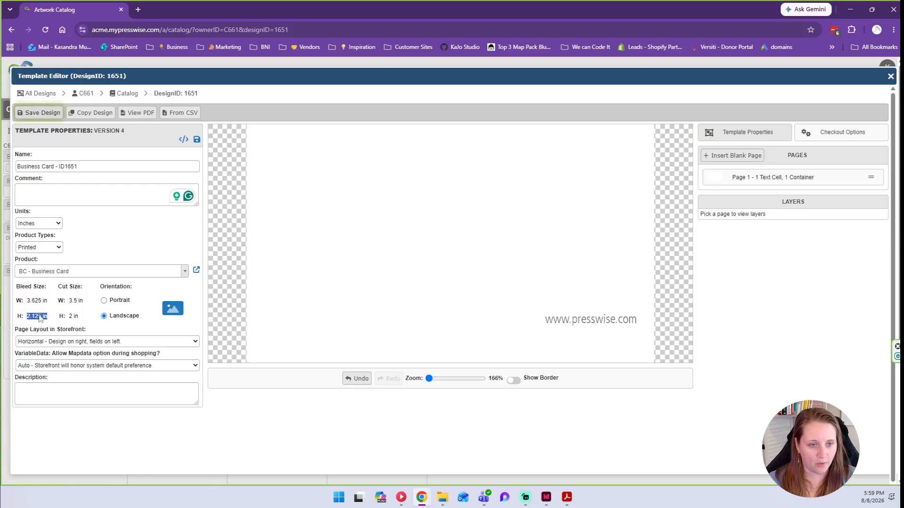
left_click(104, 301)
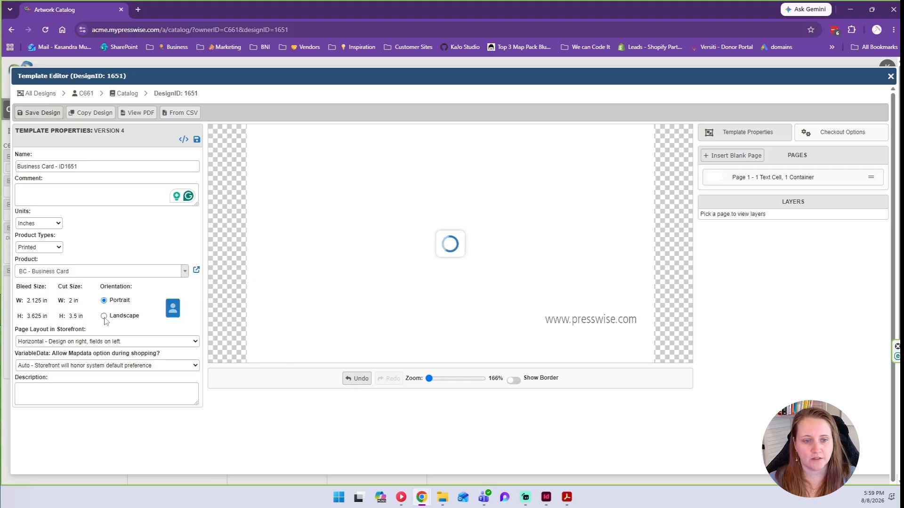
left_click(104, 317)
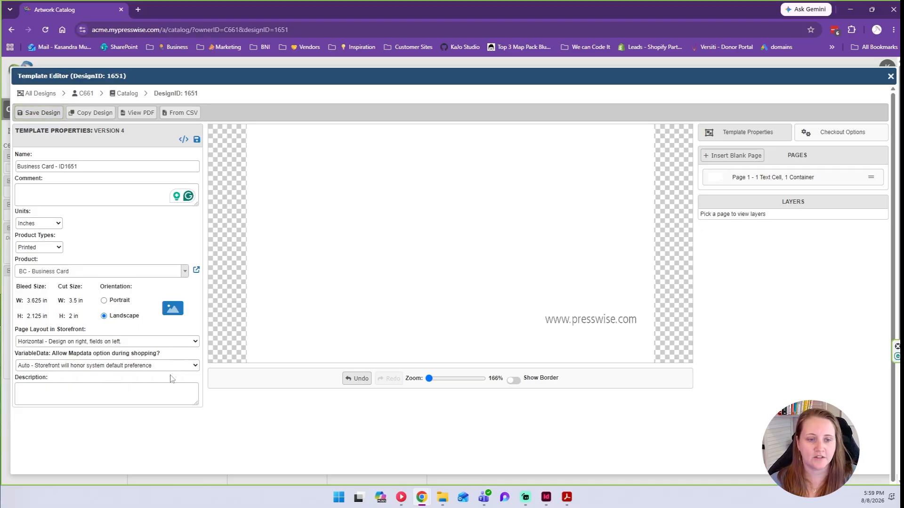
Leave the description empty, toggle Show Border on and off, and open Page 1.
left_click(117, 395)
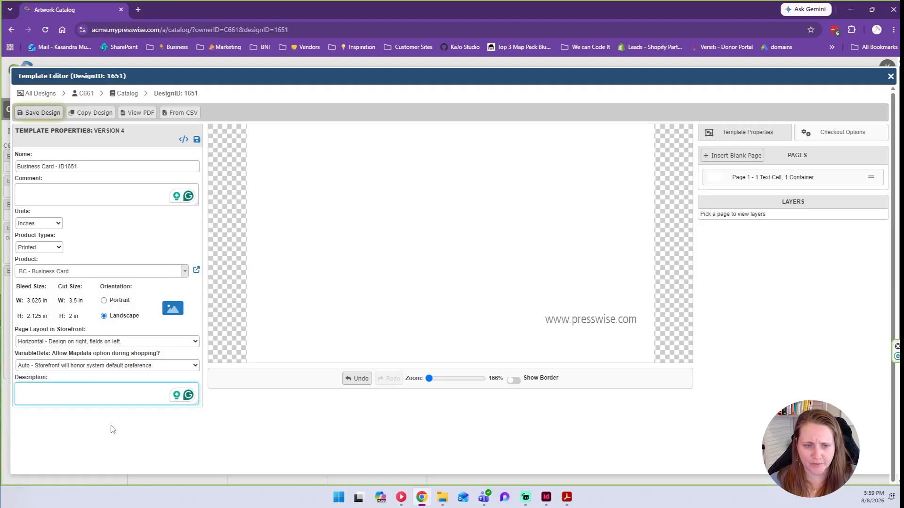
left_click(830, 306)
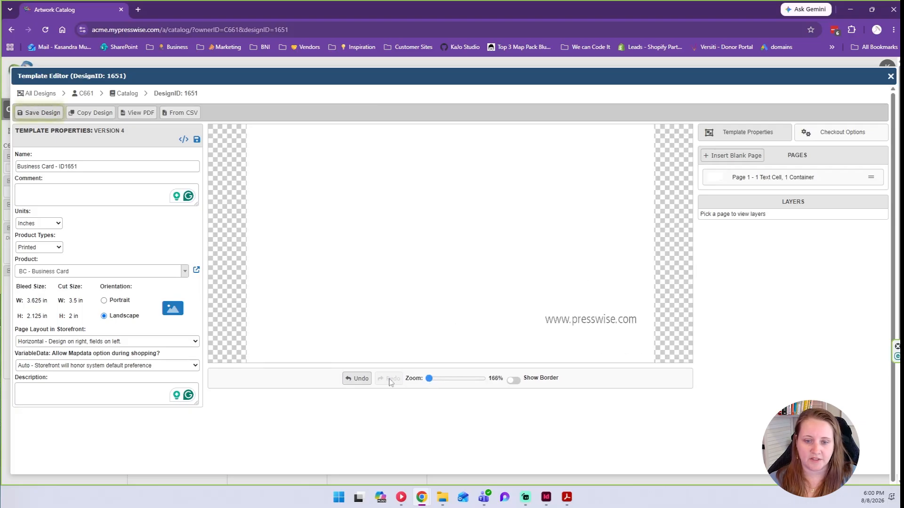
left_click(513, 381)
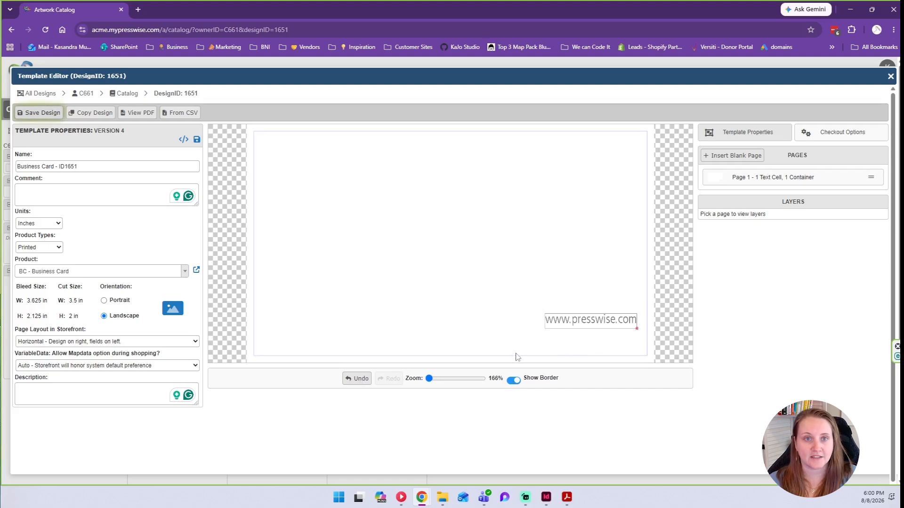
left_click(513, 380)
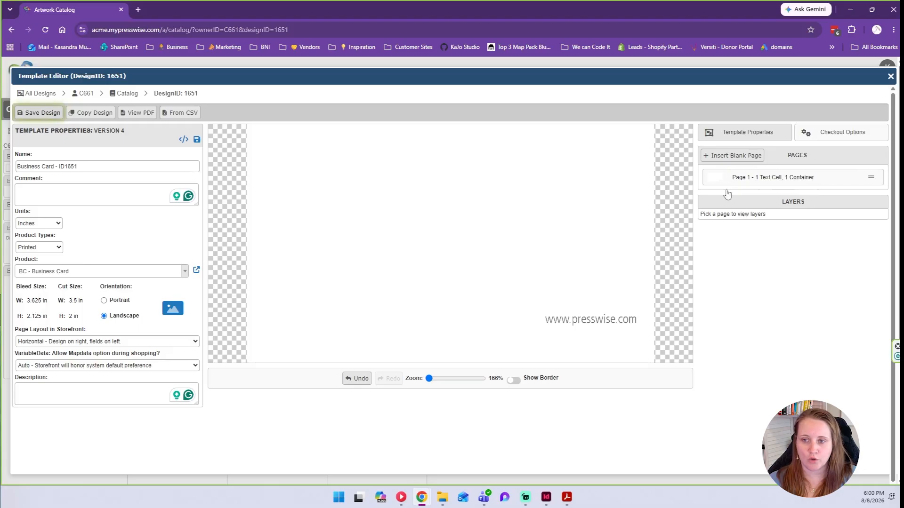
left_click(754, 185)
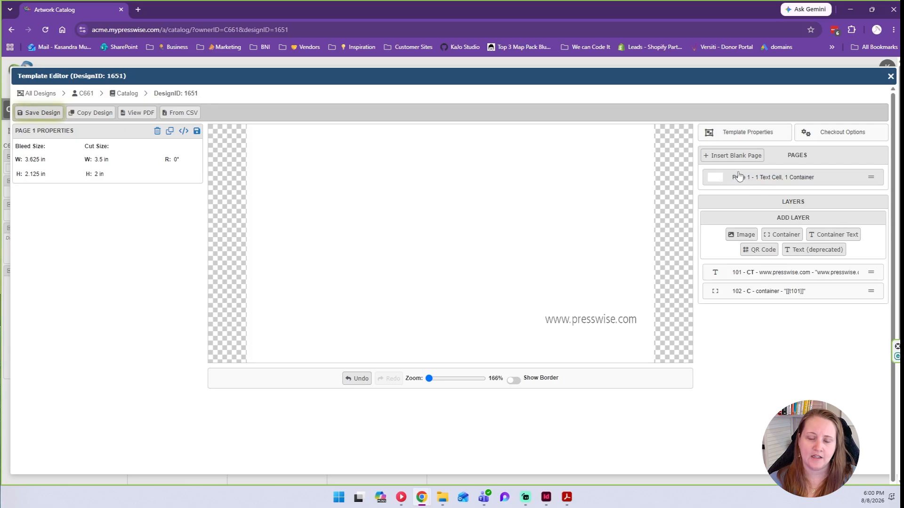
Add an image layer and browse the Asset Manager with all folders shown.
left_click(738, 236)
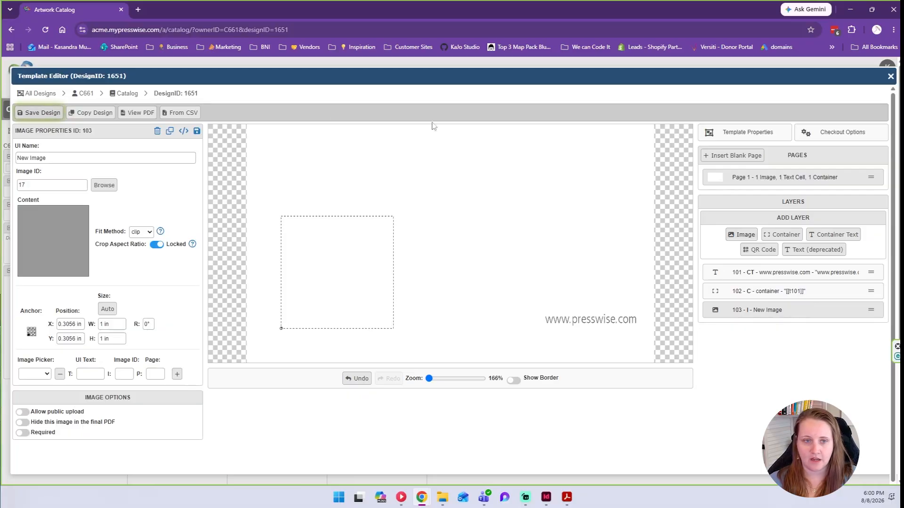
left_click(109, 188)
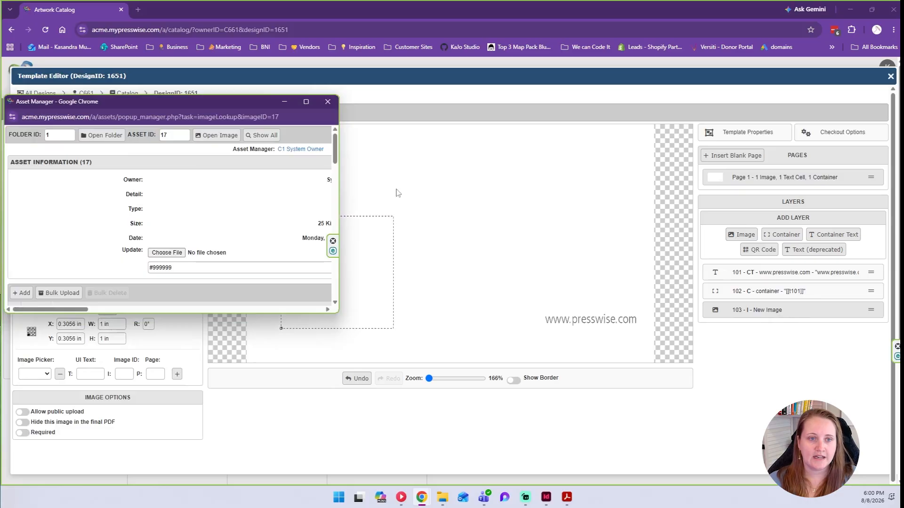
left_click_drag(340, 192, 500, 187)
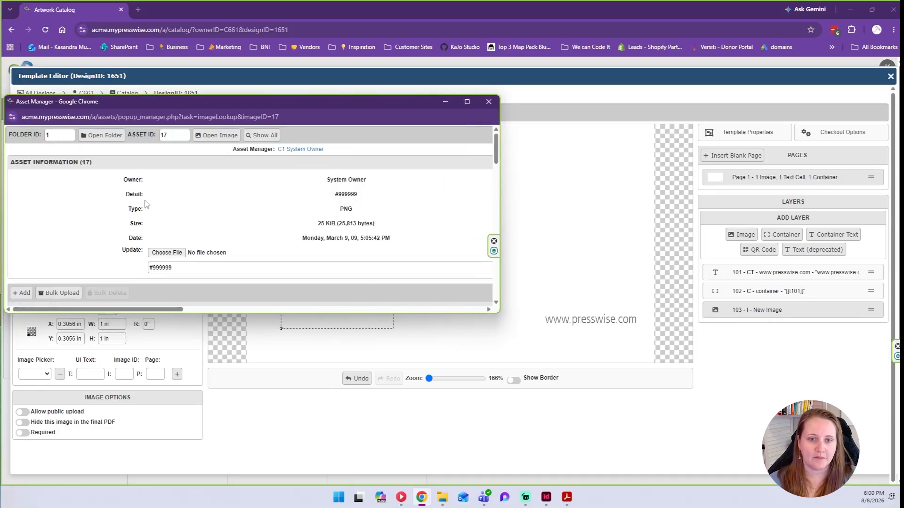
left_click_drag(230, 103, 261, 121)
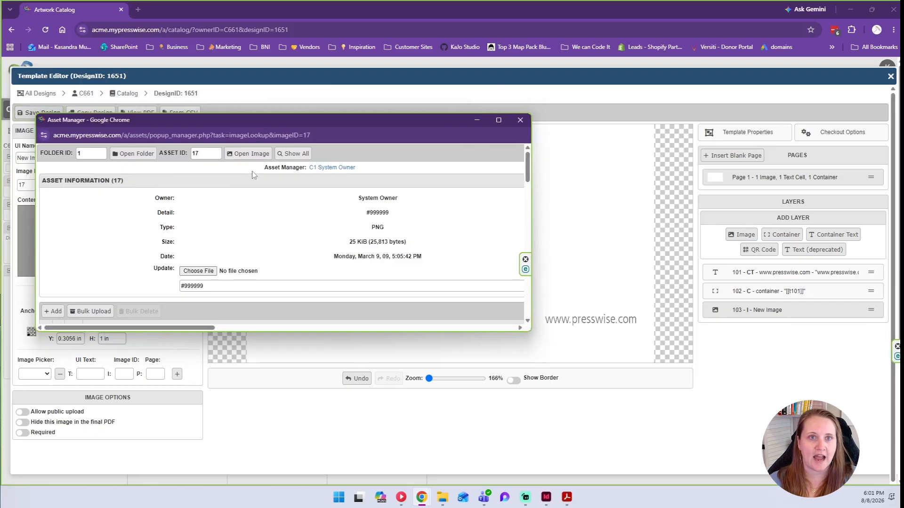
left_click(296, 155)
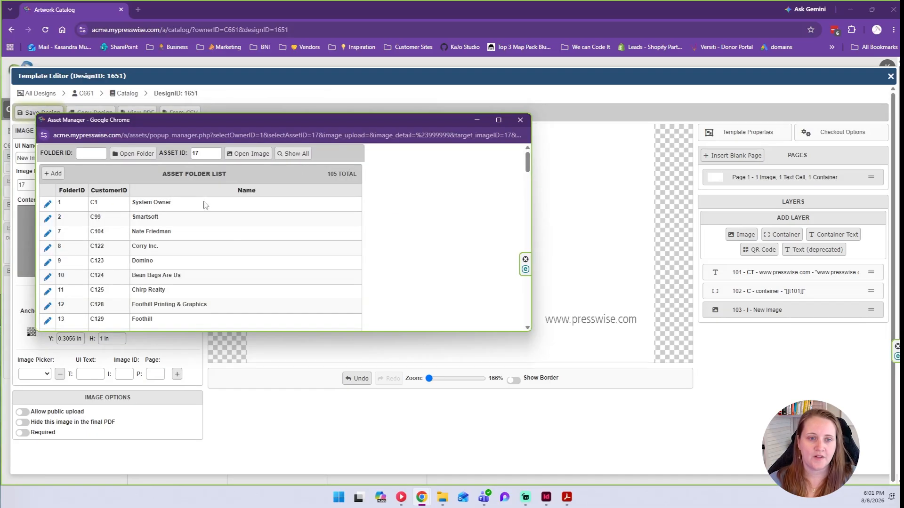
scroll(144, 203, "down", 3)
scroll(145, 202, "down", 6)
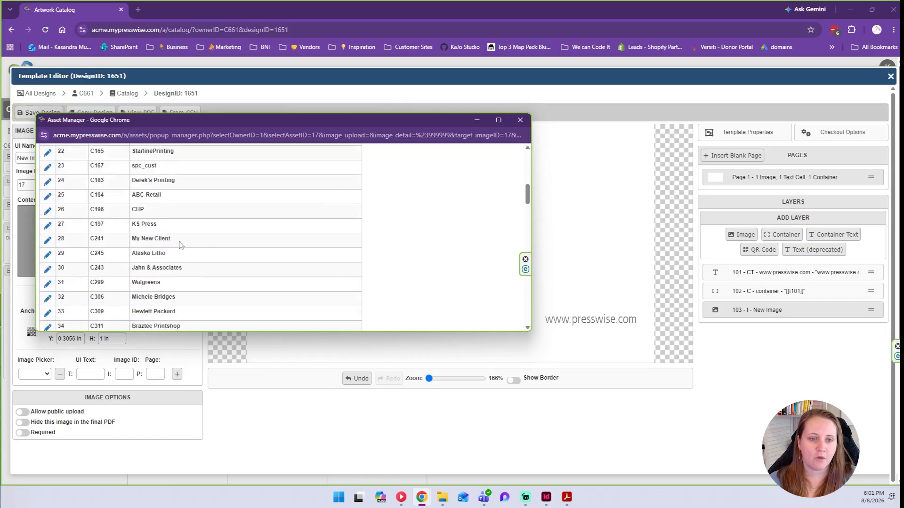
scroll(168, 249, "down", 20)
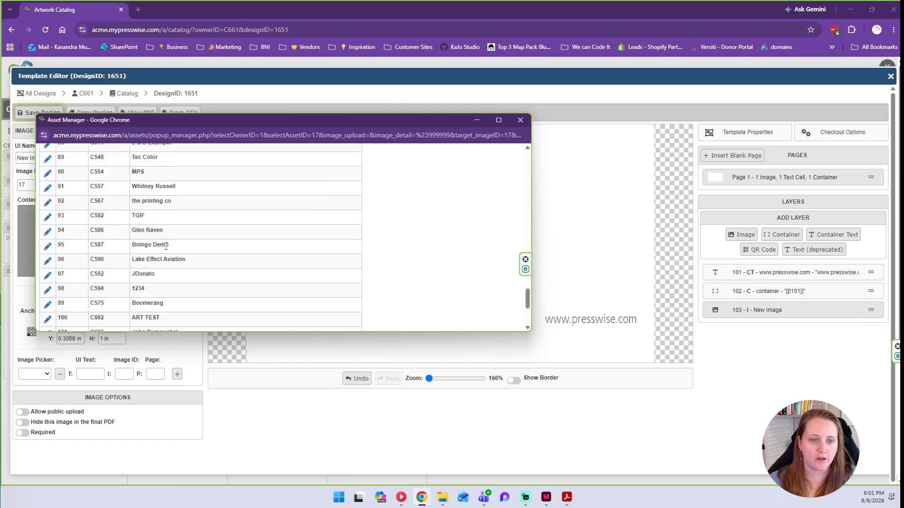
Find and open the Unlucky Umbrella Studio asset folder.
left_click_drag(200, 319, 126, 323)
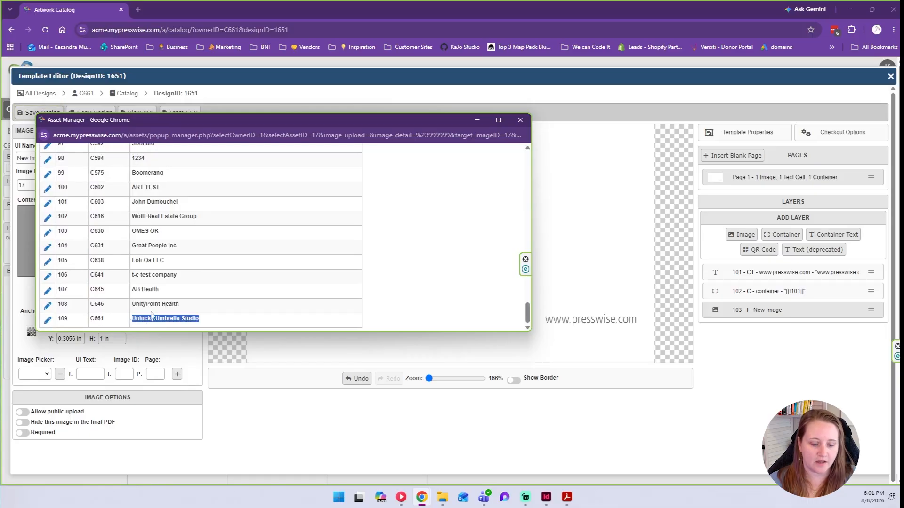
key("ctrl+f")
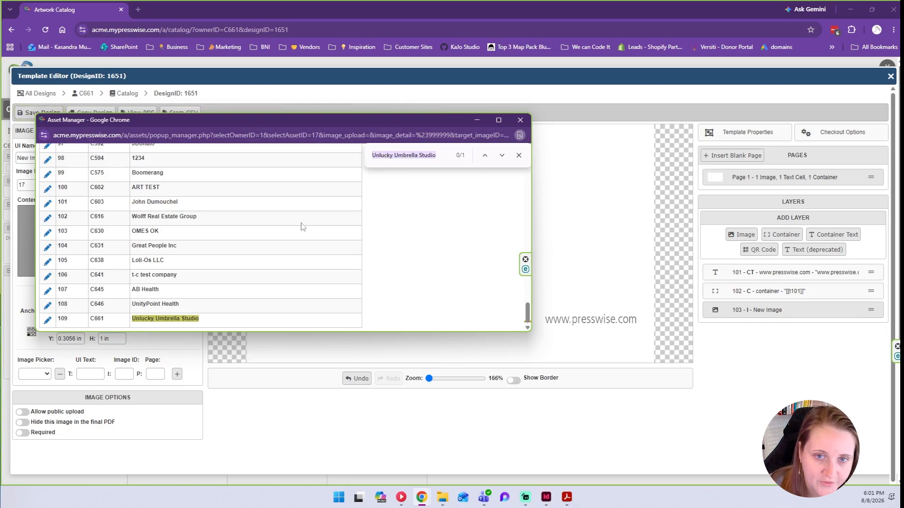
left_click(518, 155)
left_click(156, 319)
left_click_drag(197, 320, 51, 325)
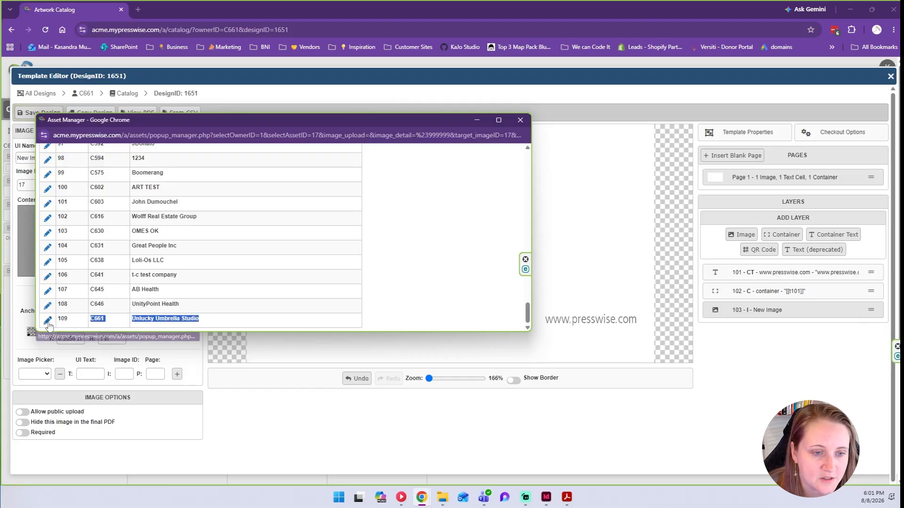
left_click(49, 323)
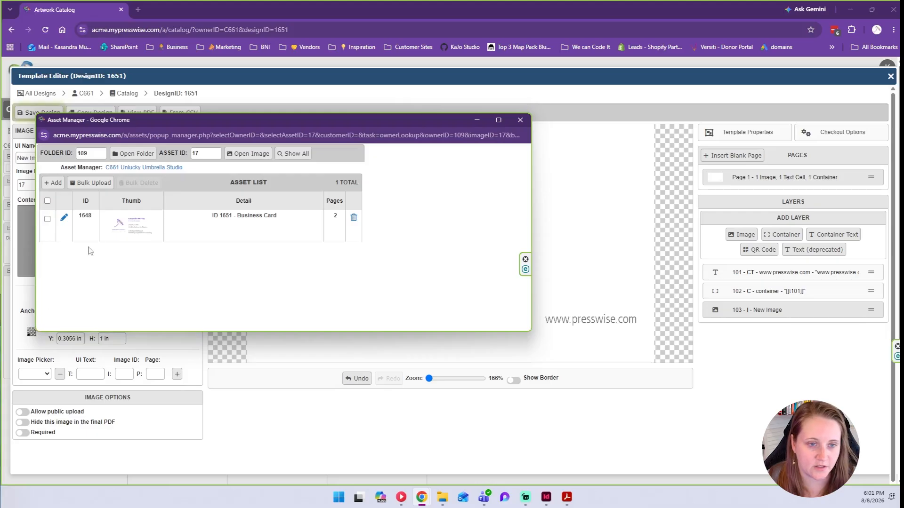
Copy asset ID 1648 and close the Asset Manager.
left_click_drag(79, 215, 92, 216)
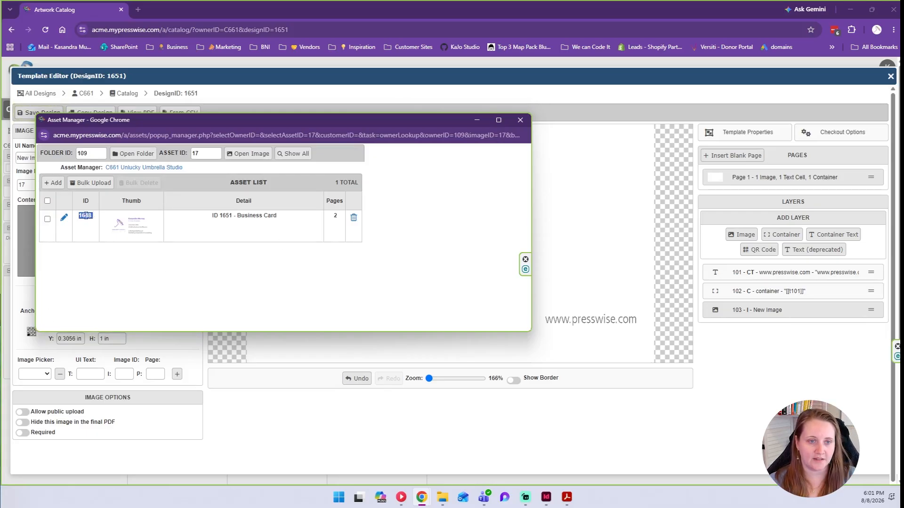
right_click(84, 216)
left_click(102, 229)
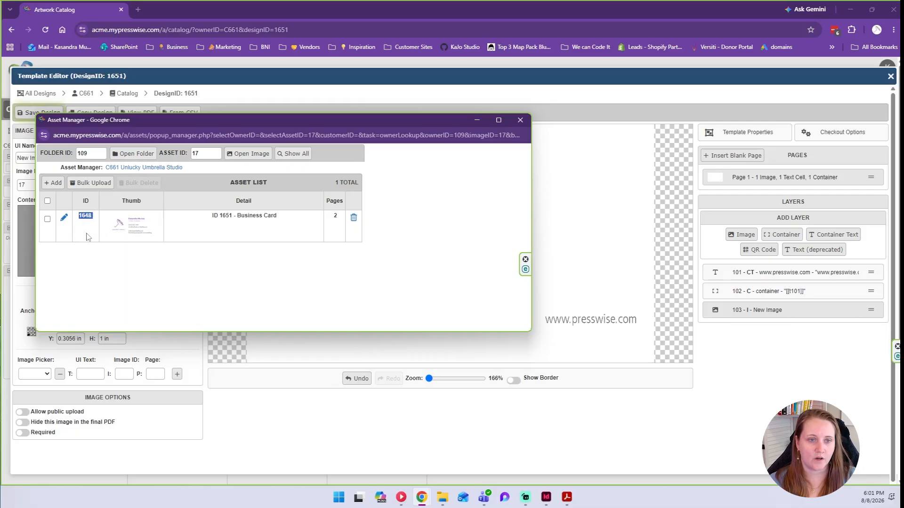
left_click(519, 119)
left_click(32, 185)
right_click(39, 189)
left_click(39, 190)
Replace image ID 17 with the copied asset ID 1648.
double_click(20, 185)
right_click(20, 187)
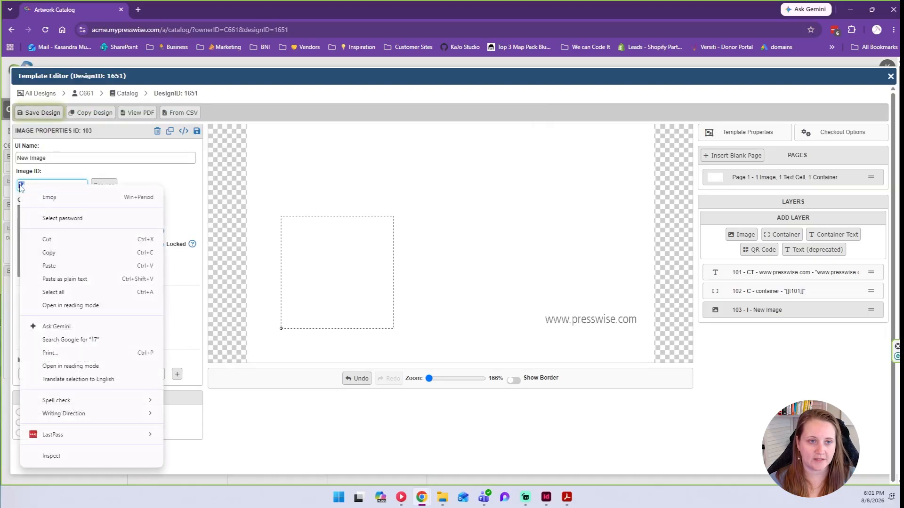
left_click(49, 266)
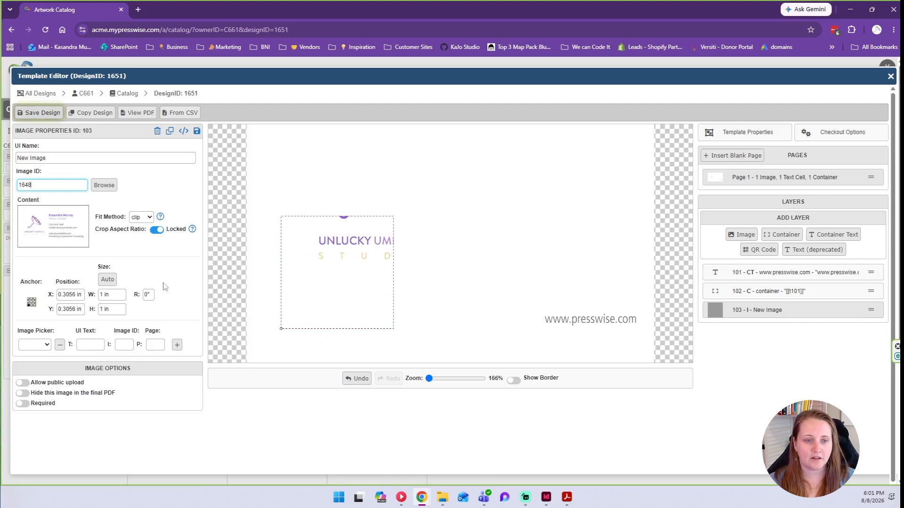
Size the image 3.625 × 2.125 in and position it at X 0, Y 0.
left_click(111, 294)
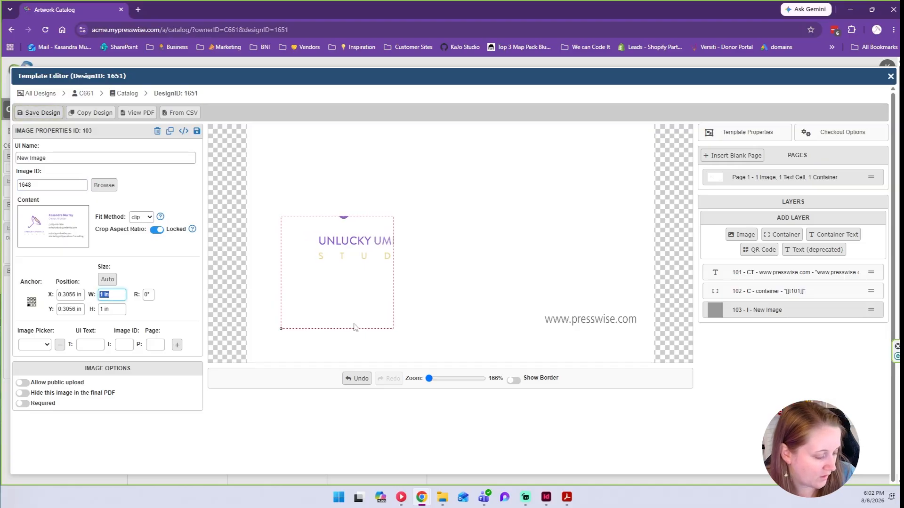
type("3.625")
key("Tab")
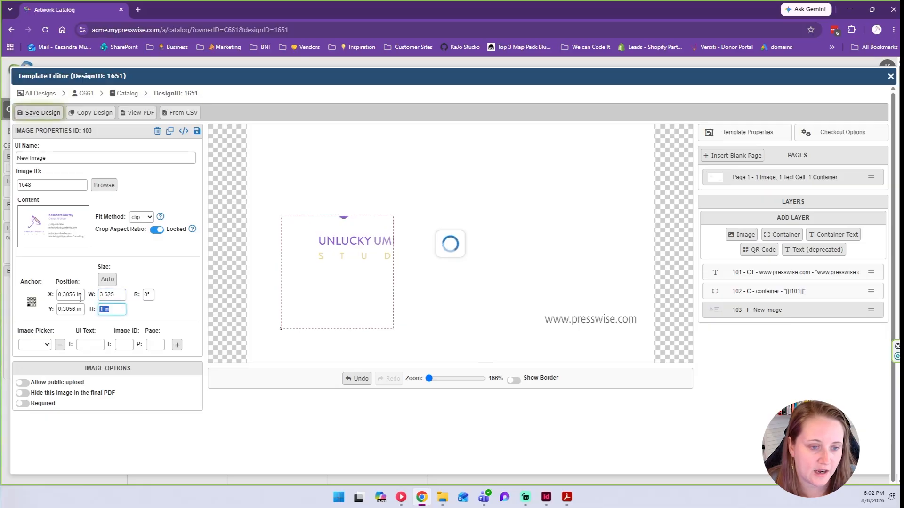
type("2.125")
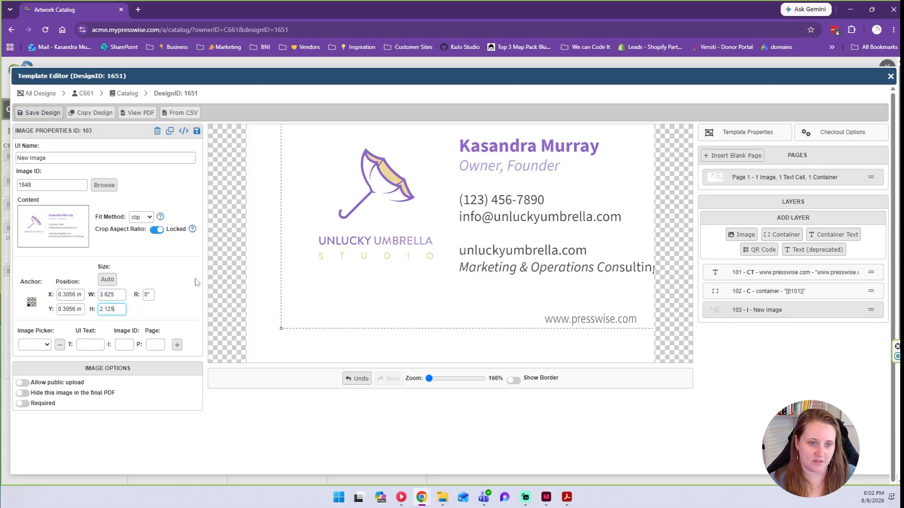
left_click_drag(84, 295, 29, 300)
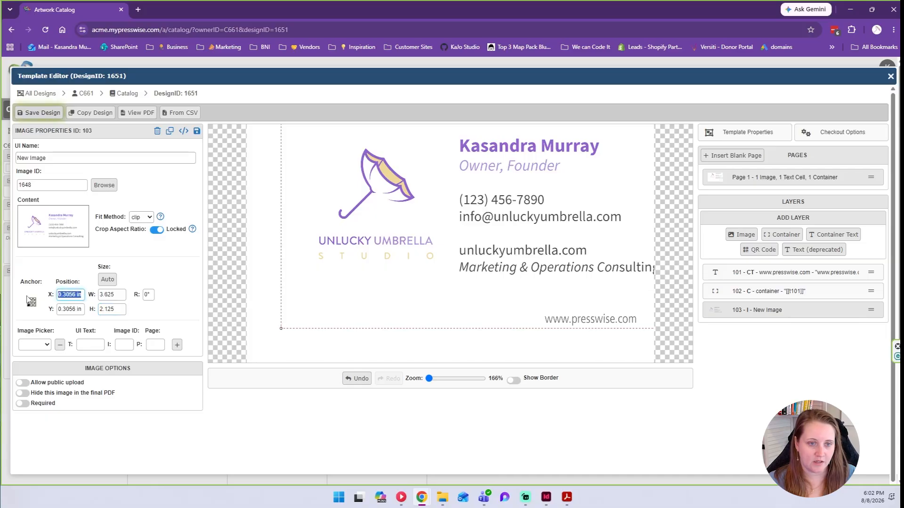
type("0")
left_click_drag(86, 309, 58, 310)
type("0")
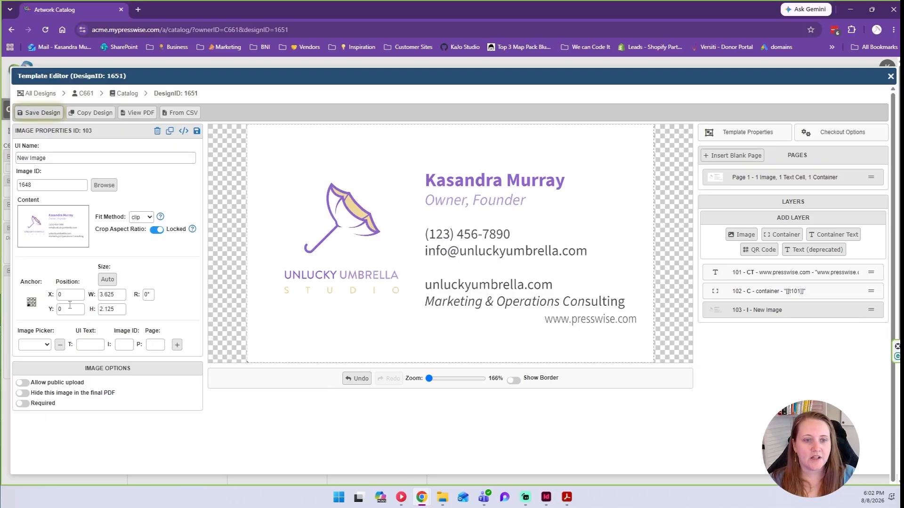
left_click(141, 217)
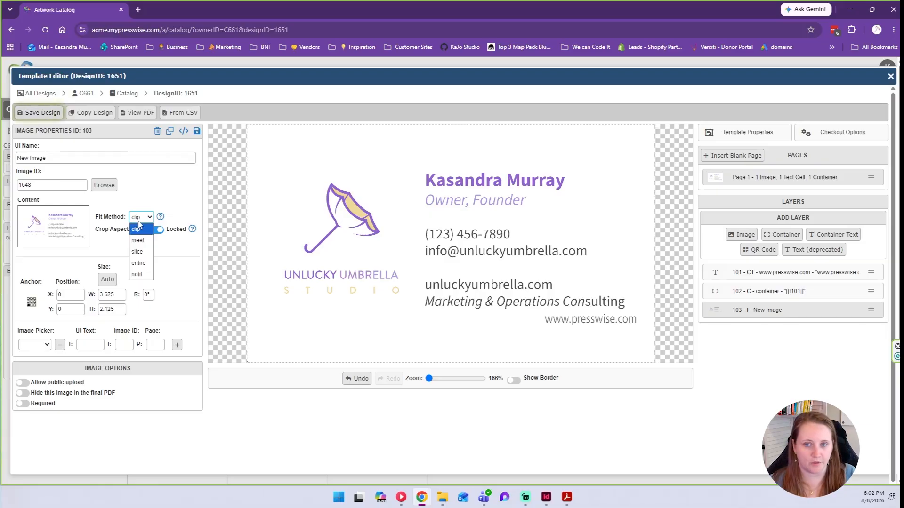
left_click(160, 217)
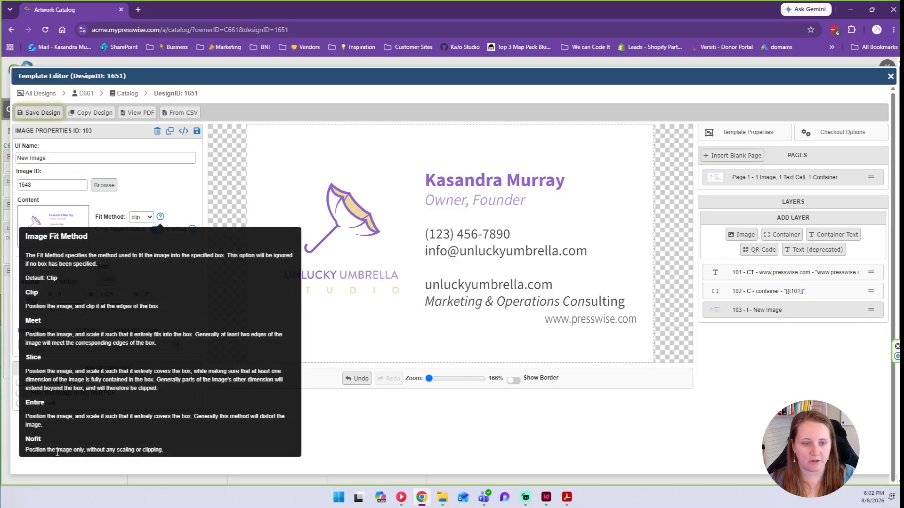
left_click(160, 217)
left_click(141, 217)
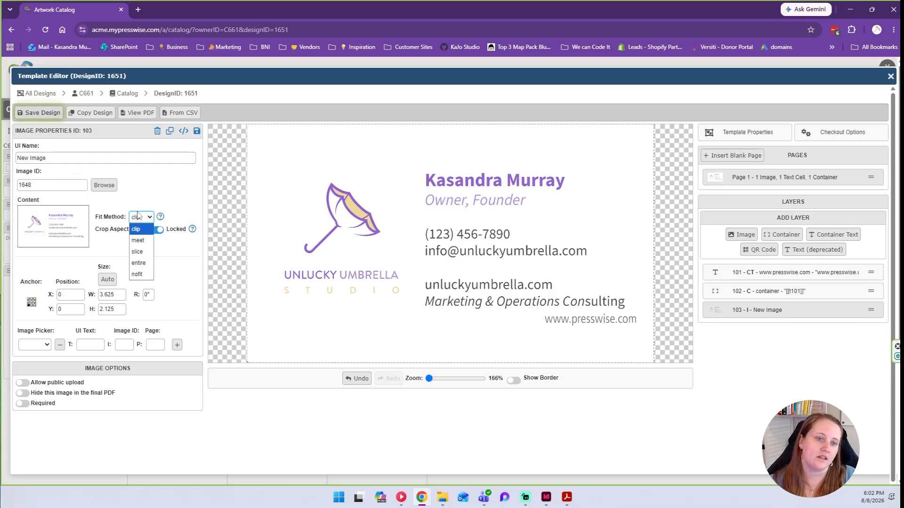
left_click(136, 232)
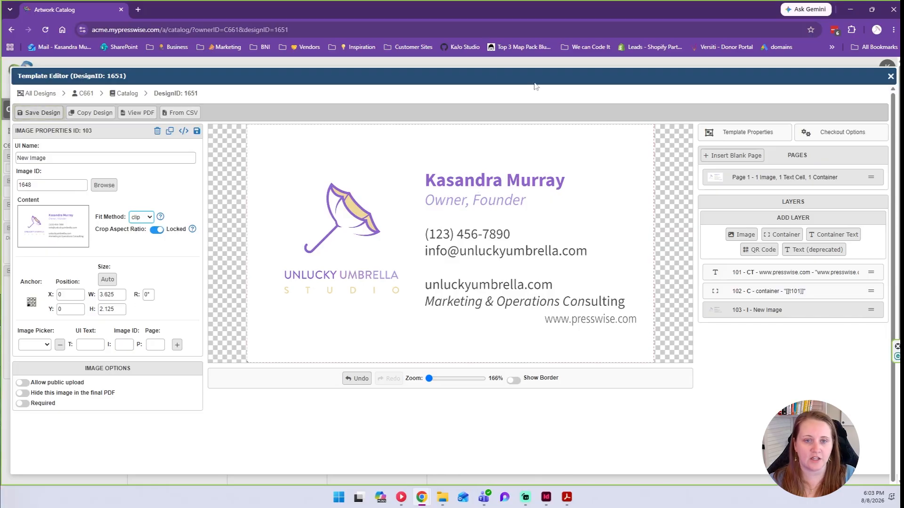
Check the Image Picker list and leave it at its empty default.
left_click(37, 344)
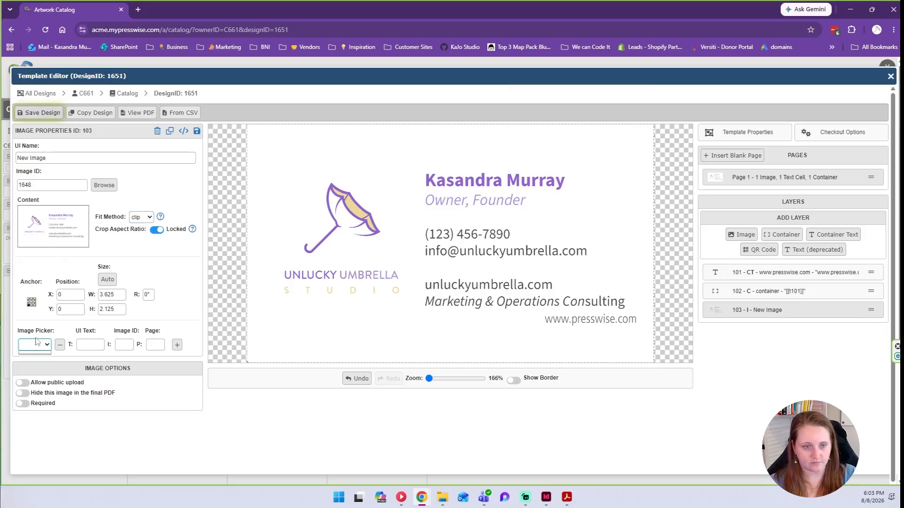
left_click(91, 356)
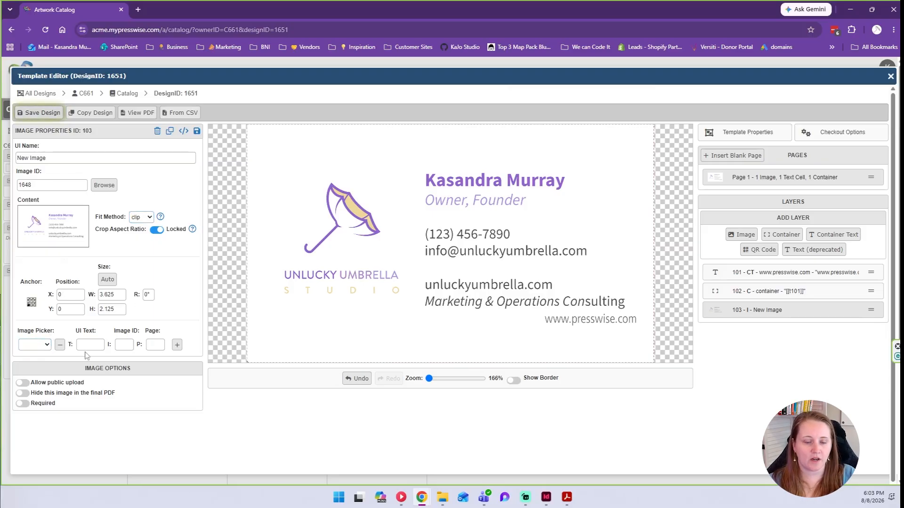
left_click(41, 346)
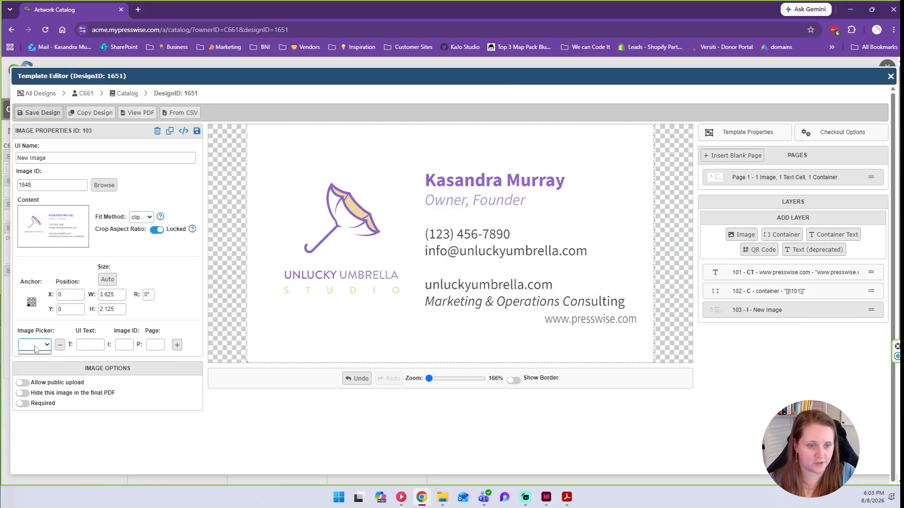
left_click(45, 344)
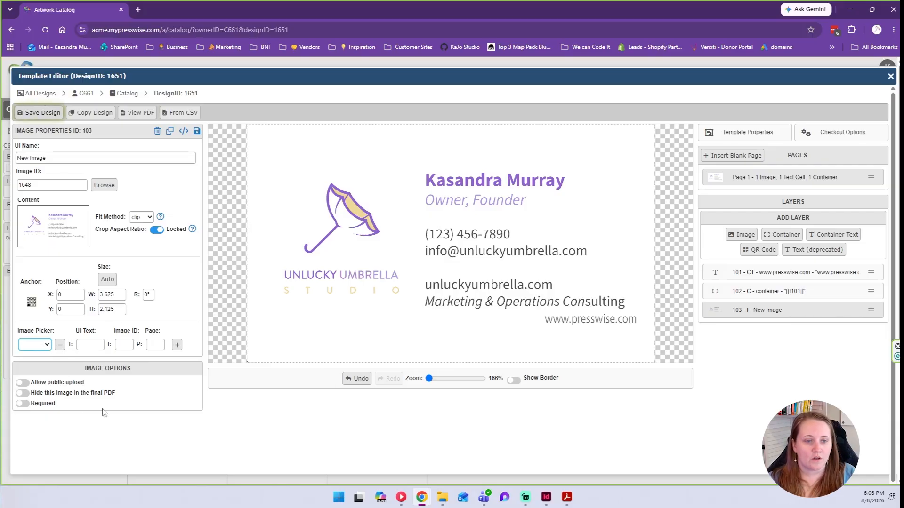
Leave public upload and required off, then save the template design.
left_click(56, 383)
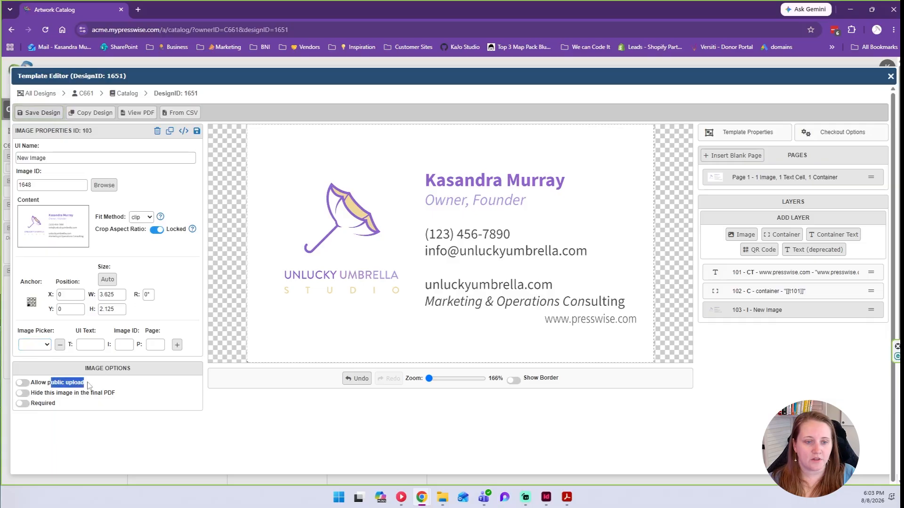
left_click_drag(90, 384, 33, 390)
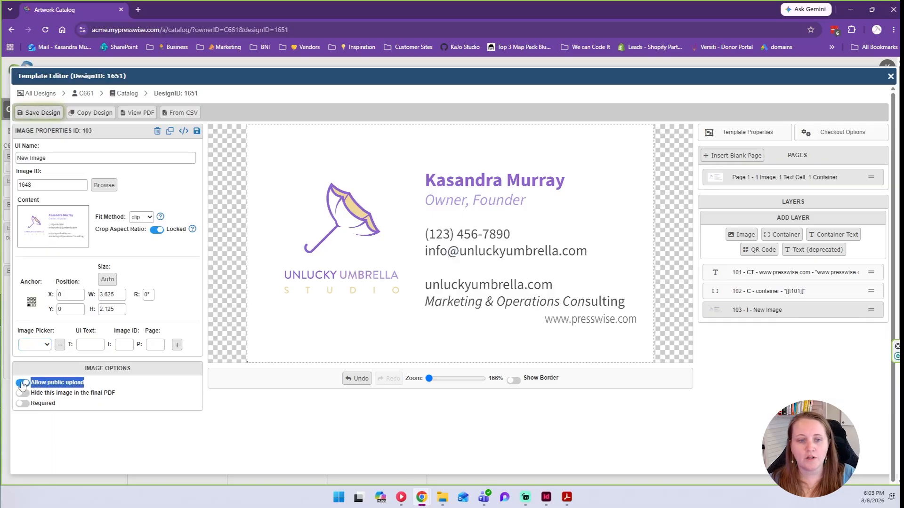
left_click(22, 384)
left_click(49, 373)
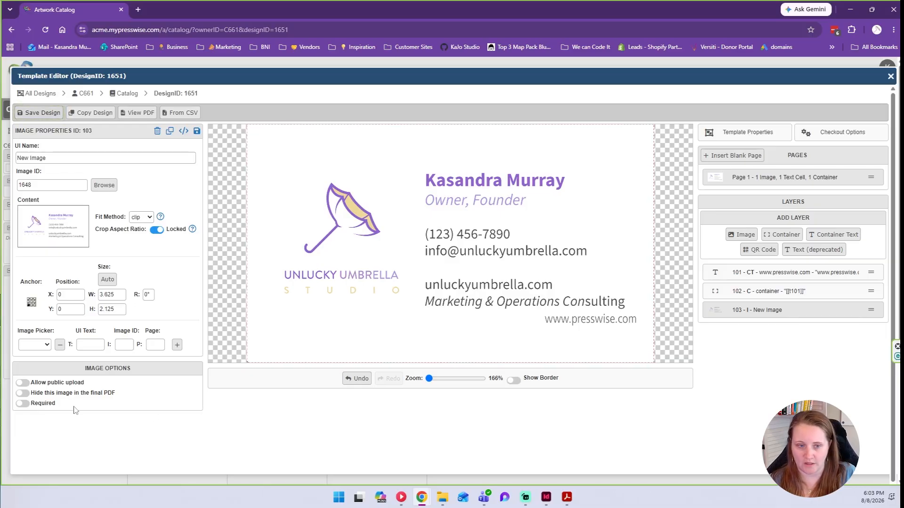
left_click_drag(55, 405, 29, 404)
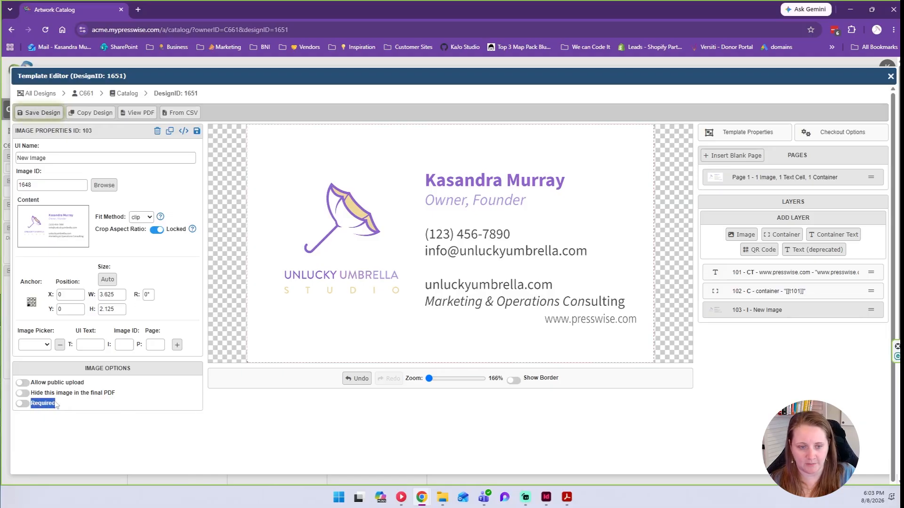
left_click(24, 404)
left_click(24, 405)
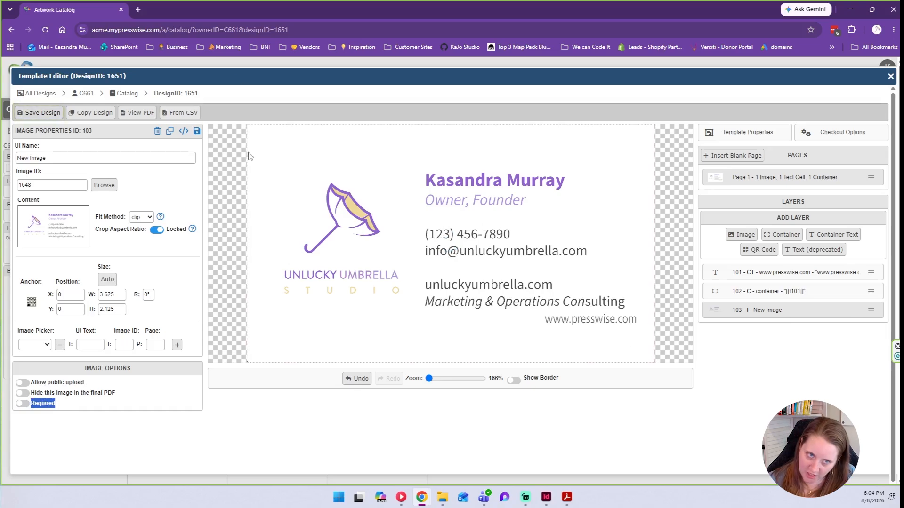
left_click(42, 113)
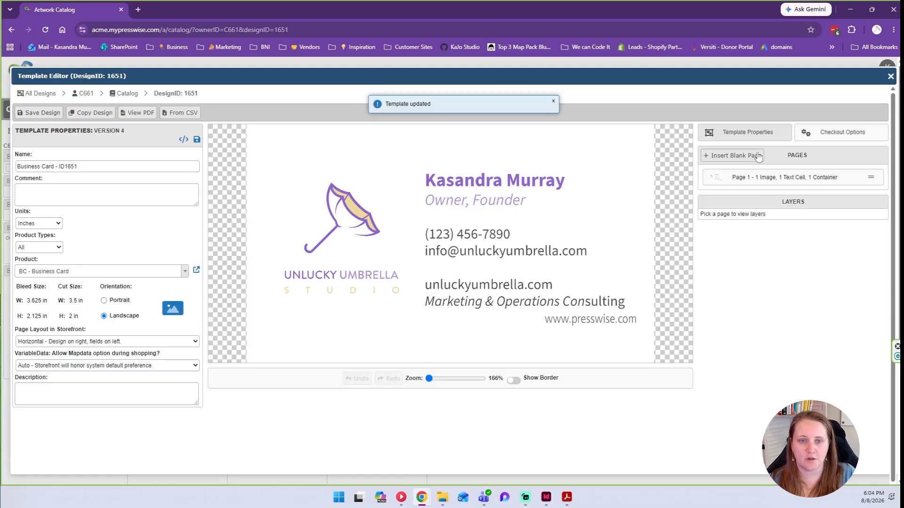
Delete container layer 102 from Page 1.
left_click(754, 177)
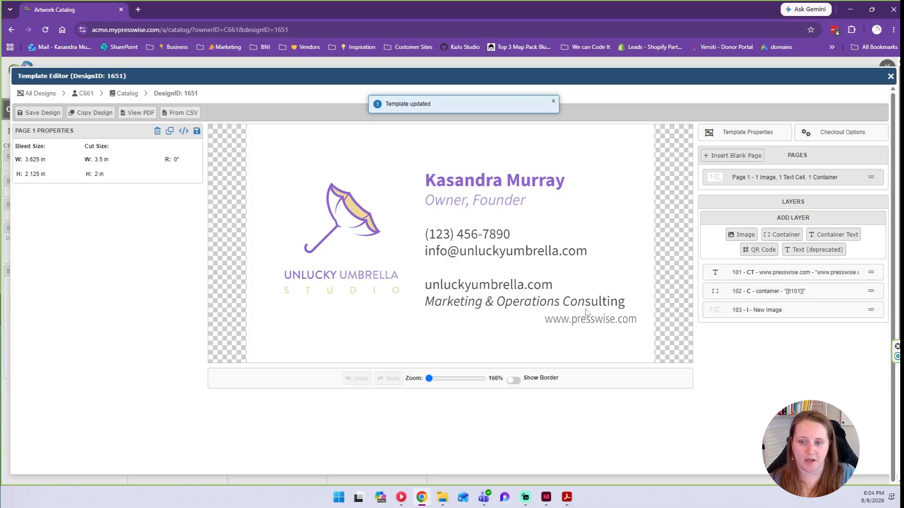
left_click(752, 296)
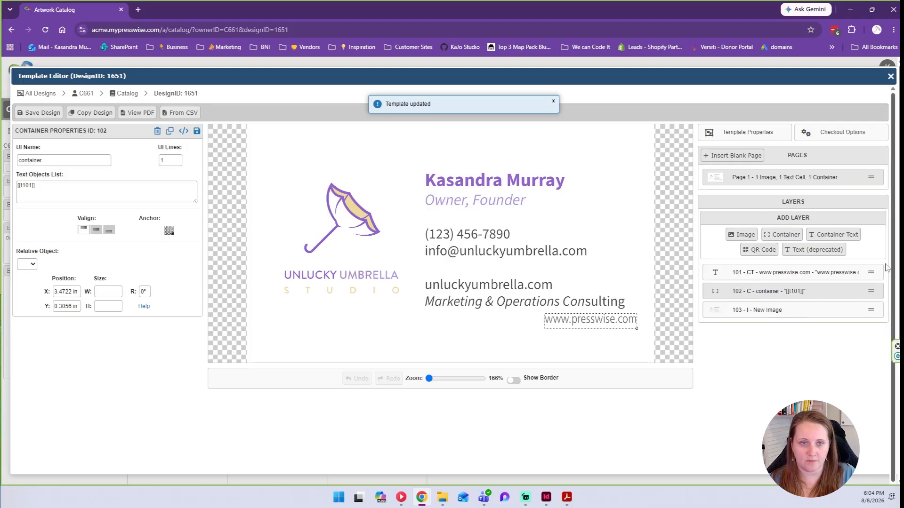
left_click(157, 132)
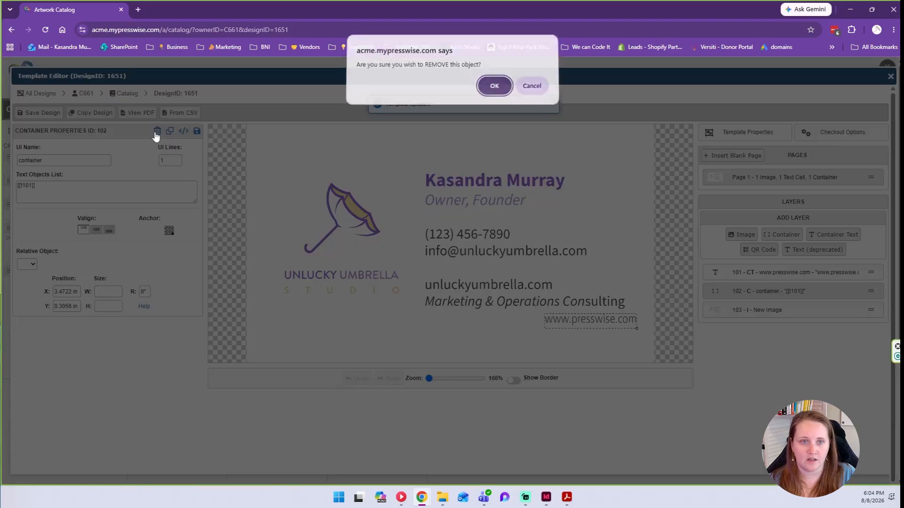
left_click(500, 88)
left_click(776, 278)
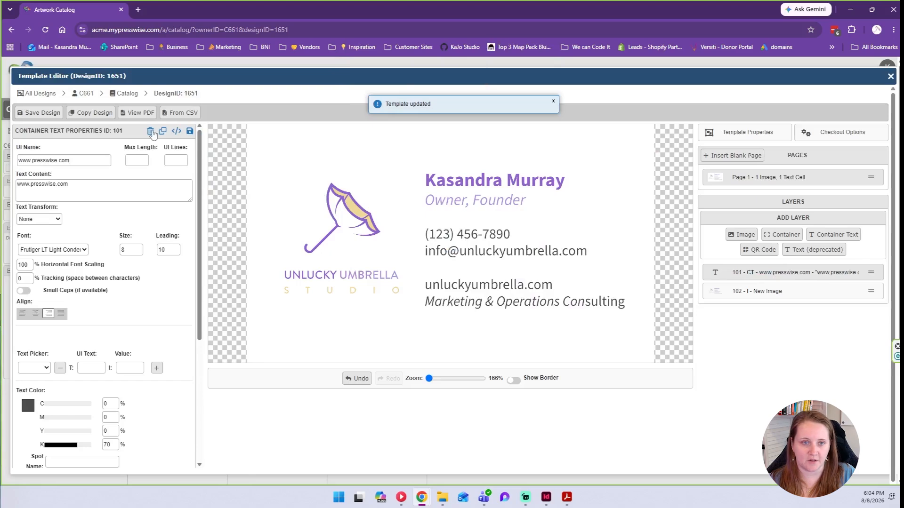
left_click(151, 131)
left_click(487, 88)
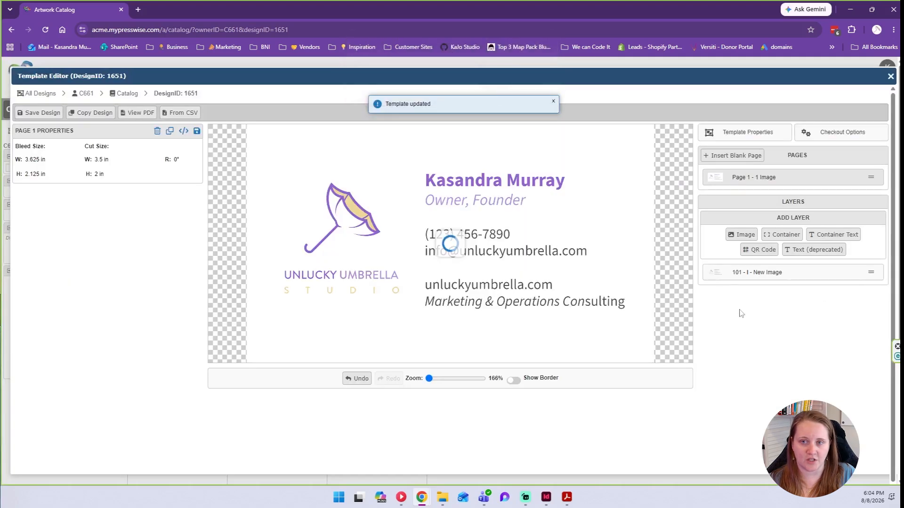
left_click(743, 273)
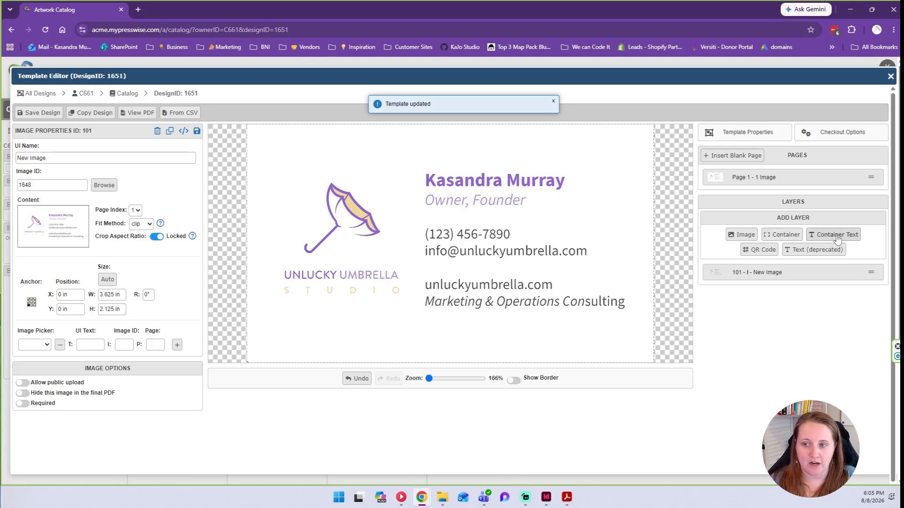
In InDesign, show the Editable layer and select the cardholder name, then return to PressWise.
left_click(547, 497)
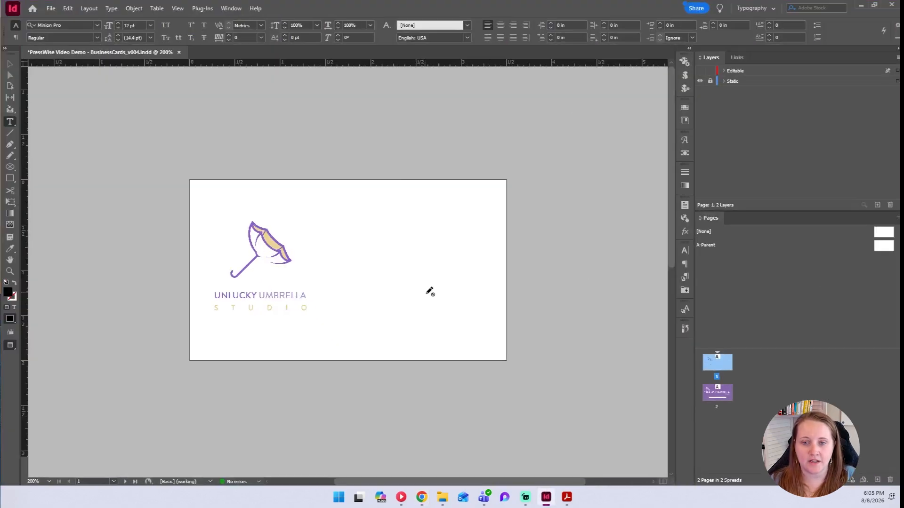
left_click(700, 71)
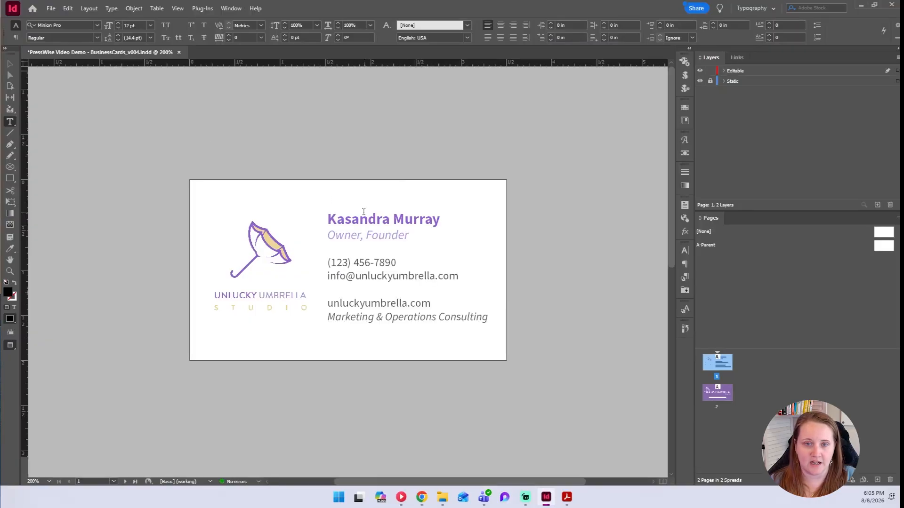
left_click(10, 63)
left_click(360, 224)
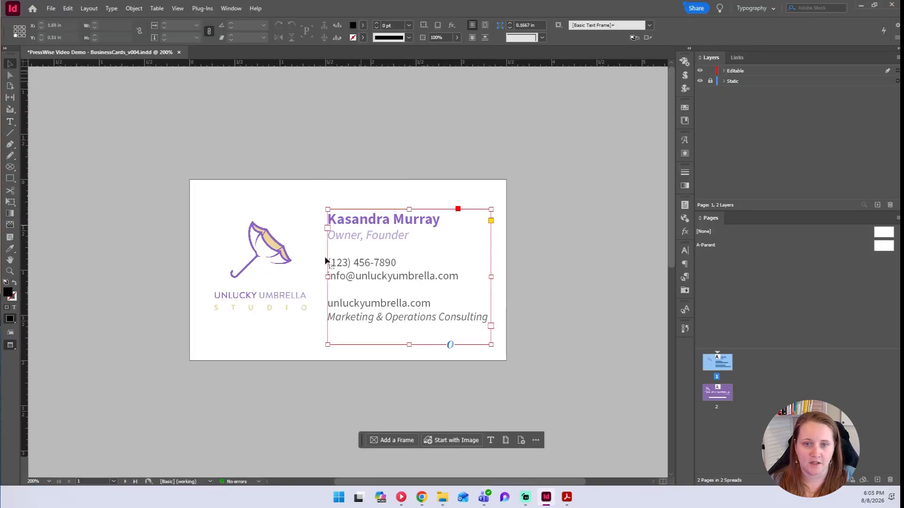
double_click(441, 220)
left_click_drag(441, 219, 331, 212)
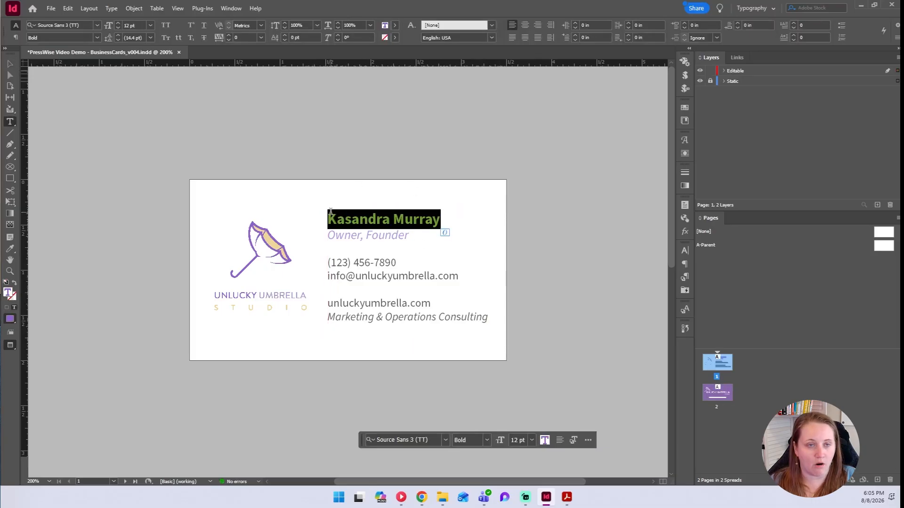
left_click(861, 5)
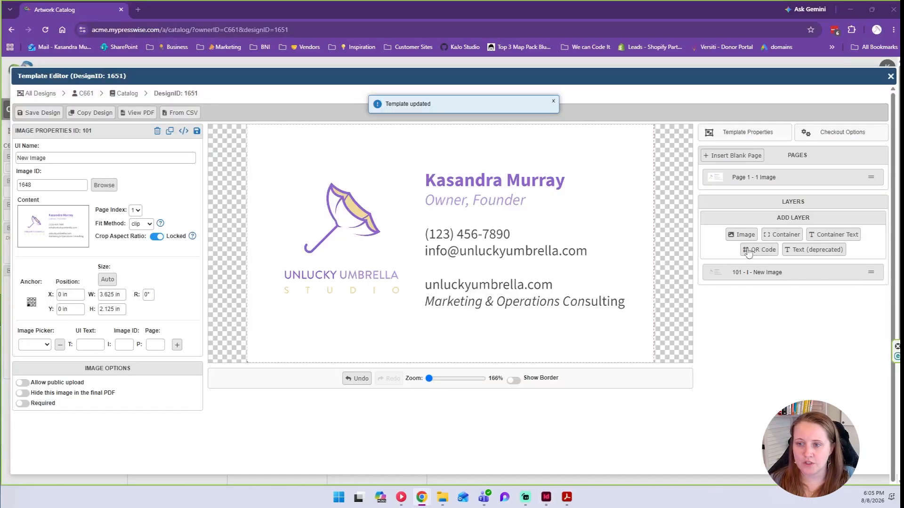
Add container 102 and container text layer 103 'New CText', selecting its default name.
left_click(781, 235)
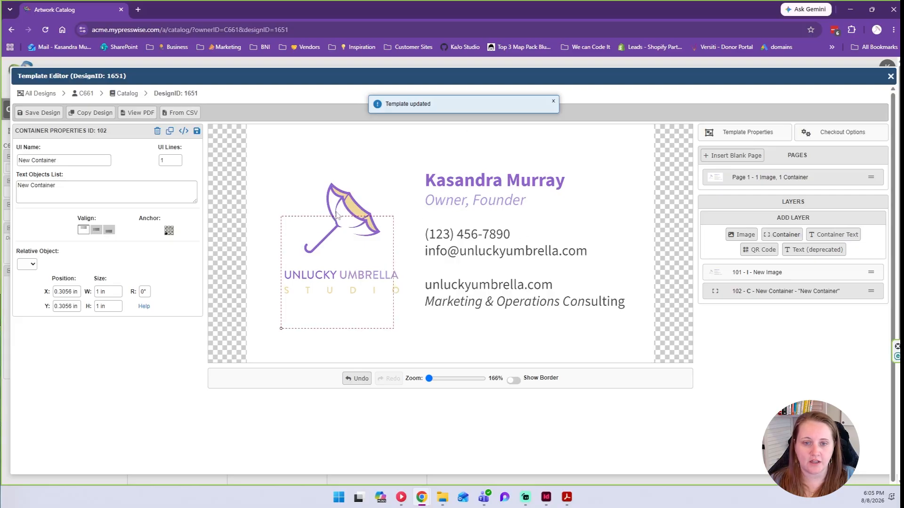
left_click(831, 237)
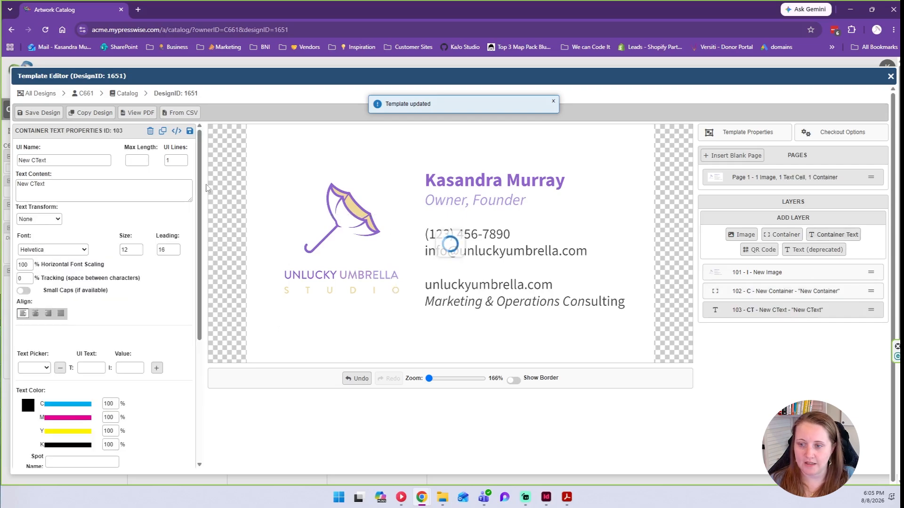
triple_click(63, 159)
Name the container text layer 'Name', keeping UI Lines at 1.
type("N")
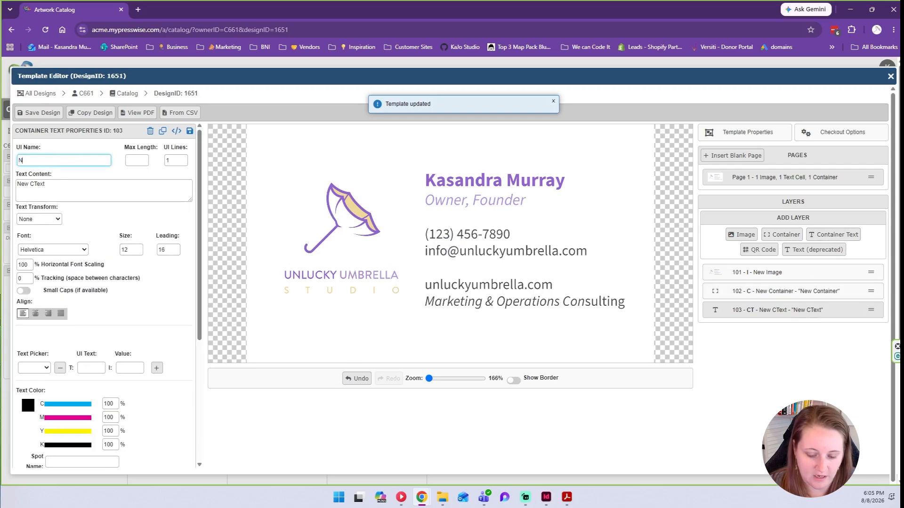
type("ame")
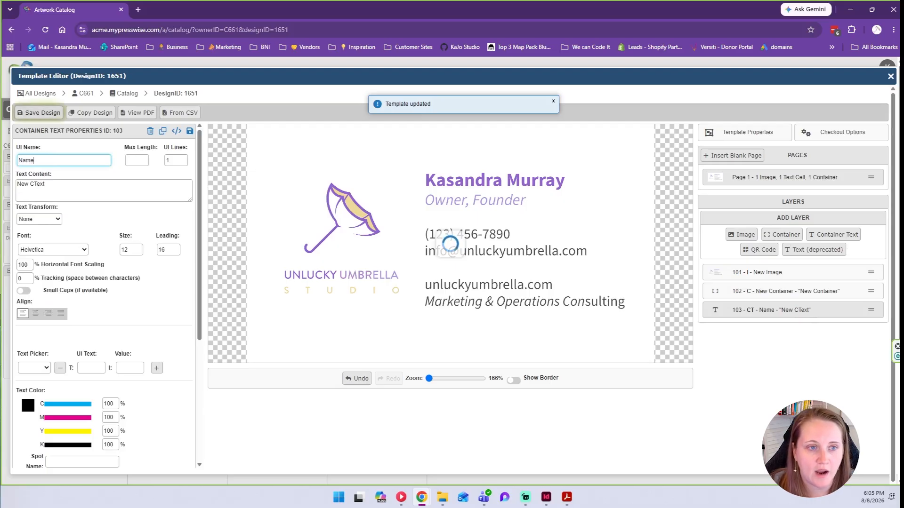
double_click(36, 160)
left_click(35, 160)
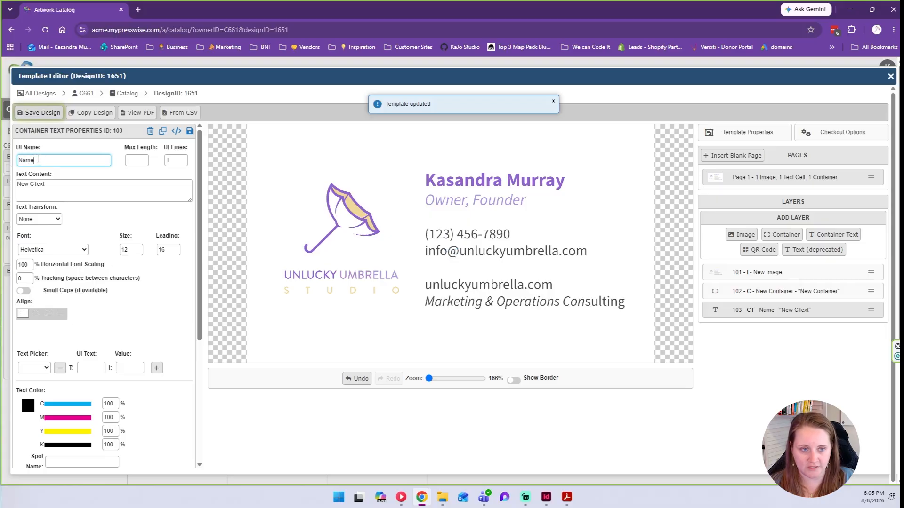
double_click(44, 160)
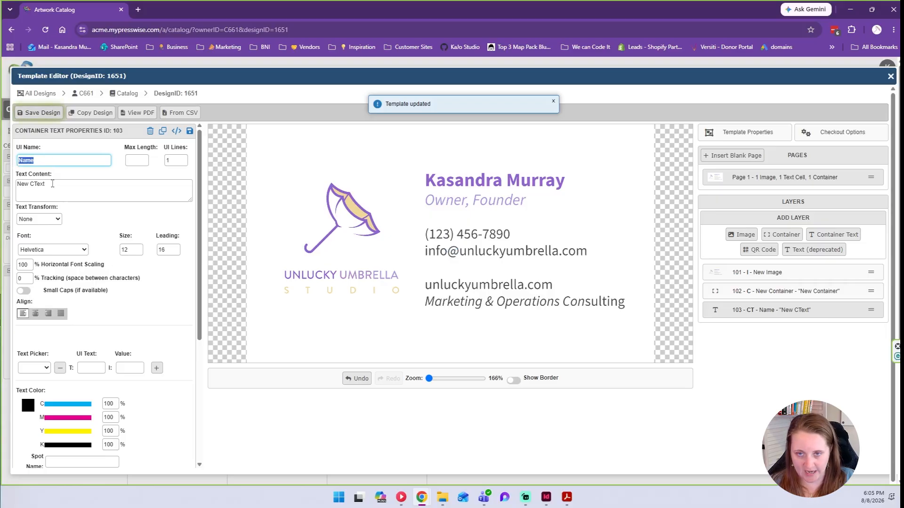
left_click(128, 162)
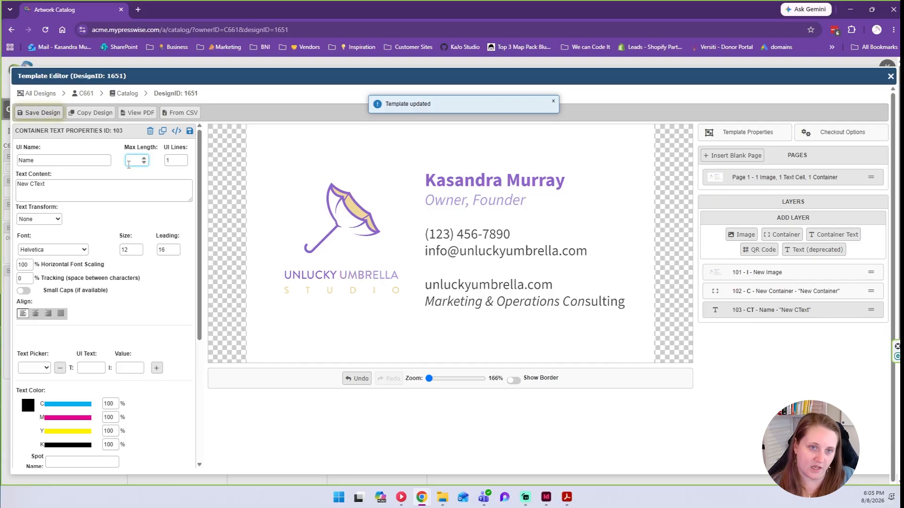
key("Tab")
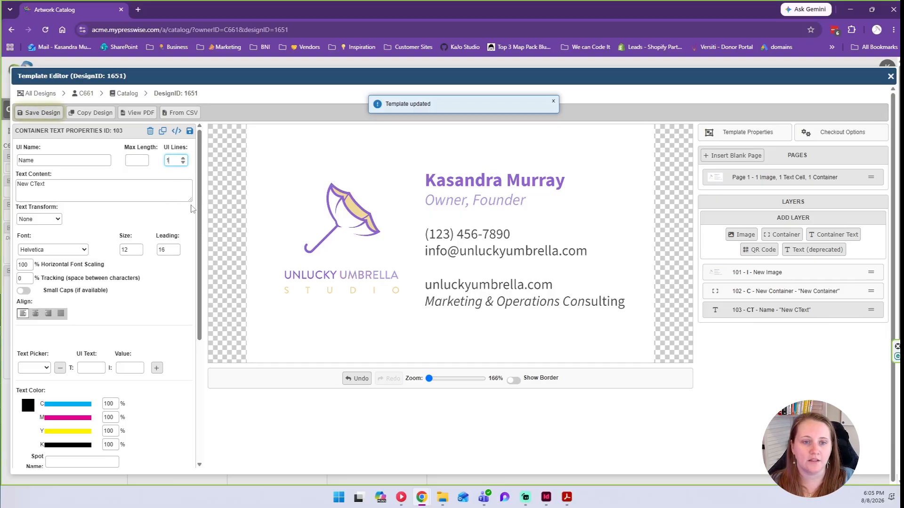
Make the Text Content box taller and select its 'New CText' placeholder.
left_click_drag(190, 202, 190, 191)
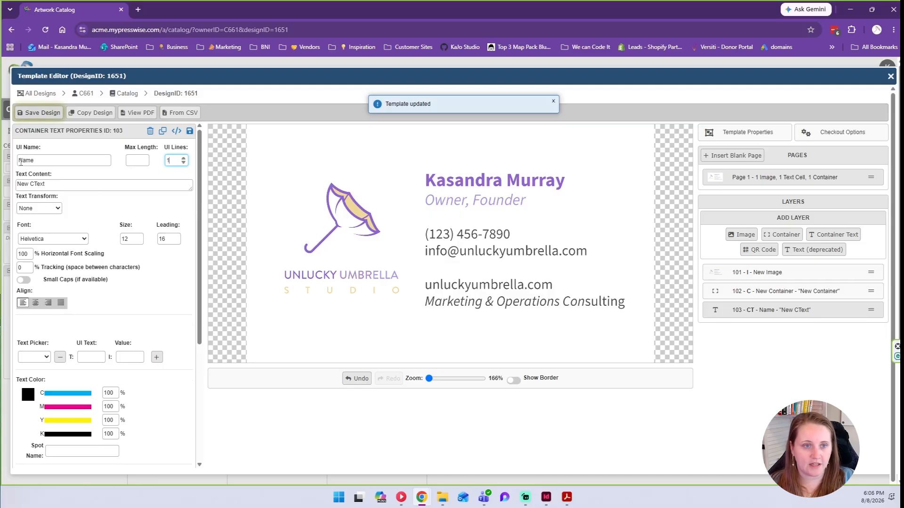
left_click_drag(47, 184, 19, 182)
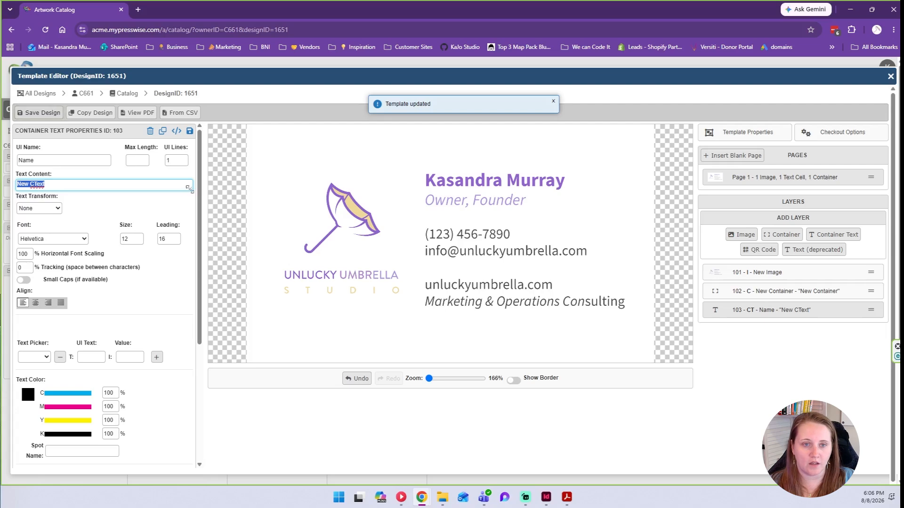
left_click_drag(191, 192, 189, 202)
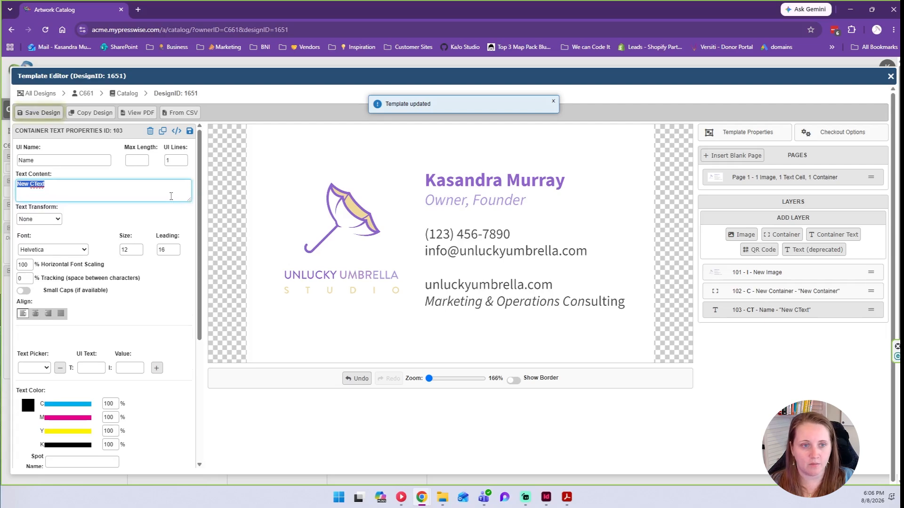
left_click(182, 160)
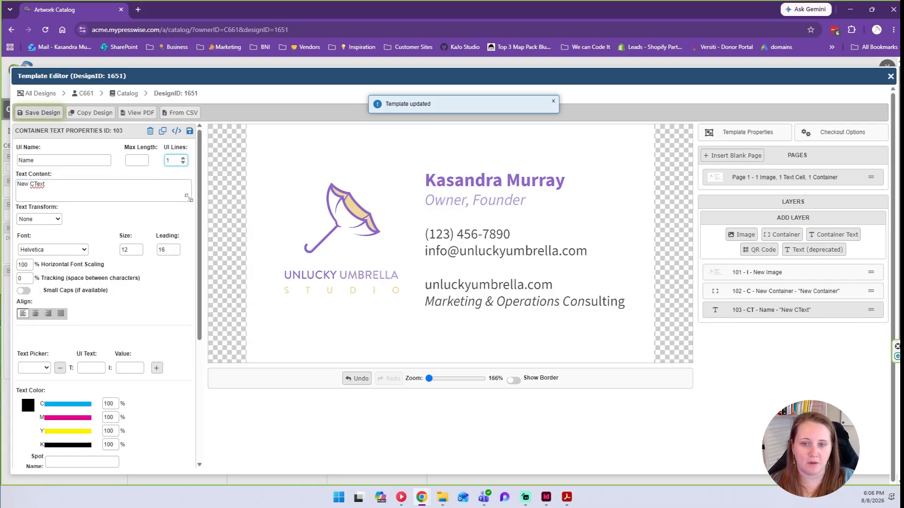
left_click(83, 183)
left_click_drag(99, 185, 6, 184)
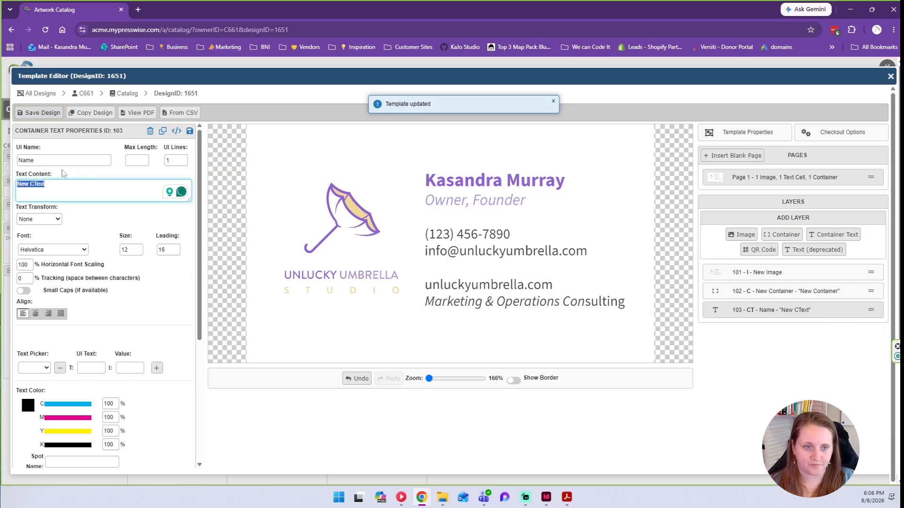
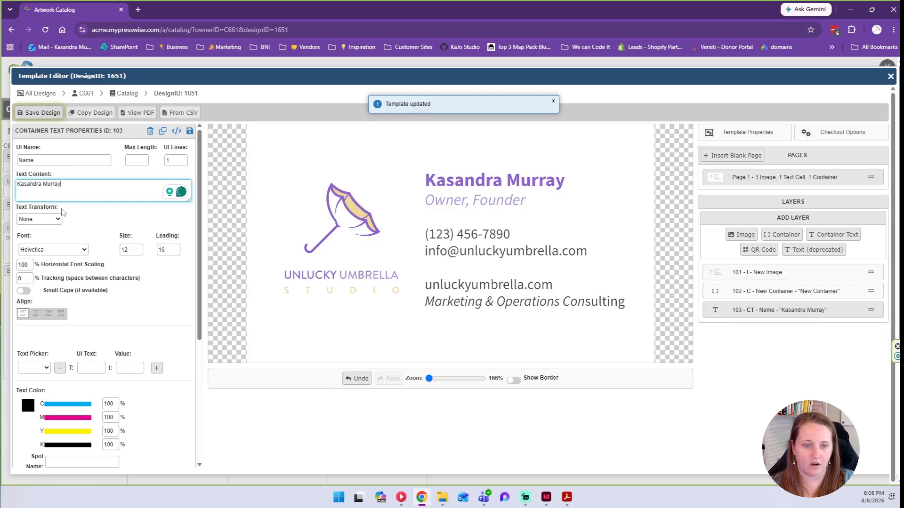
Enter the cardholder's full name as text content, with Text Transform left at None.
left_click(49, 219)
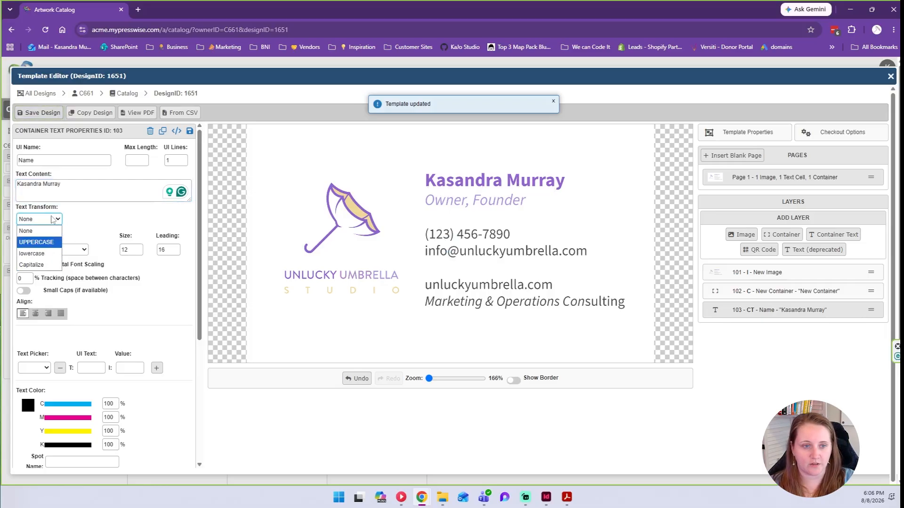
left_click(33, 230)
Set the font to Source Sans 3 - Bold and bring up the InDesign card.
scroll(84, 208, "down", 1)
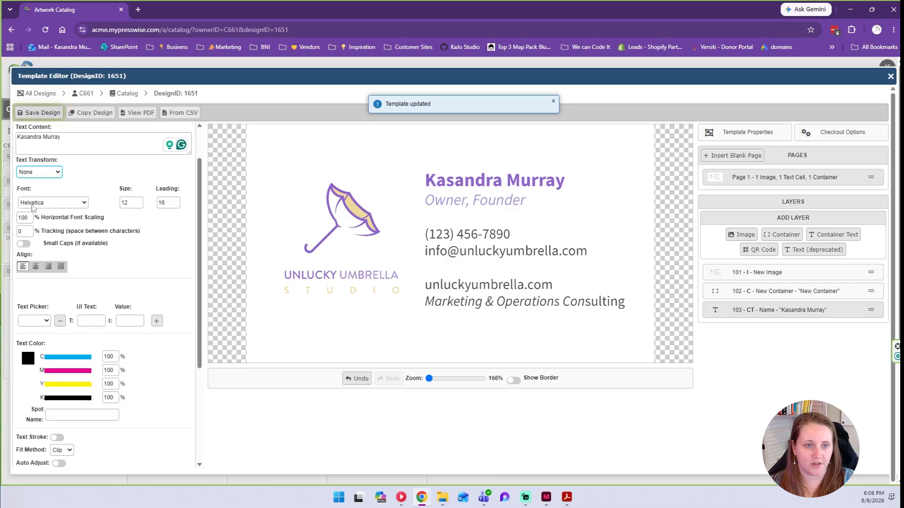
left_click(34, 205)
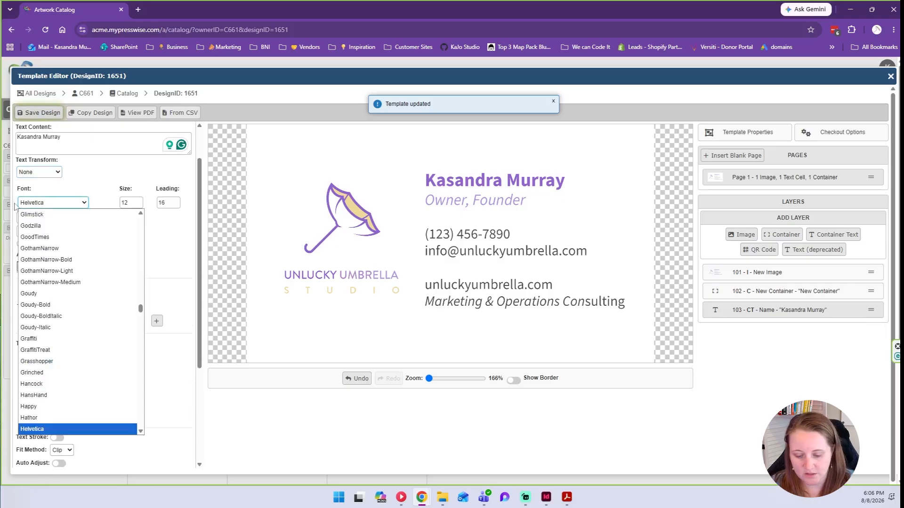
type("sour")
key("Down")
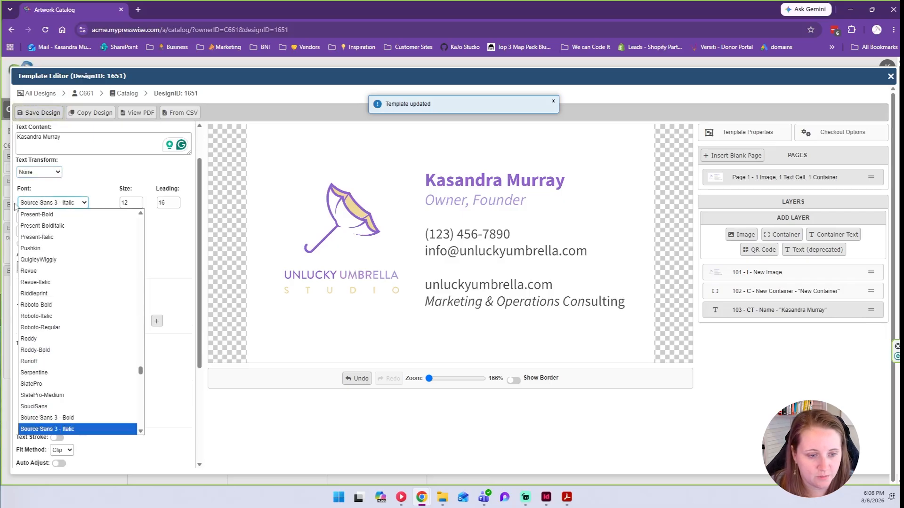
key("Up")
key("Return")
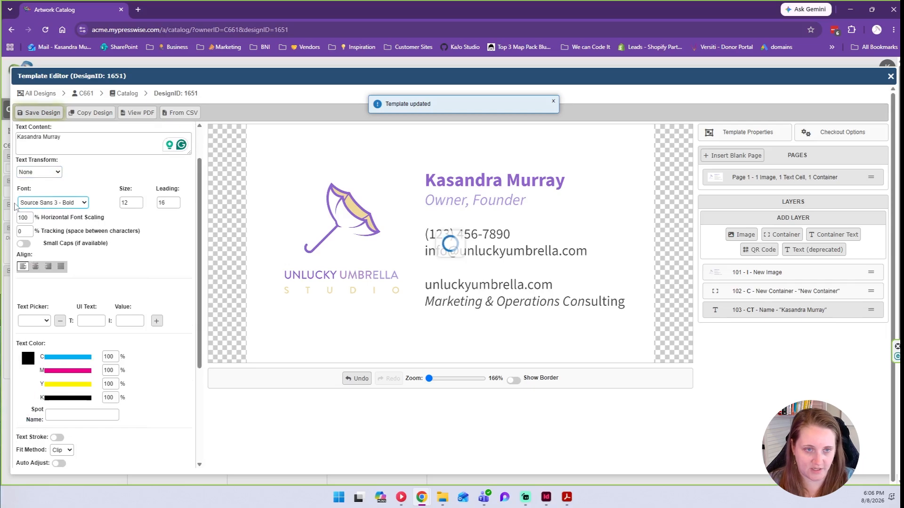
left_click(550, 500)
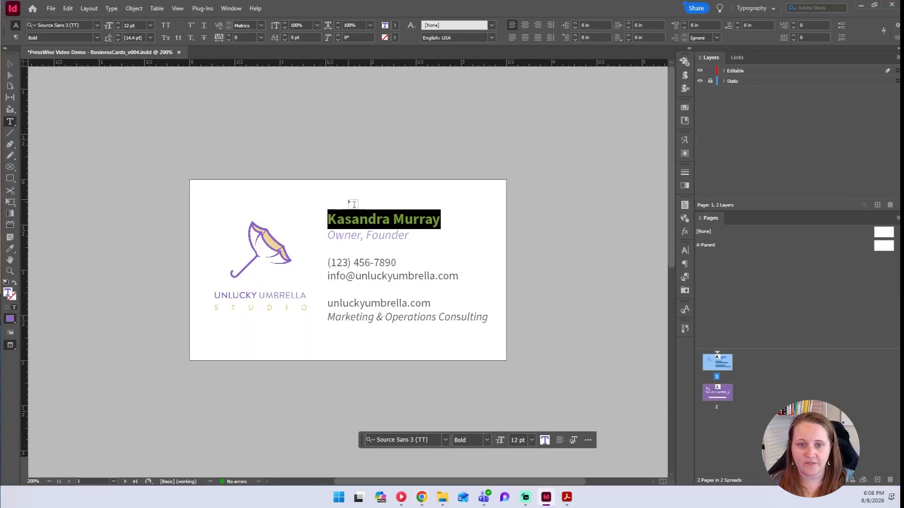
Read InDesign's 12 pt size and 14.4 pt leading, then select PressWise's leading value 16.
left_click(119, 25)
left_click(121, 37)
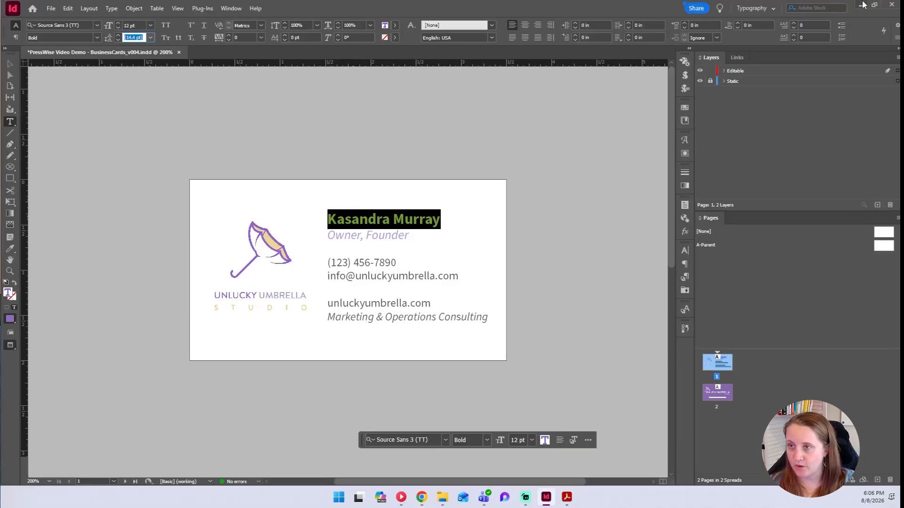
key("alt+Tab")
left_click_drag(133, 202, 118, 203)
left_click(166, 202)
double_click(166, 202)
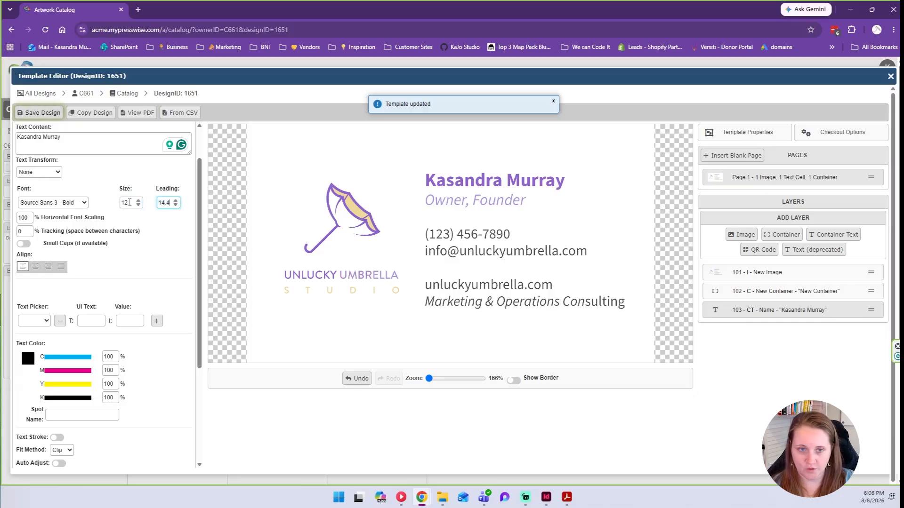
Enter 14.4 as the Name leading and review horizontal scaling, tracking and small caps.
type("14.4")
left_click_drag(41, 217, 105, 219)
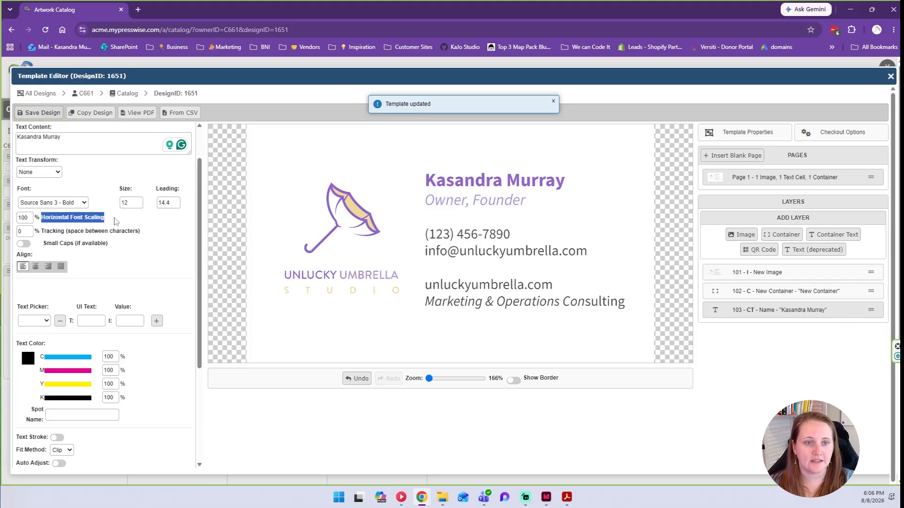
left_click_drag(40, 231, 140, 231)
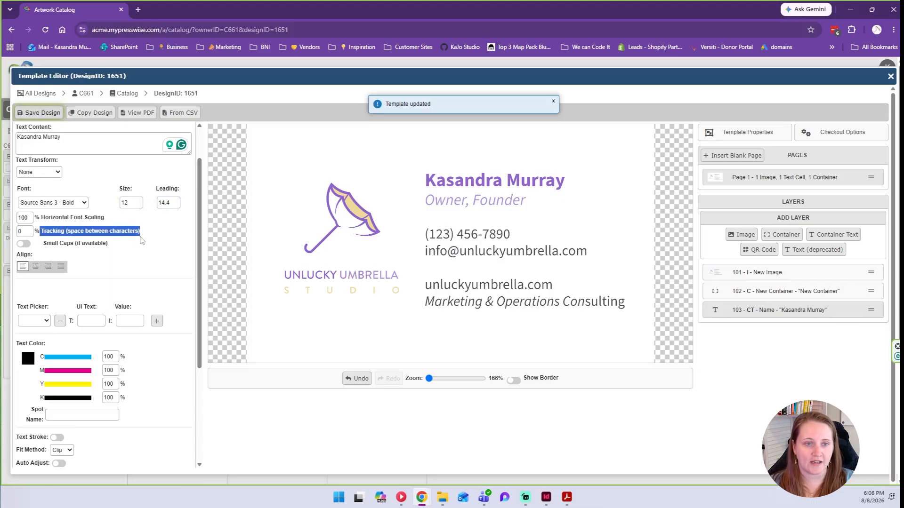
left_click_drag(108, 243, 43, 243)
left_click(54, 239)
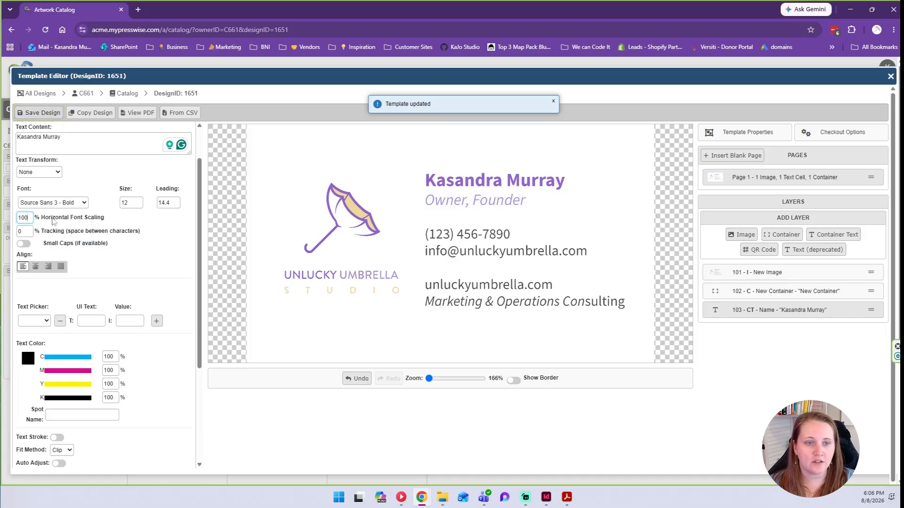
left_click(53, 234)
left_click(49, 217)
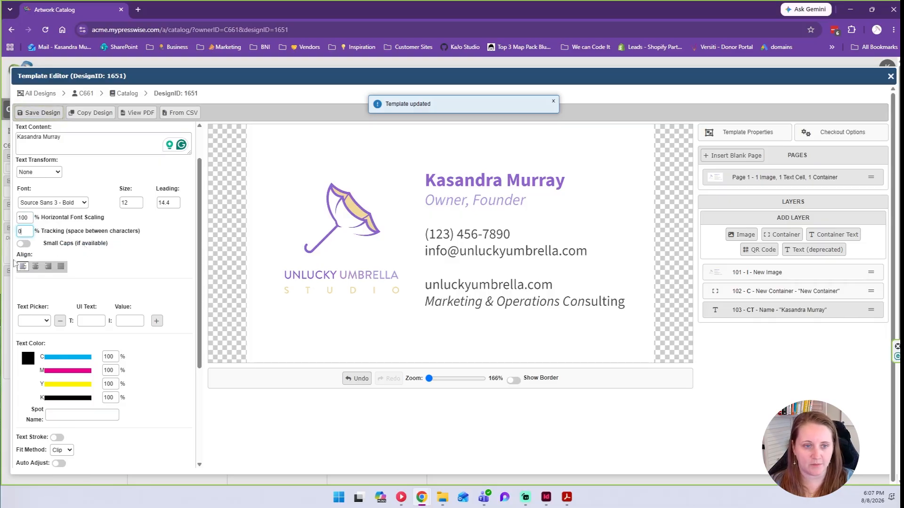
Look through the Text Picker choices and the UI Text field.
scroll(21, 266, "down", 1)
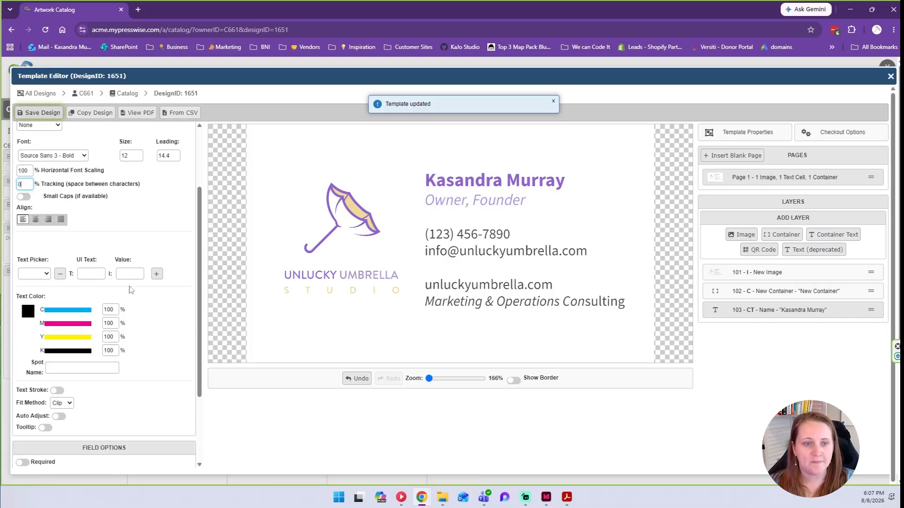
left_click(34, 277)
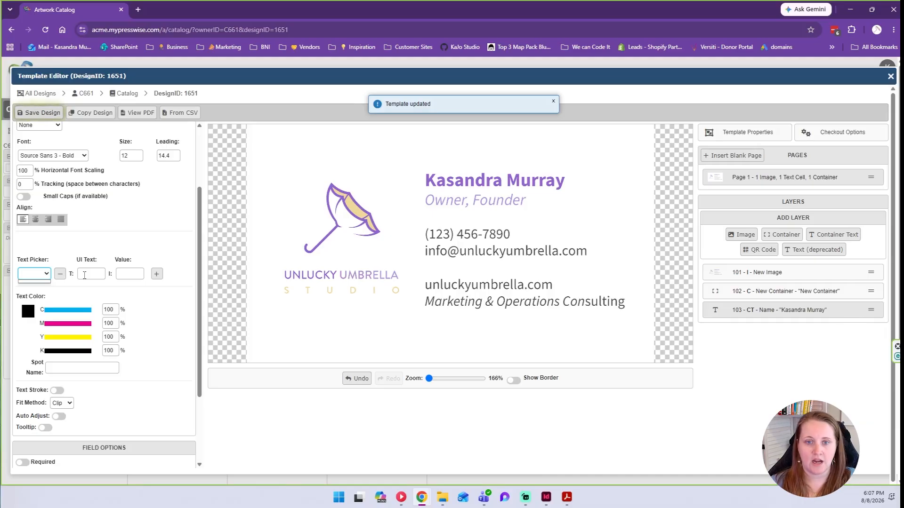
left_click(84, 276)
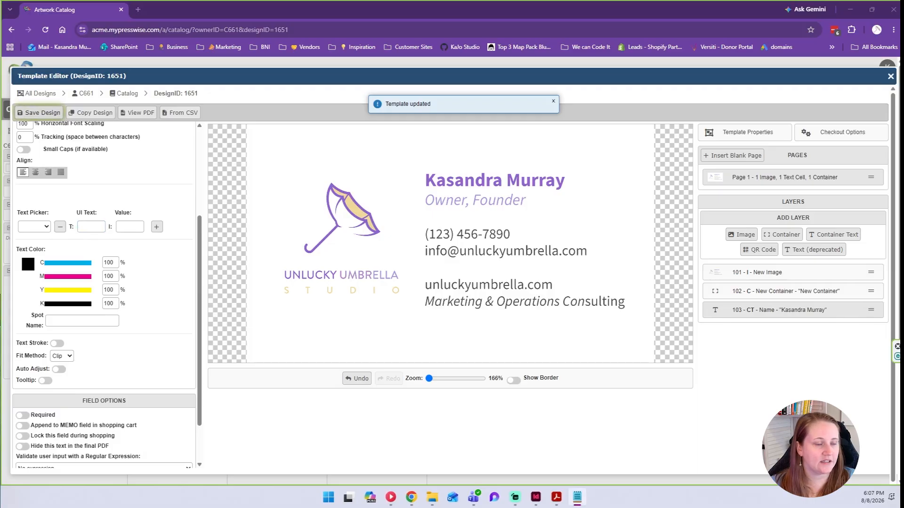
Set the Name text colour to C53 M68 Y0 K0.
left_click_drag(114, 262, 11, 247)
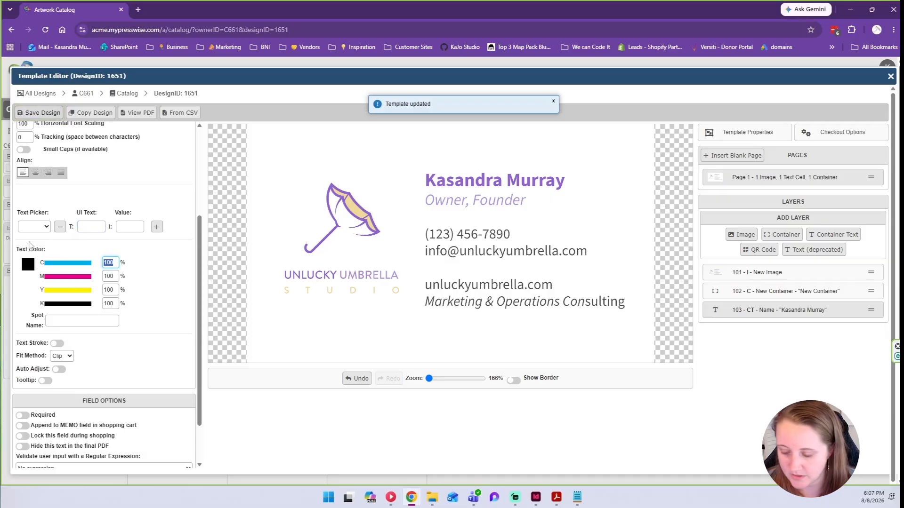
type("53")
key("Tab")
type("68")
key("Tab")
type("0")
key("Tab")
type("0")
key("Tab")
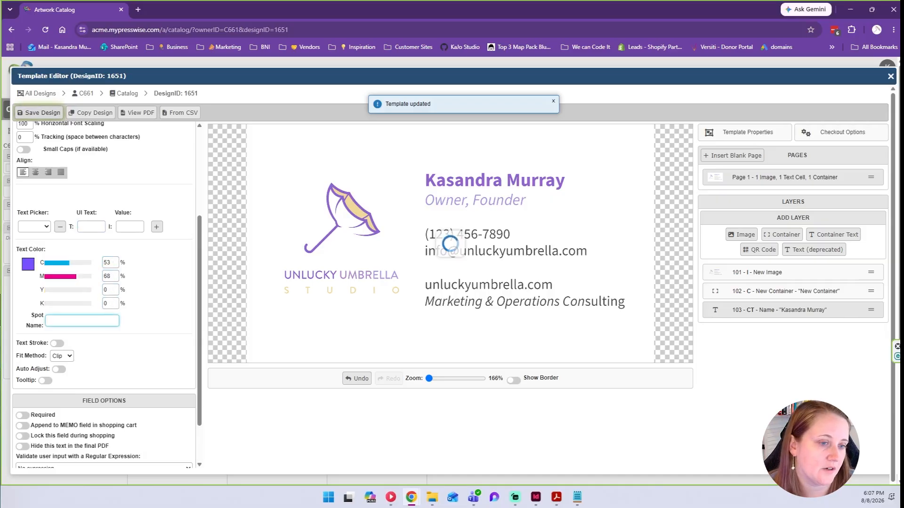
Paste Pantone 265 C from the notes into the Spot Name field.
key("alt+Tab")
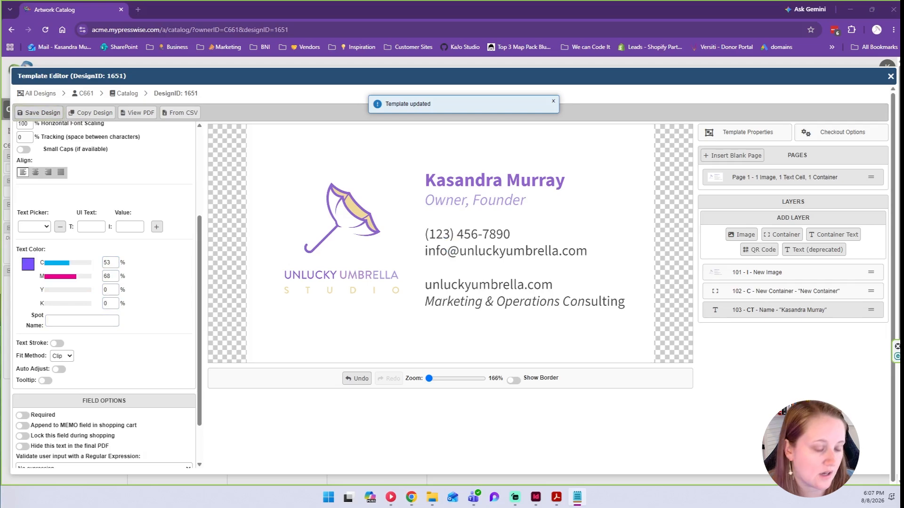
left_click(90, 321)
type("Pantone 265 C")
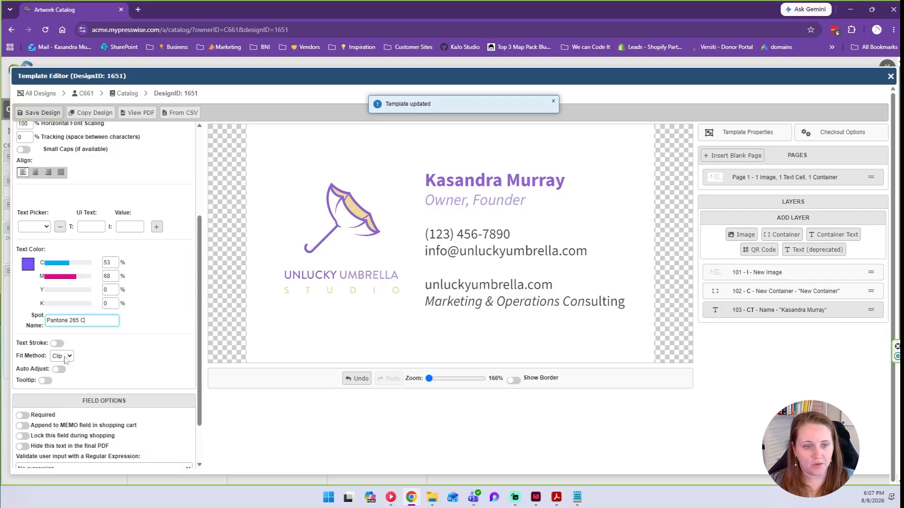
left_click_drag(19, 357, 55, 361)
Apply the spot colour name and set the fit method to Auto.
left_click(86, 360)
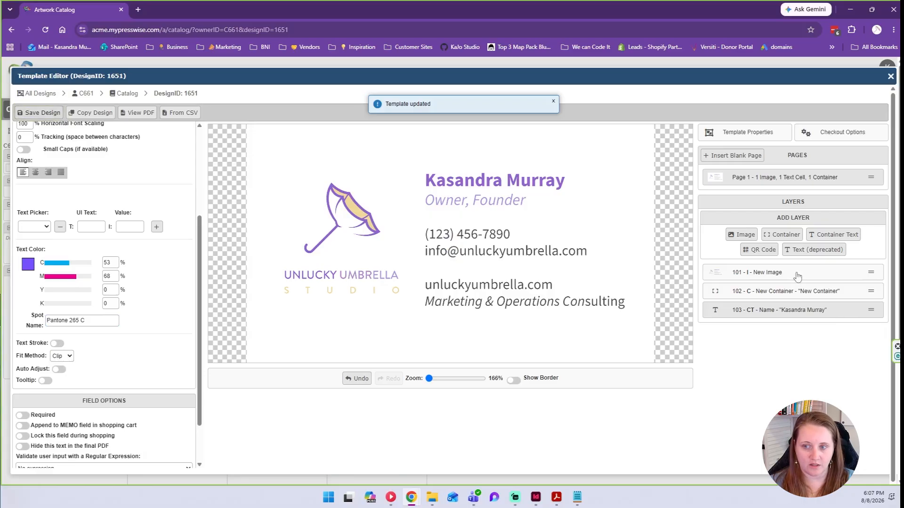
left_click(55, 359)
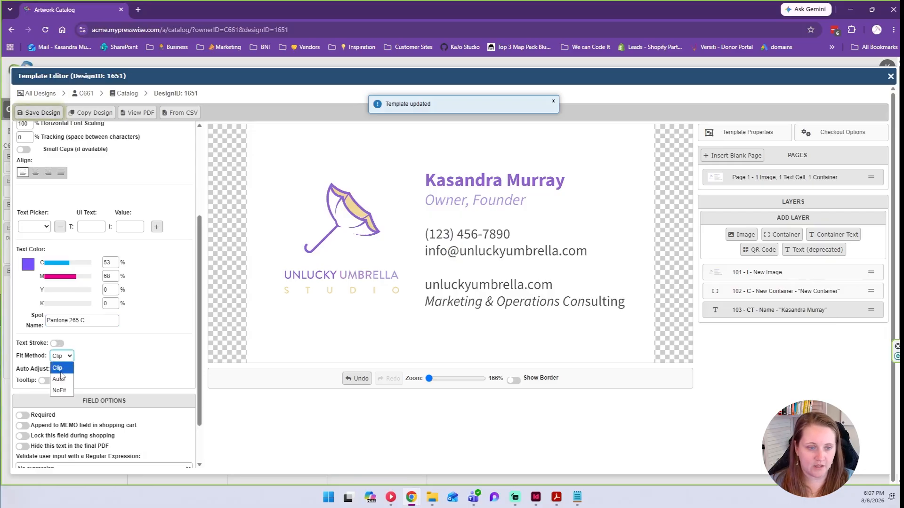
left_click(58, 379)
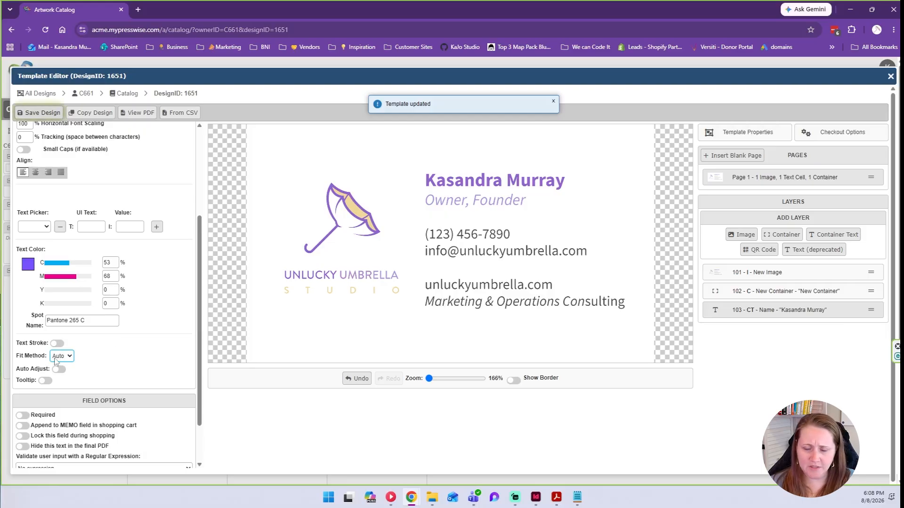
Turn Auto Adjust off for the Name text.
scroll(56, 360, "down", 1)
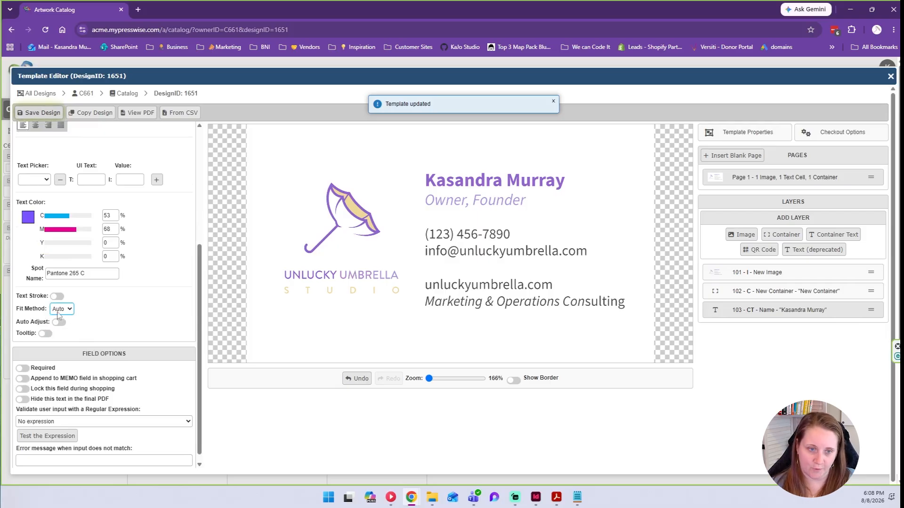
left_click(58, 322)
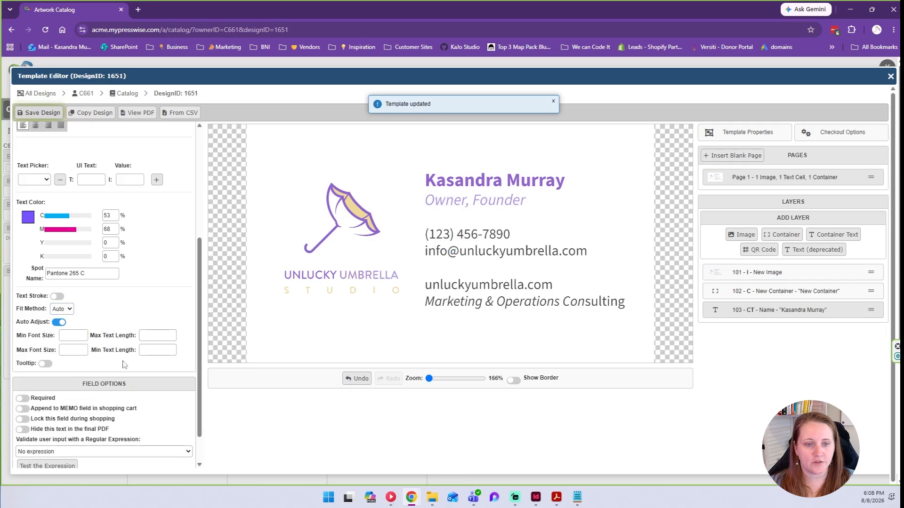
left_click(58, 323)
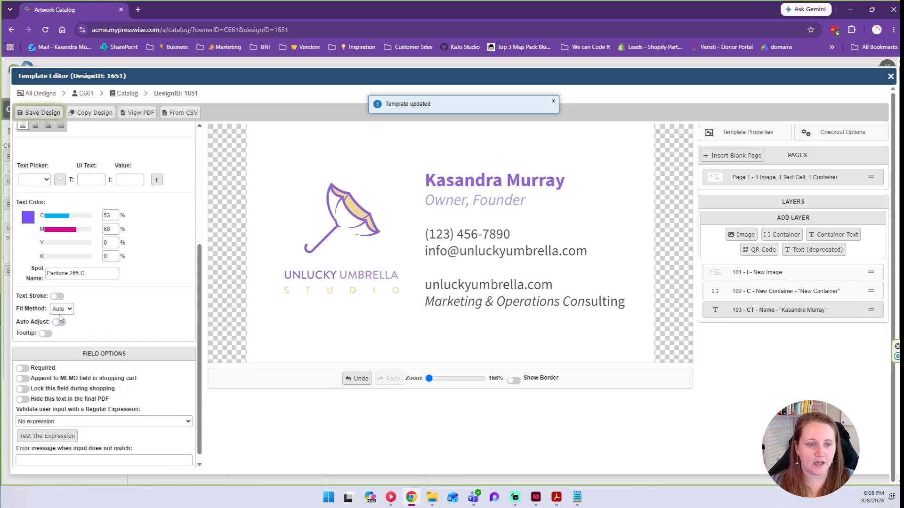
left_click(58, 323)
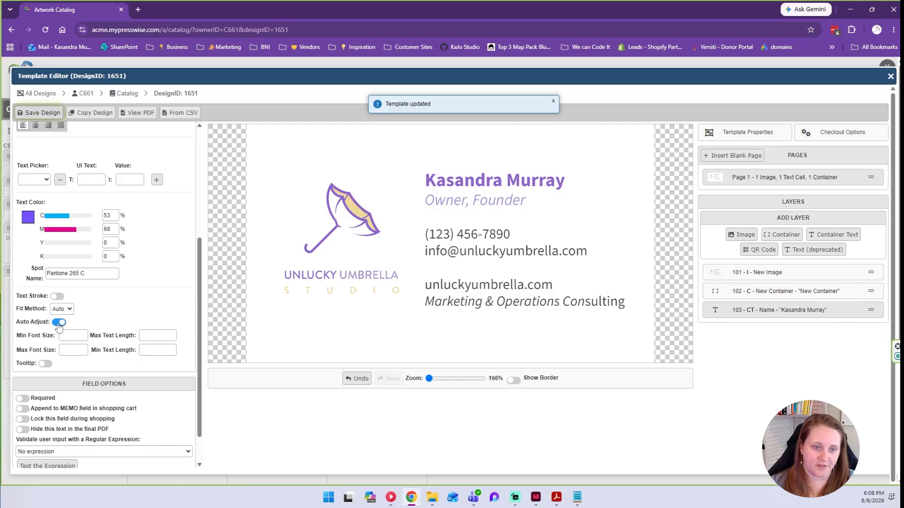
left_click(58, 323)
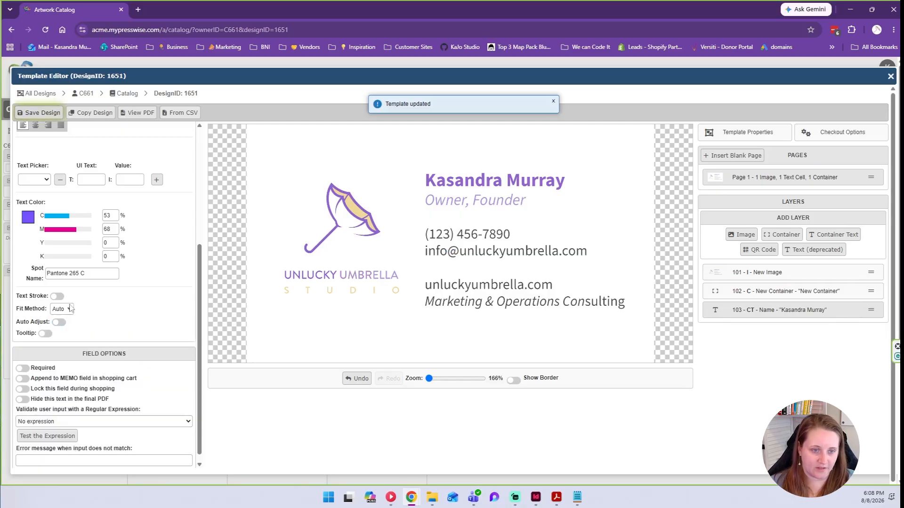
Try adding a tooltip to the Name field, then remove it again.
left_click(48, 335)
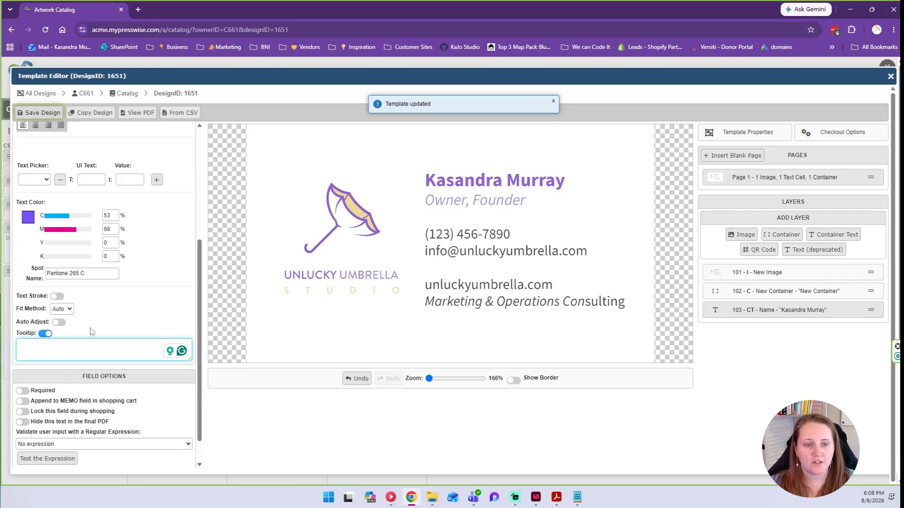
scroll(92, 330, "up", 4)
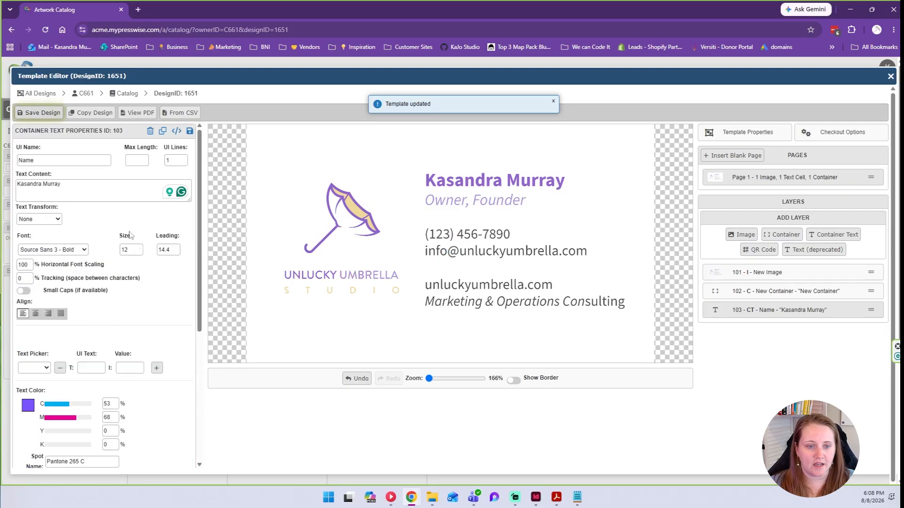
scroll(109, 449, "down", 5)
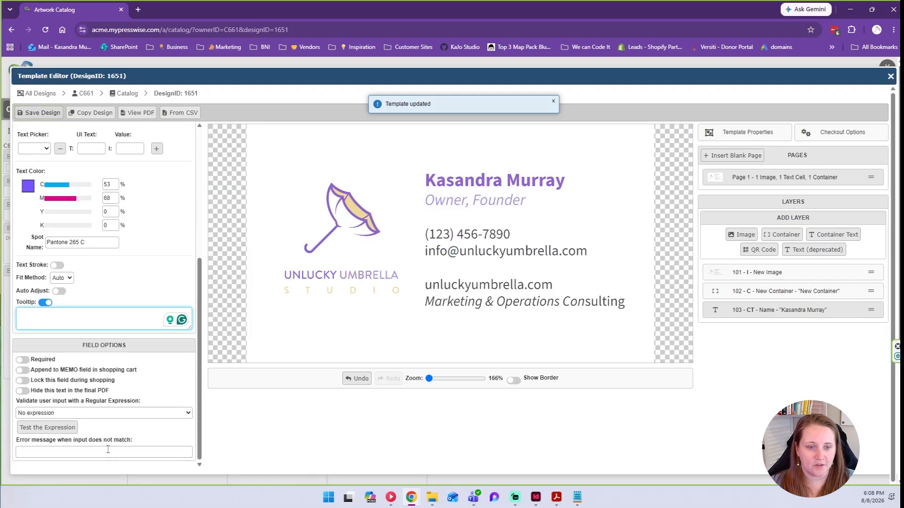
scroll(109, 450, "up", 6)
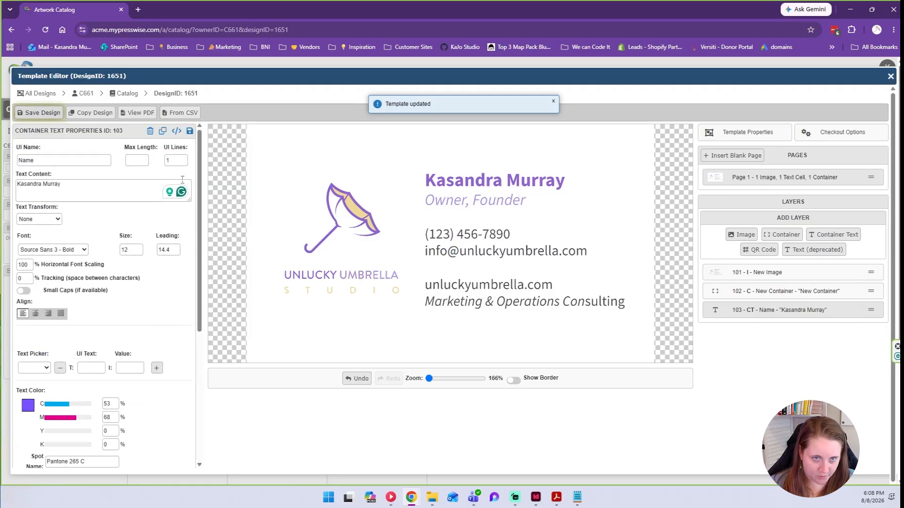
scroll(94, 303, "down", 5)
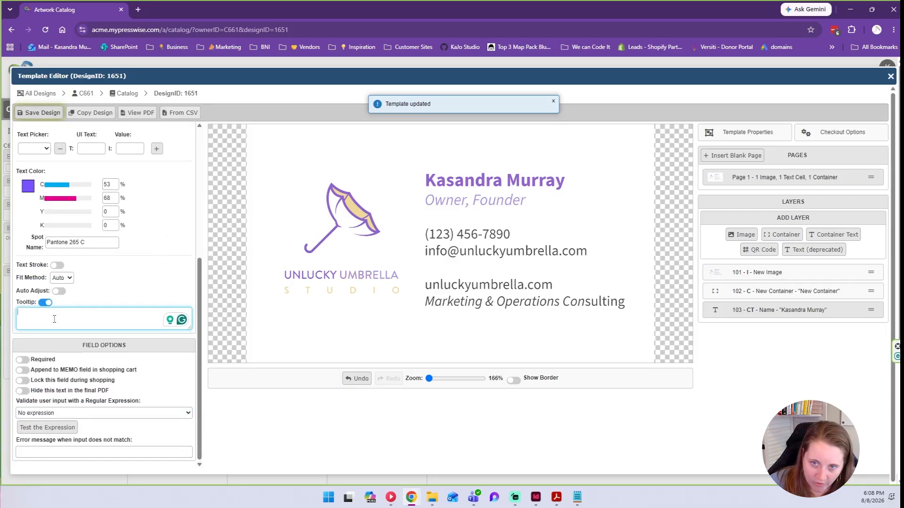
left_click(46, 303)
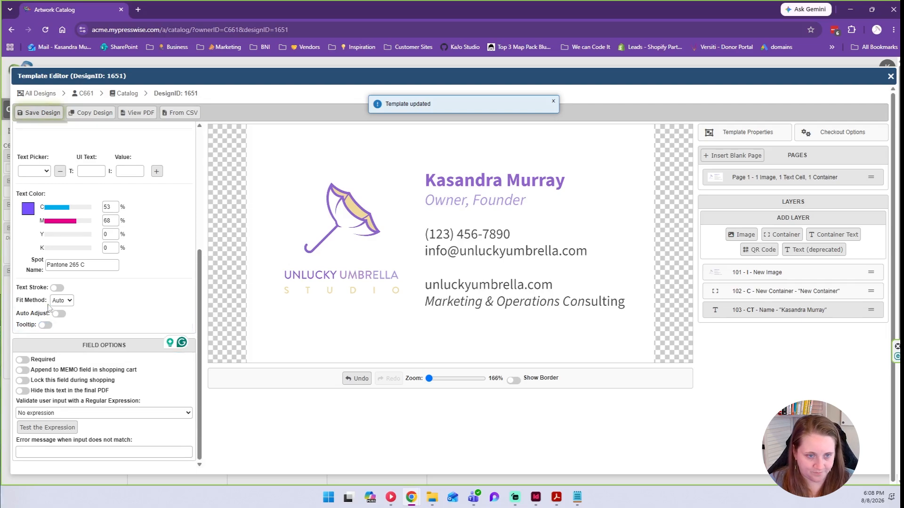
triple_click(83, 348)
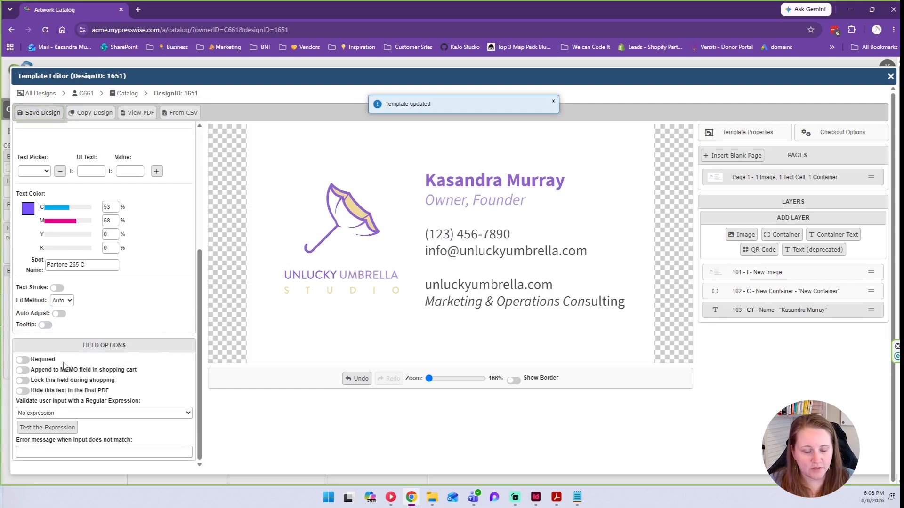
Make the Name field required and append it to the shopping cart memo.
left_click(22, 360)
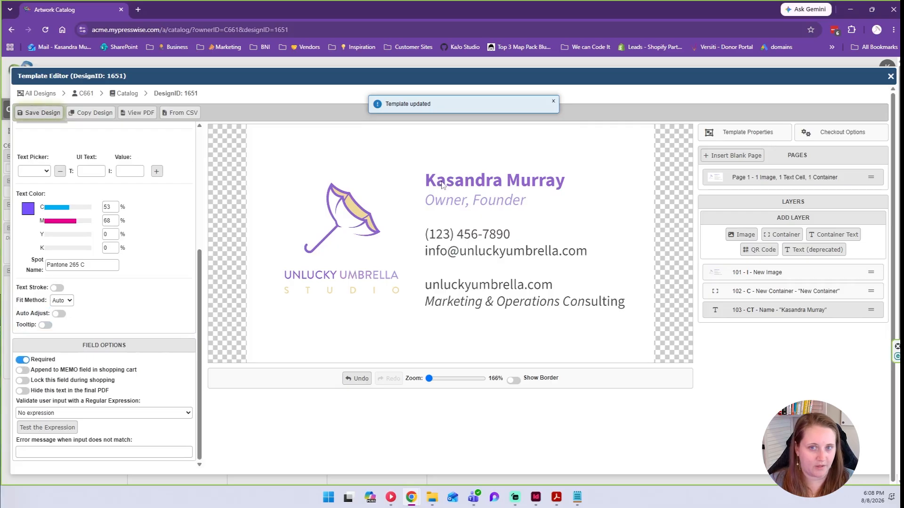
left_click(22, 371)
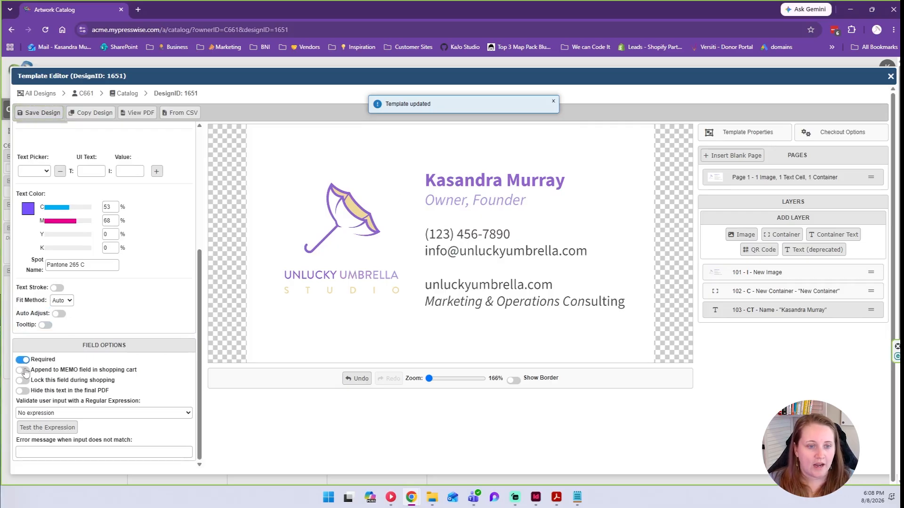
left_click_drag(56, 372, 103, 359)
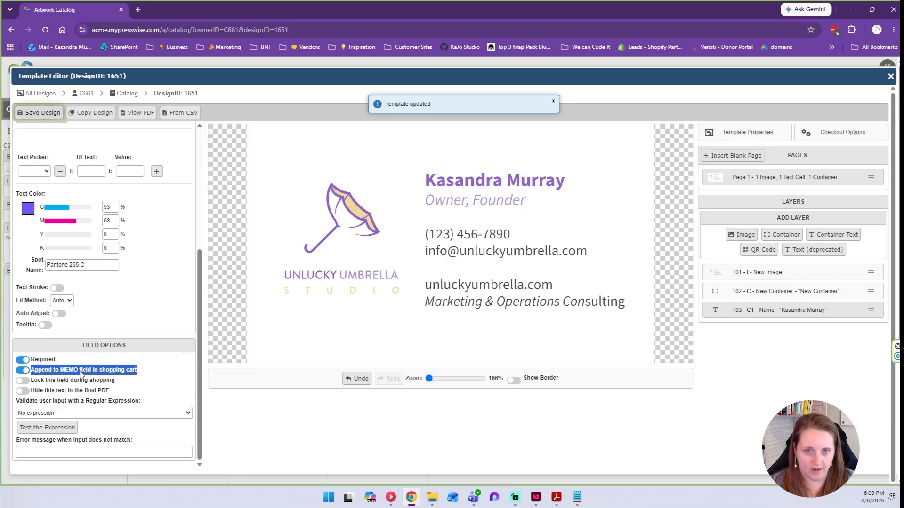
left_click(62, 373)
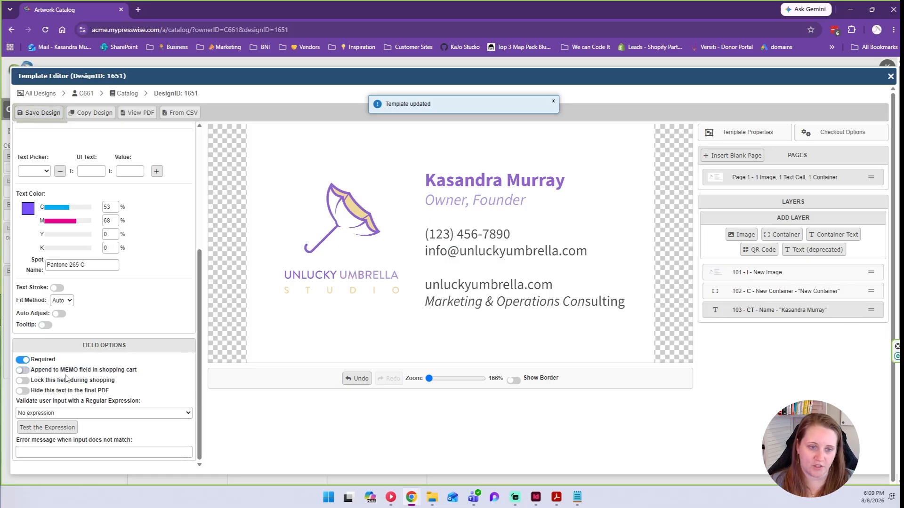
left_click(21, 370)
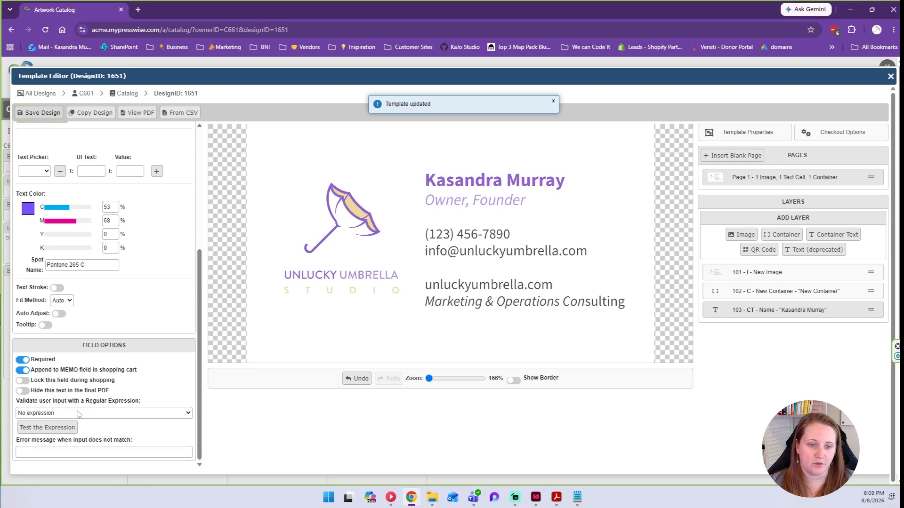
scroll(79, 414, "up", 4)
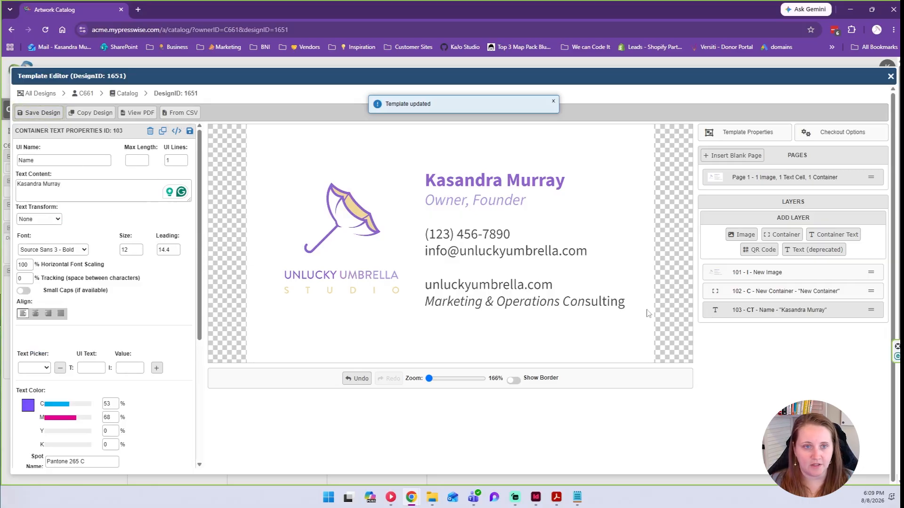
Replace container 102's Text Objects List with [[t103]].
left_click(770, 293)
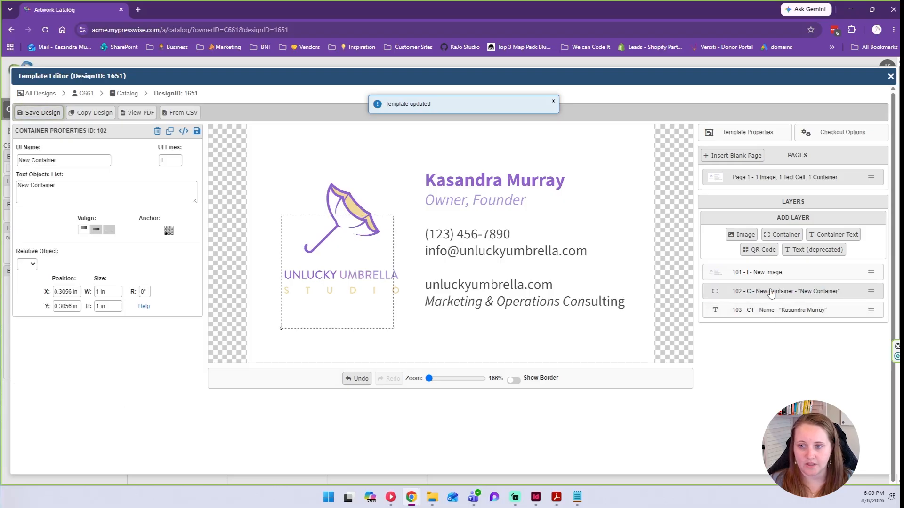
triple_click(83, 185)
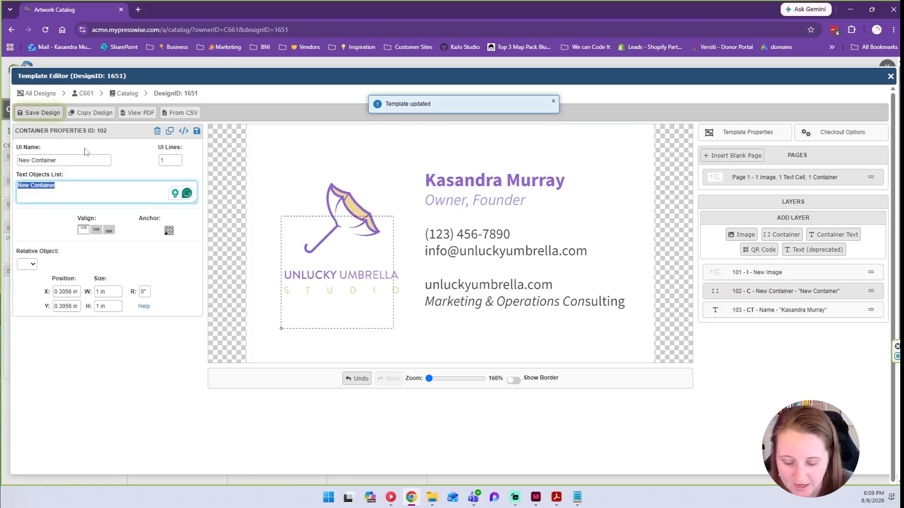
type("[[")
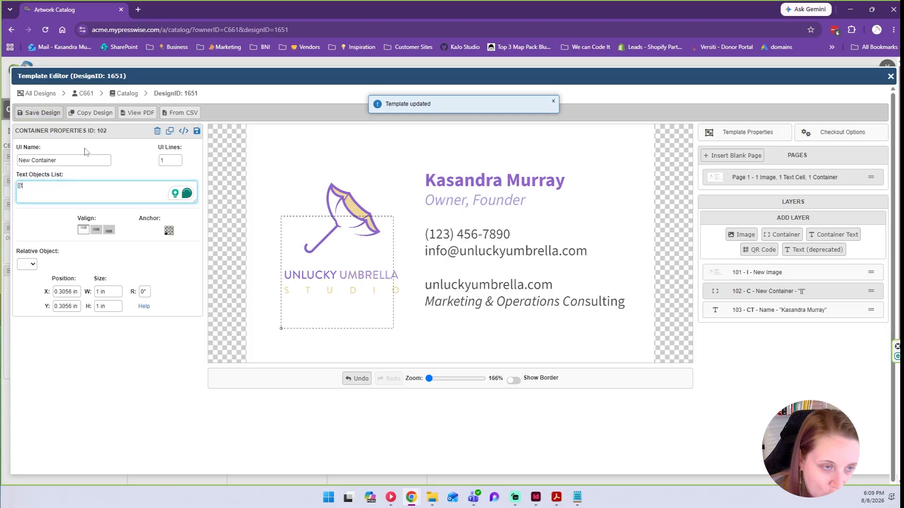
type("t103]]")
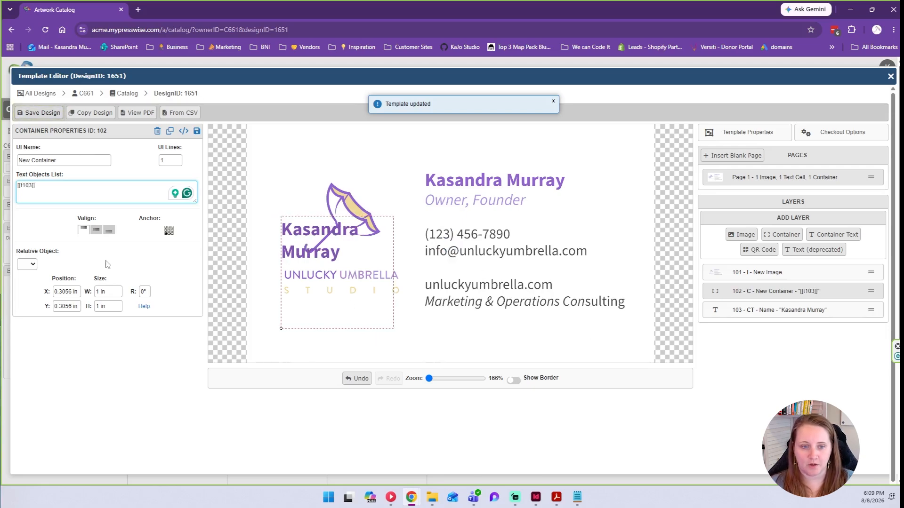
Resize the container to 2 x 1.5 in.
left_click(103, 292)
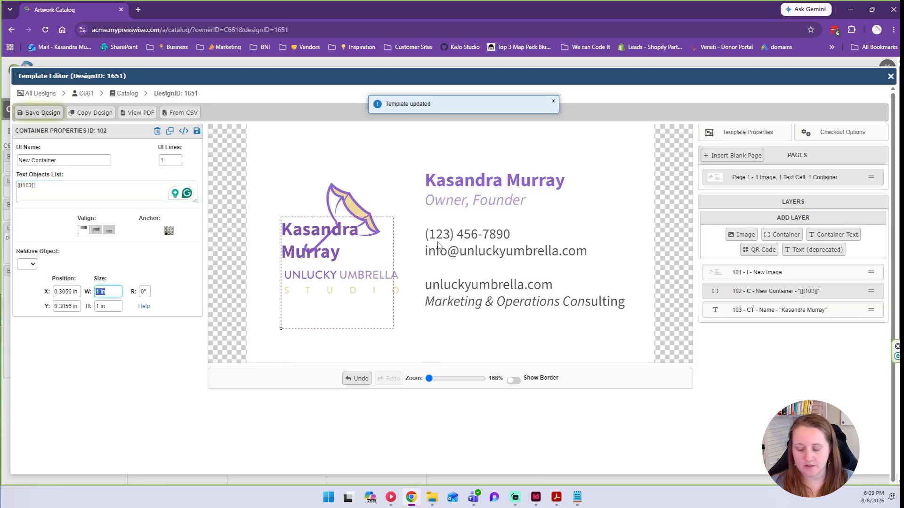
type("1.5")
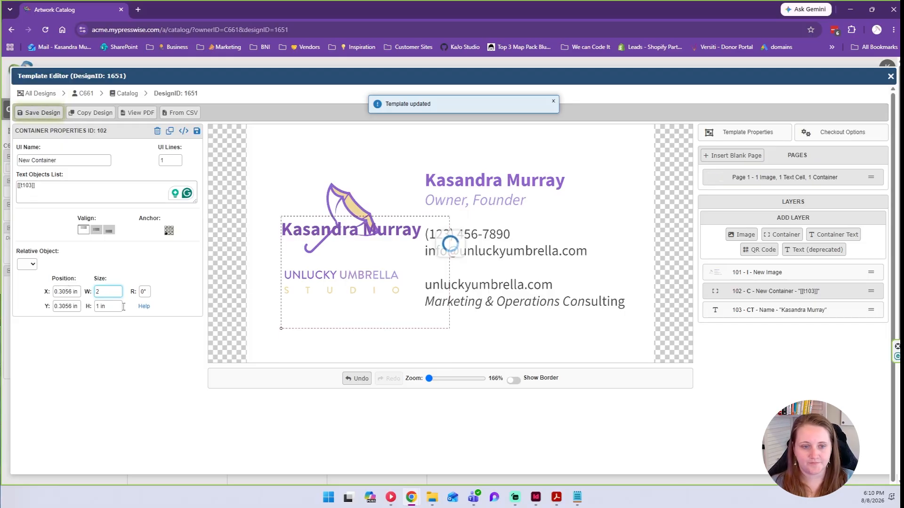
left_click(105, 310)
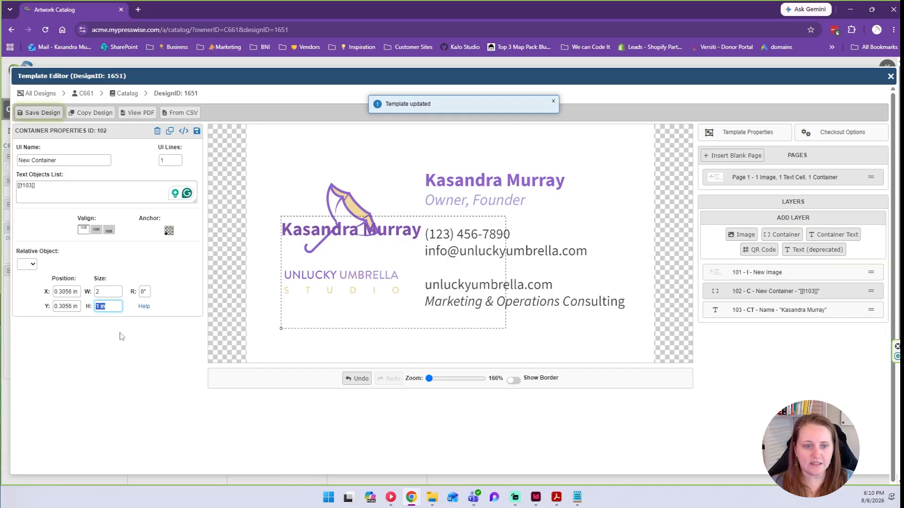
type("1.5")
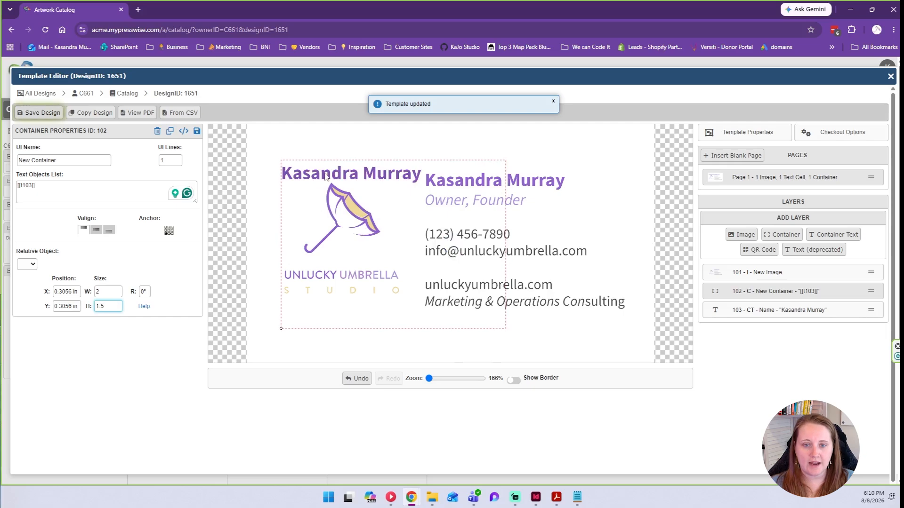
Move the container over the contact text area and adjust its width.
left_click_drag(319, 178, 451, 183)
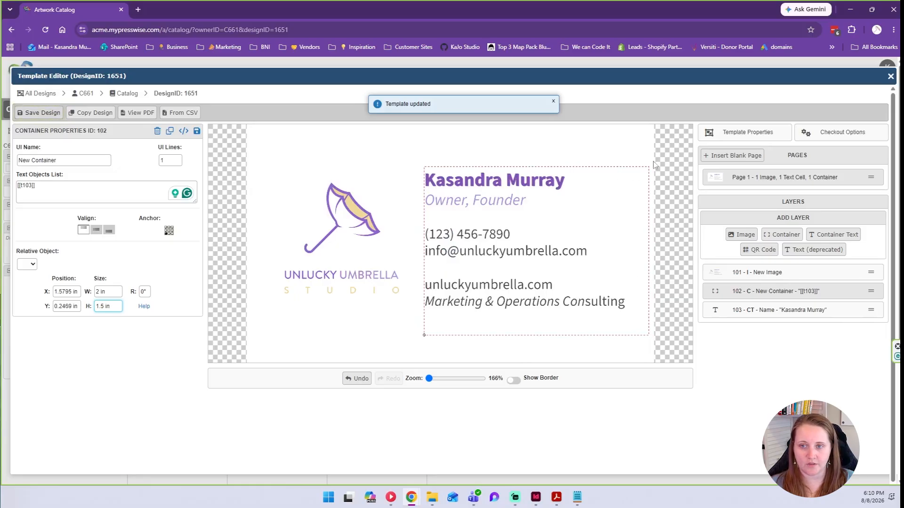
left_click(109, 292)
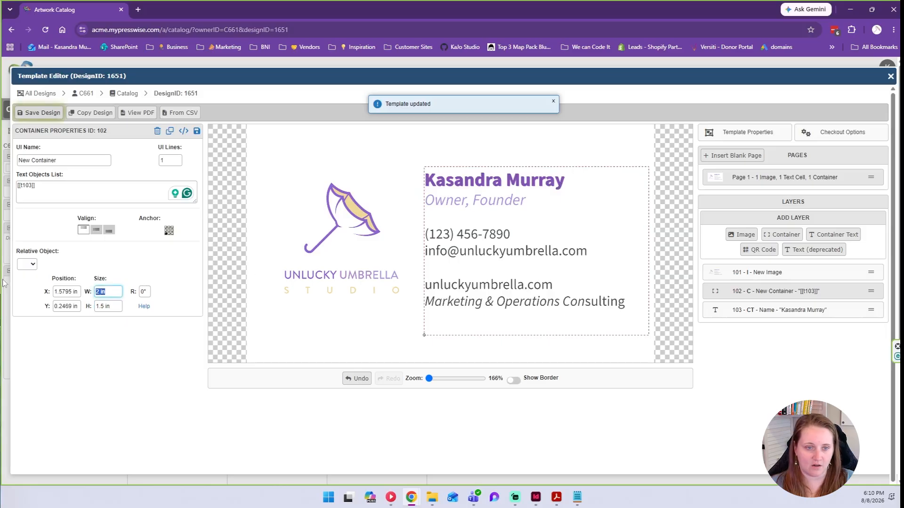
type("1.75")
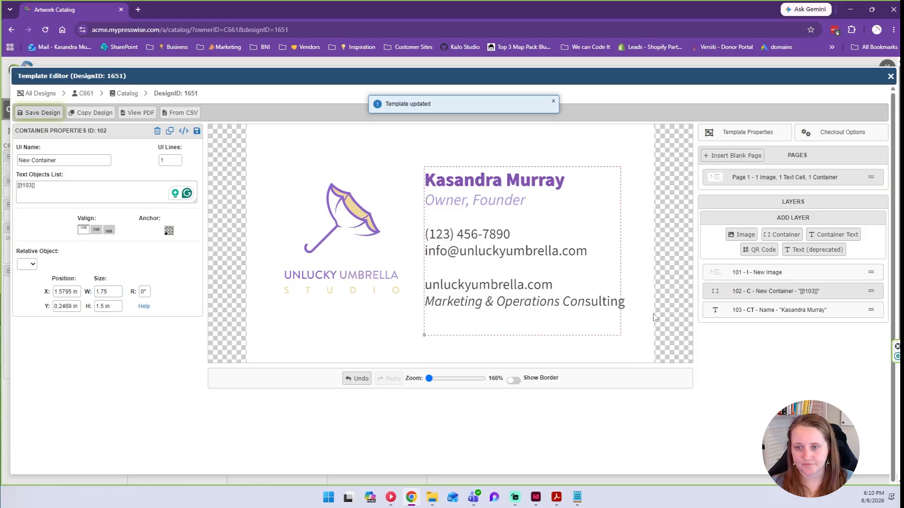
left_click(118, 291)
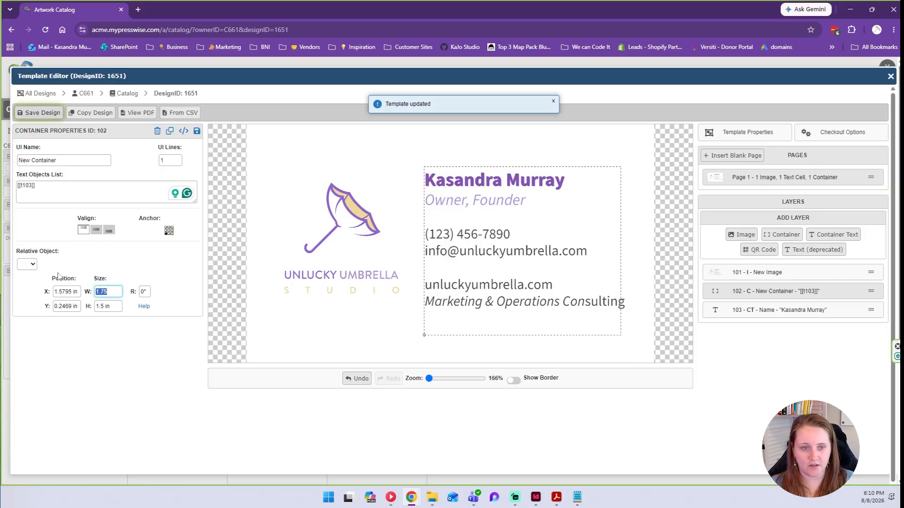
left_click(93, 335)
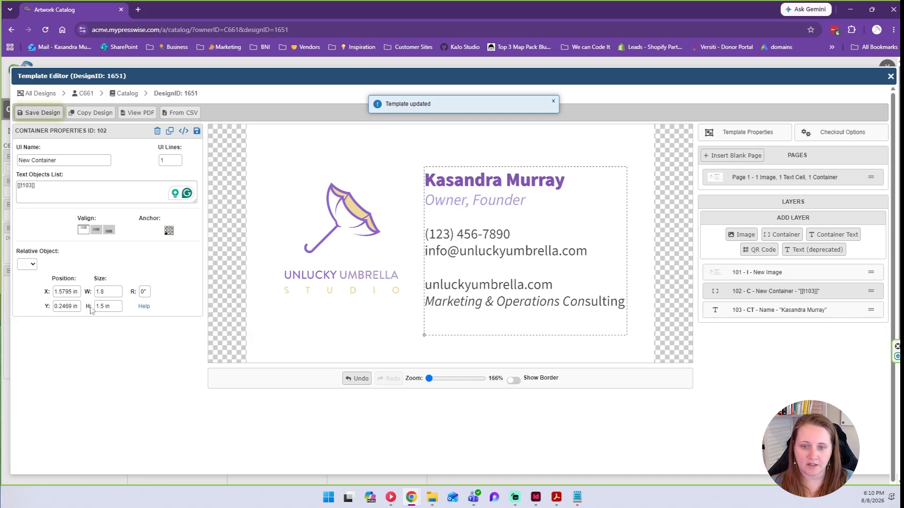
Set the container height to 1.25 in, reposition it, and open the Name layer settings.
triple_click(121, 308)
type("1.25")
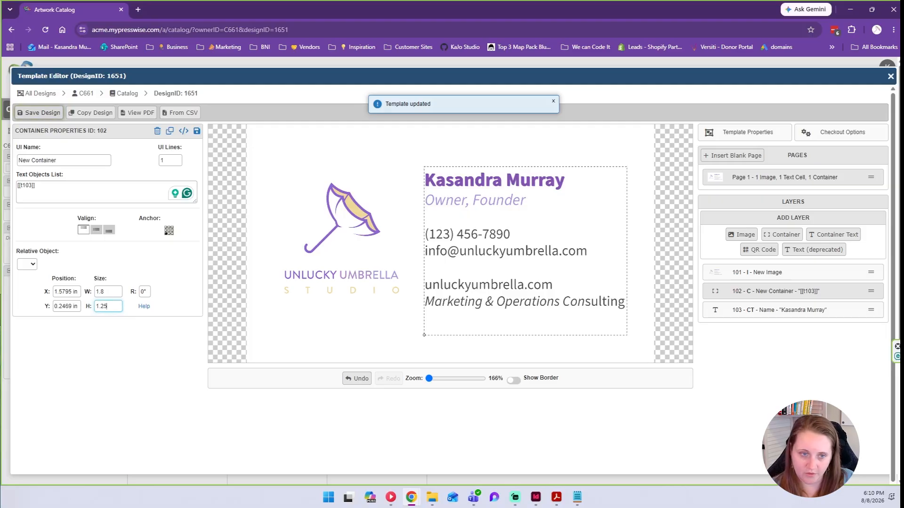
left_click(74, 376)
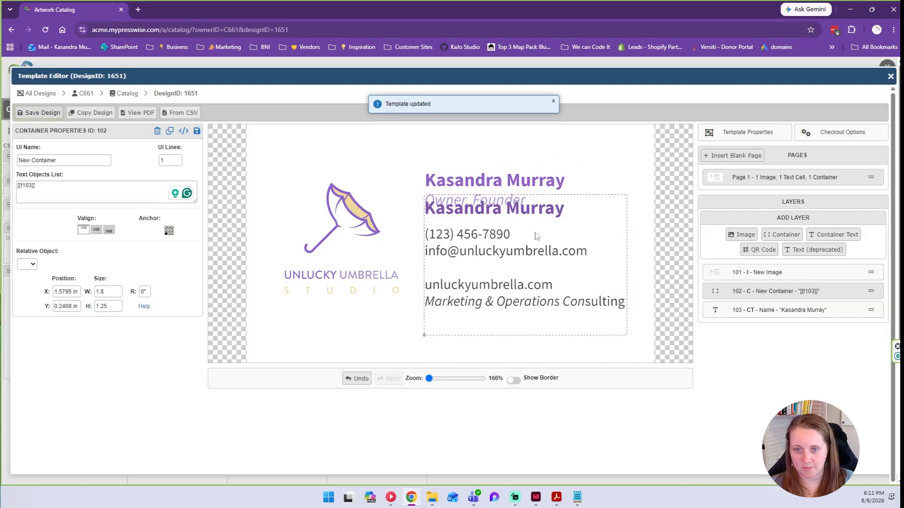
left_click_drag(466, 208, 466, 182)
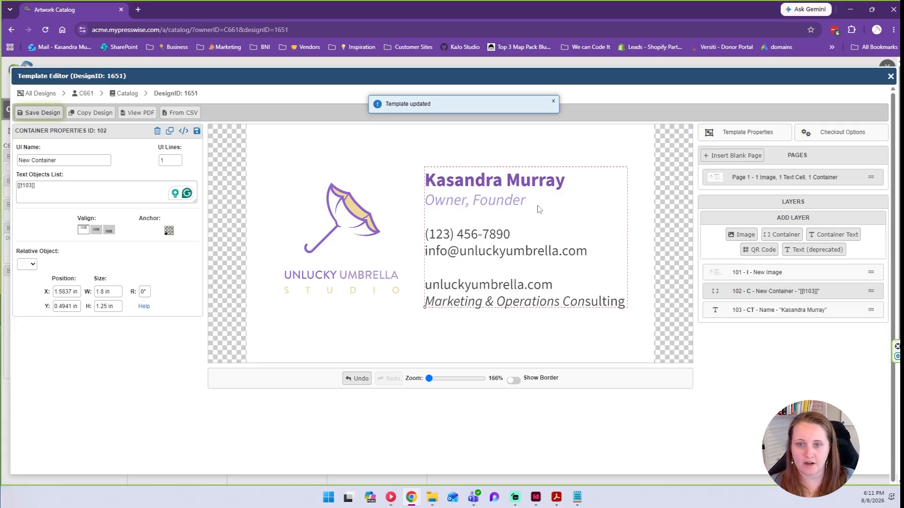
left_click(796, 309)
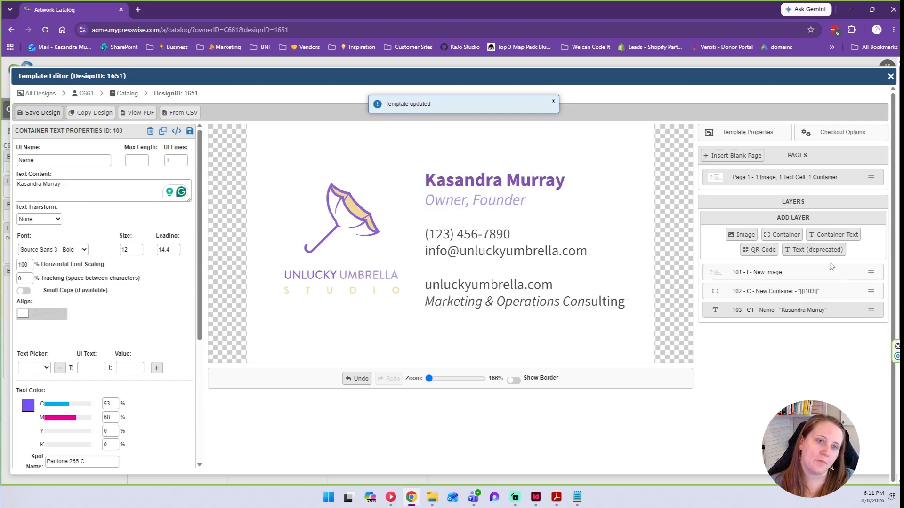
Duplicate the Name layer as 'Title' with the text 'Owner, Founder'.
left_click(162, 131)
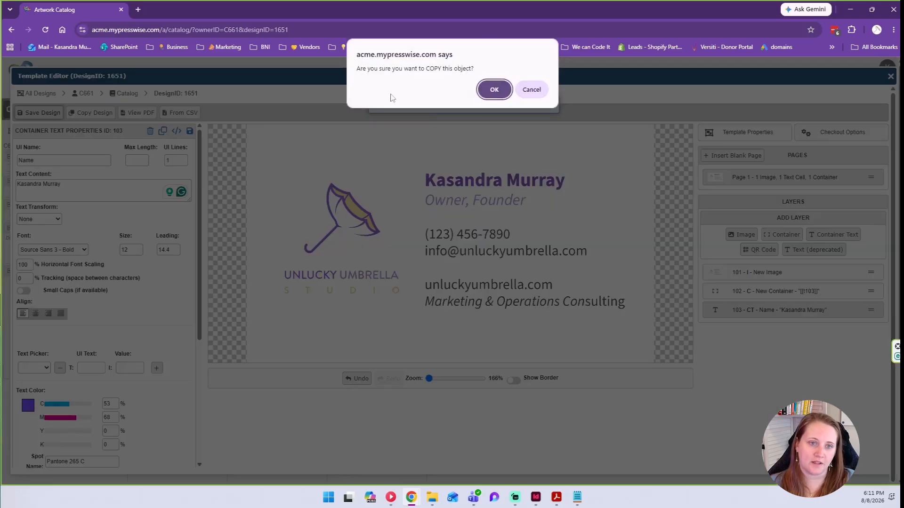
left_click(495, 90)
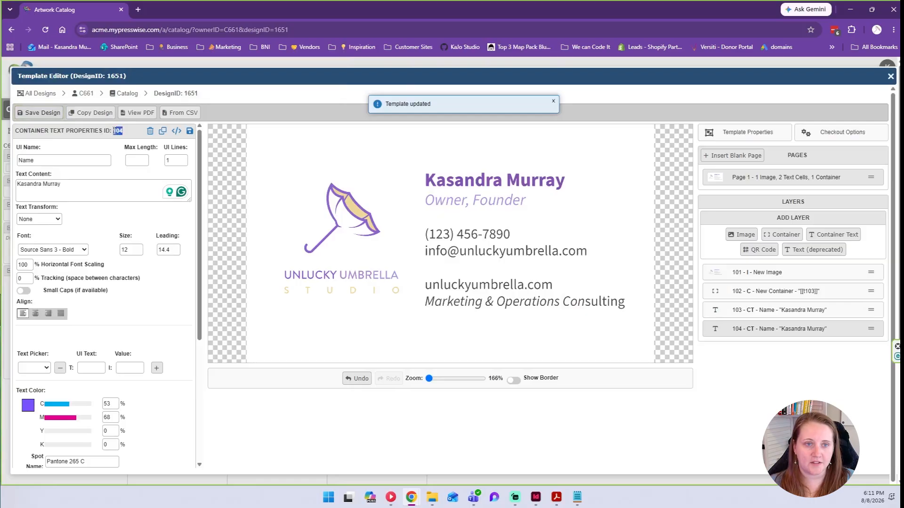
double_click(26, 160)
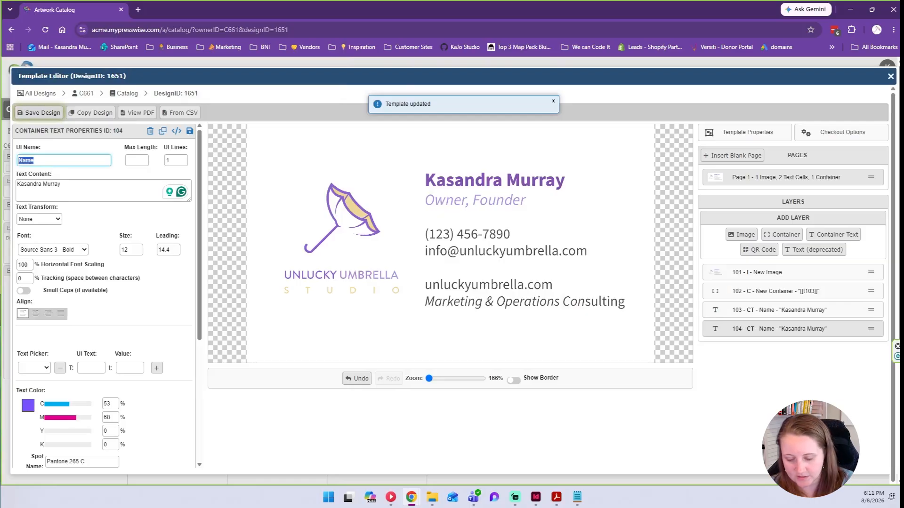
type("Title")
key("Tab")
key("Tab")
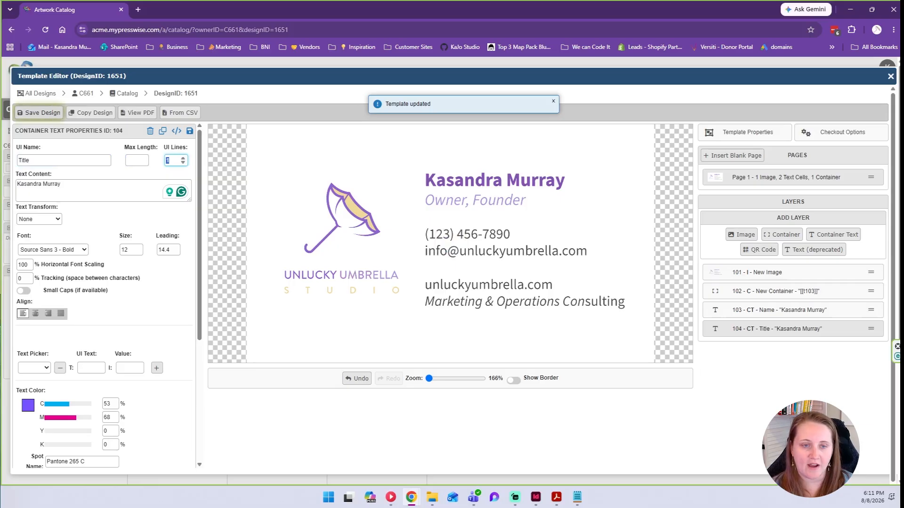
key("Tab")
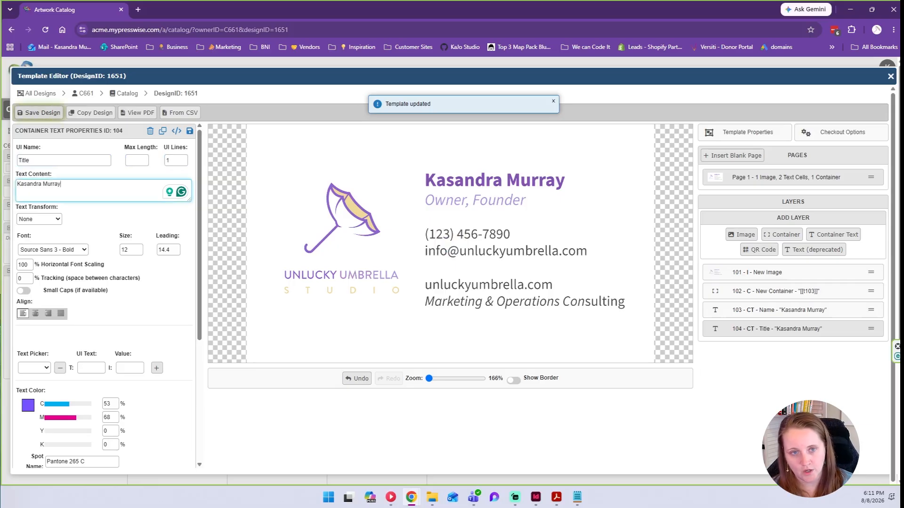
key("ctrl+a")
type("Ow")
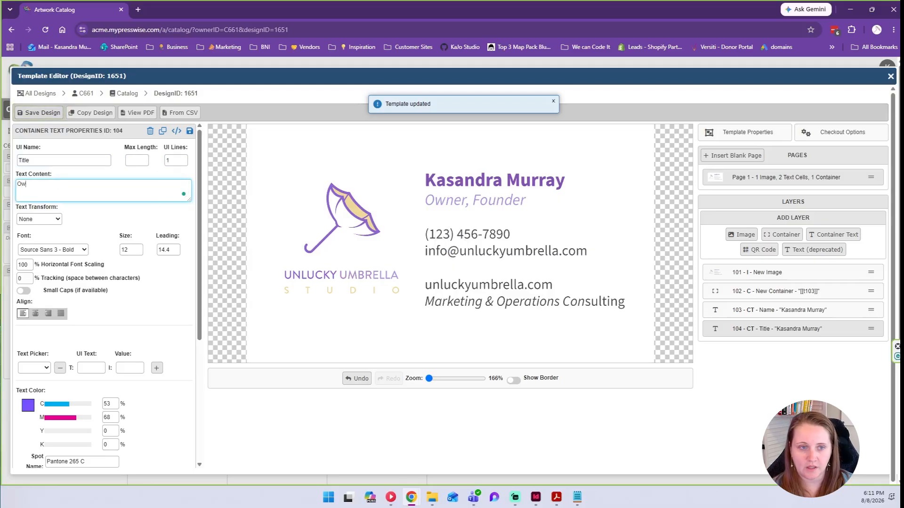
type("ner, Founder")
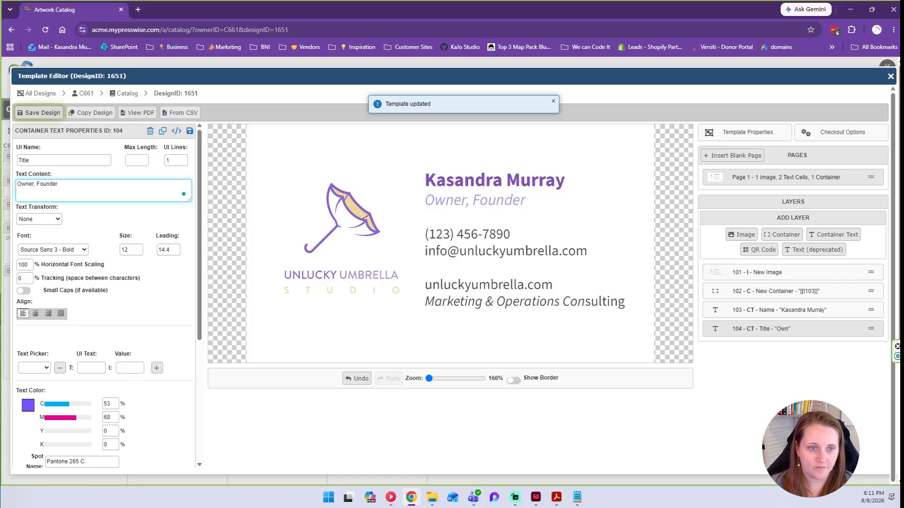
Set the Title font to Source Sans 3 - Italic.
left_click(84, 253)
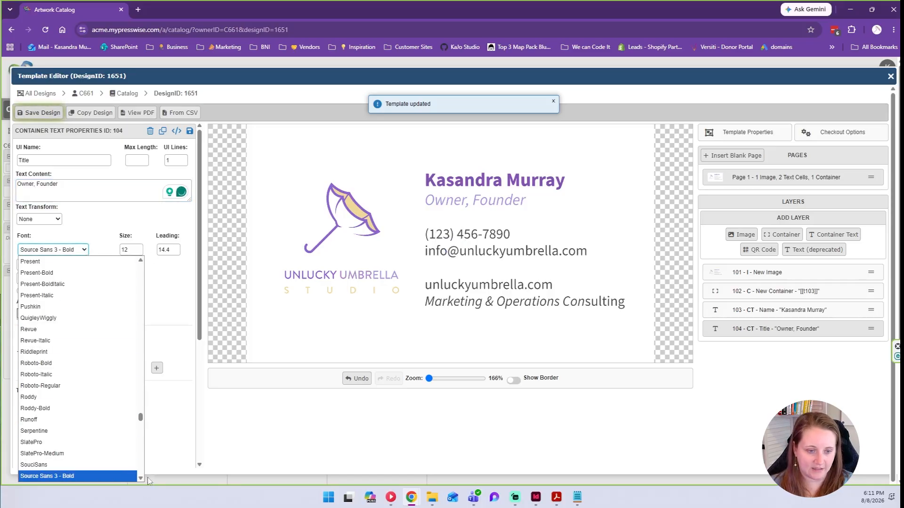
scroll(142, 479, "down", 3)
left_click(47, 441)
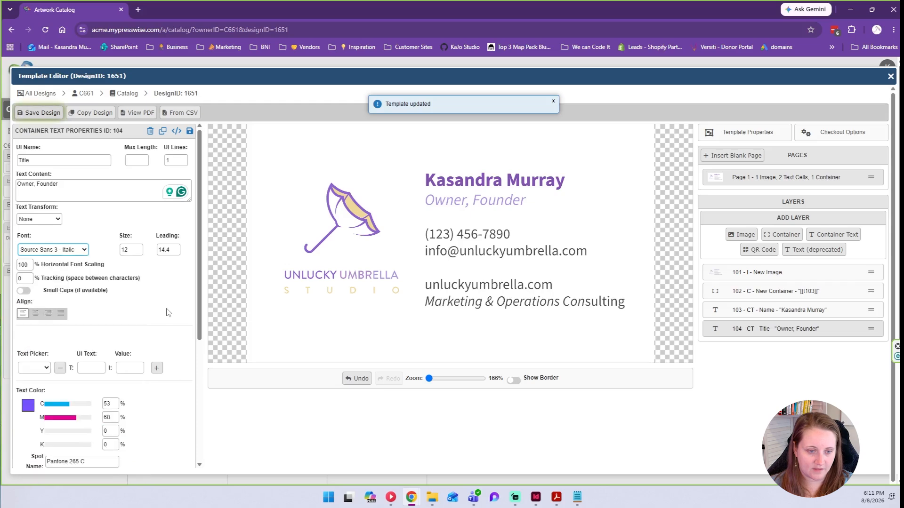
Check the title formatting in InDesign and reduce the Title size to 10.
left_click(536, 497)
left_click(340, 233)
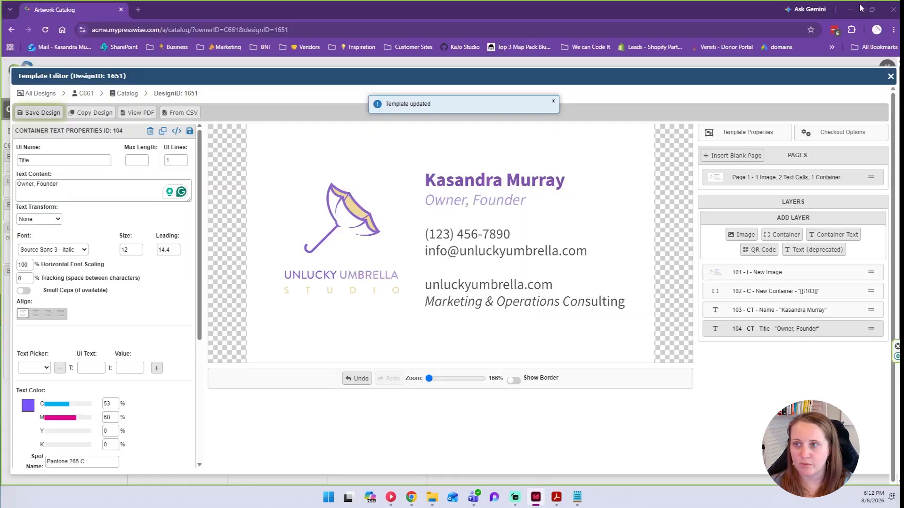
key("alt+Tab")
left_click(138, 253)
left_click(138, 252)
Adjust the Title leading and change its colour to C32 M42.
key("Tab")
type("13")
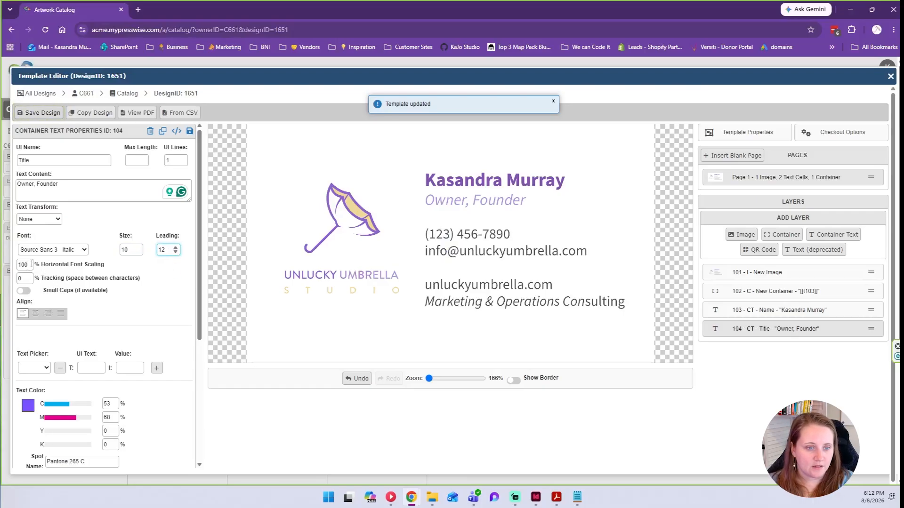
scroll(44, 287, "down", 2)
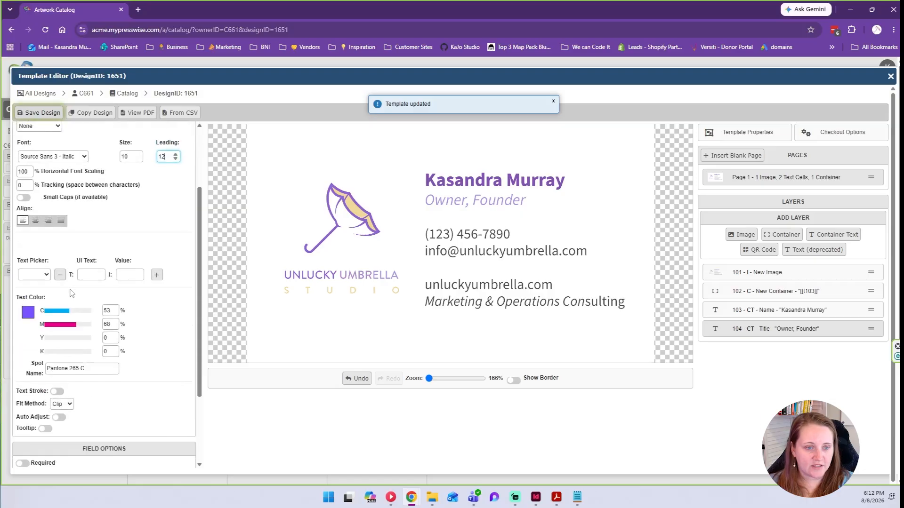
left_click(116, 311)
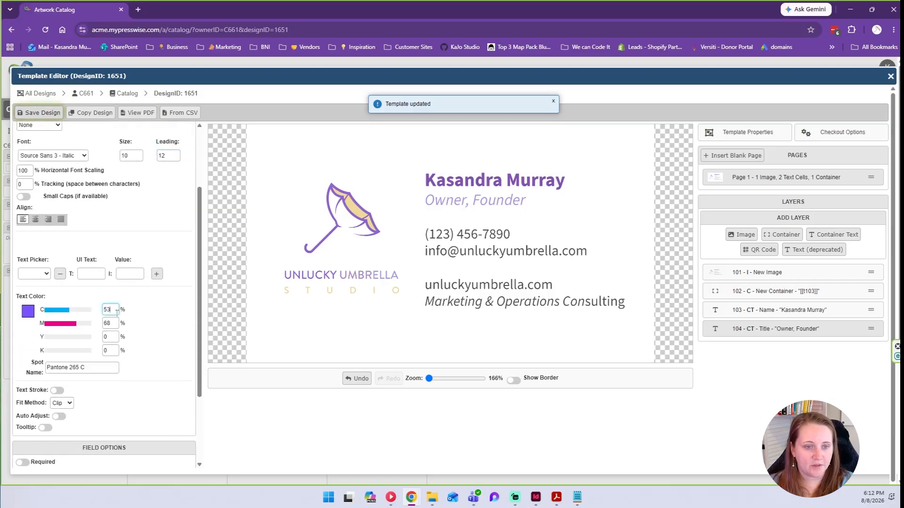
type("32")
key("Tab")
type("42")
Change the spot name to Pantone 2645 C and make the Title field required.
key("Tab")
key("Tab")
key("Tab")
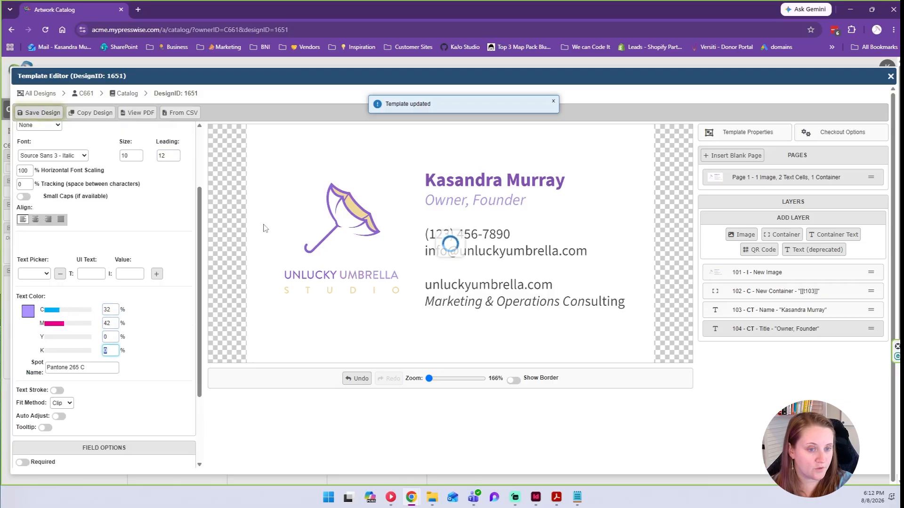
key("Left")
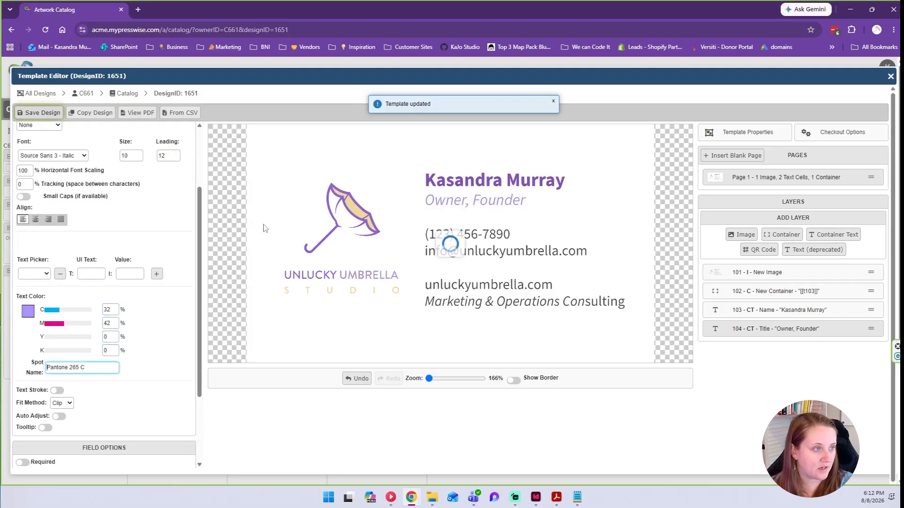
key("Right")
key("Right")
key("Right")
key("Right")
key("Right")
type("4")
scroll(70, 365, "down", 2)
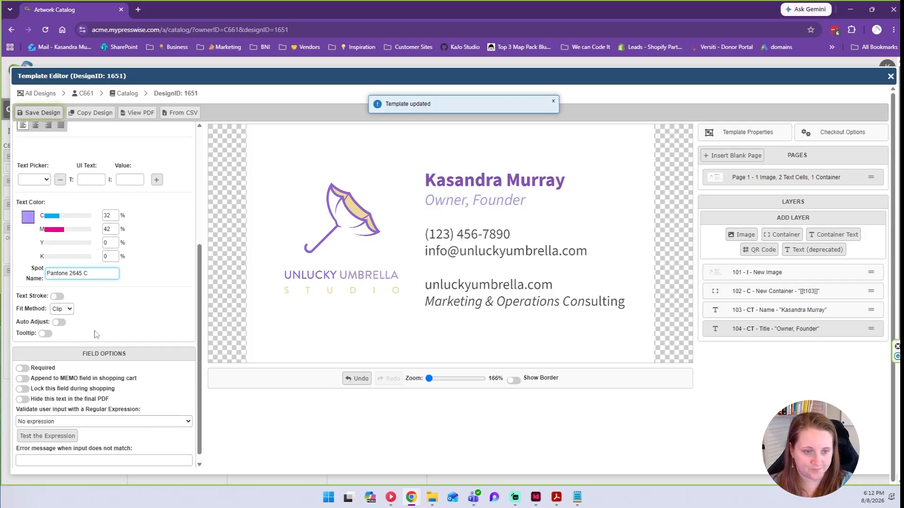
left_click(19, 368)
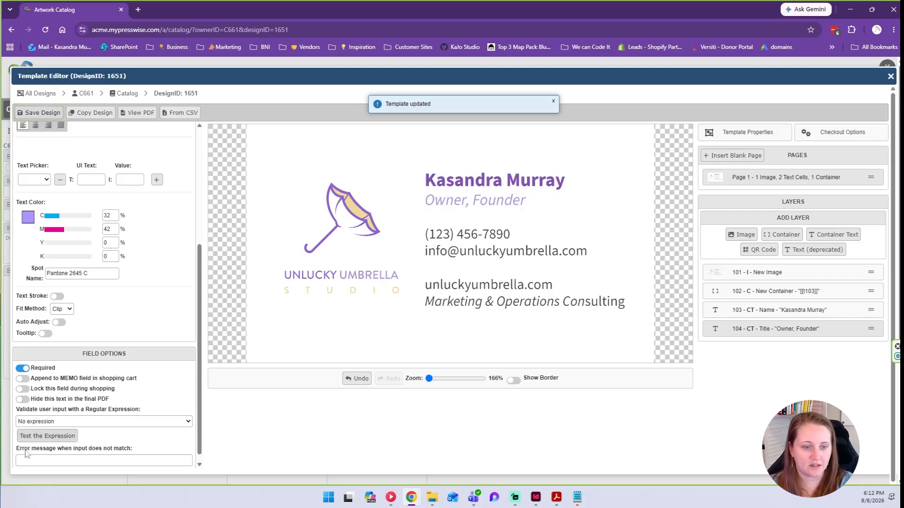
scroll(130, 283, "up", 4)
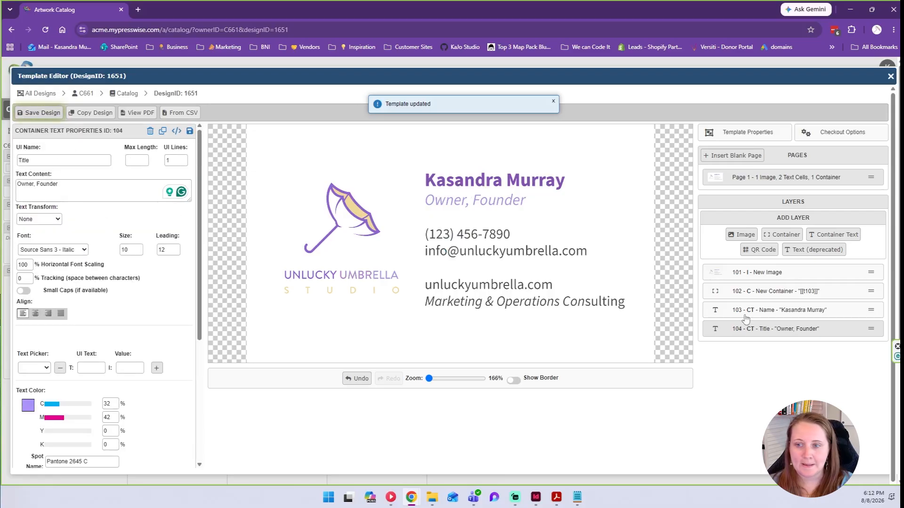
Add [[t104]] to container 102's Text Objects List, then review the Title layer.
left_click(767, 292)
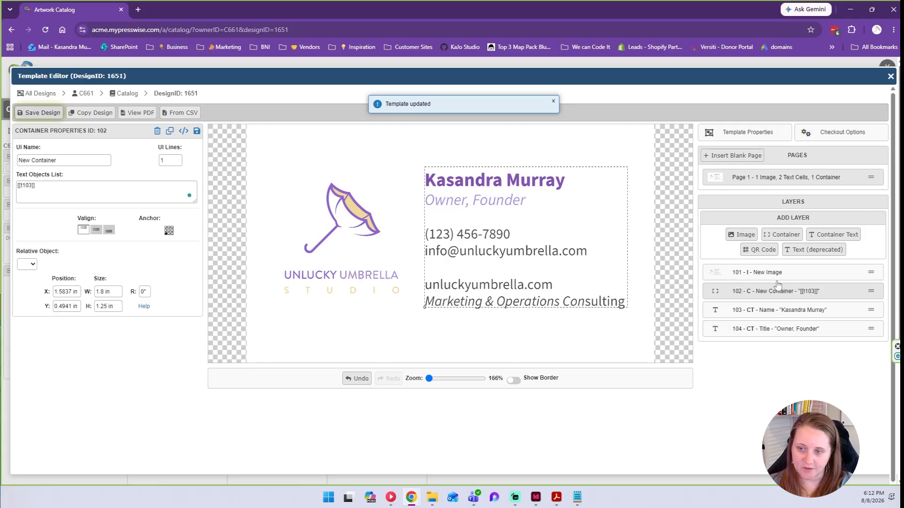
left_click(52, 187)
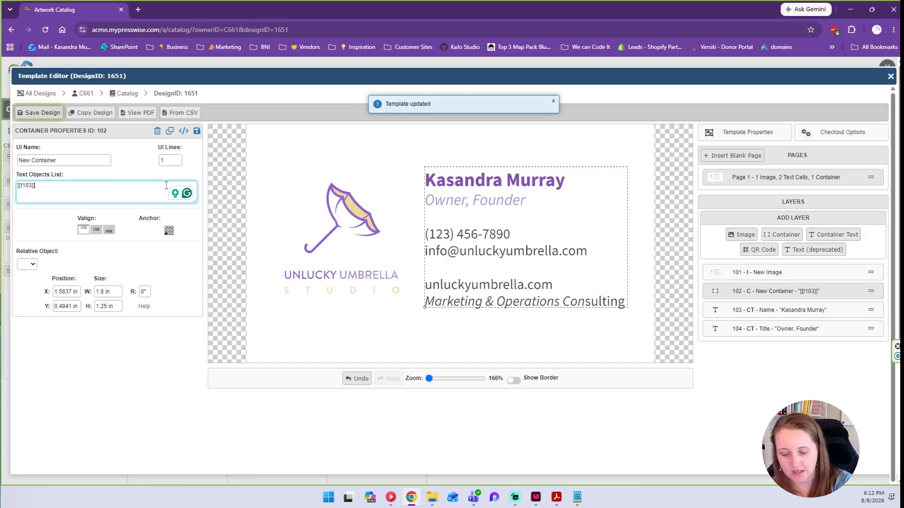
type("[[t")
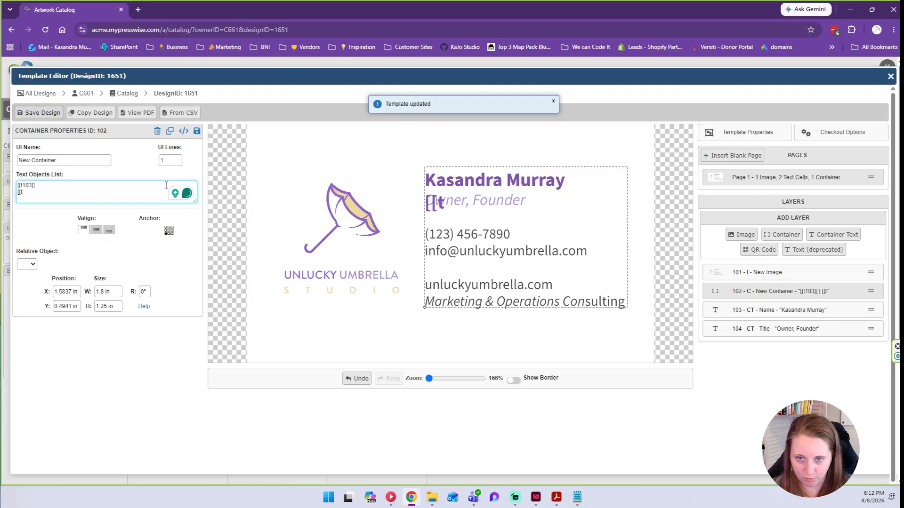
type("104]]")
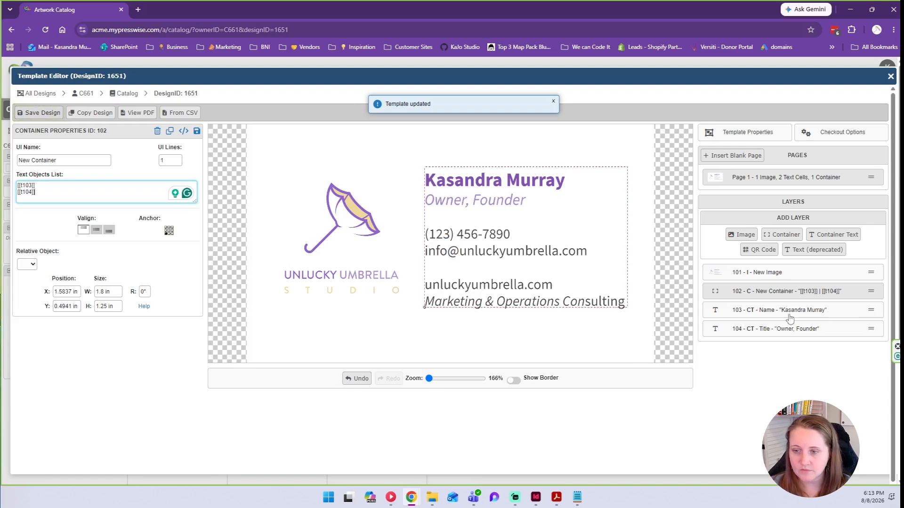
left_click(778, 328)
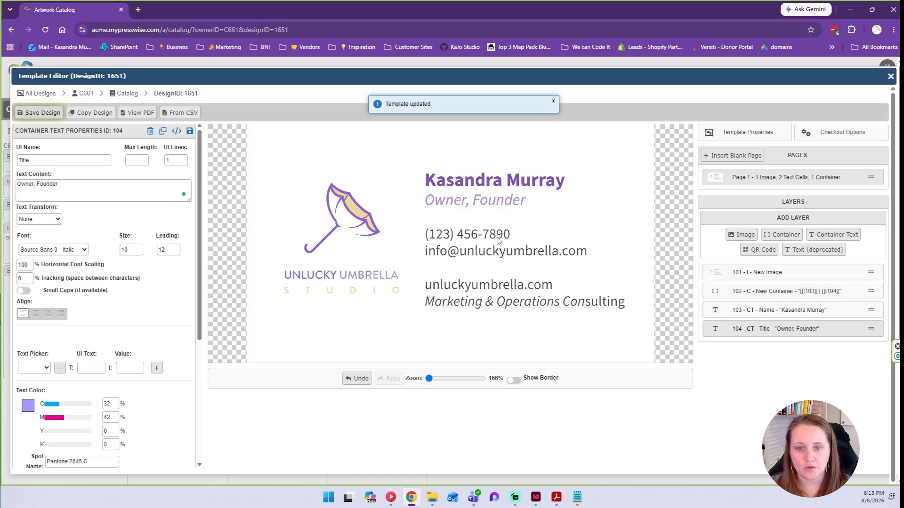
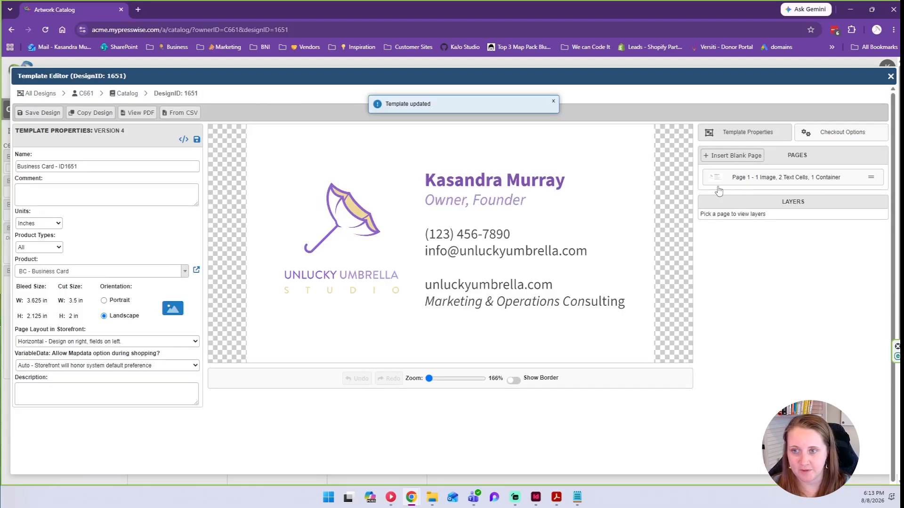
Duplicate the Title layer as a Phone field and replace its content with a placeholder phone number.
left_click(755, 188)
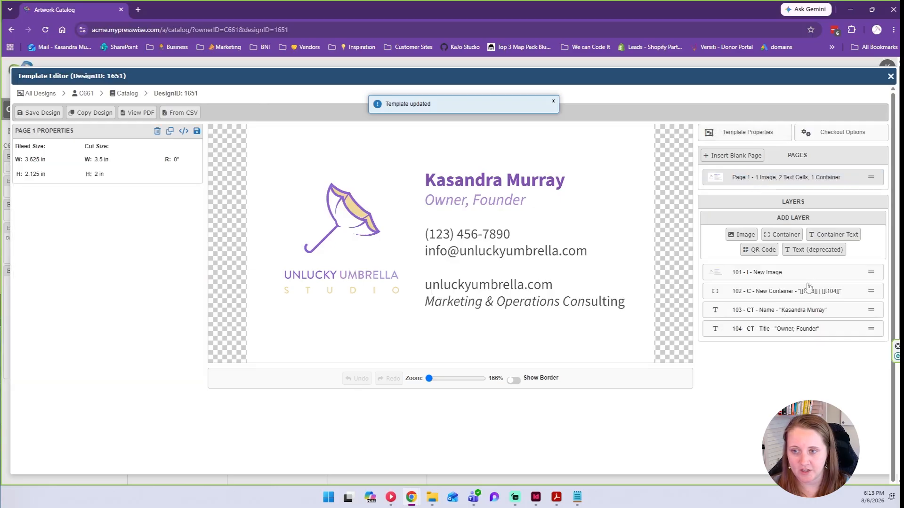
left_click(833, 333)
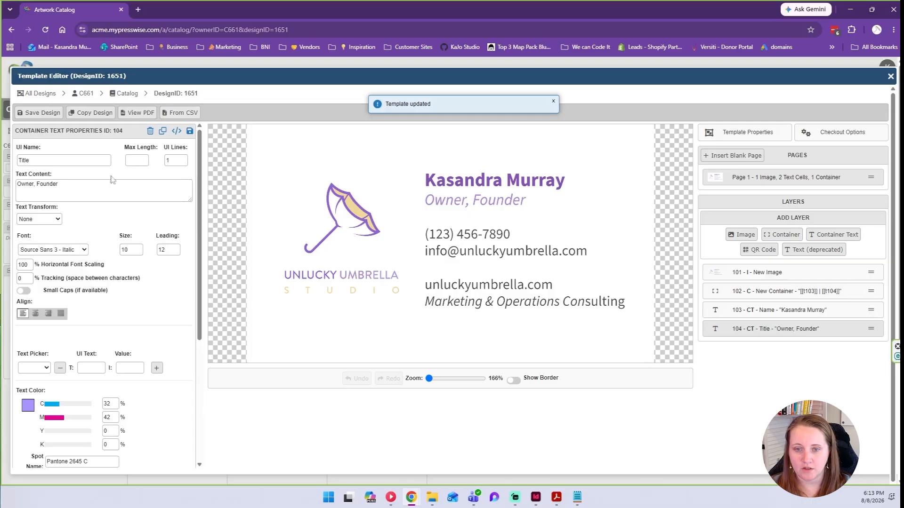
left_click(163, 131)
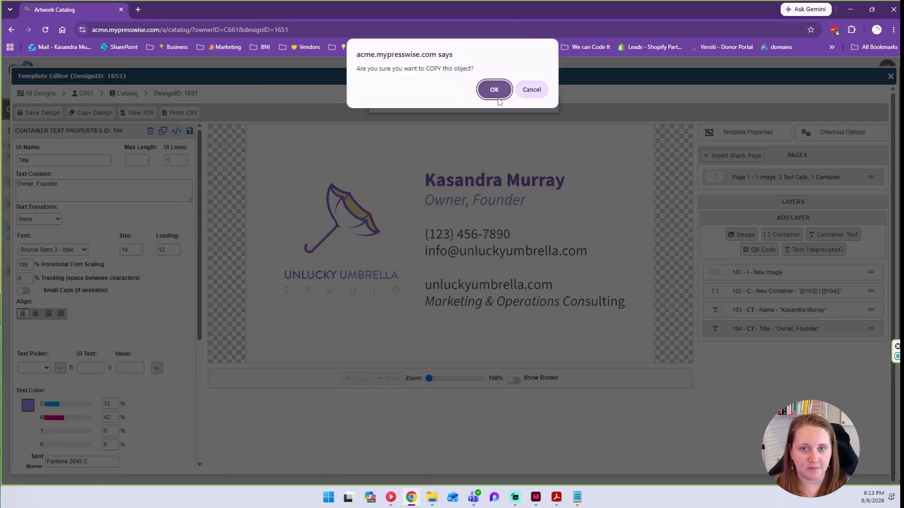
left_click(495, 86)
left_click_drag(123, 131, 2, 157)
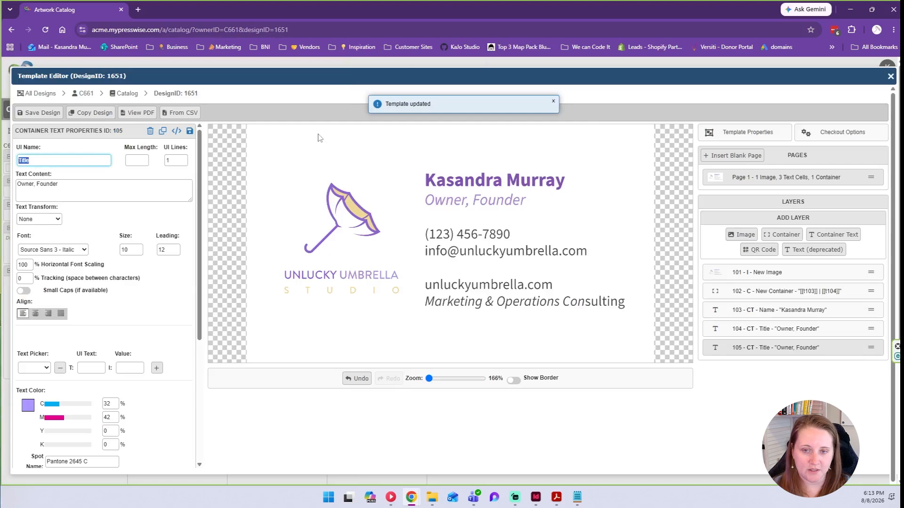
key("Tab")
key("Tab")
key("Tab")
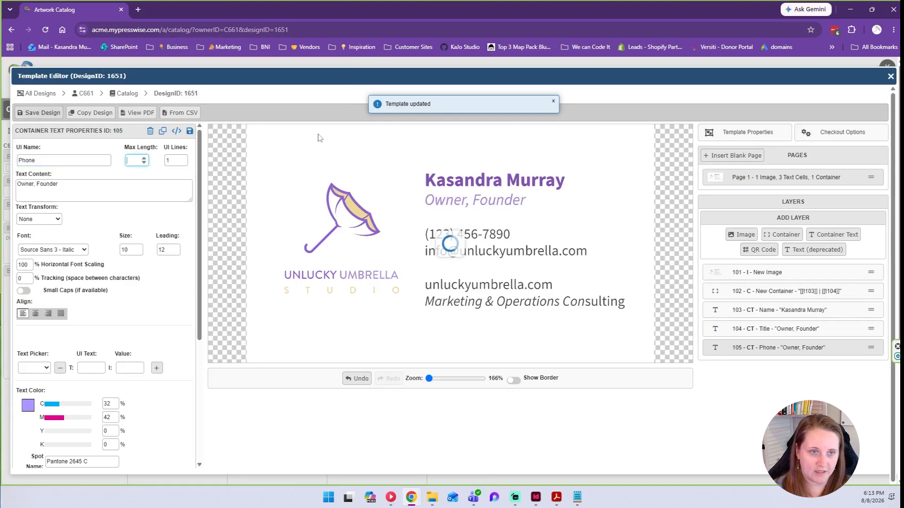
key("ctrl+a")
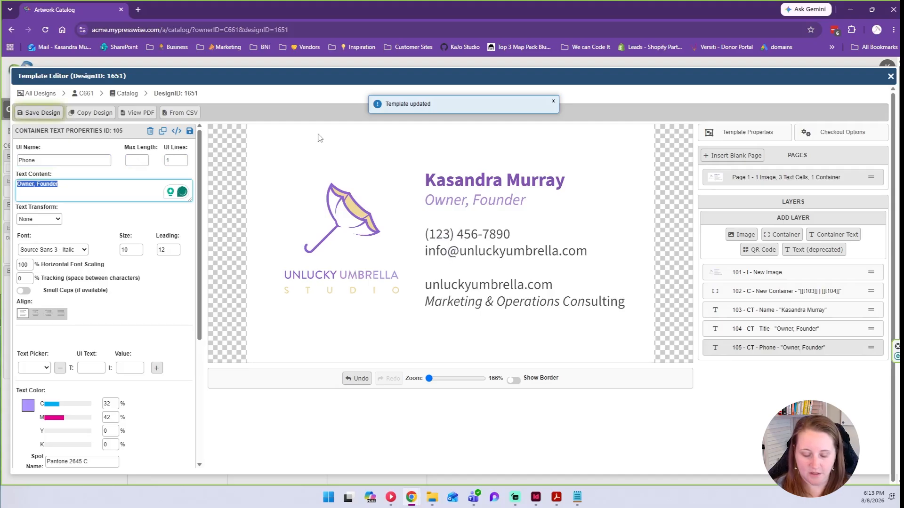
type("(123)")
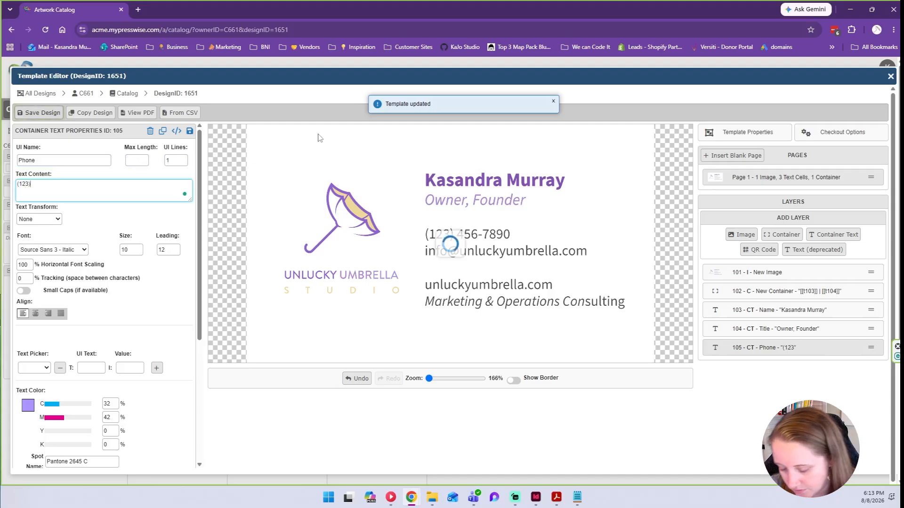
type(" 456-7890")
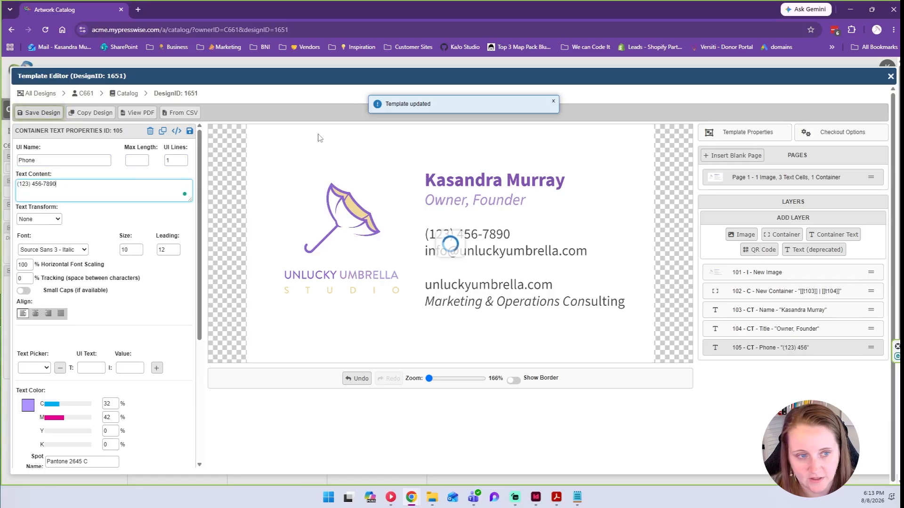
Set the Phone font to Source Sans 3 Regular, checking the original InDesign card design.
left_click(72, 251)
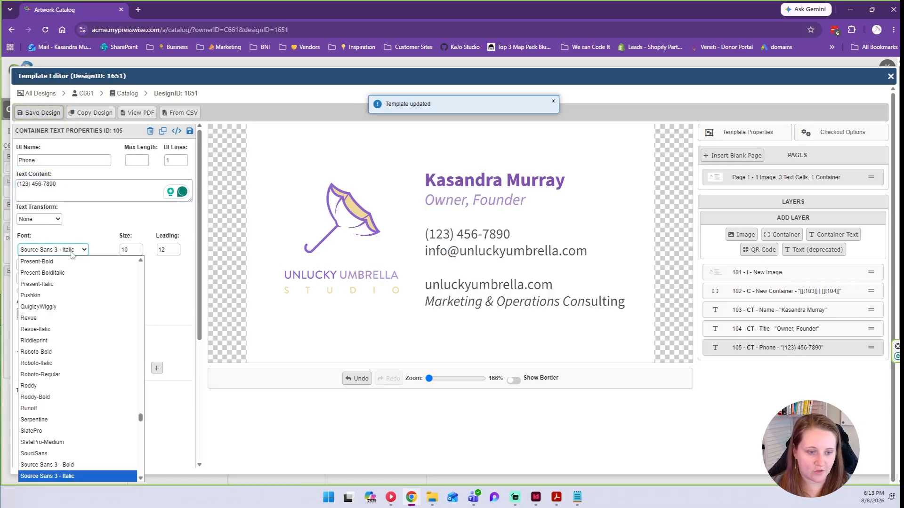
left_click(140, 479)
left_click(75, 451)
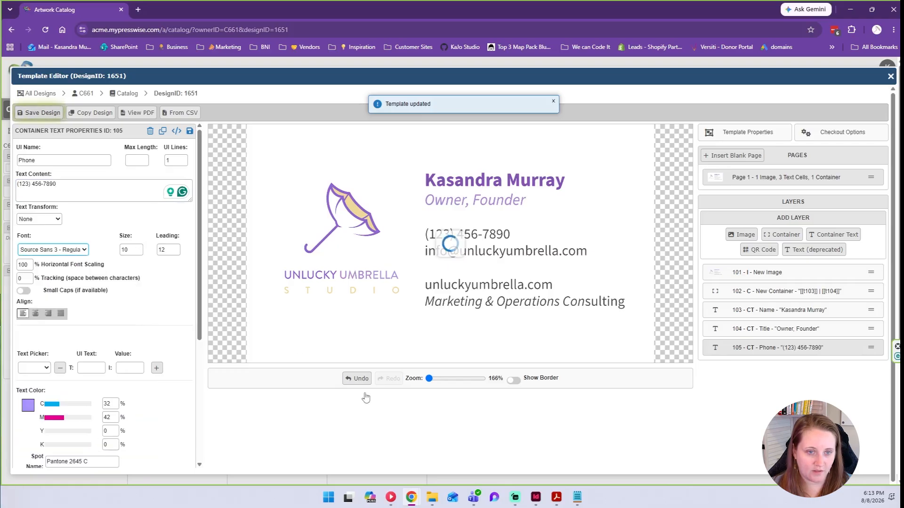
left_click(536, 497)
left_click(366, 262)
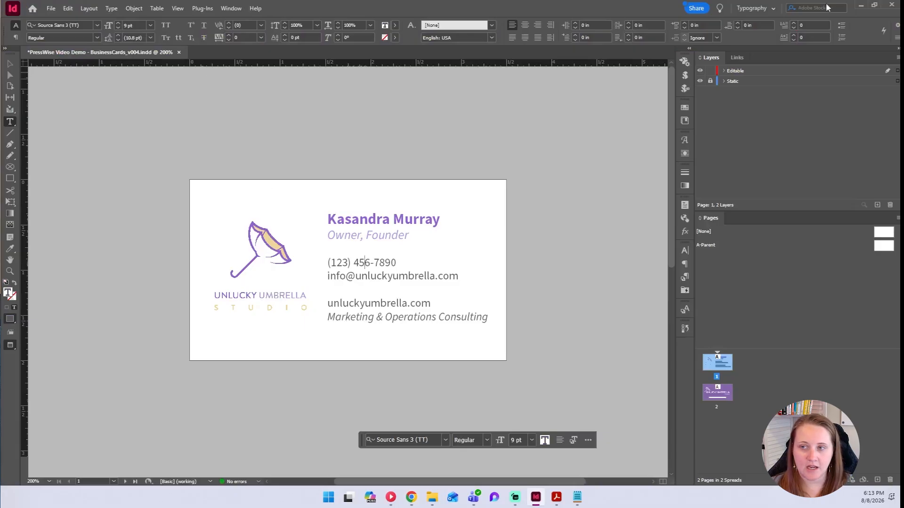
left_click(858, 5)
Give Phone size 9, leading 10, CMYK 0/0/0/80, and clear the Pantone 2645 C spot name.
double_click(133, 250)
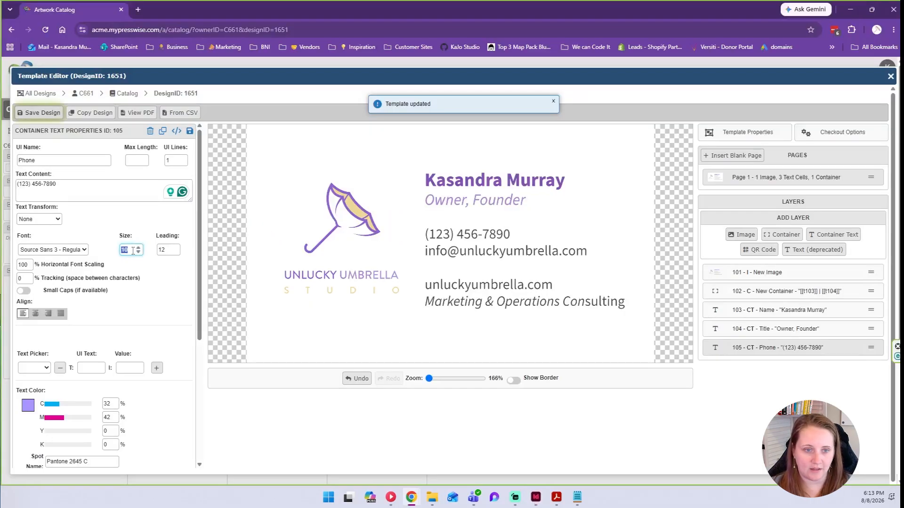
left_click(139, 252)
left_click(176, 253)
left_click(176, 253)
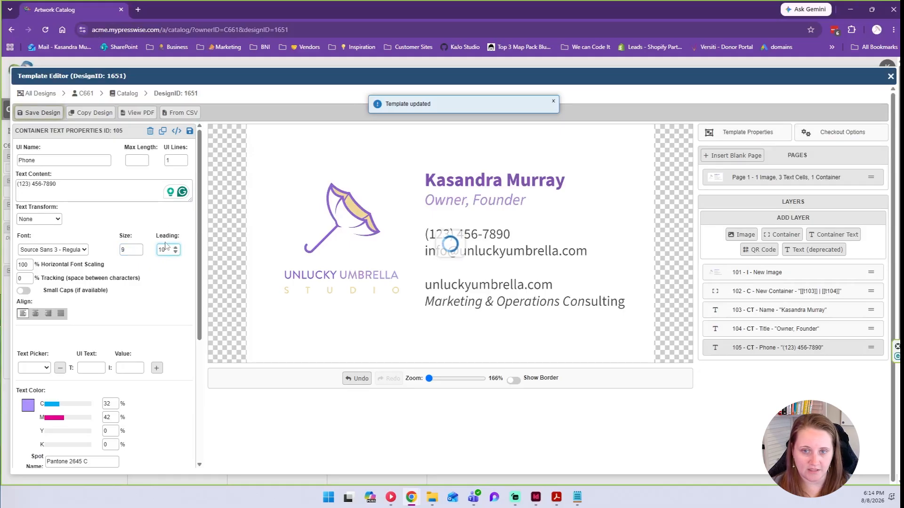
scroll(85, 263, "down", 2)
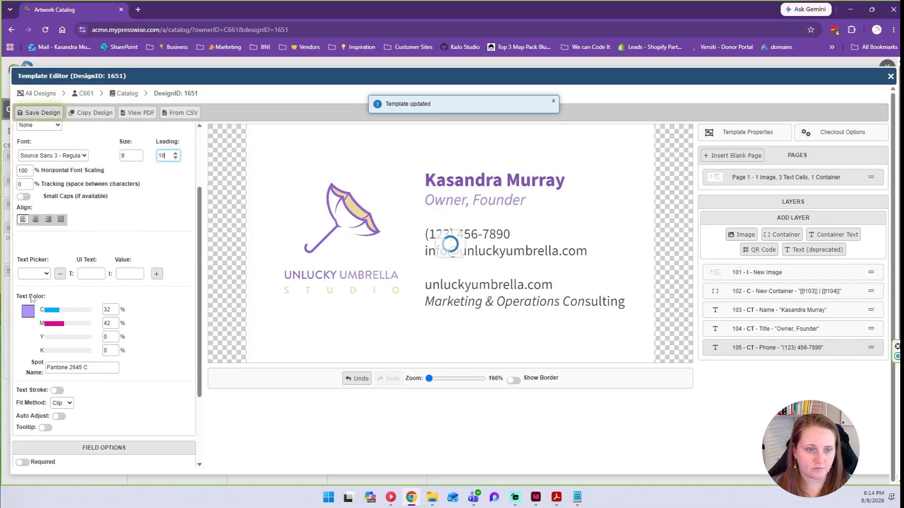
double_click(108, 309)
type("0")
key("Tab")
type("0")
key("Tab")
key("Tab")
type("8")
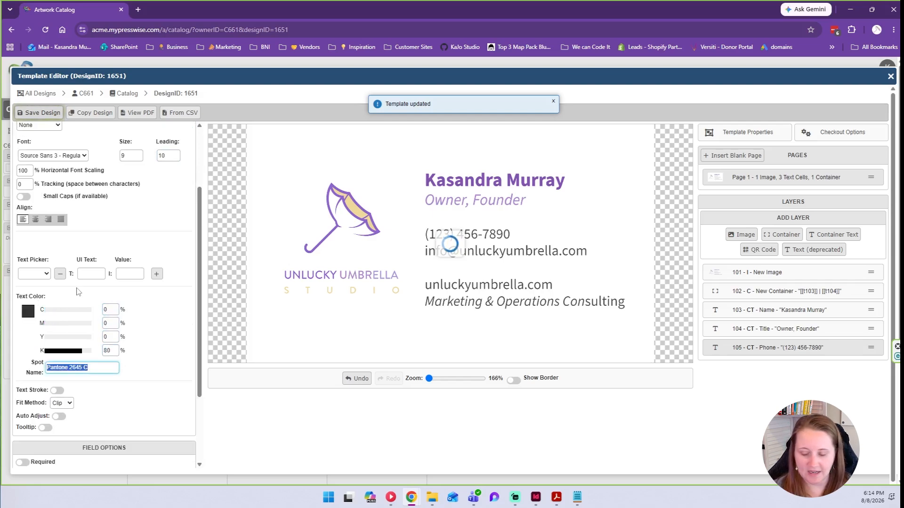
key("BackSpace")
left_click(96, 383)
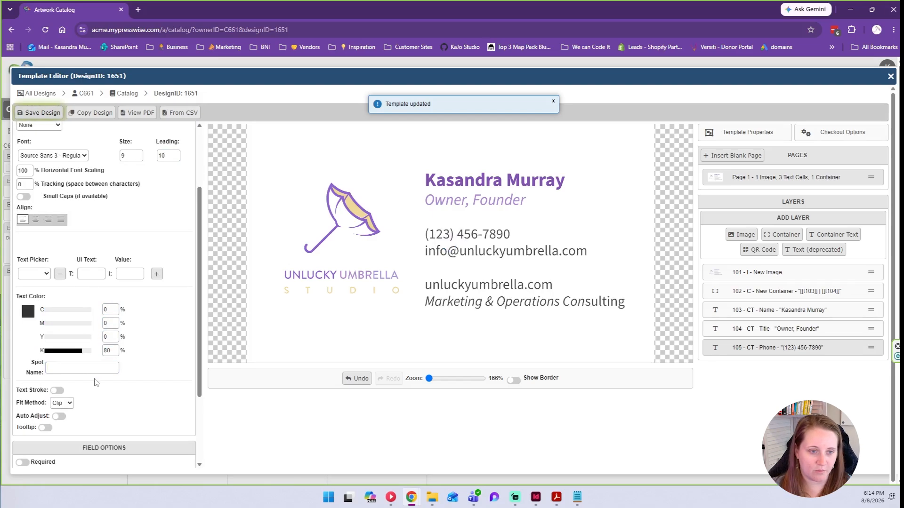
Make Phone required and validate it with the 'Phone number: (###) ###-####' expression.
scroll(100, 293, "down", 1)
left_click(25, 416)
scroll(70, 400, "down", 1)
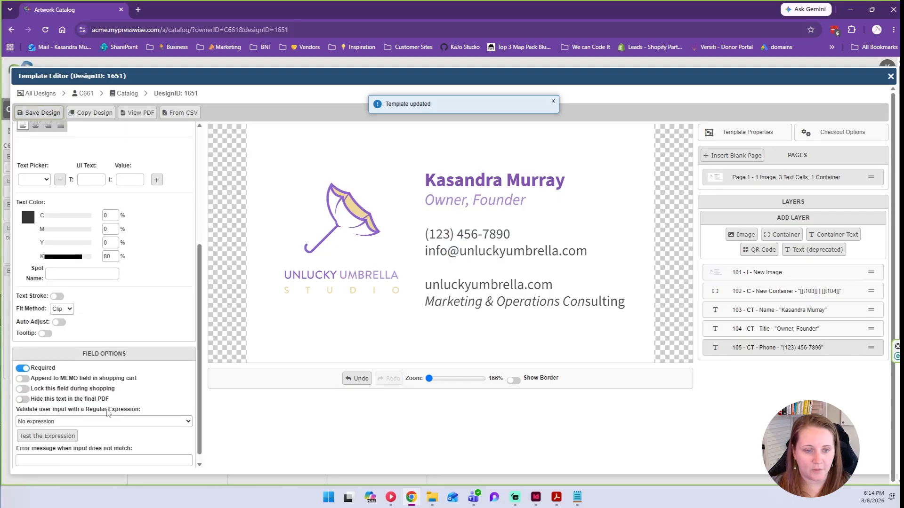
left_click(105, 422)
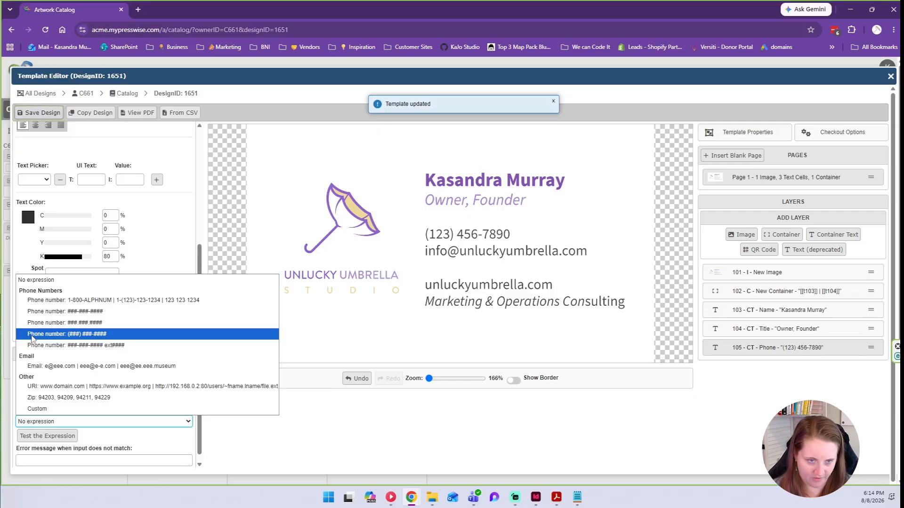
left_click(87, 334)
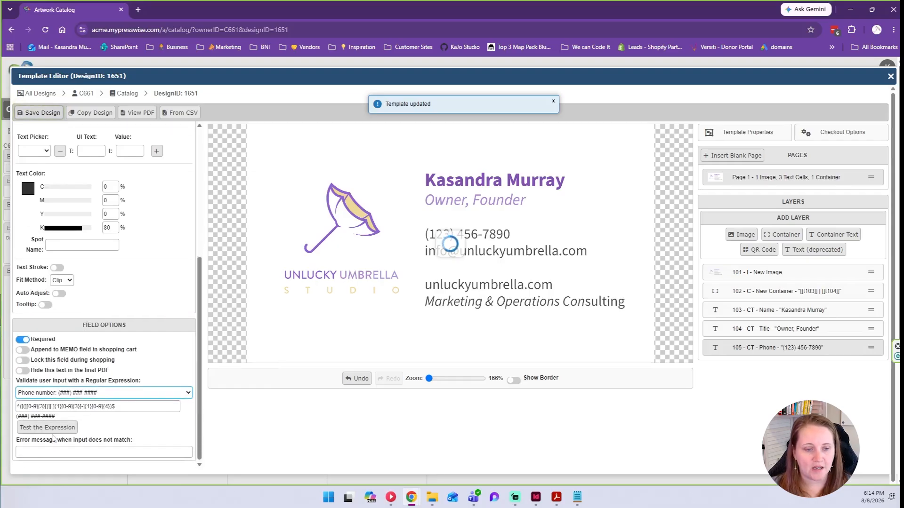
Set the mismatch error to 'Please format the phone number like so: (###) ###-####'.
left_click_drag(23, 444, 141, 445)
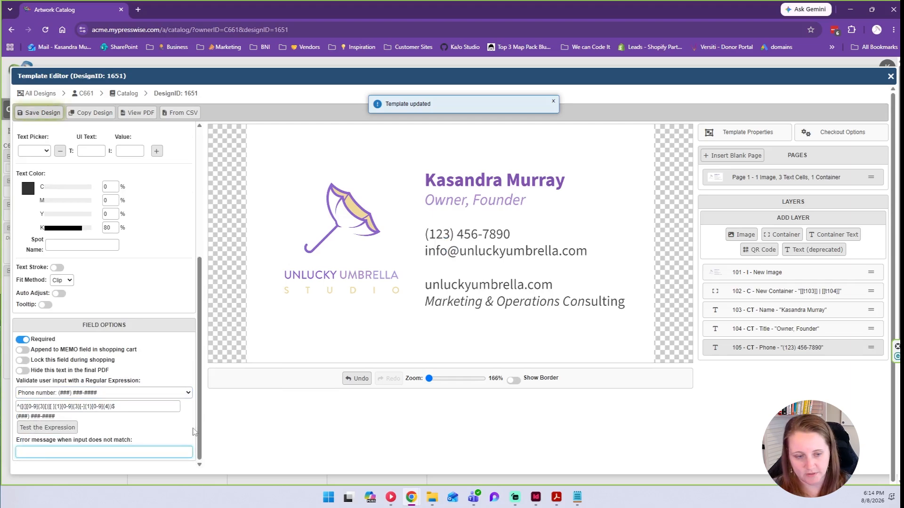
type("Please format the phone number like")
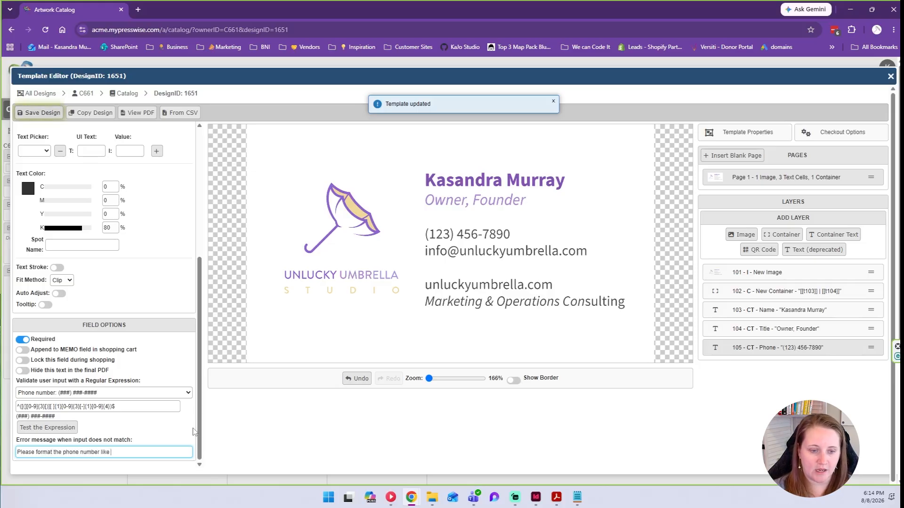
type(" so: (###) ###-####")
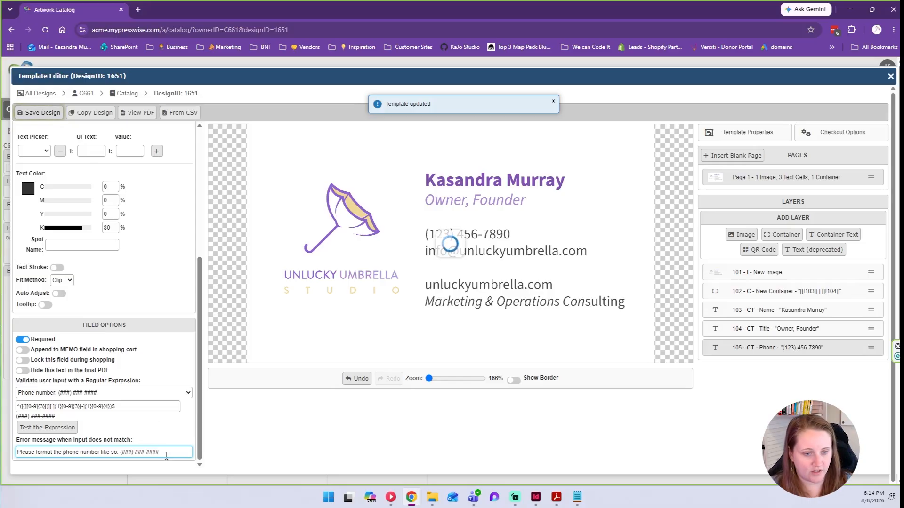
left_click(32, 430)
Test the phone pattern: a bracketed sample number matches, a dashed version shows no match.
left_click_drag(523, 190, 364, 154)
left_click(444, 205)
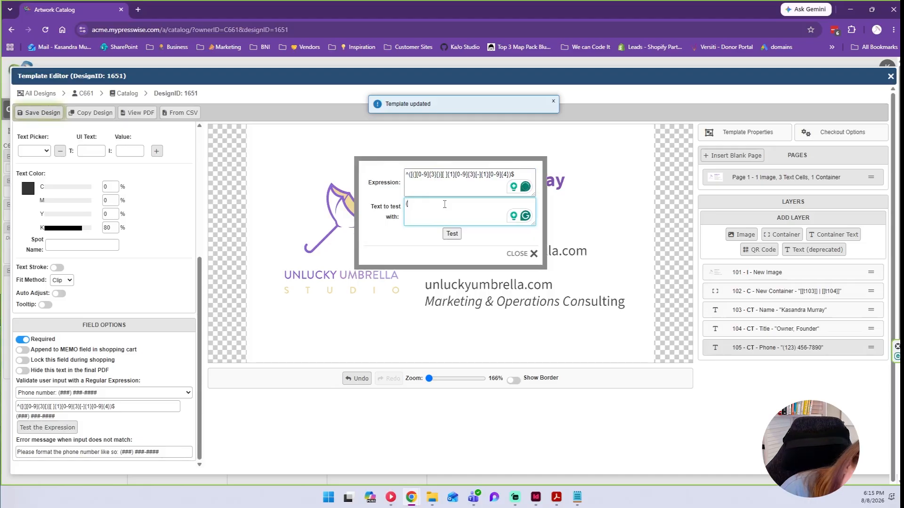
type("(123")
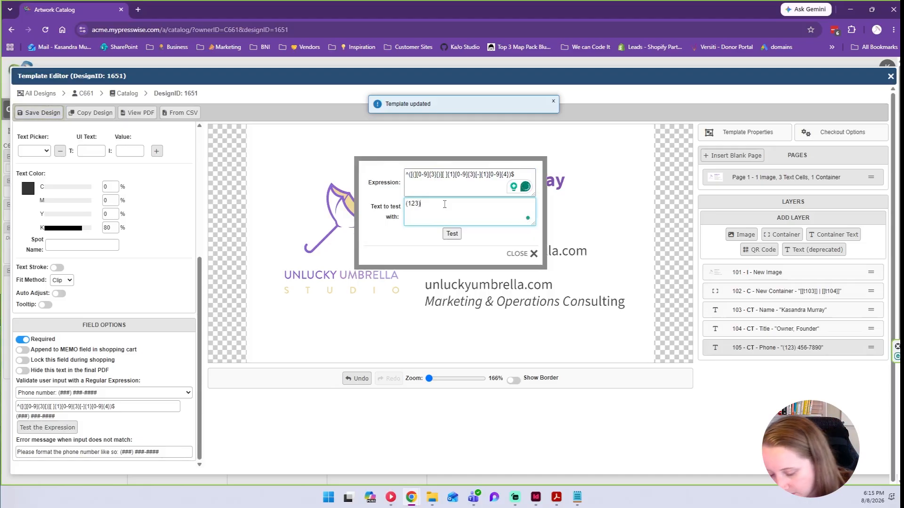
type(") 456-7890")
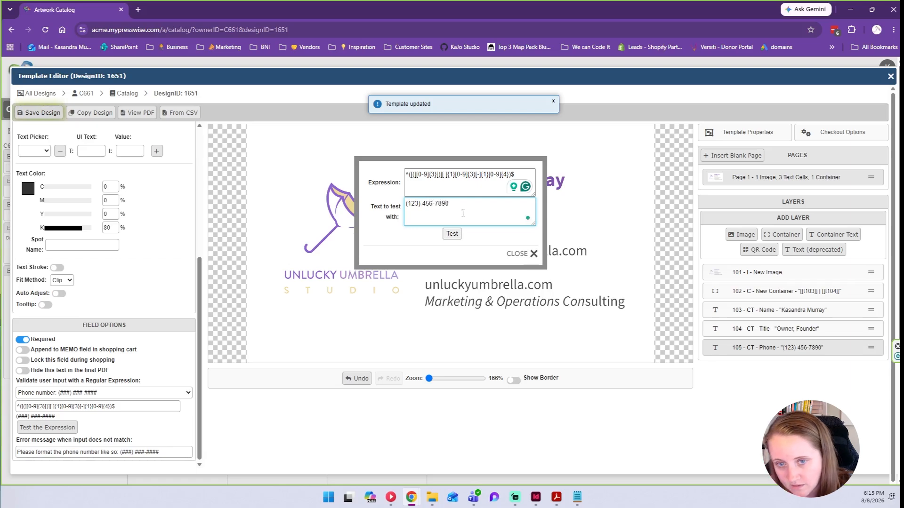
left_click(452, 234)
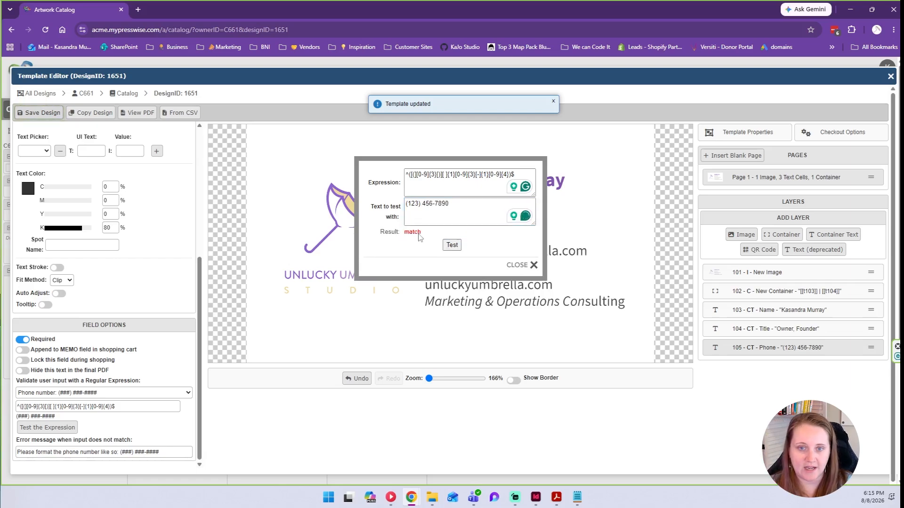
left_click(422, 204)
key("BackSpace")
key("BackSpace")
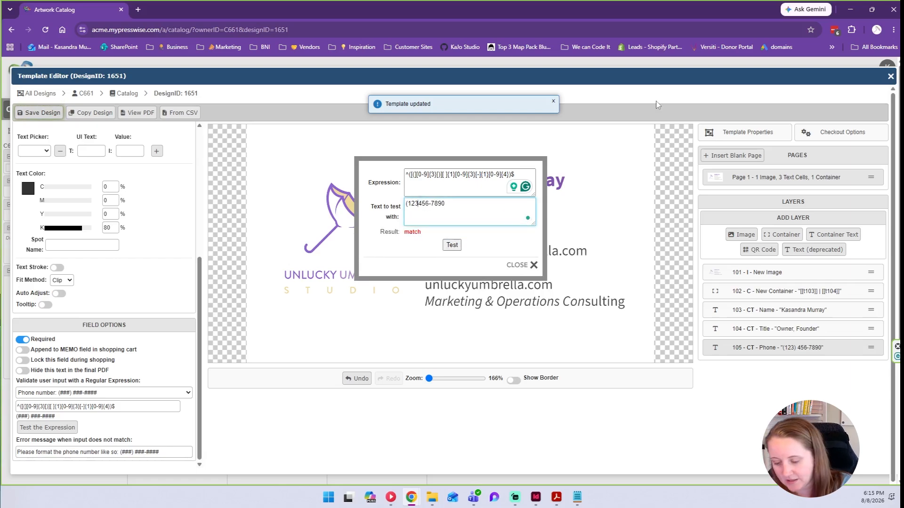
type("-")
key("BackSpace")
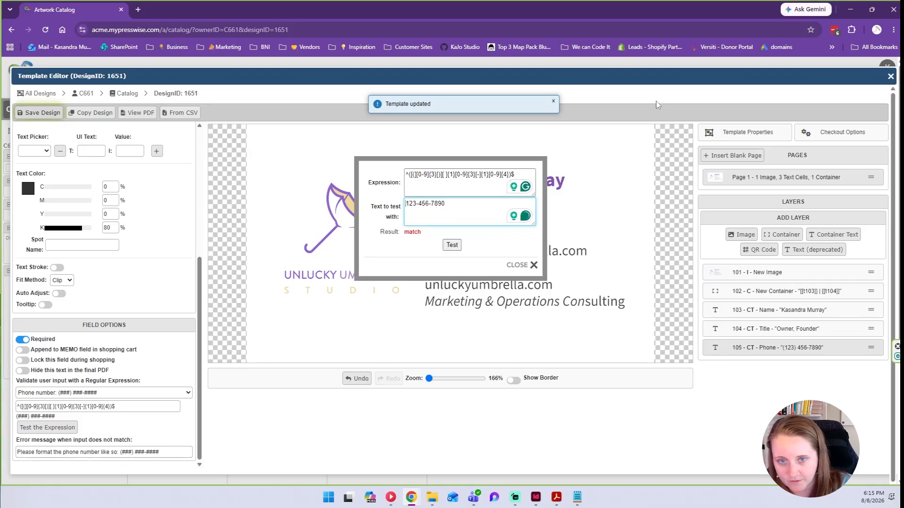
left_click(452, 245)
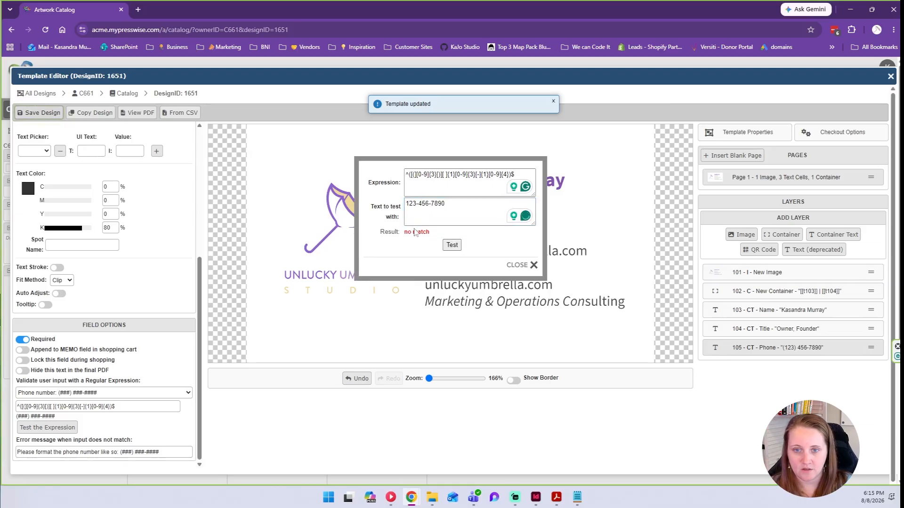
left_click_drag(407, 233, 432, 234)
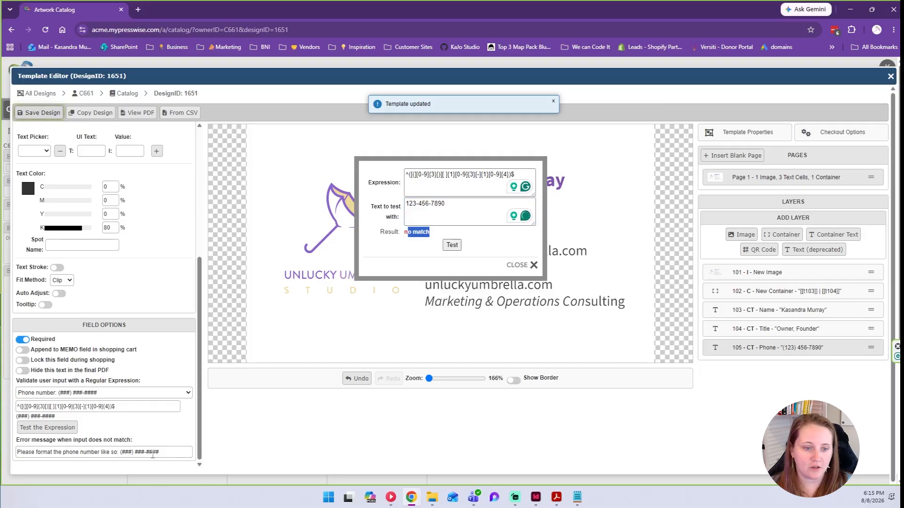
Review the phone error message and close the pattern tester.
left_click_drag(177, 452, 15, 453)
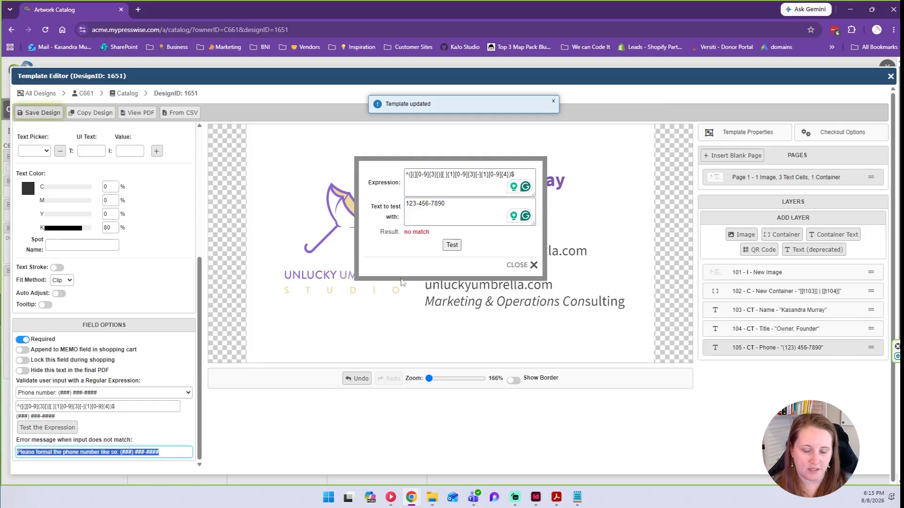
left_click(451, 246)
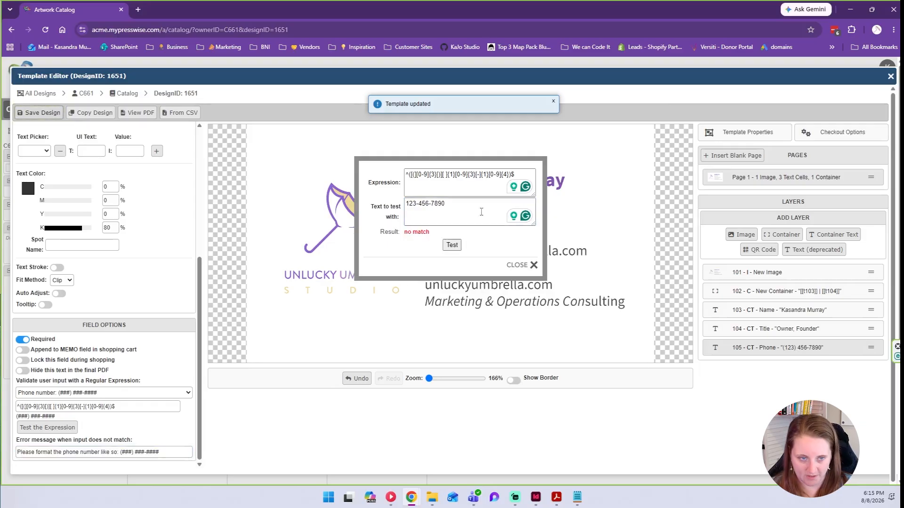
left_click(526, 266)
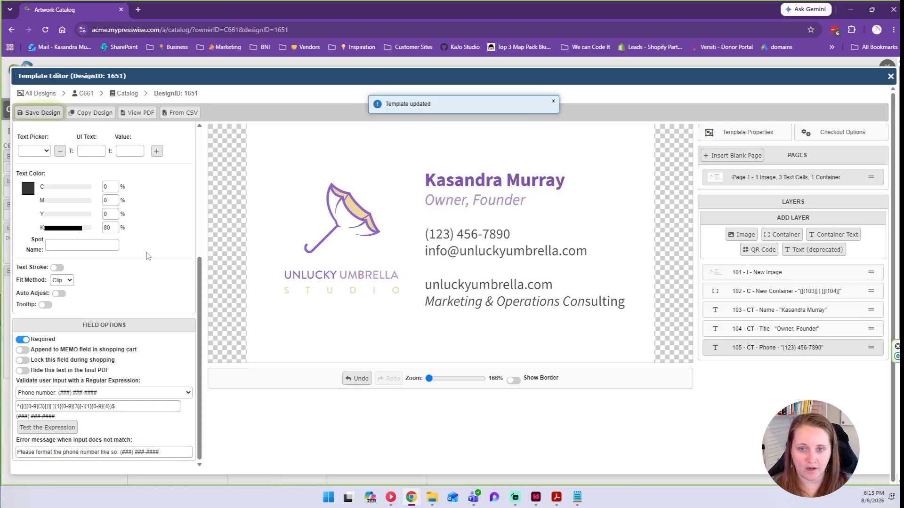
Add [[t105]] on a new line after [[t104]] in container 102's Text Objects List, then select Phone.
scroll(148, 256, "up", 5)
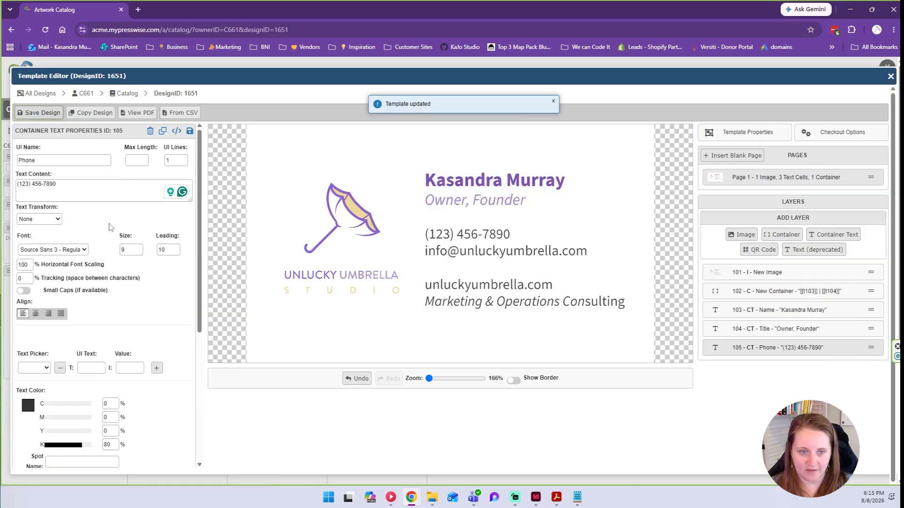
left_click(774, 292)
left_click(81, 197)
key("Return")
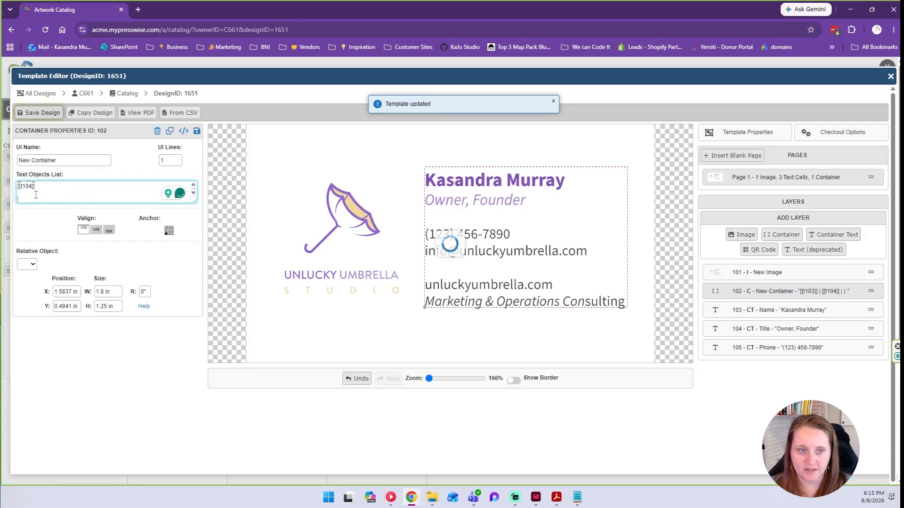
type("[[t")
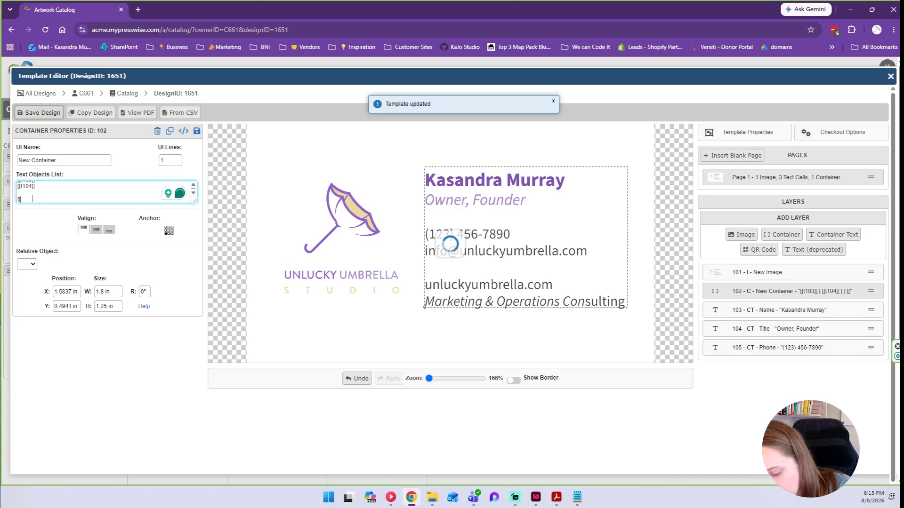
type("105]]")
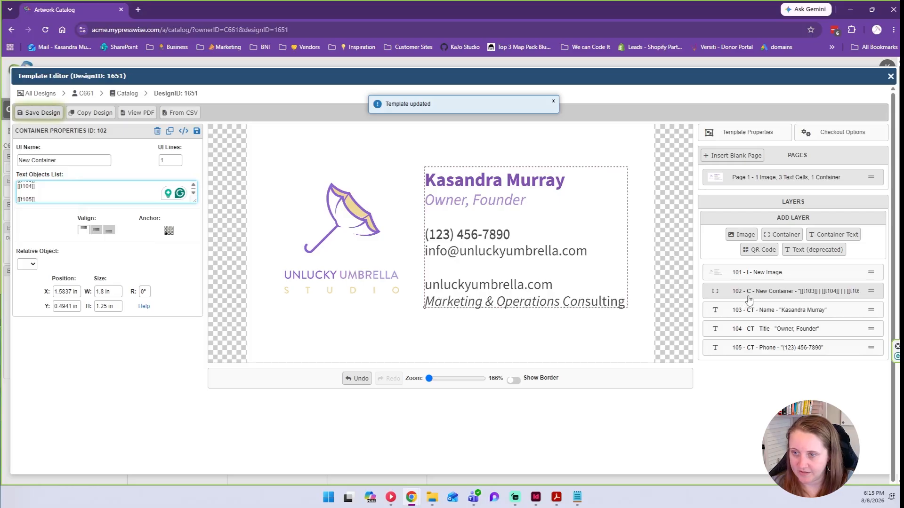
left_click(779, 349)
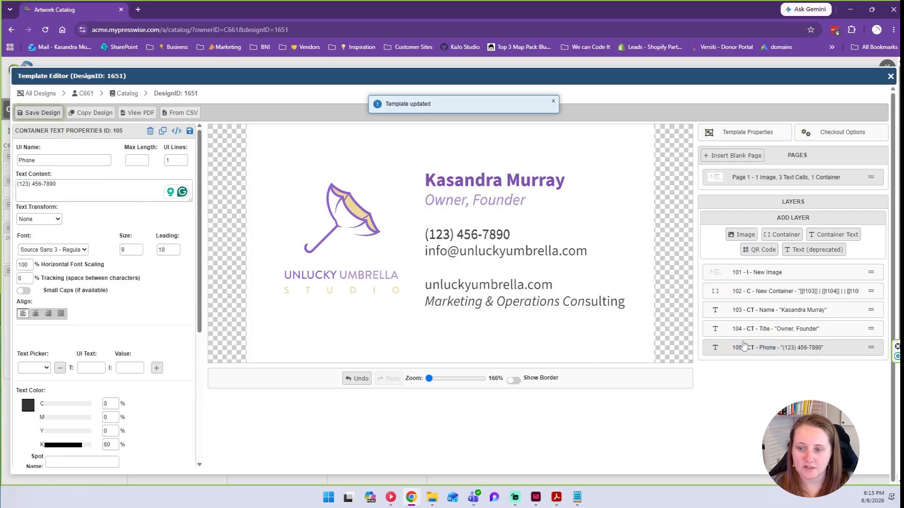
Copy the Phone layer to layer 106, rename it Email, and enter the studio's info e-mail address.
left_click(162, 130)
left_click(495, 89)
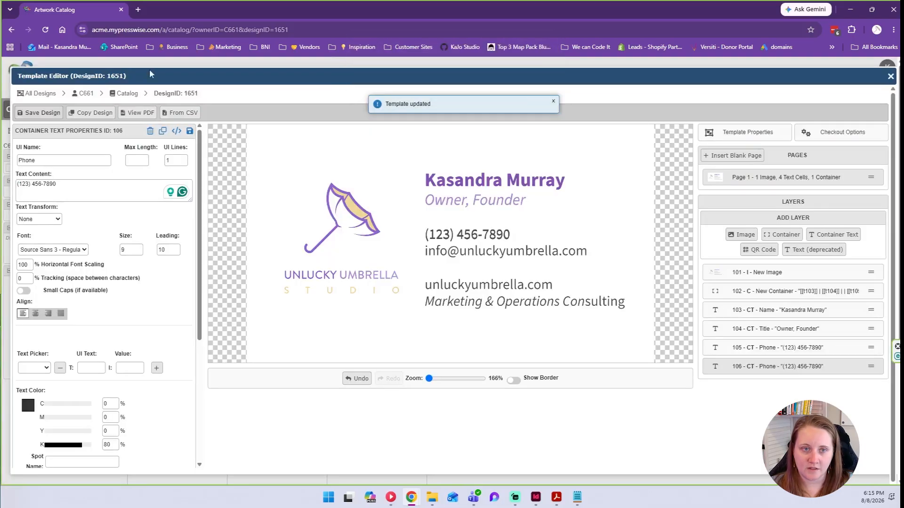
left_click_drag(123, 131, 107, 133)
scroll(91, 175, "down", 5)
scroll(90, 175, "up", 5)
double_click(28, 160)
type("Email")
key("Tab")
key("Tab")
key("Tab")
key("Tab")
key("shift+Tab")
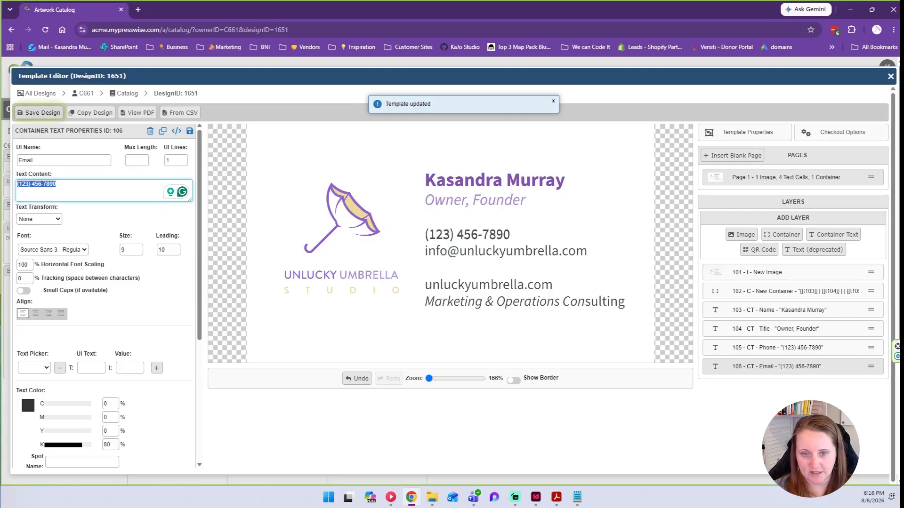
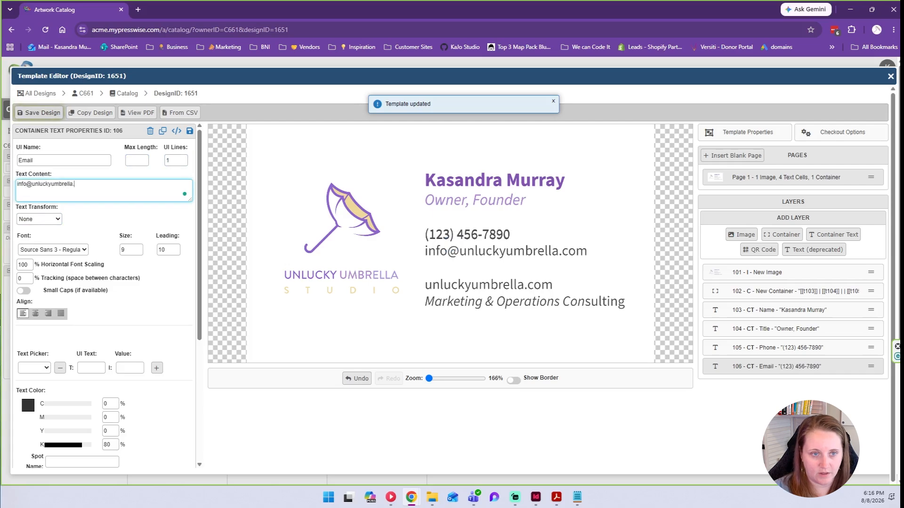
Set the Email text transform to lowercase and make the field required.
left_click(47, 218)
left_click(22, 254)
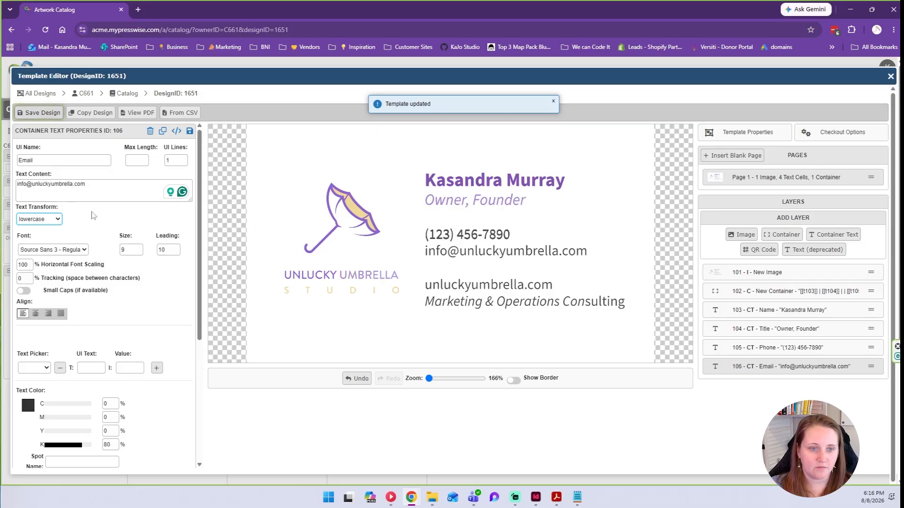
scroll(100, 273, "down", 4)
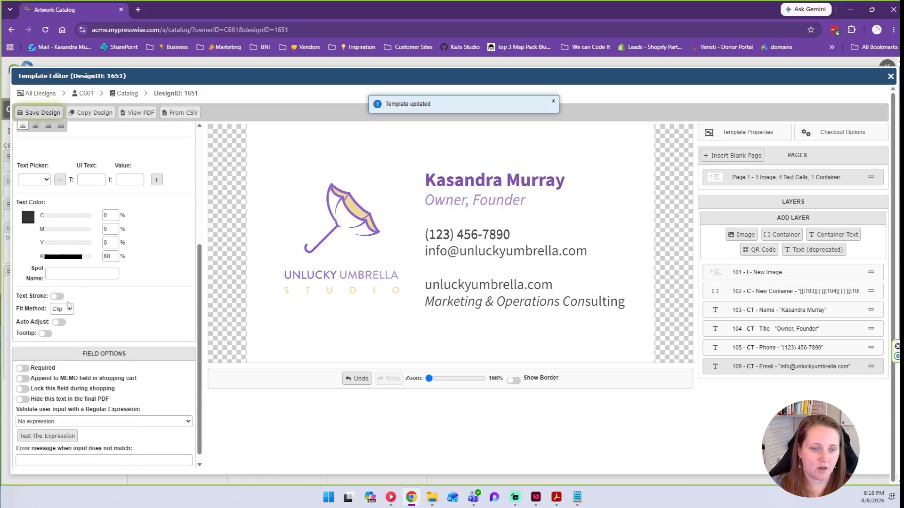
scroll(120, 319, "down", 1)
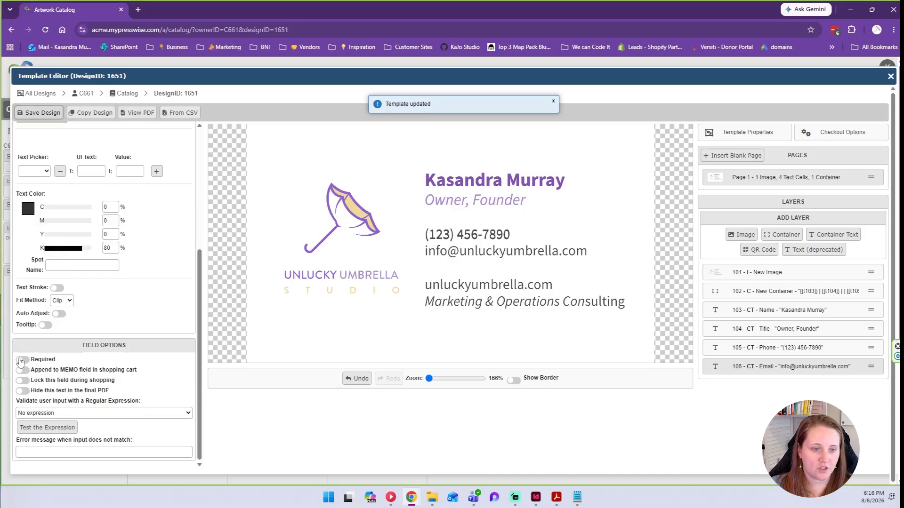
left_click(22, 360)
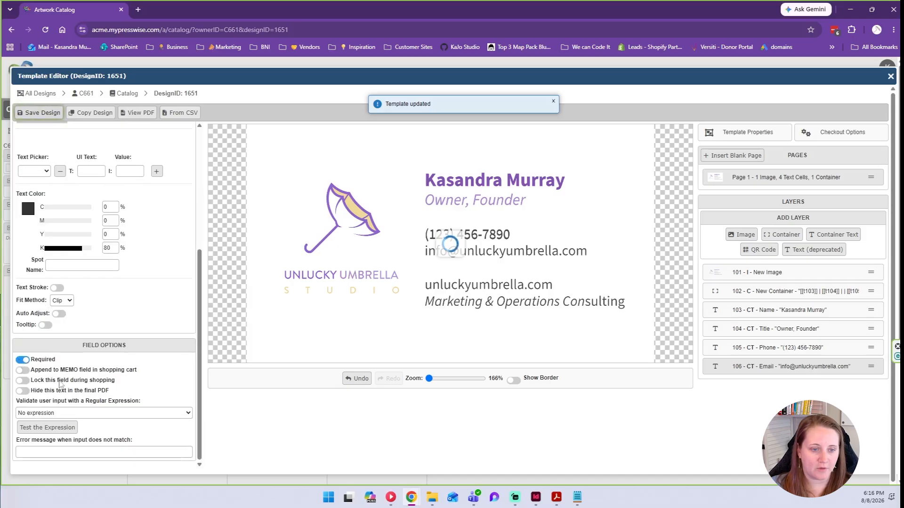
Validate Email with the Email expression and error 'Please use a proper email format.'.
left_click(88, 414)
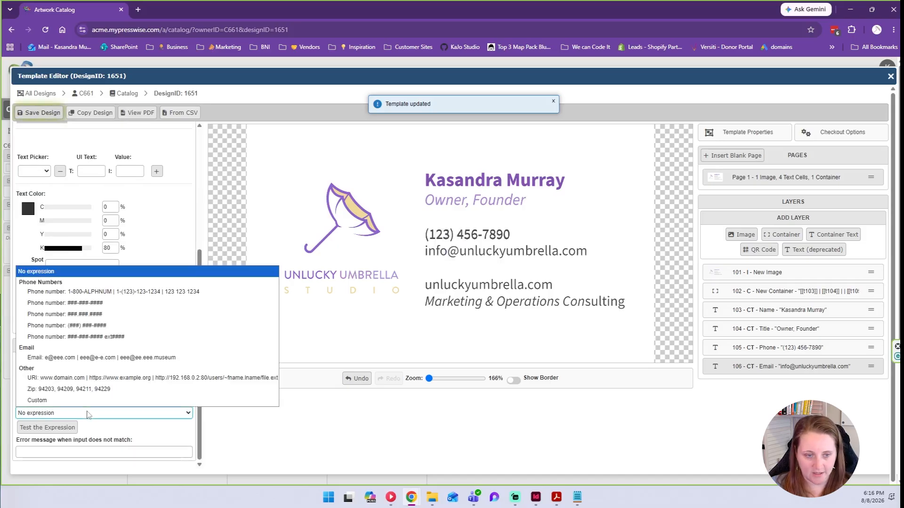
left_click(169, 357)
scroll(109, 443, "down", 1)
left_click(109, 451)
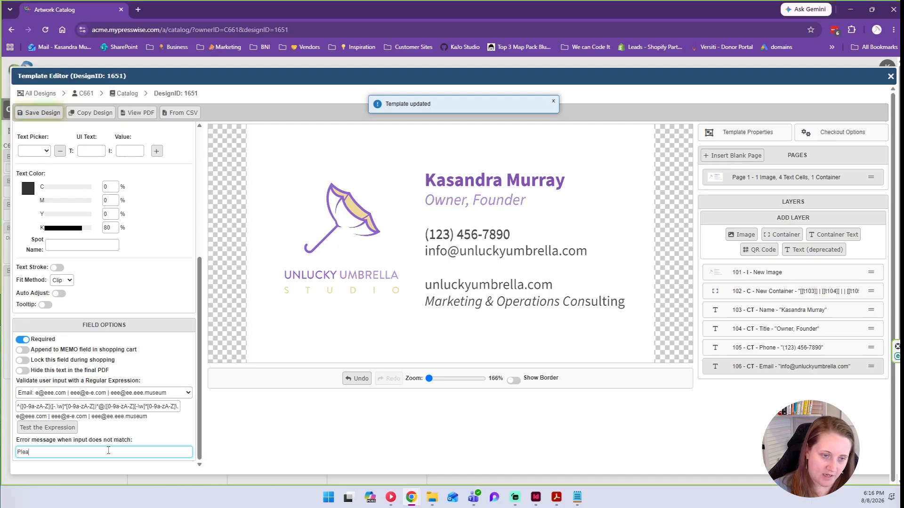
type("Please use a priper email format.")
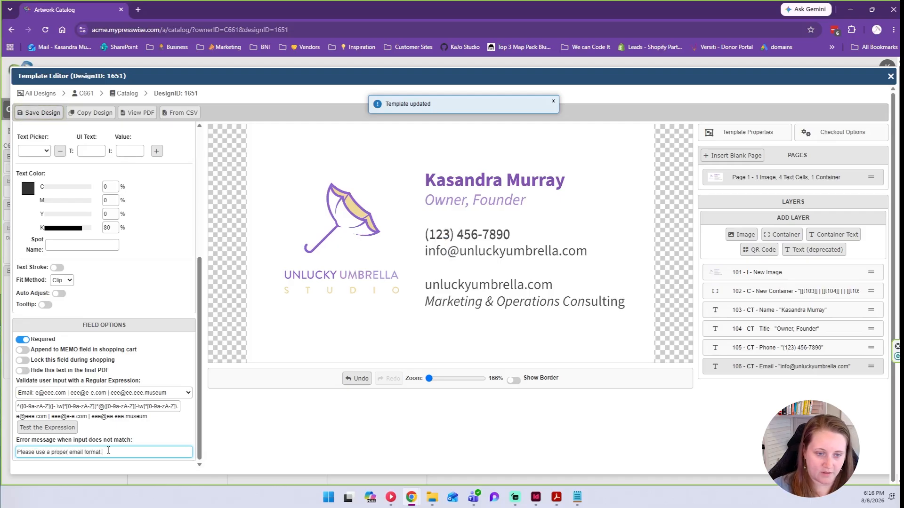
left_click(232, 464)
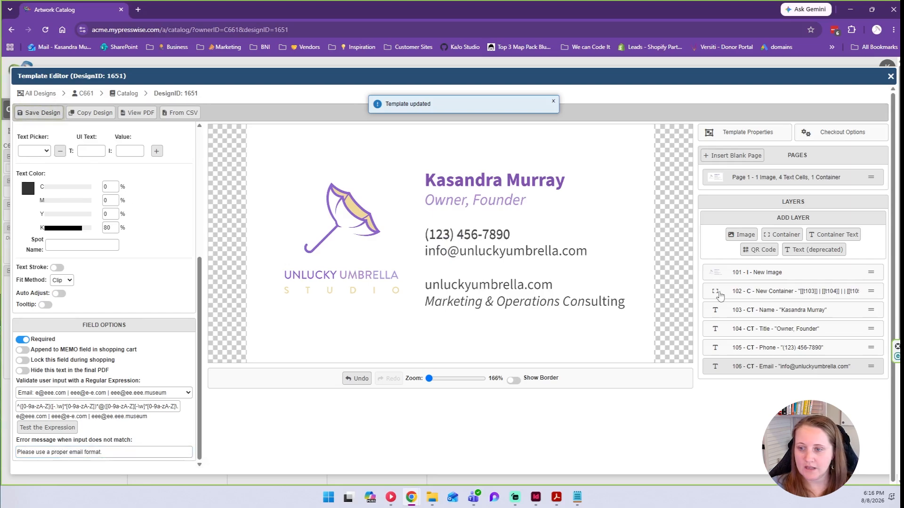
Add [[t106]] after [[t105]] in container 102's Text Objects List, then edit the Email layer's content.
left_click(738, 292)
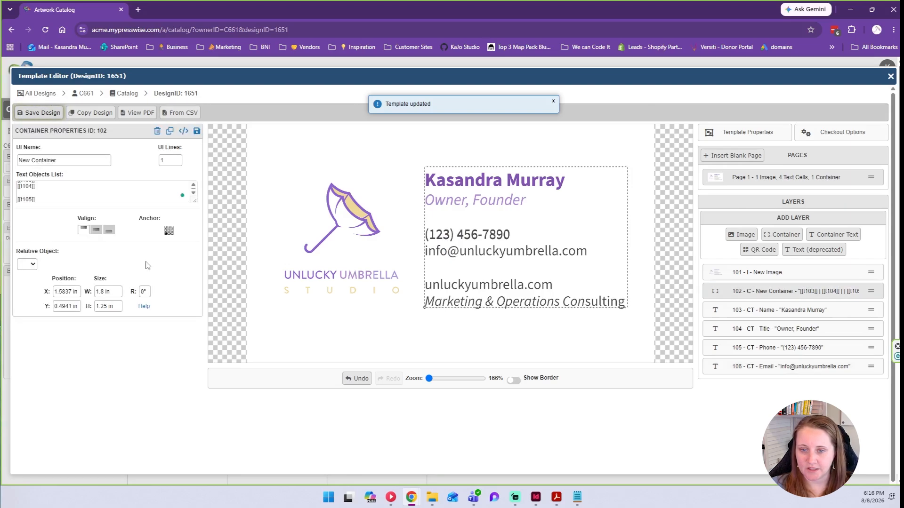
left_click(55, 198)
key("Return")
type("[[")
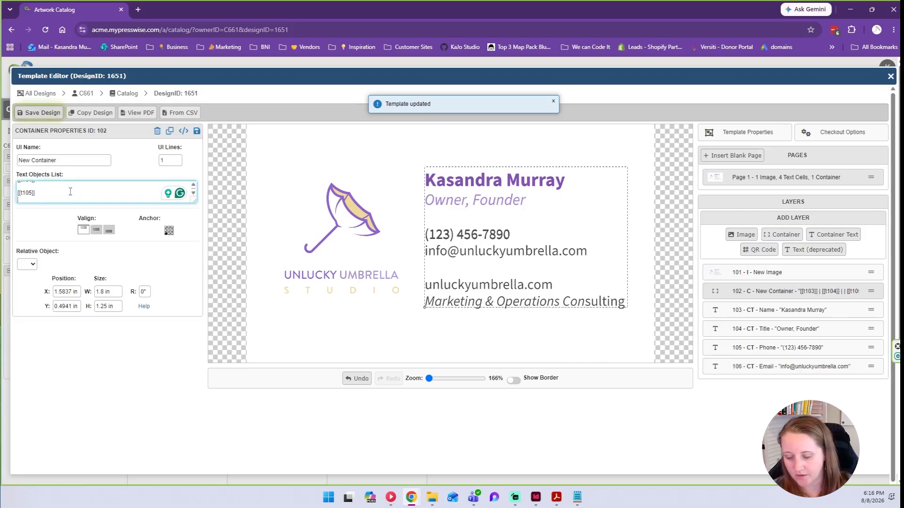
type("t")
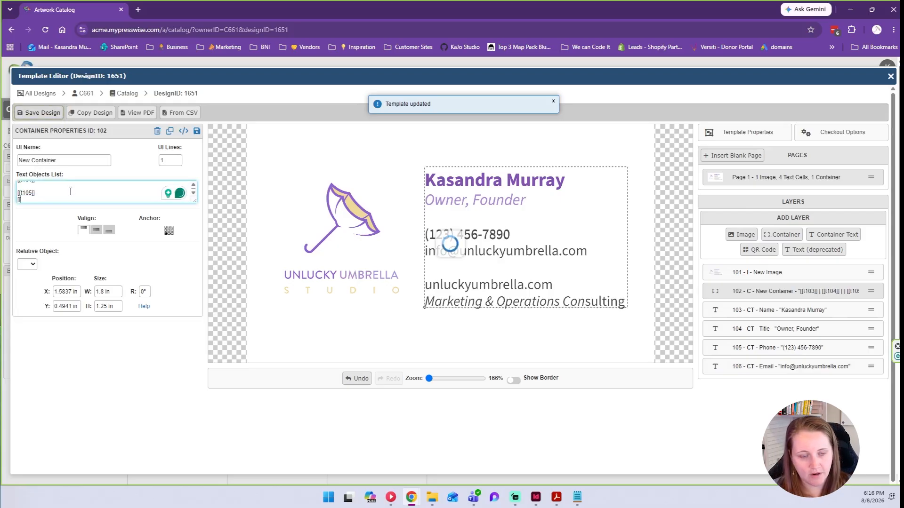
type("106]]")
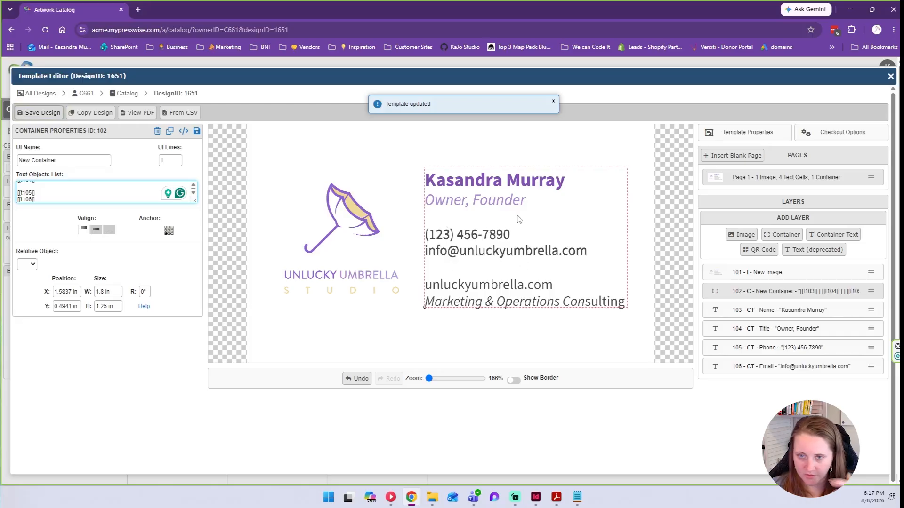
left_click(796, 368)
left_click(117, 181)
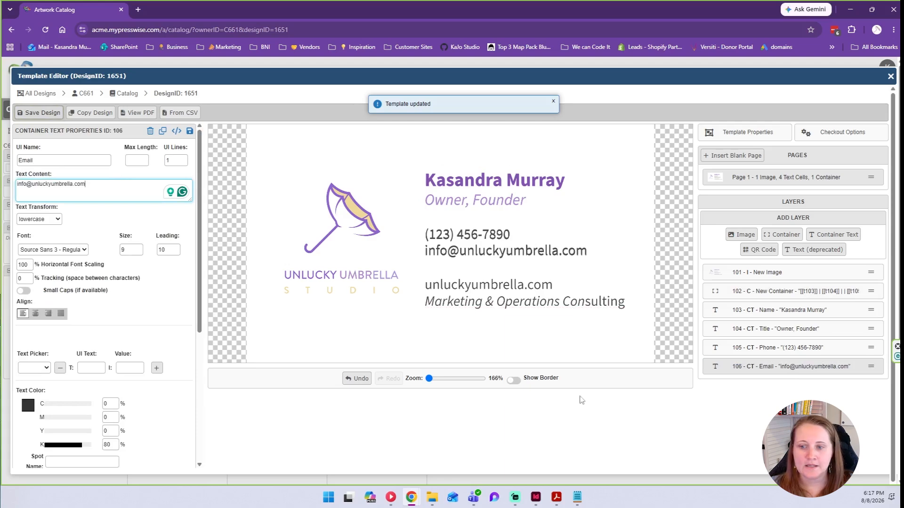
Copy the Email layer as 'Web', deleting the info@ prefix to leave unluckyumbrella.com.
left_click(163, 132)
left_click(492, 90)
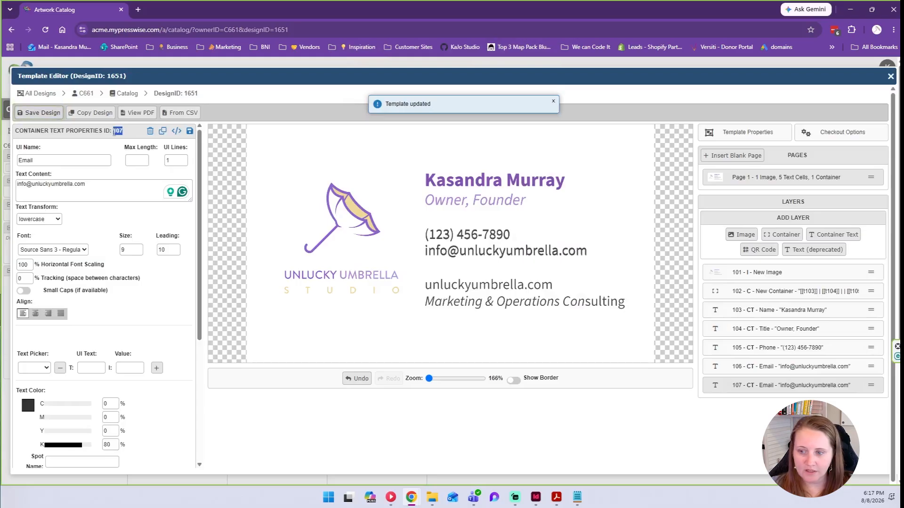
left_click_drag(83, 159, 18, 160)
type("W")
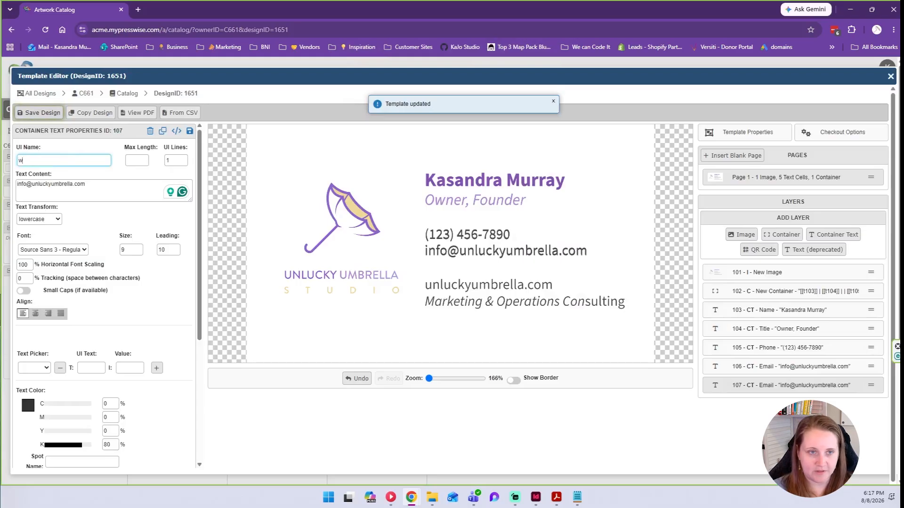
type("eb")
key("Tab")
key("Tab")
key("Tab")
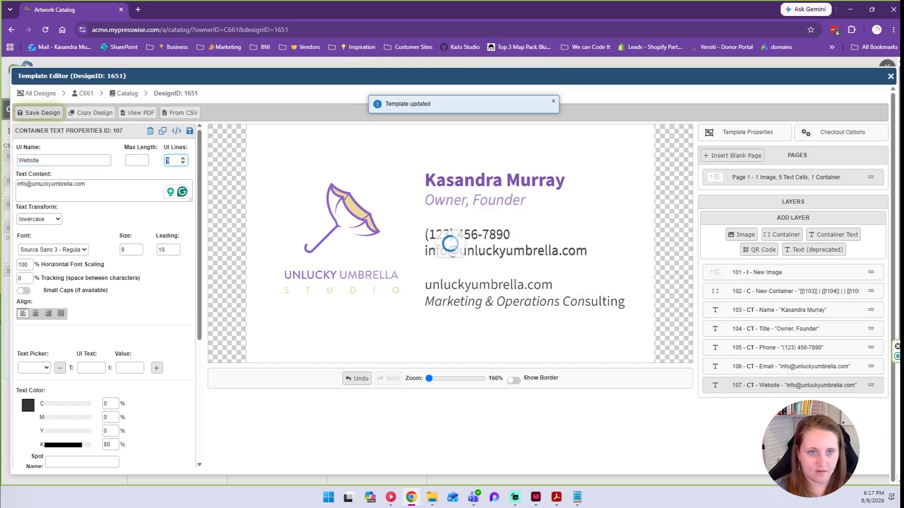
left_click(31, 184)
key("BackSpace")
key("BackSpace")
key("BackSpace")
key("BackSpace")
key("BackSpace")
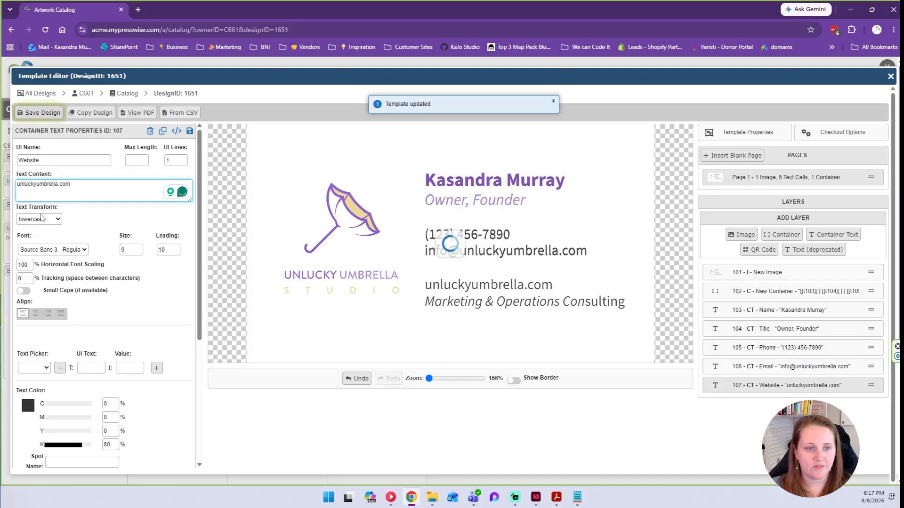
Switch on 'Lock this field during shopping' for the Web field.
scroll(125, 263, "down", 5)
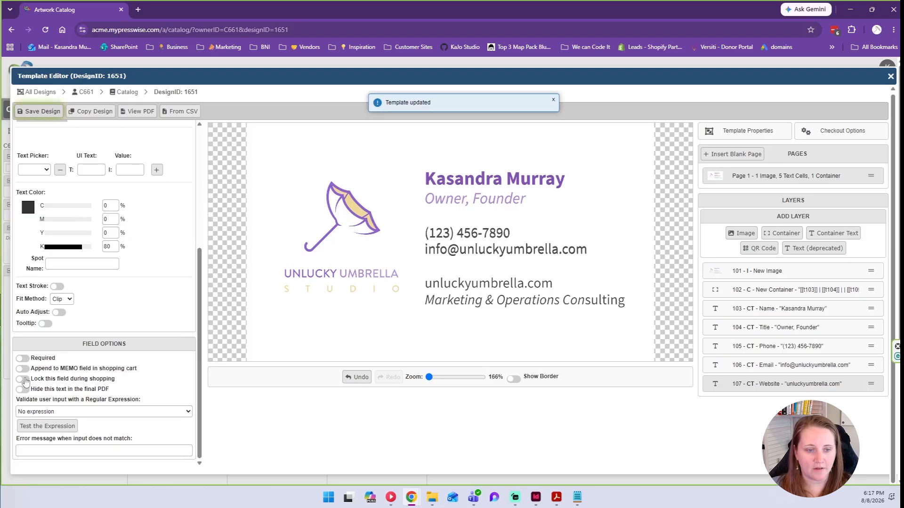
left_click(22, 379)
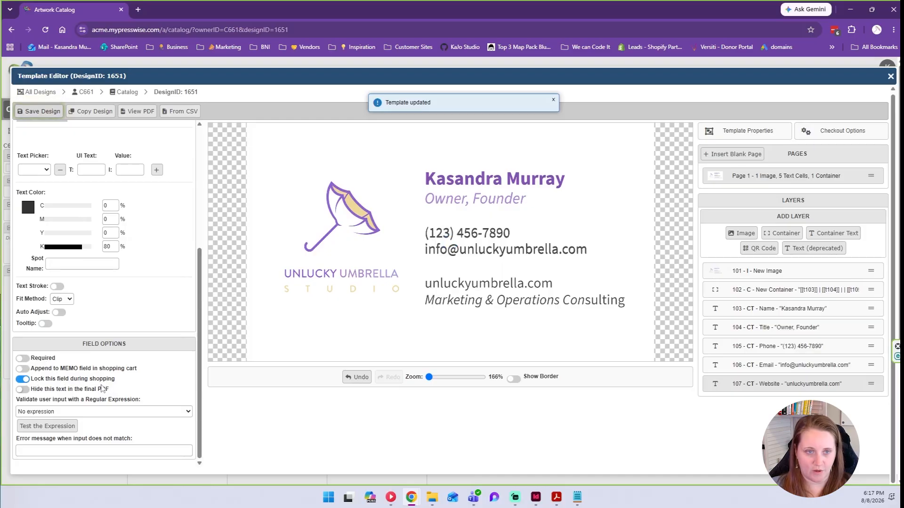
scroll(102, 389, "up", 5)
scroll(92, 392, "down", 5)
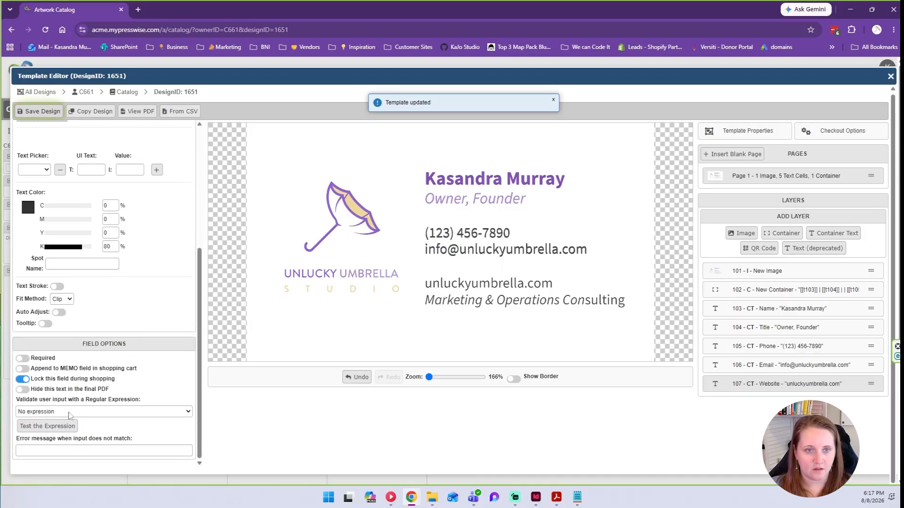
Enlarge container 102's Text Objects List, add [[t107]] after a blank line, then select Website.
left_click(763, 292)
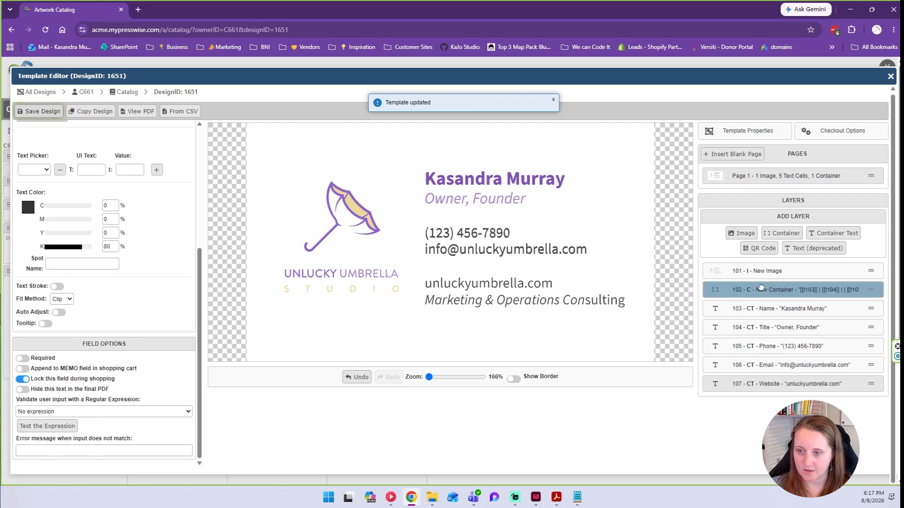
left_click_drag(193, 199, 190, 250)
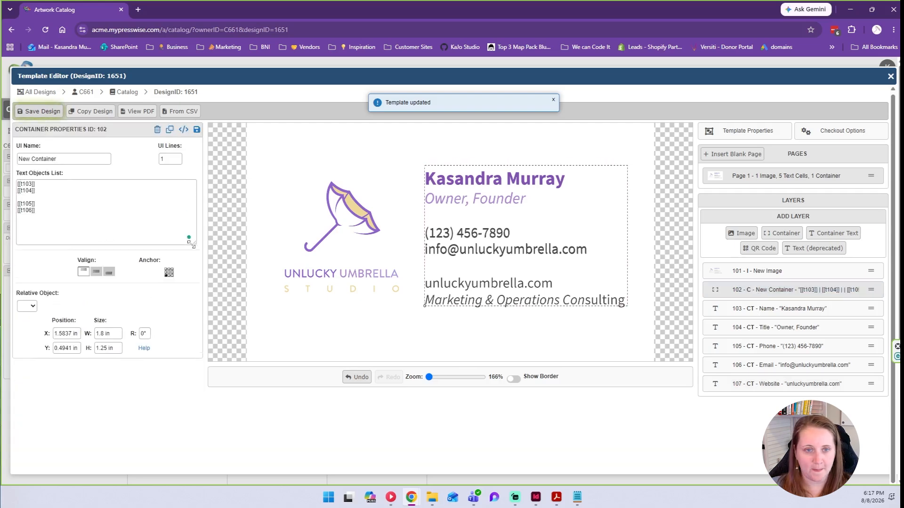
key("Return")
key("Return")
type("[[t107]]")
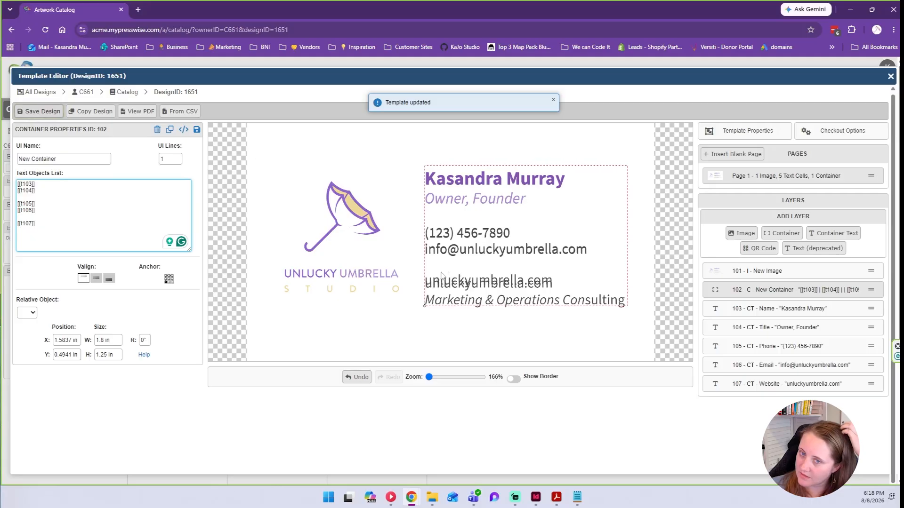
left_click(782, 382)
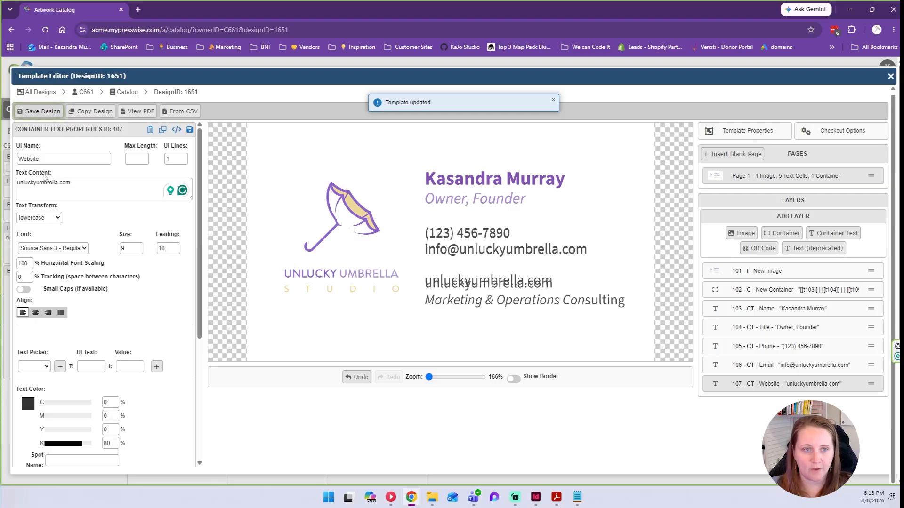
Raise the Website text's leading in two steps to 12.
left_click_drag(81, 182, 17, 182)
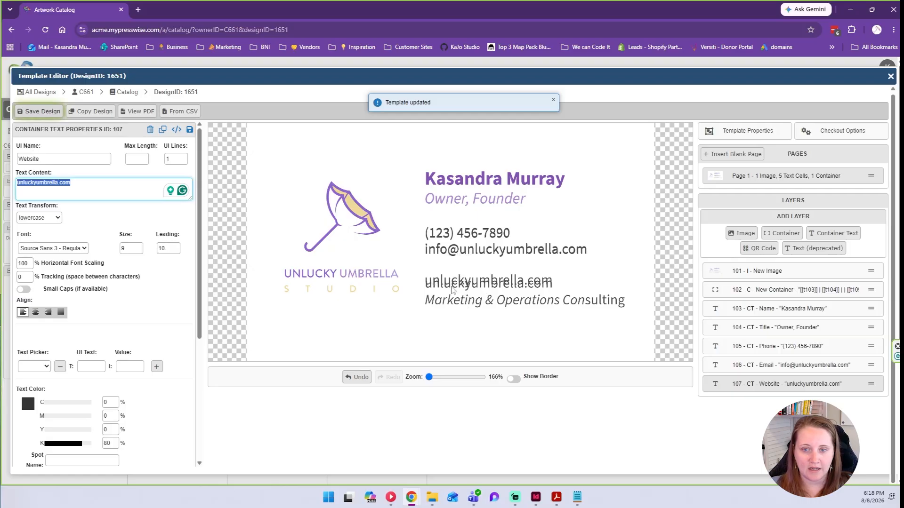
left_click(175, 248)
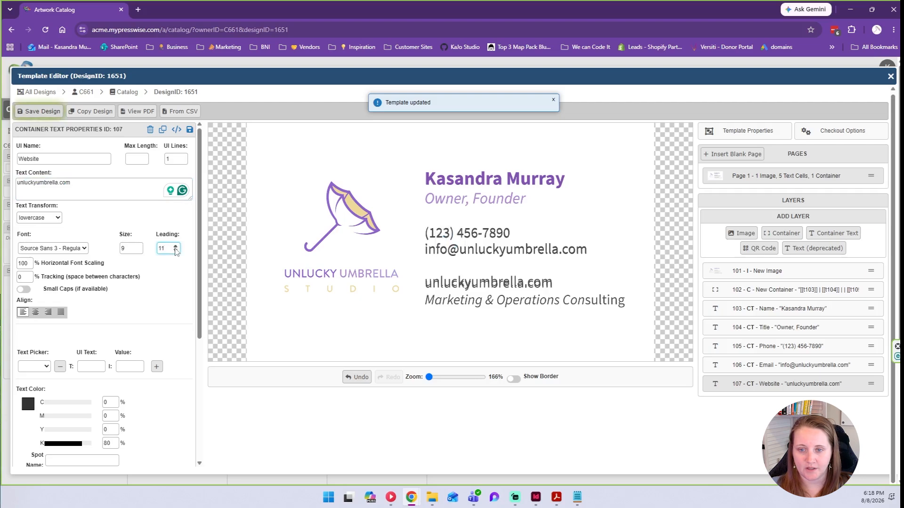
left_click(175, 247)
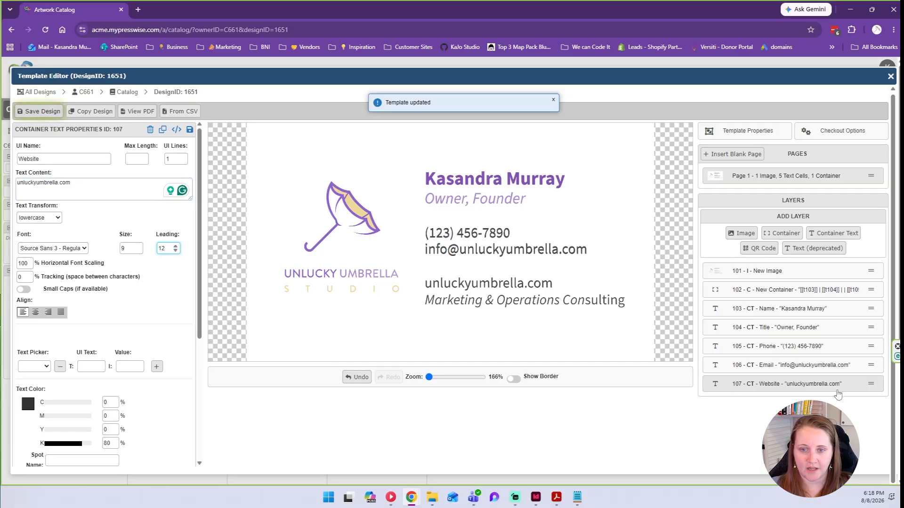
left_click(817, 387)
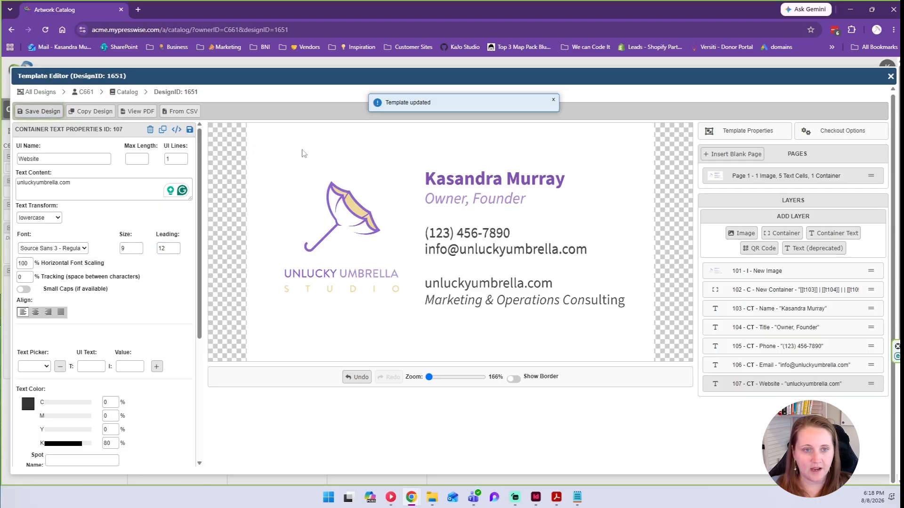
Copy Website to layer 108 named Services, reading 'Marketing & Operations Consulting'.
left_click(162, 130)
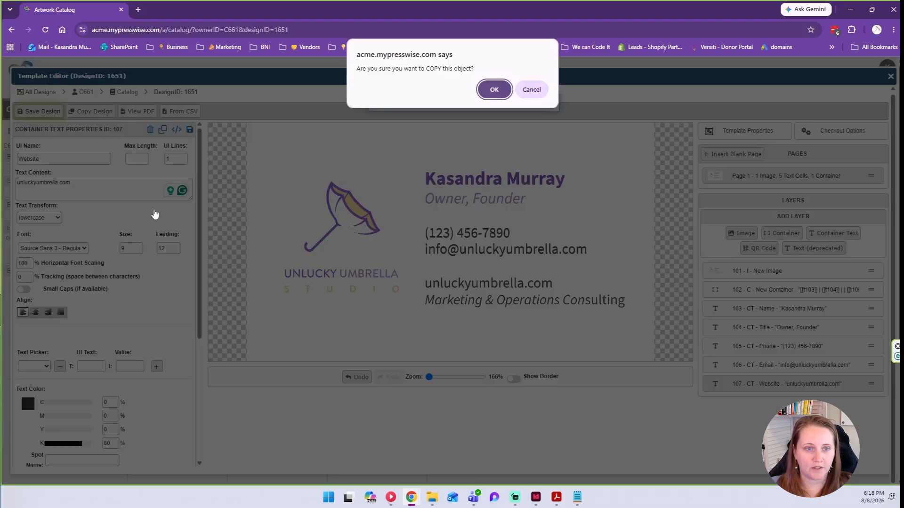
left_click(495, 89)
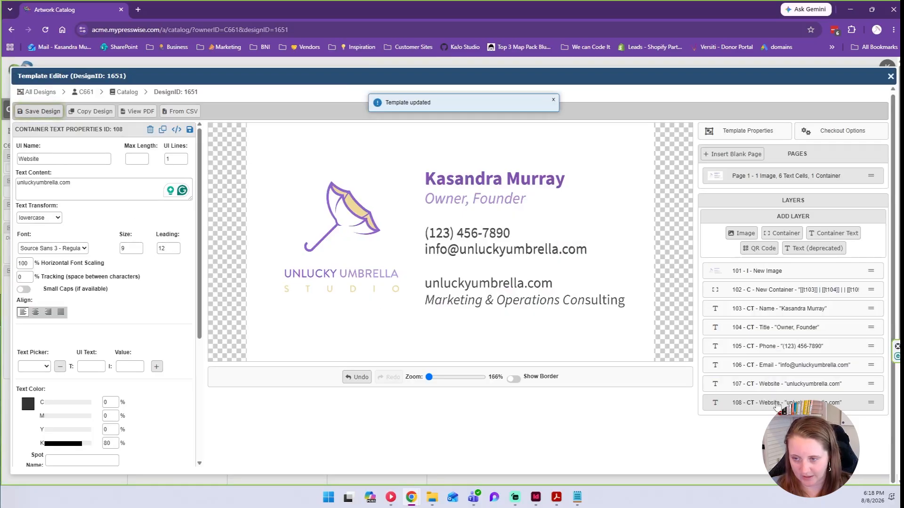
left_click_drag(130, 193, 17, 182)
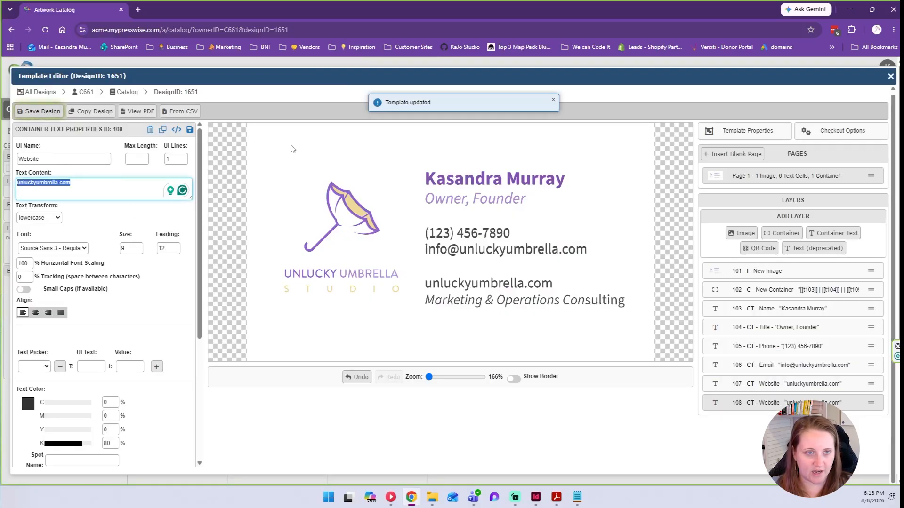
key("shift+Tab")
key("shift+Tab")
key("shift+Tab")
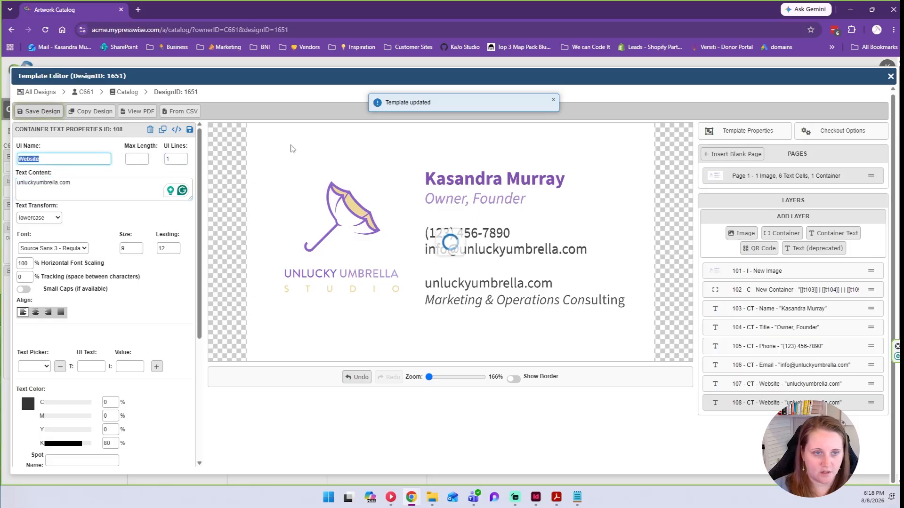
type("Services")
key("Tab")
key("Tab")
key("Tab")
type("Marketing")
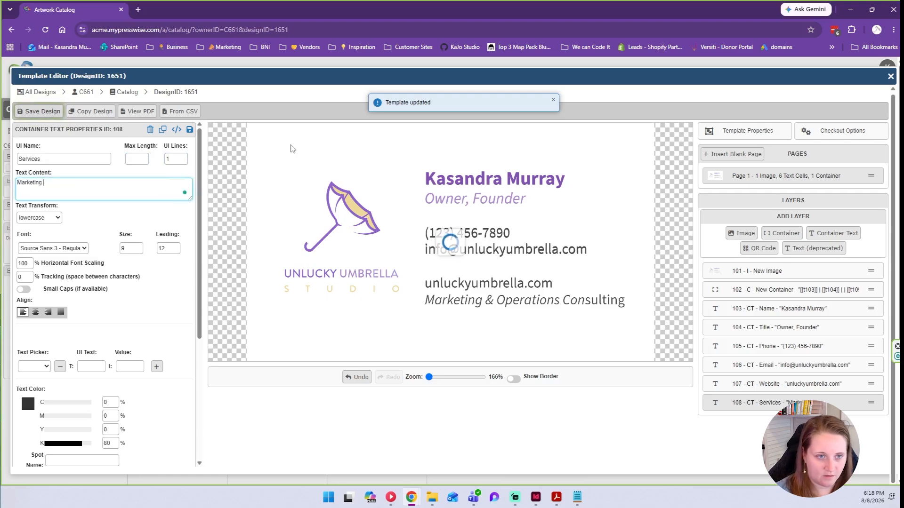
type(" & Operati")
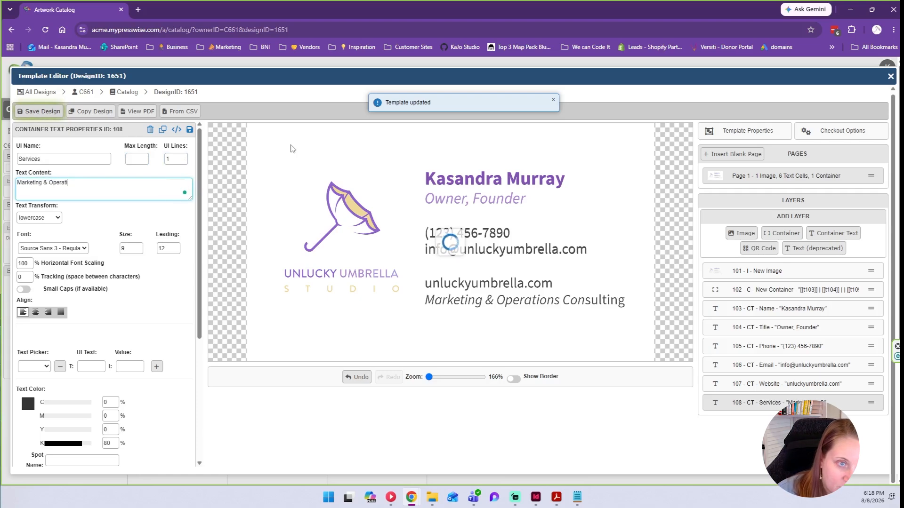
type("ons Consulting")
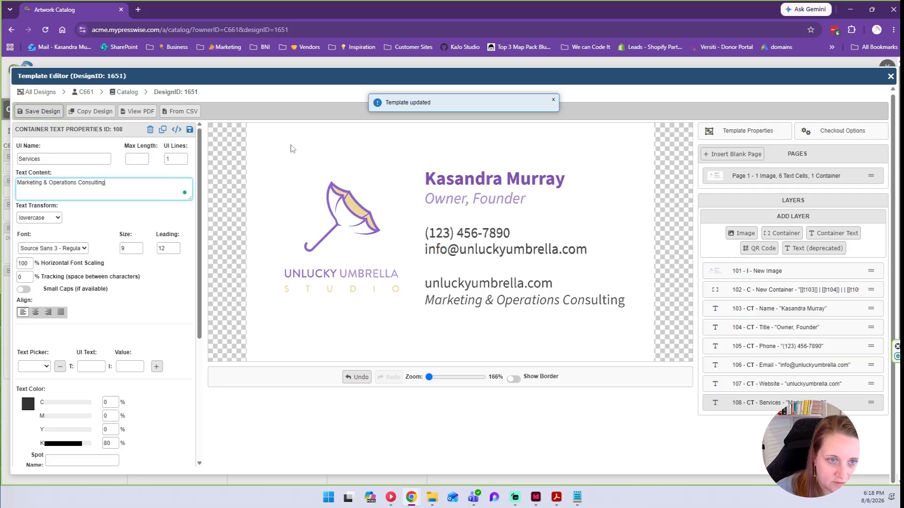
Set the Services leading to 10 and lock the field during shopping.
double_click(164, 248)
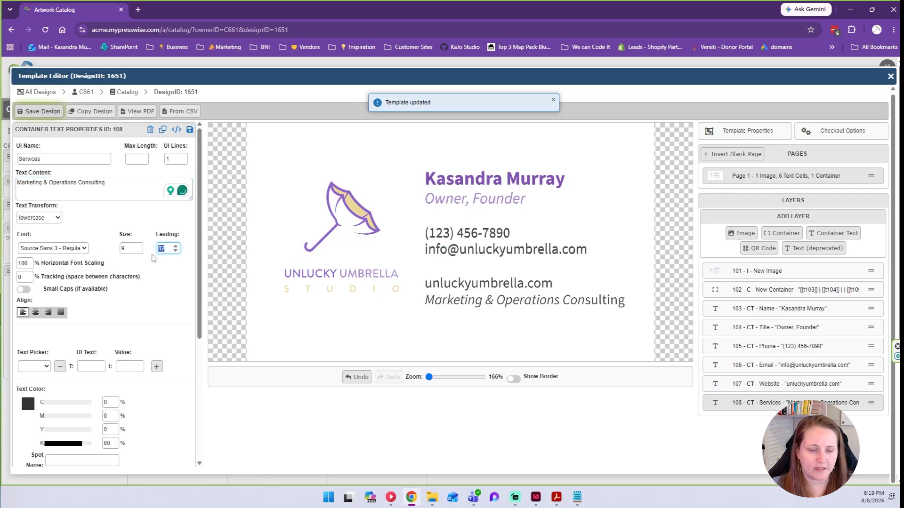
scroll(152, 258, "down", 2)
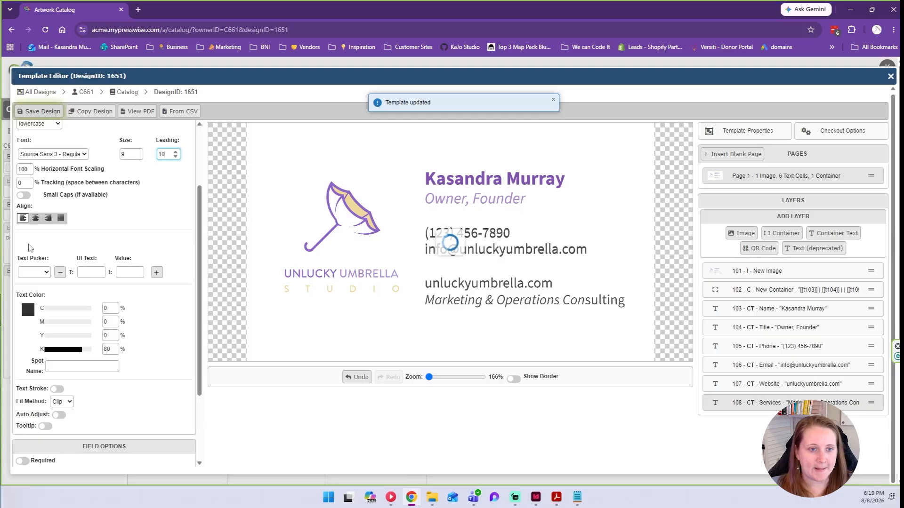
scroll(56, 292, "down", 2)
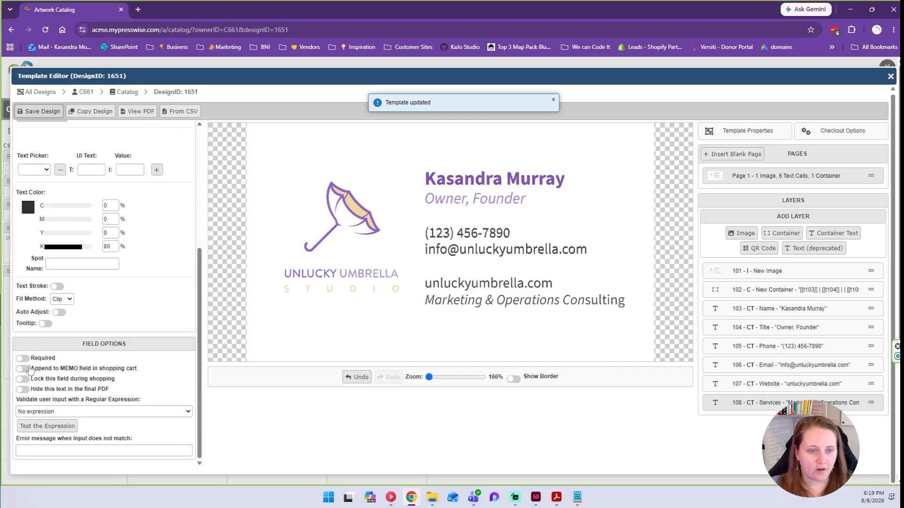
left_click(22, 379)
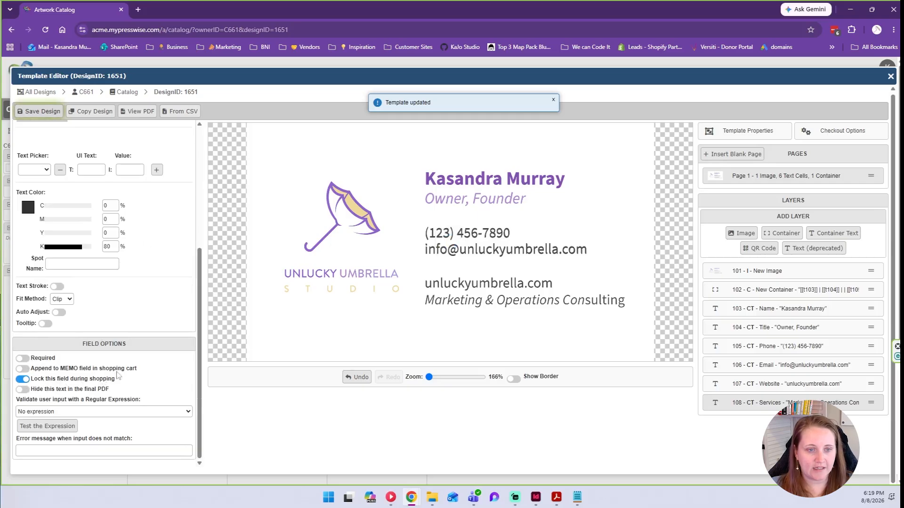
Add [[t108]] to container 102, make it 1.4 in tall, and drag it into place.
left_click(761, 292)
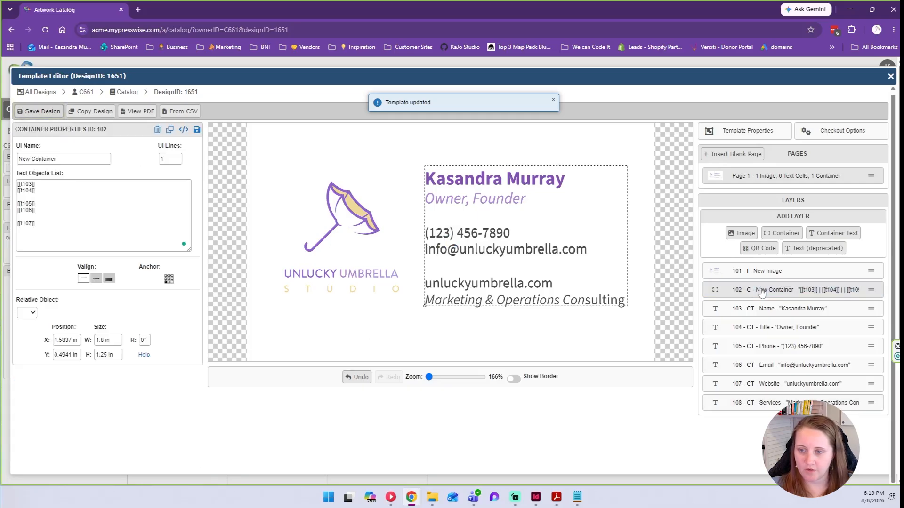
left_click(63, 223)
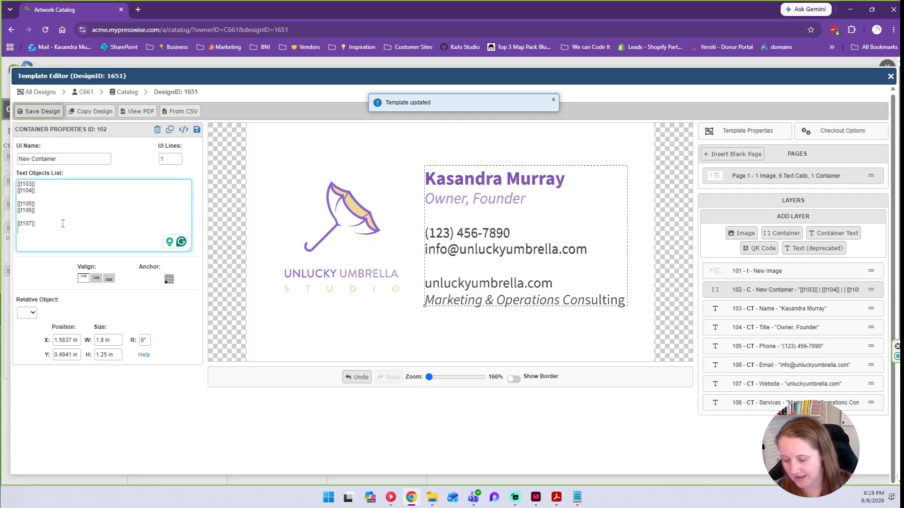
type("[[t")
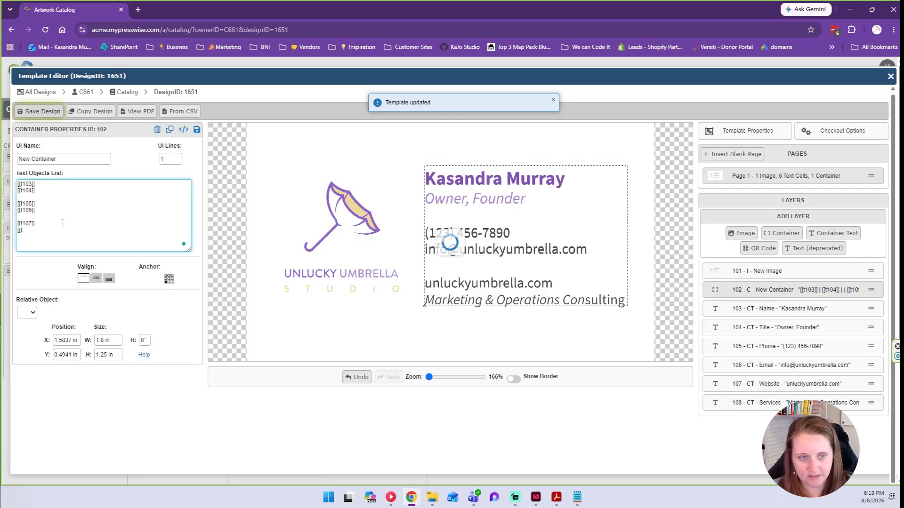
type("108")
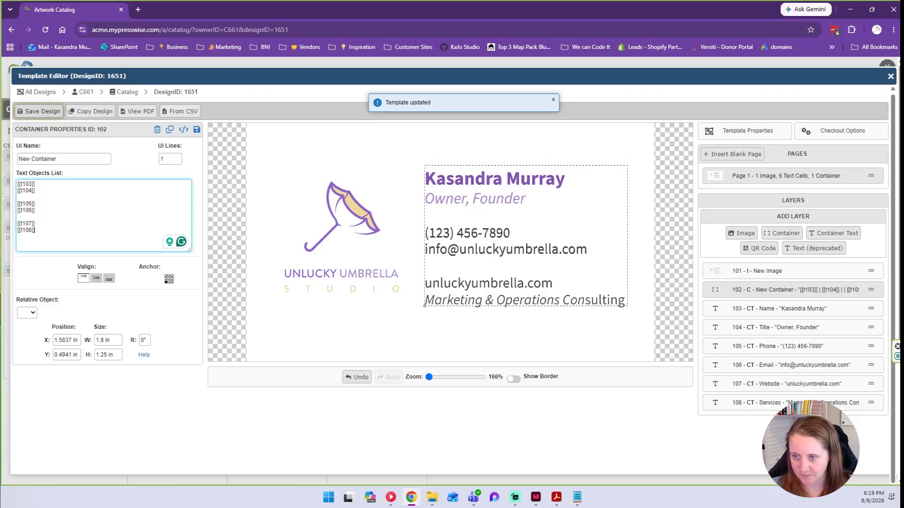
left_click(115, 355)
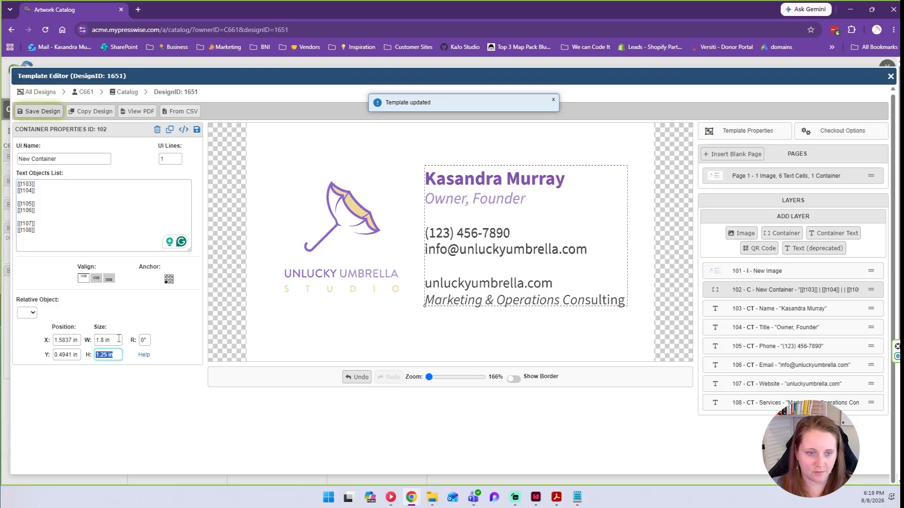
type("1.4")
left_click(296, 428)
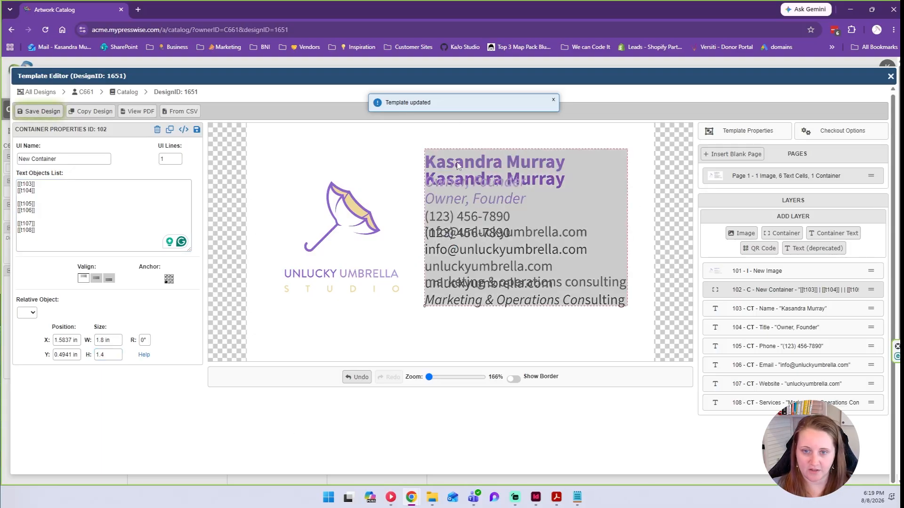
left_click_drag(457, 167, 455, 184)
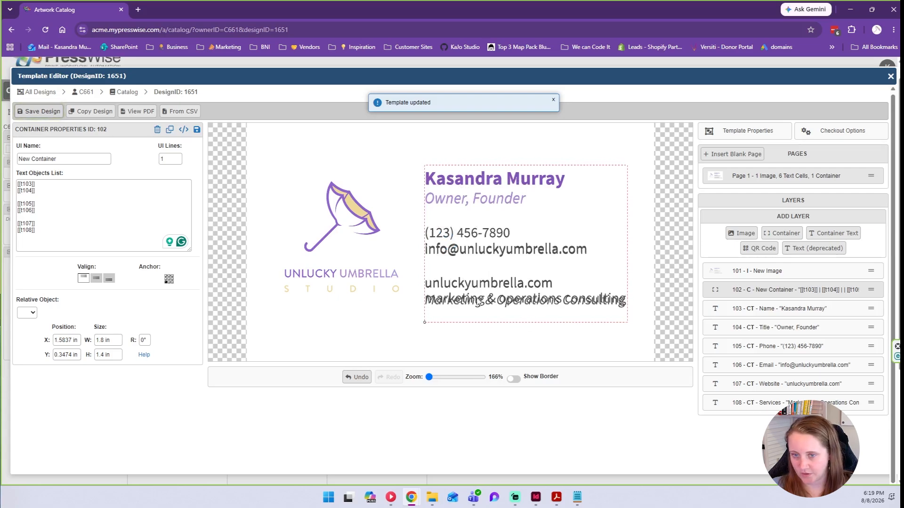
Remove the lowercase transform from the Services text and raise its leading to 11.
left_click(536, 299)
left_click(42, 218)
left_click(37, 230)
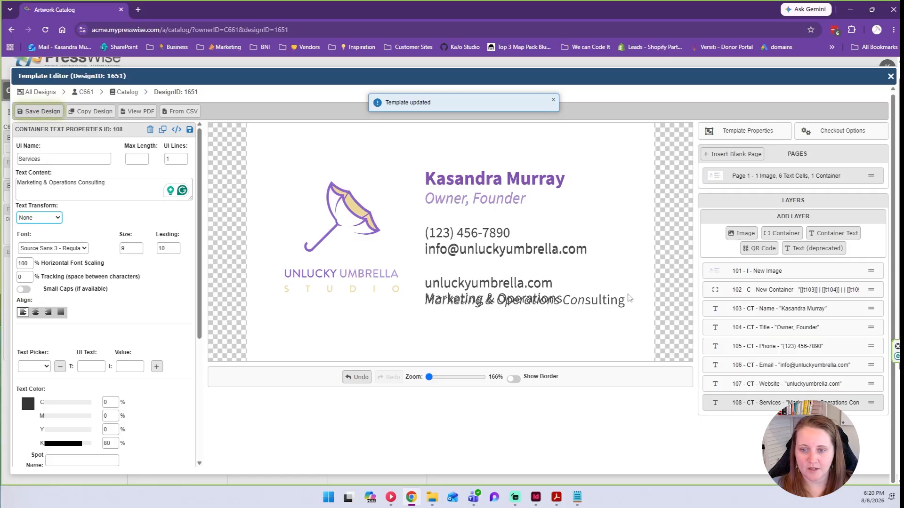
left_click(175, 247)
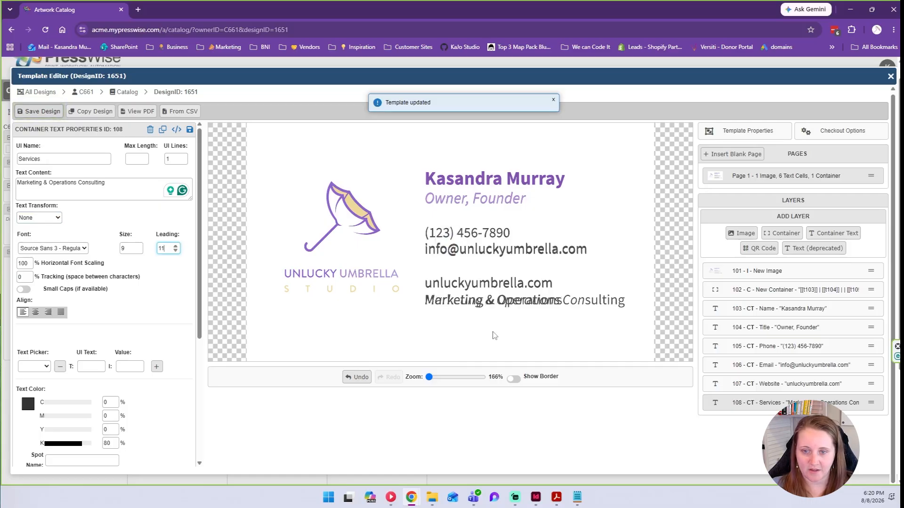
Set the Services line to Source Sans 3 - Italic and save the template.
left_click(77, 250)
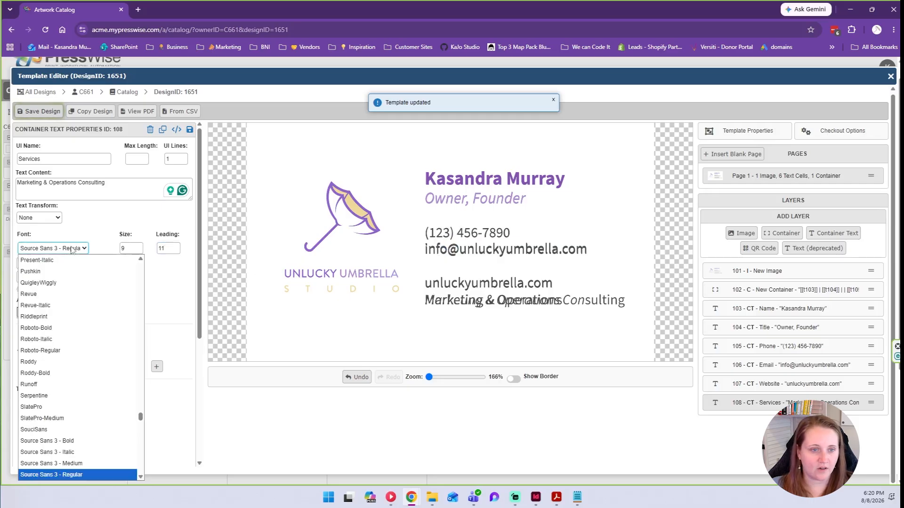
left_click(84, 448)
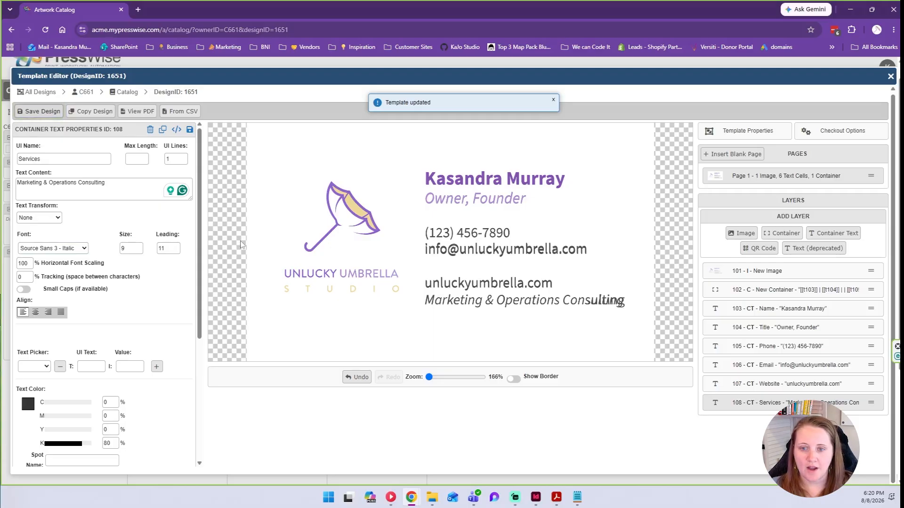
left_click(52, 113)
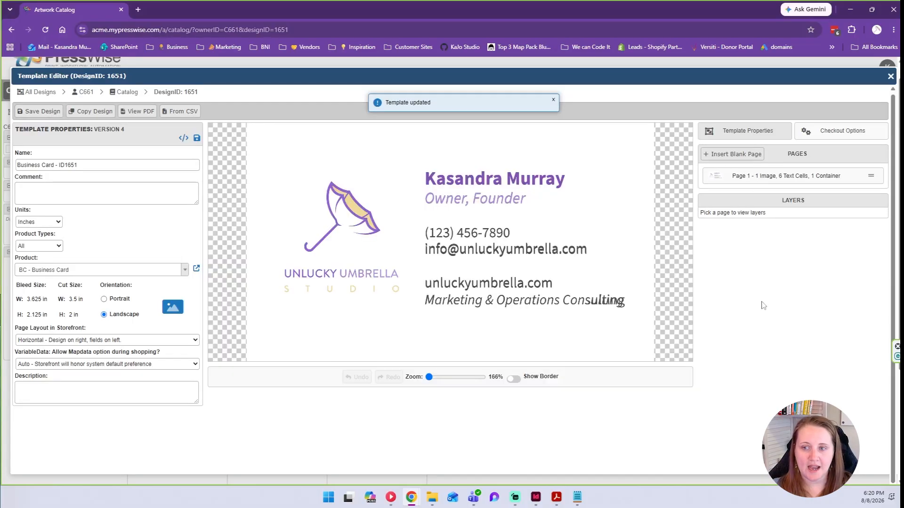
Insert a blank second page with an image layer and browse to the Unlucky Umbrella Studio assets.
left_click(731, 155)
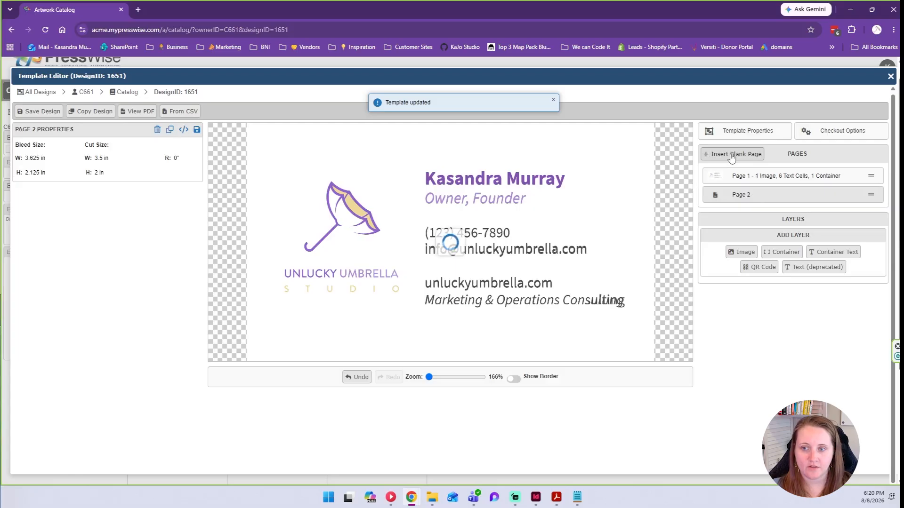
left_click(740, 253)
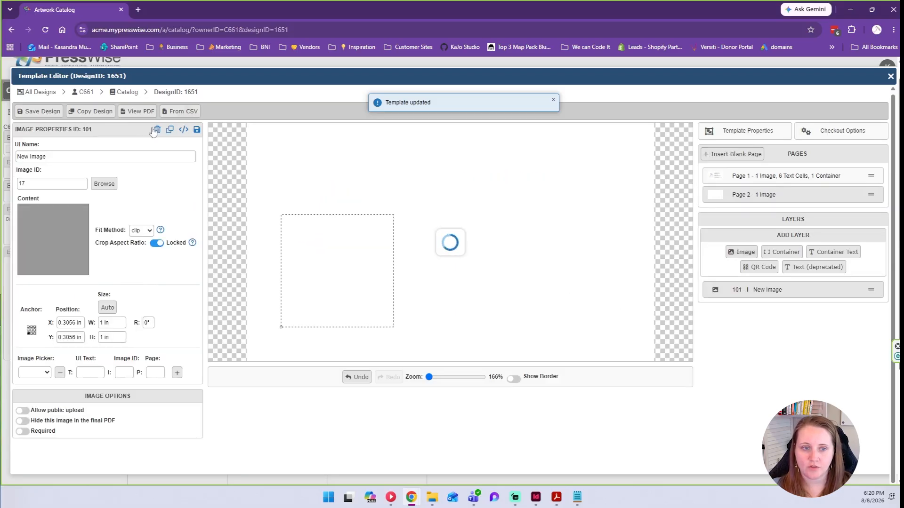
left_click(103, 183)
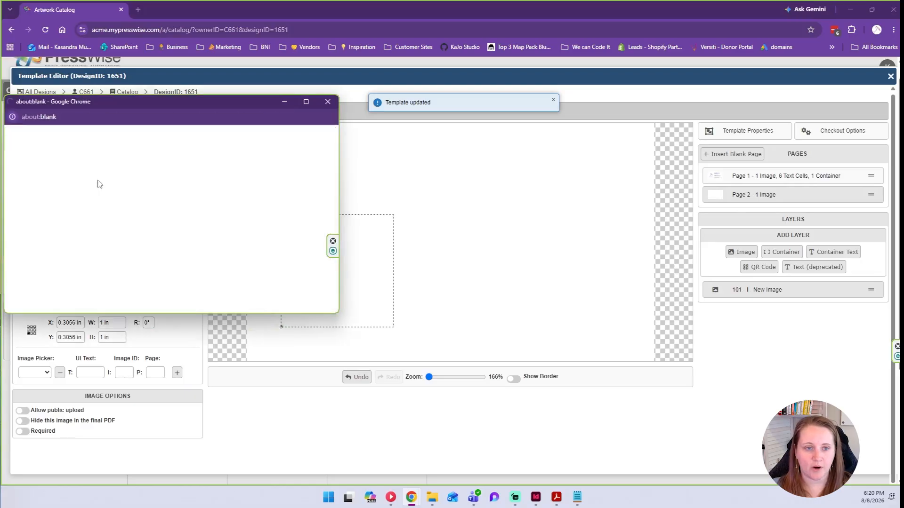
left_click_drag(333, 312, 489, 381)
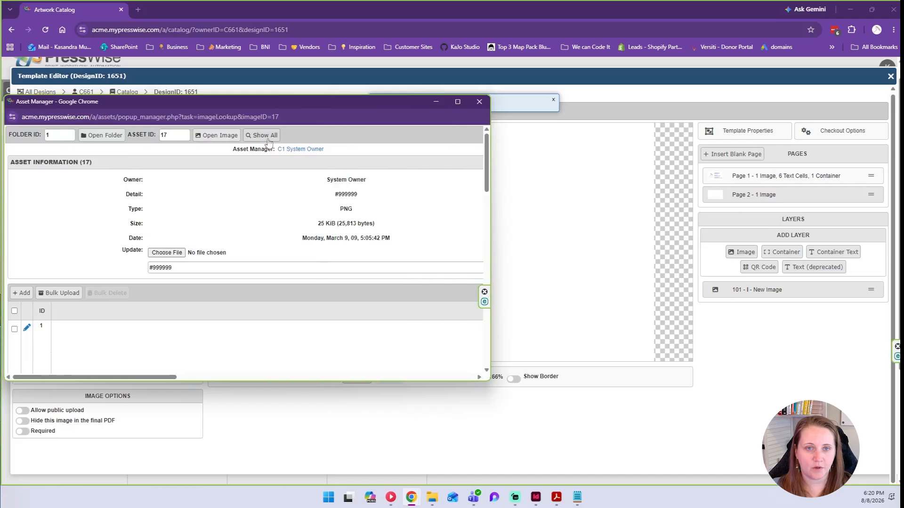
left_click(268, 140)
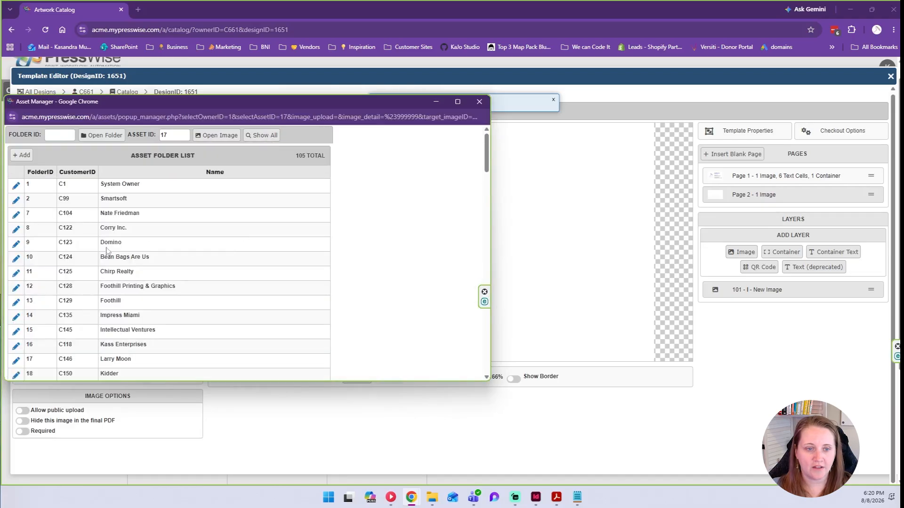
left_click_drag(486, 155, 486, 353)
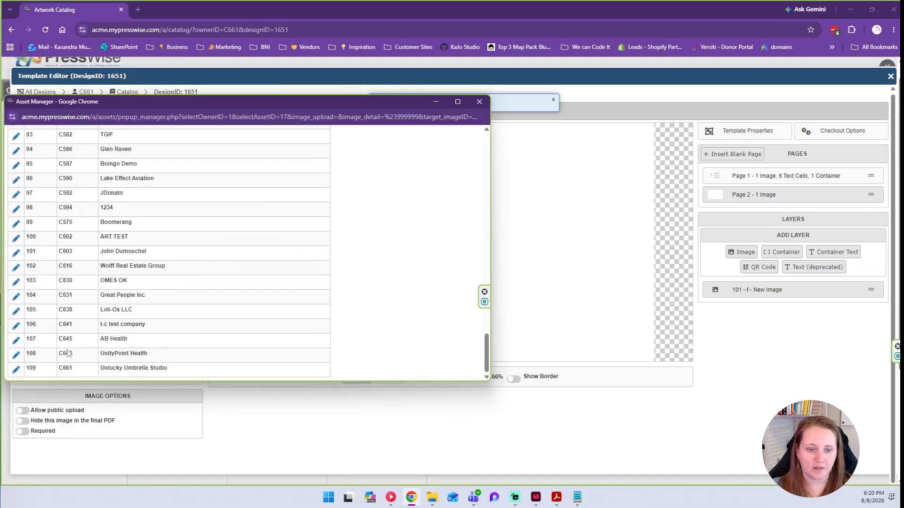
left_click(16, 369)
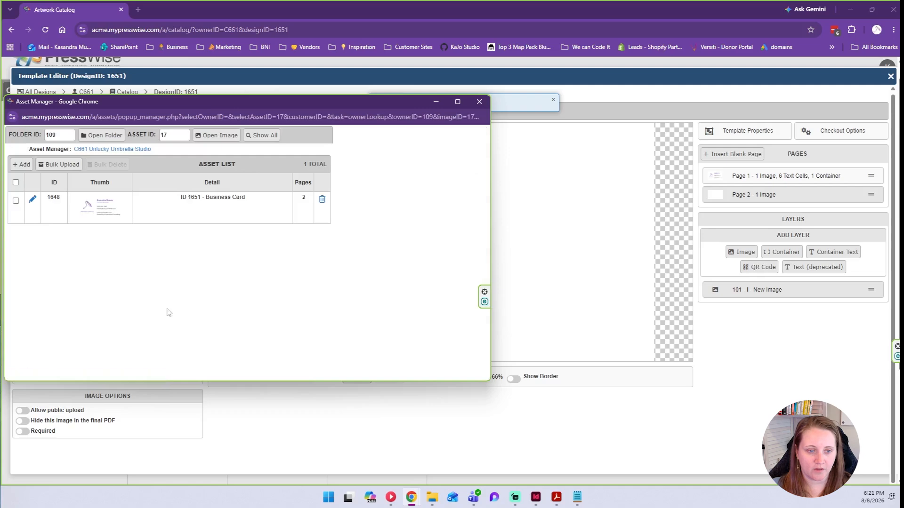
Copy asset ID 1648 and paste it into the image layer's Image ID.
left_click_drag(47, 199, 64, 198)
right_click(56, 196)
left_click(66, 206)
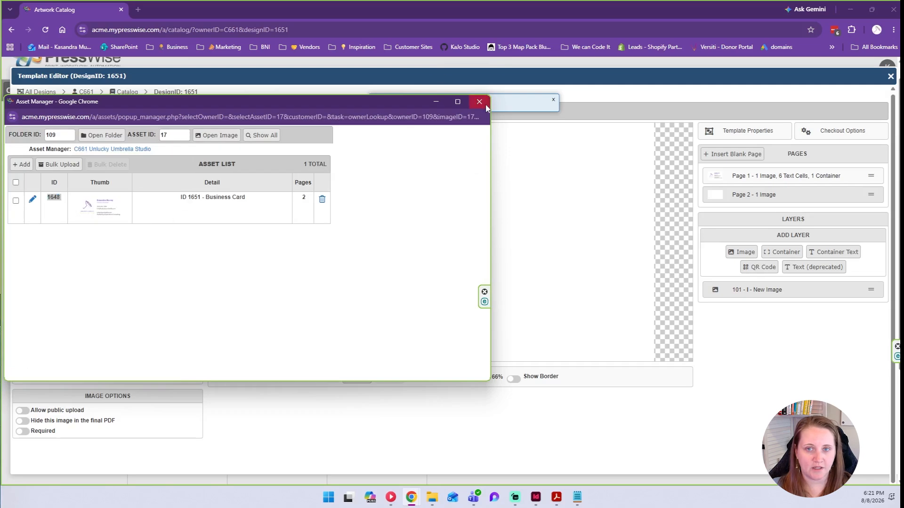
left_click(485, 106)
left_click(66, 184)
key("ctrl+v")
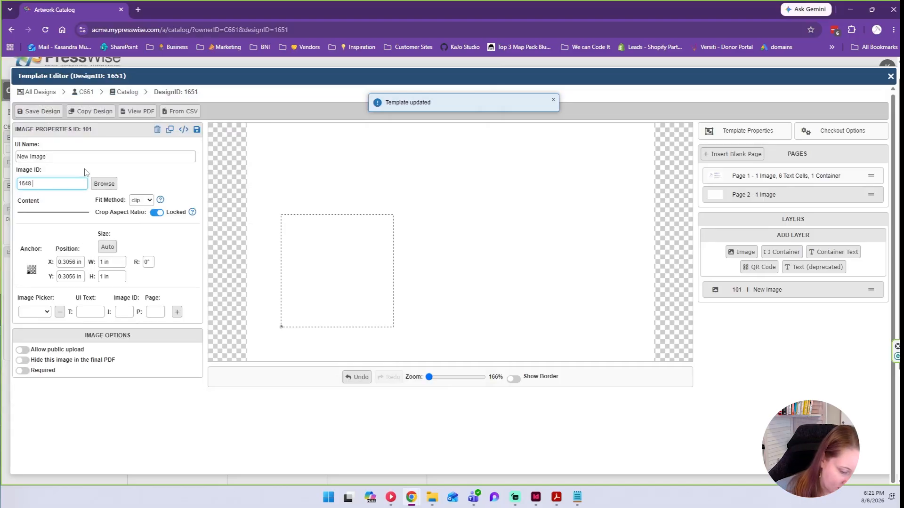
Apply image ID 1648, save the design, and set the page-2 image to PDF page 2.
left_click(85, 172)
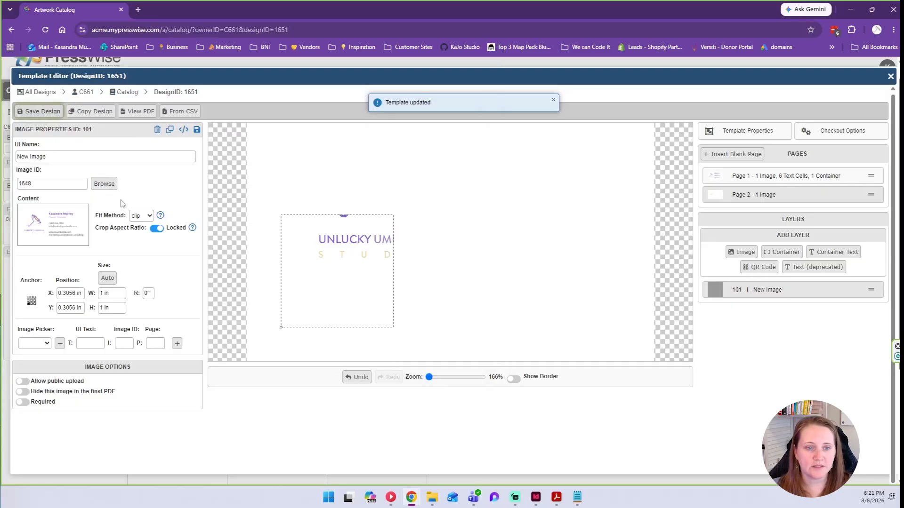
left_click(197, 130)
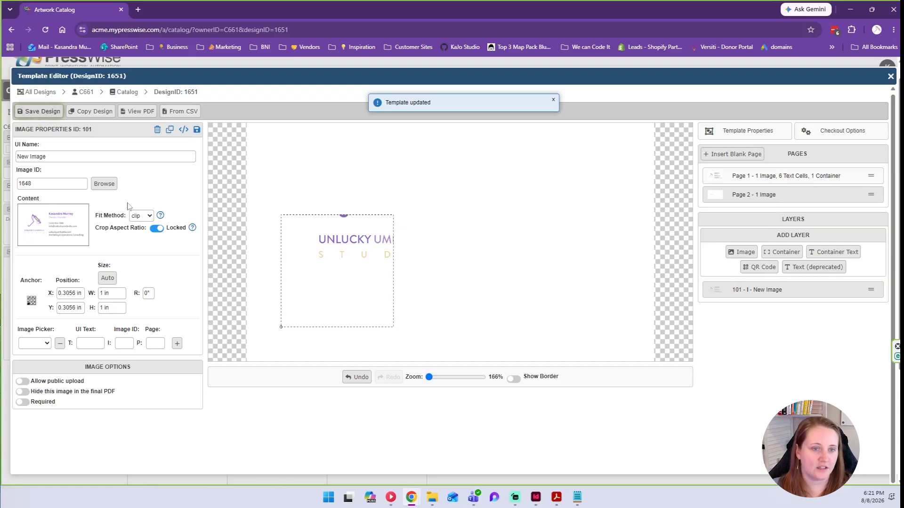
left_click(748, 177)
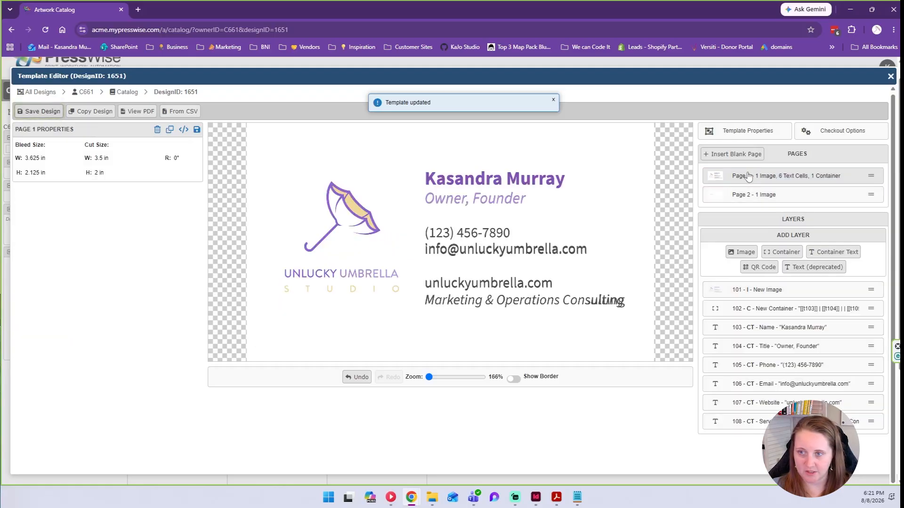
left_click(761, 196)
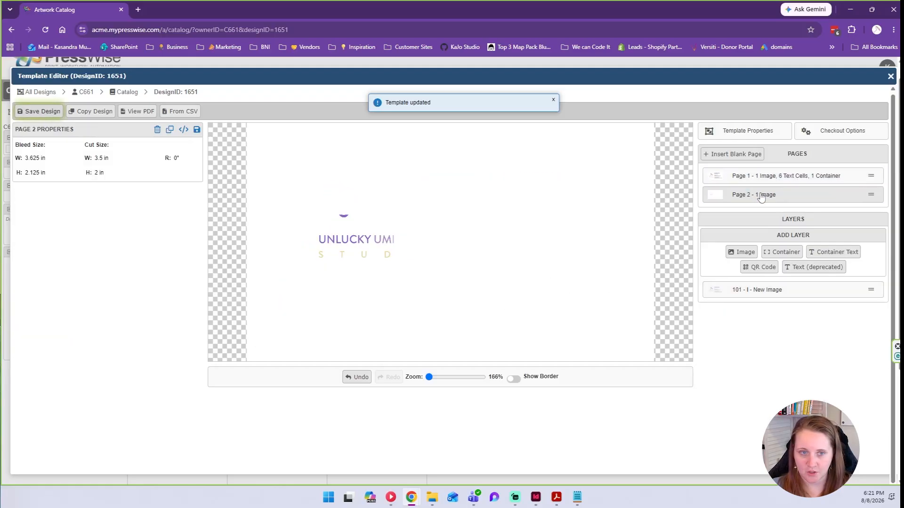
left_click(747, 290)
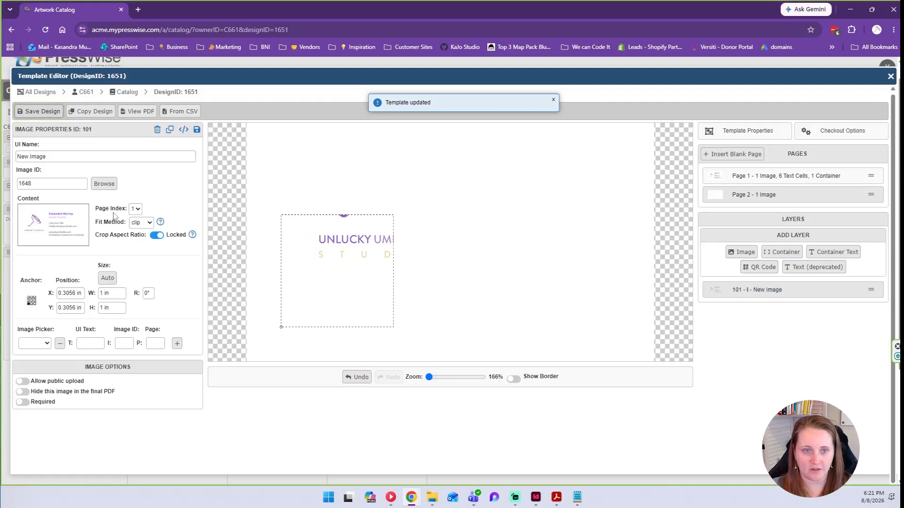
left_click(136, 208)
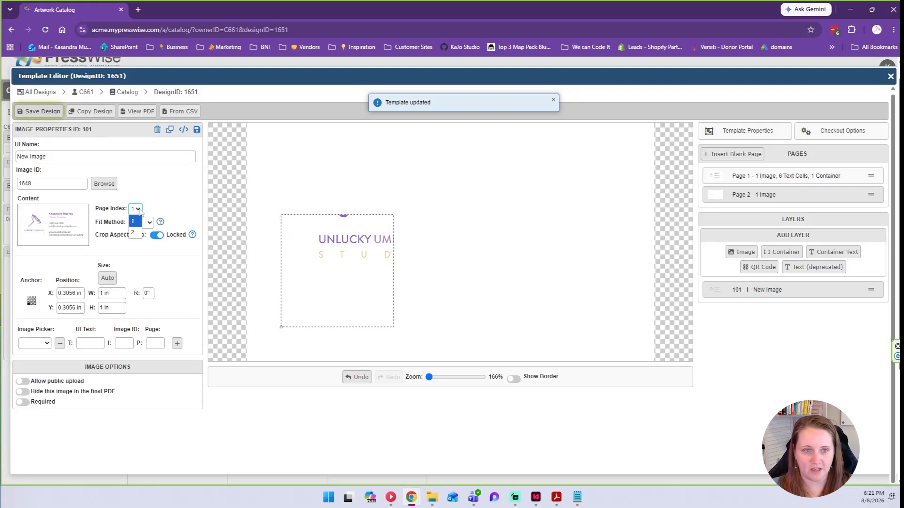
left_click(135, 233)
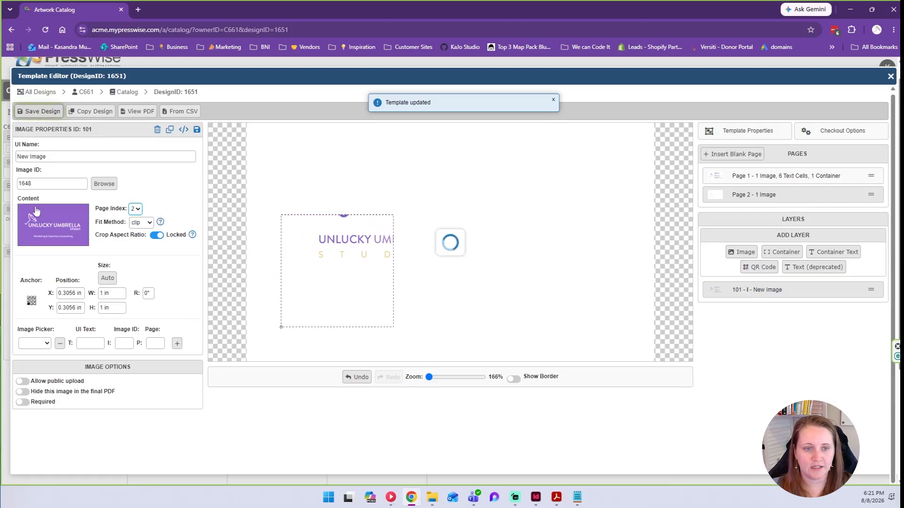
Position the page-2 image at X 0, Y 0, sized 3.625 × 2.125 in.
double_click(65, 292)
type("0")
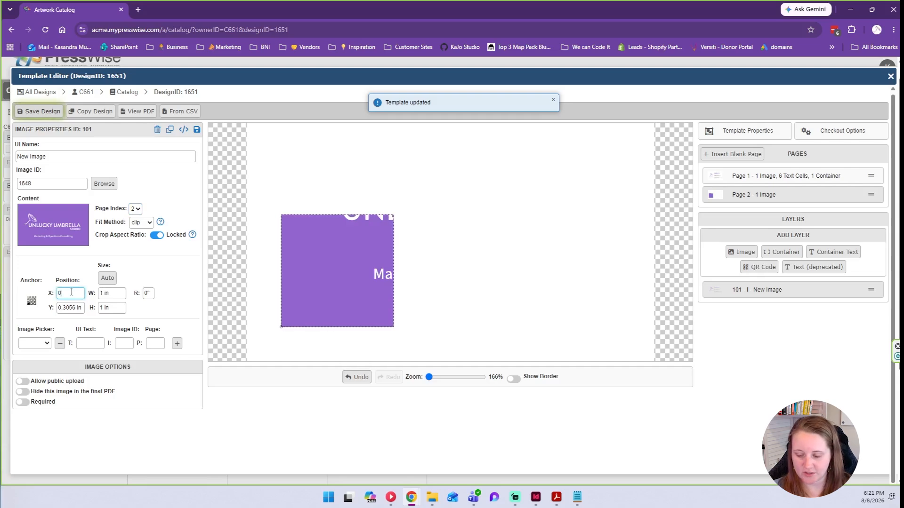
left_click(69, 308)
triple_click(69, 307)
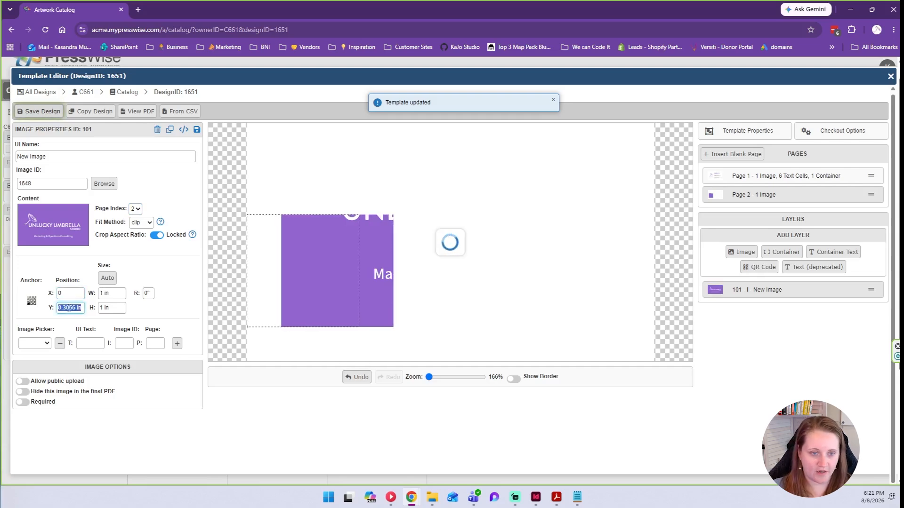
type("0")
key("Tab")
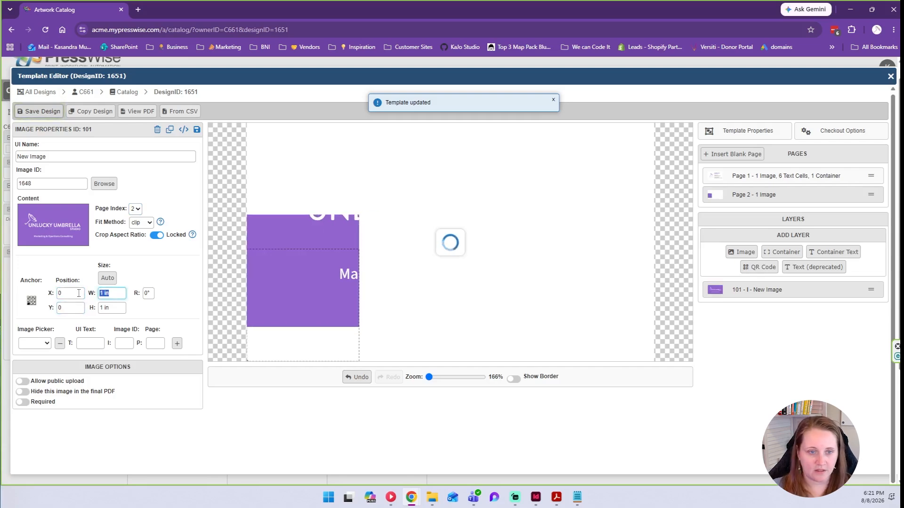
type("3")
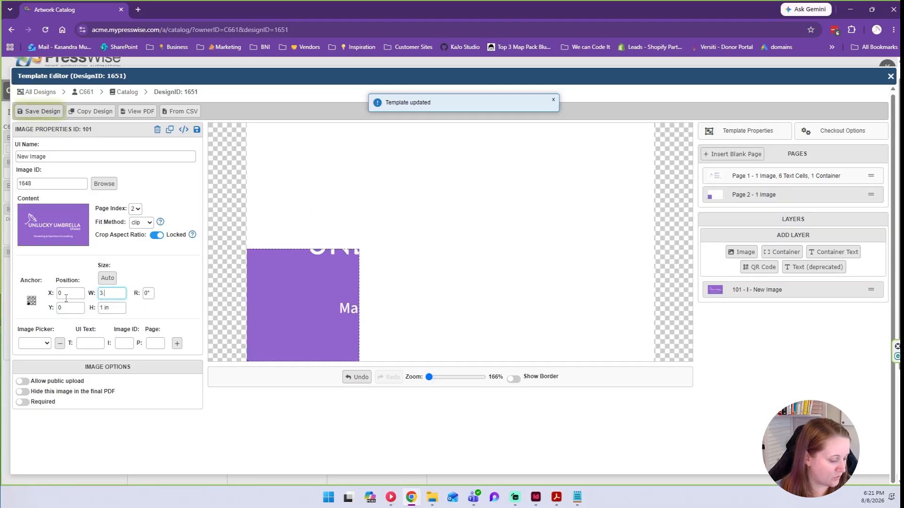
type(".625")
key("Tab")
type("2.125")
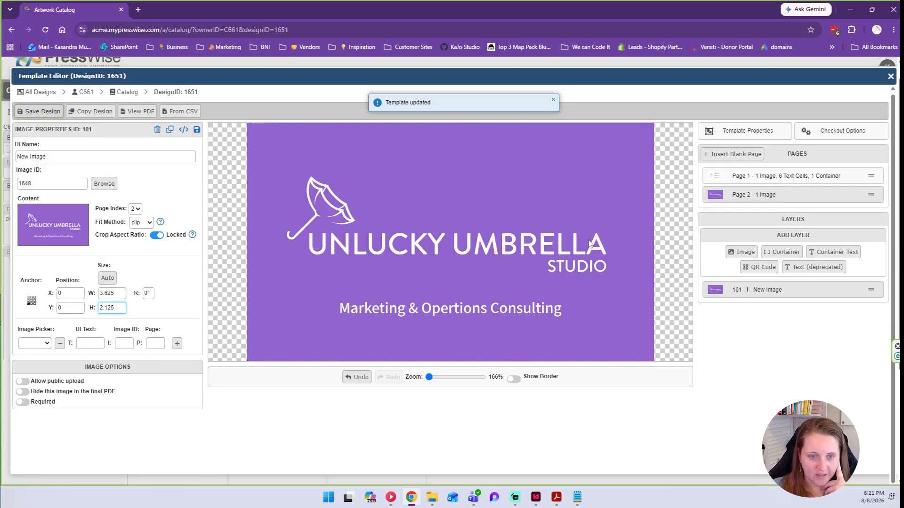
left_click(820, 176)
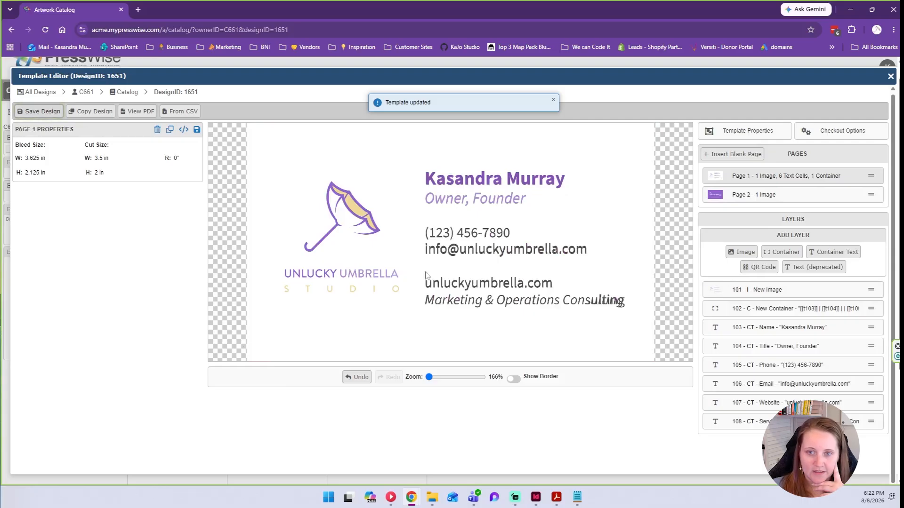
Open asset 1648's details from page 1's image layer 101, then switch to Acrobat.
left_click(734, 290)
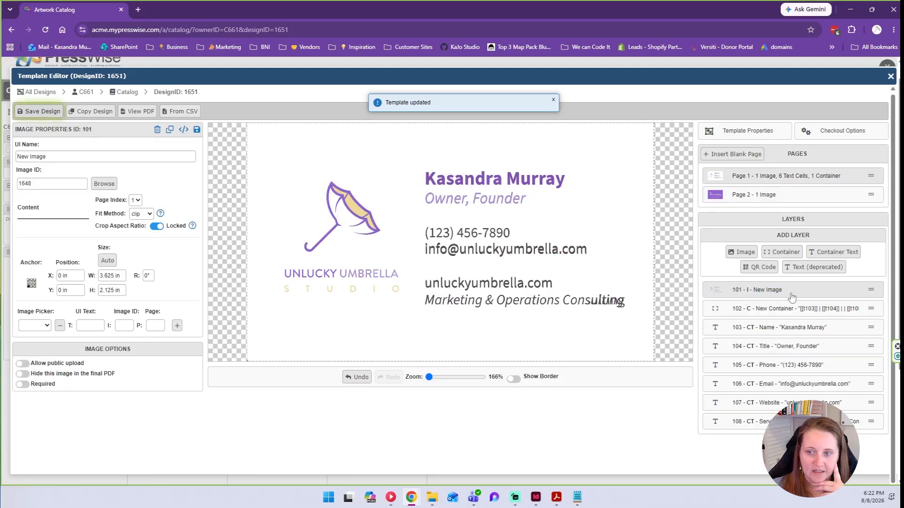
left_click(104, 184)
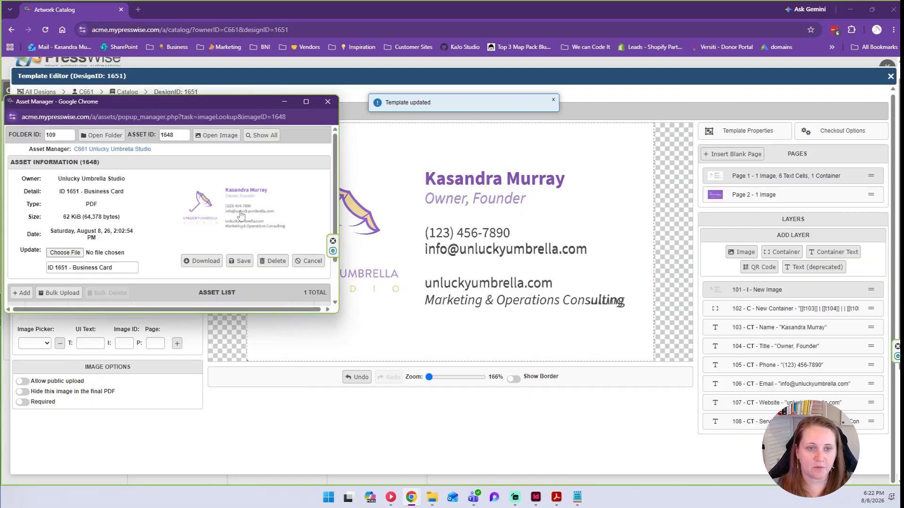
left_click(553, 494)
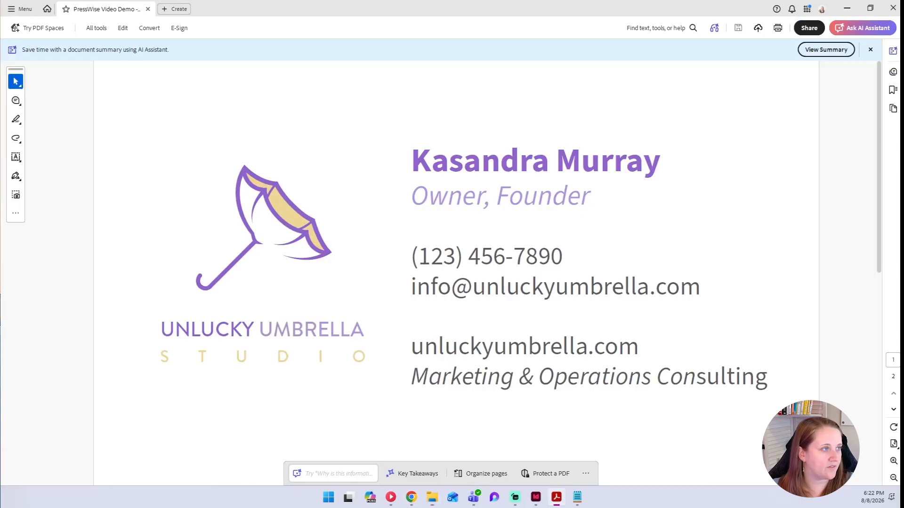
Scroll through the blank card PDF's logo-only front and purple back pages.
scroll(493, 245, "down", 5)
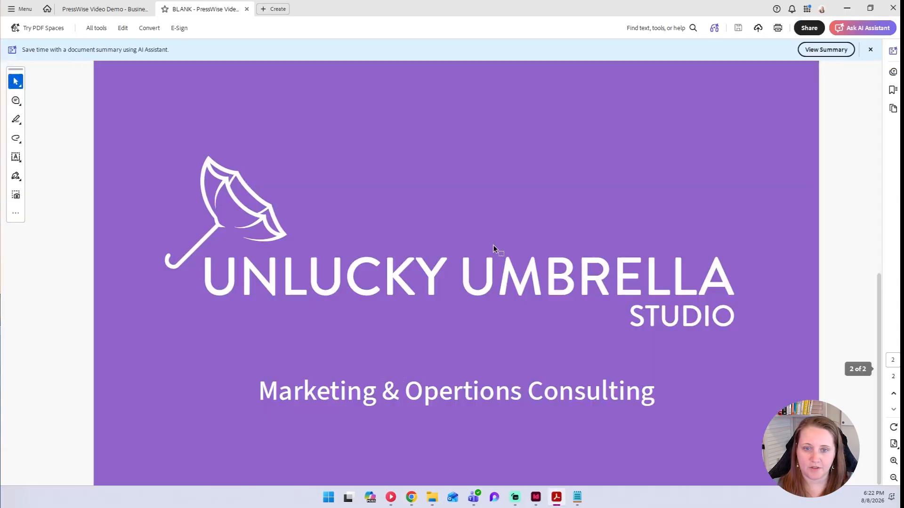
scroll(516, 262, "up", 5)
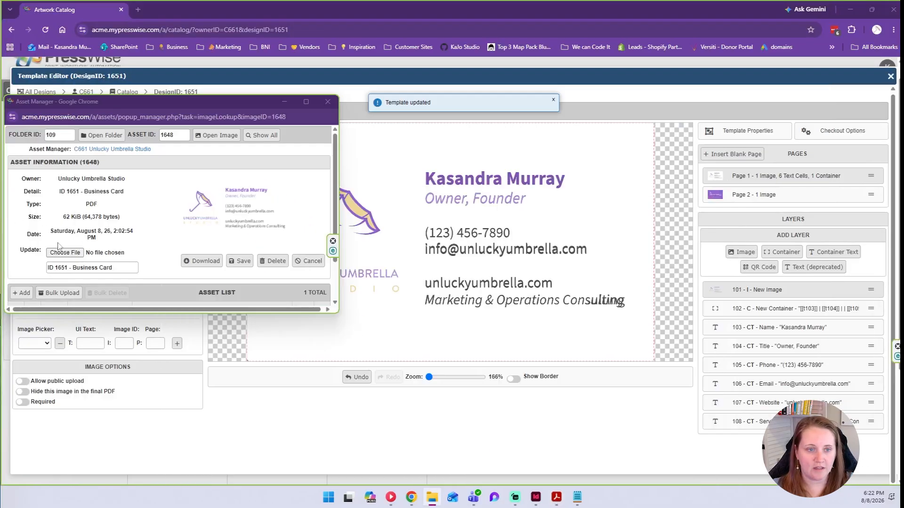
Replace asset 1648's artwork with the updated blank PDF and save the template design.
mouse_move(59, 250)
left_mouse_down()
mouse_move(67, 243)
mouse_move(65, 254)
left_mouse_up()
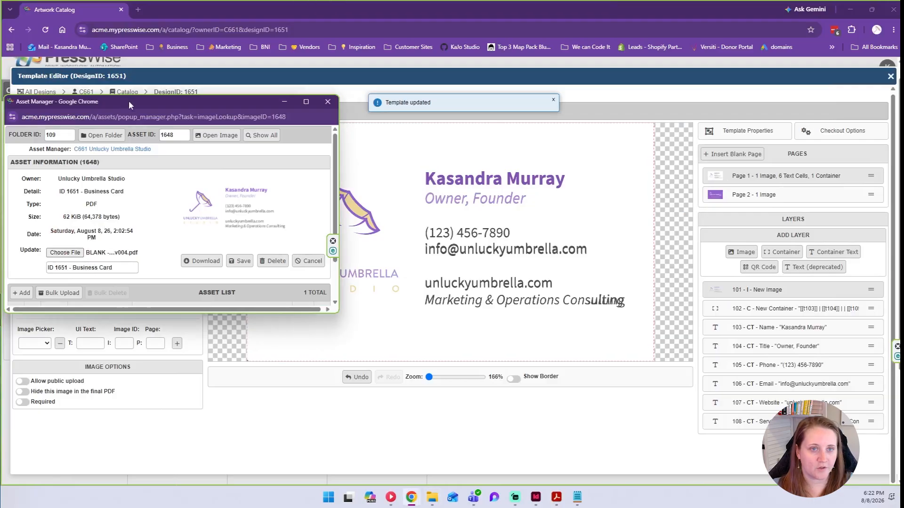
left_click_drag(125, 101, 160, 99)
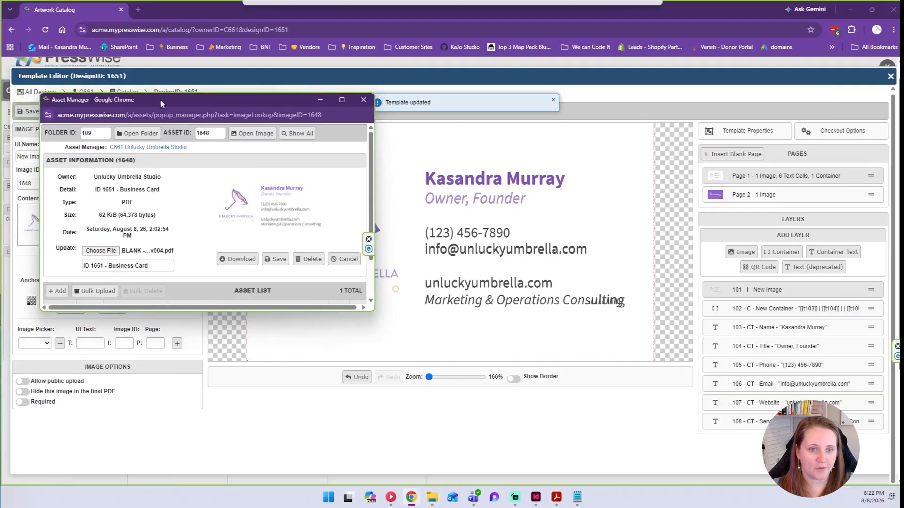
left_click(276, 260)
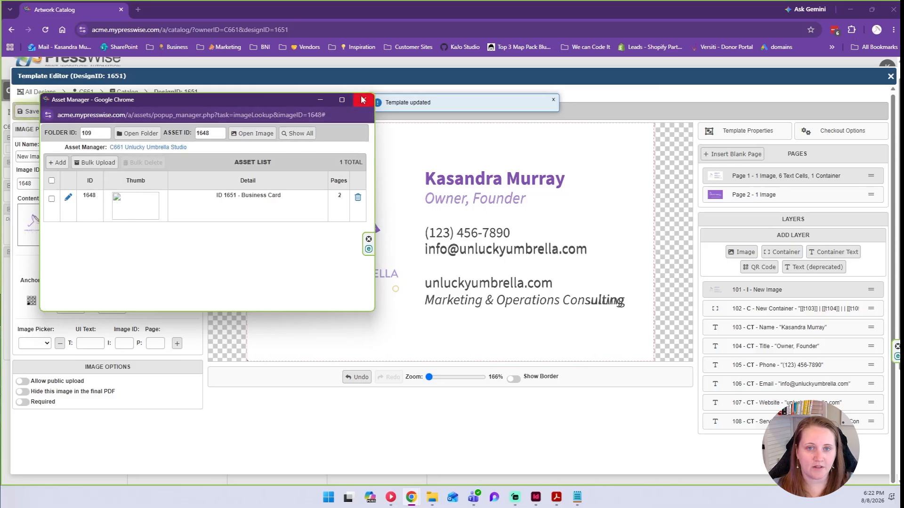
left_click_drag(282, 105, 366, 127)
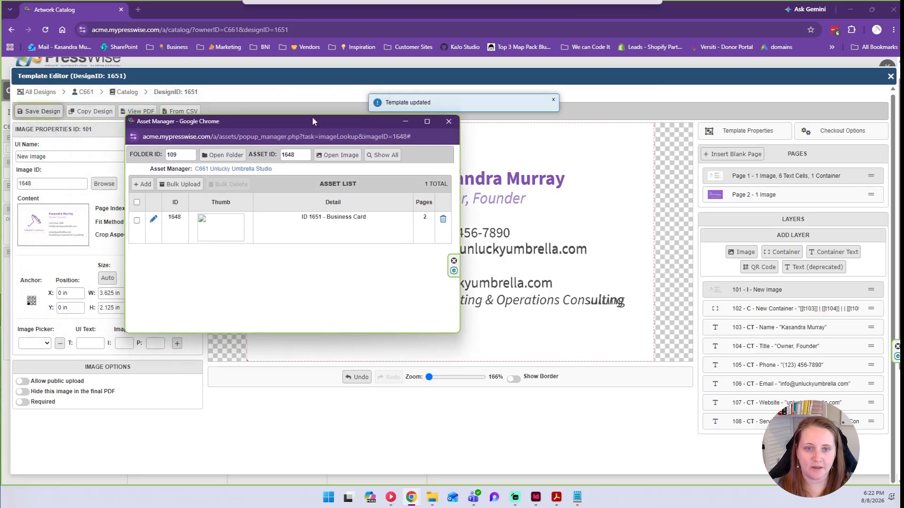
left_click(448, 121)
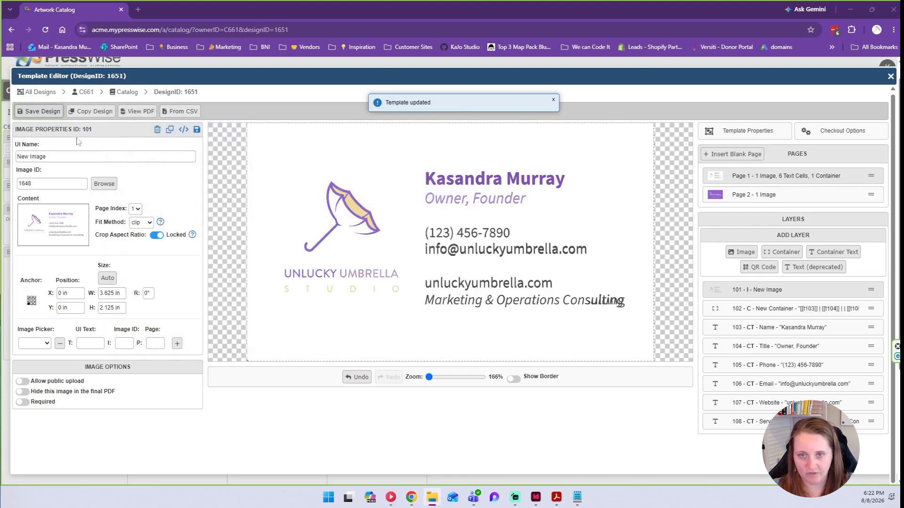
left_click(32, 113)
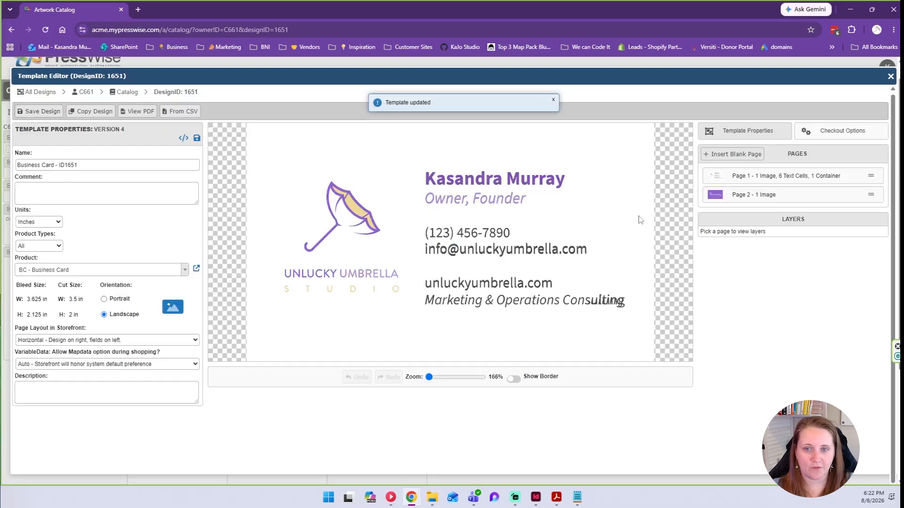
Confirm page 1's image layer uses Image ID 1648, re-entering the value.
left_click(740, 183)
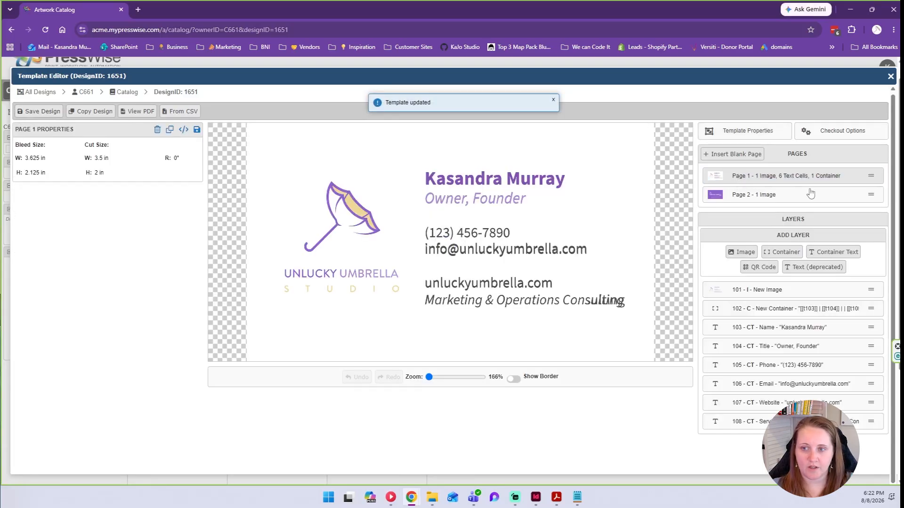
left_click(759, 291)
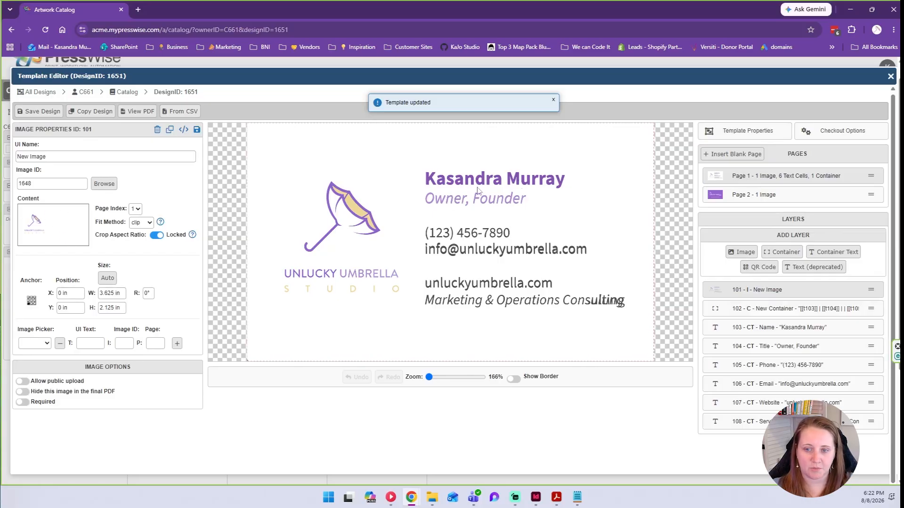
left_click(68, 187)
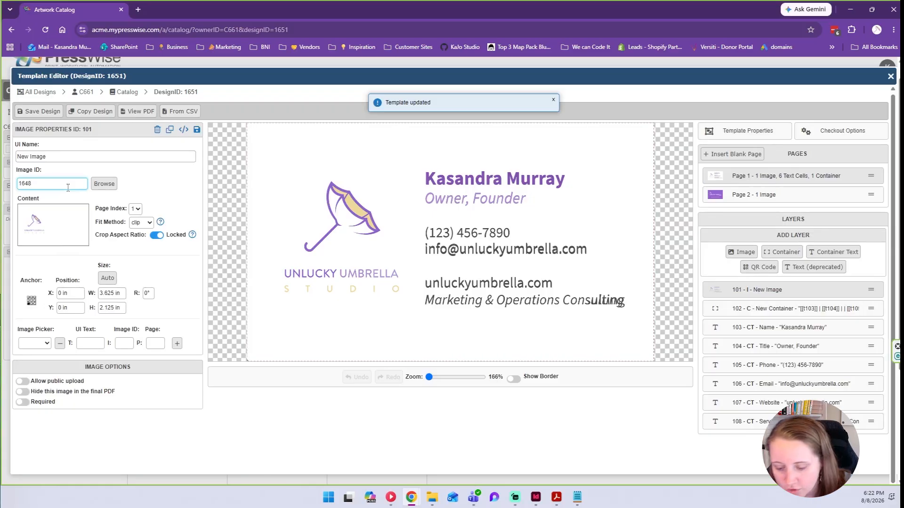
key("BackSpace")
type("7")
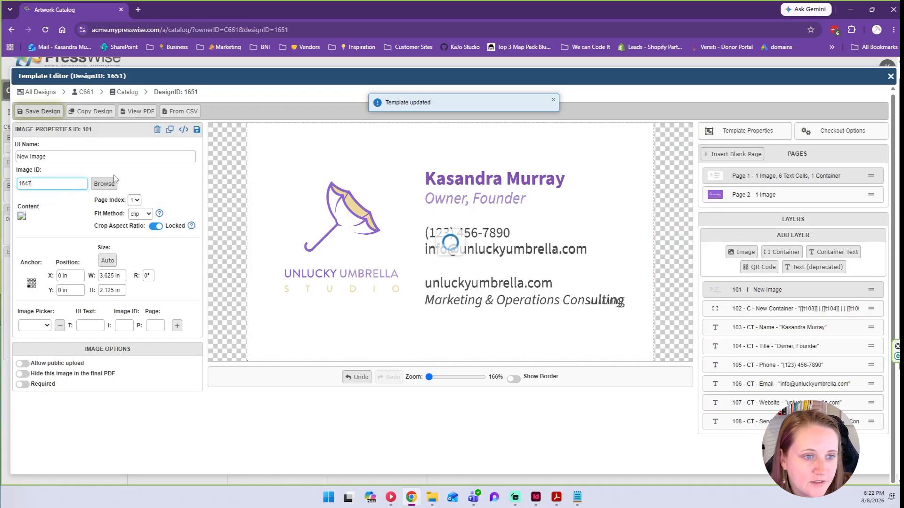
left_click(68, 185)
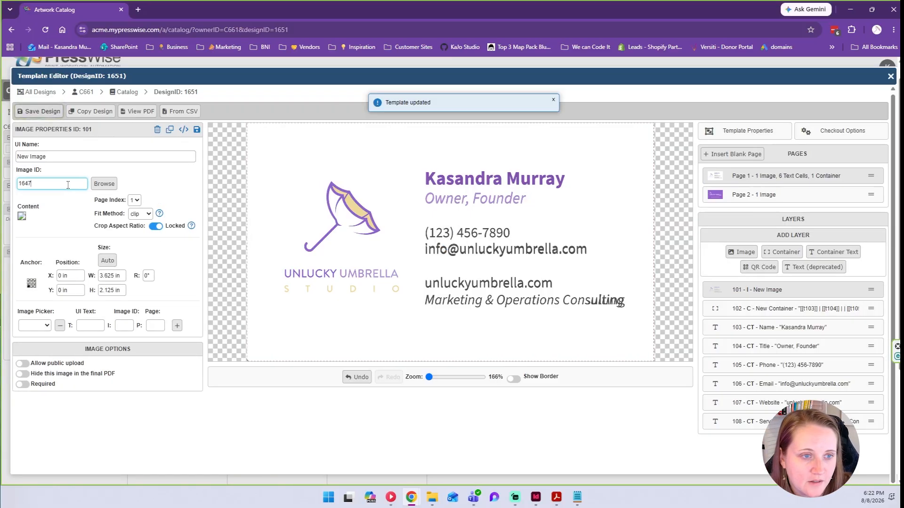
key("BackSpace")
type("8")
left_click(82, 160)
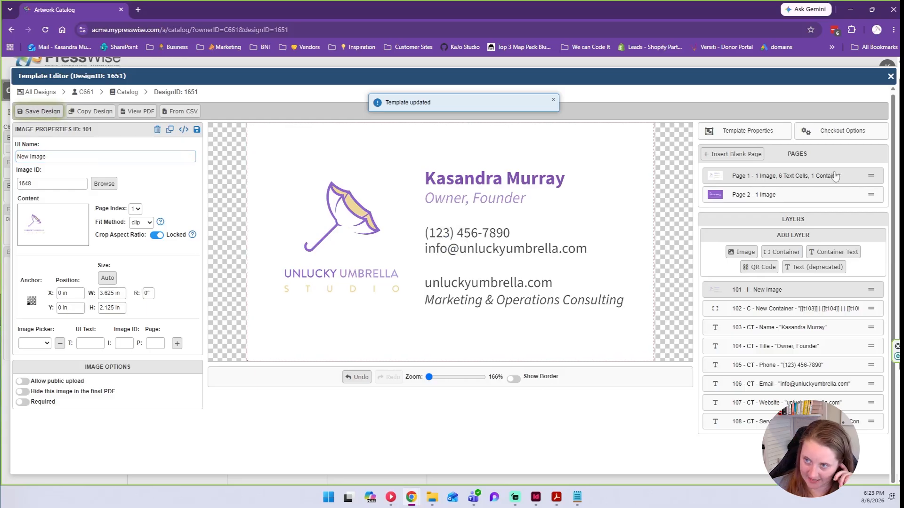
In the template's checkout options, leave front inks access blank.
left_click(846, 136)
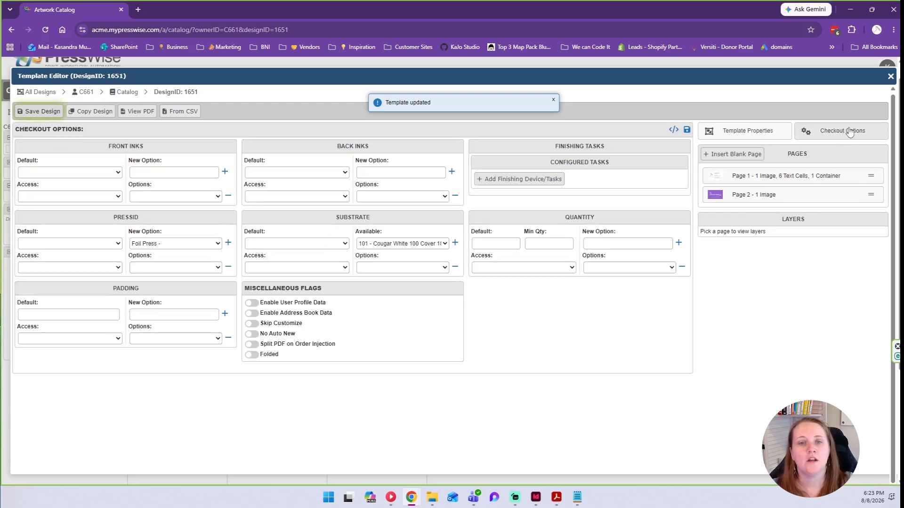
left_click(117, 197)
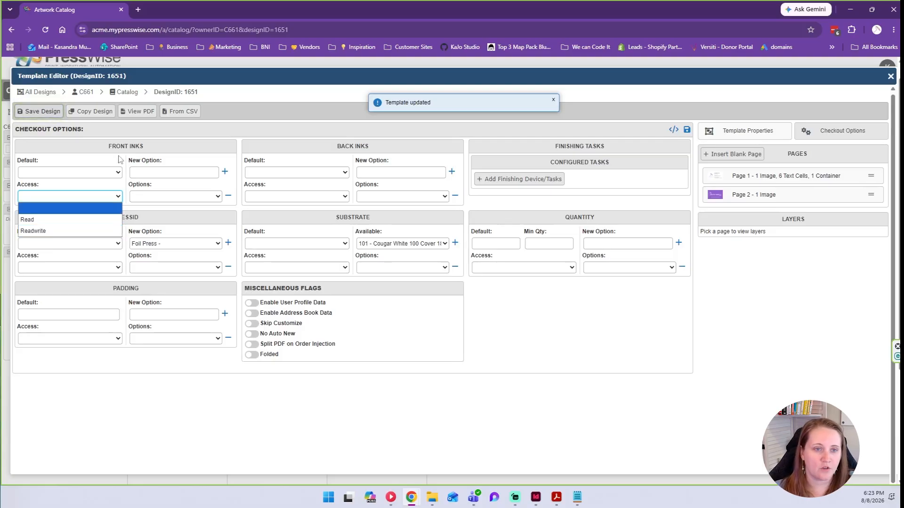
left_click(108, 208)
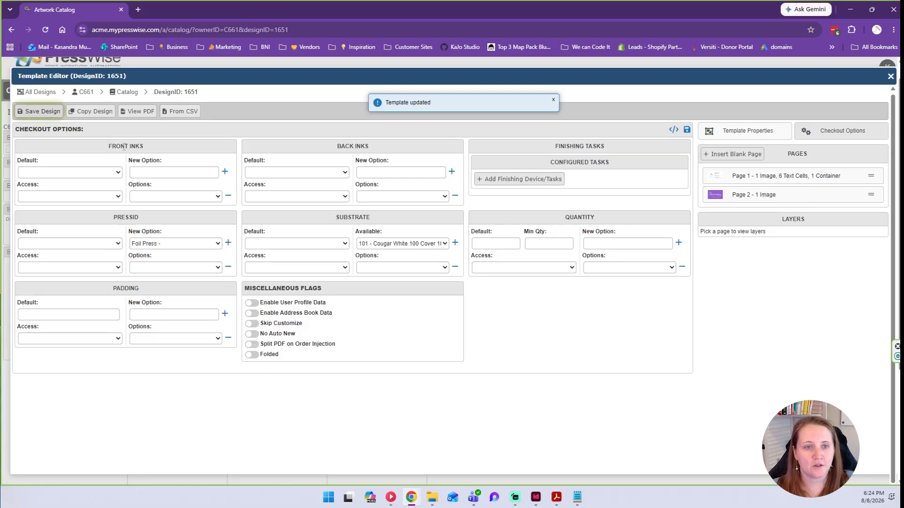
left_click_drag(112, 146, 142, 147)
Add 4 as the front inks option and remove the extra 1 option.
left_click(149, 172)
type("4")
left_click(226, 173)
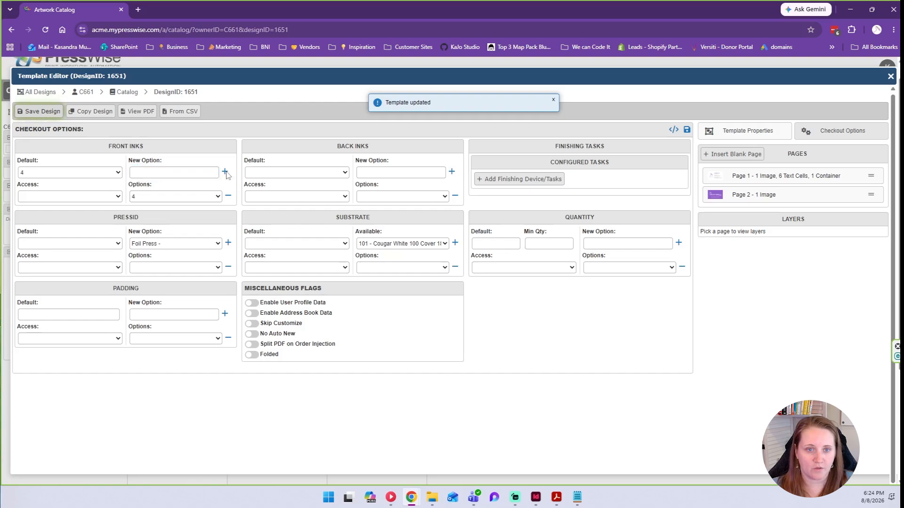
left_click(174, 196)
left_click(156, 208)
left_click(158, 174)
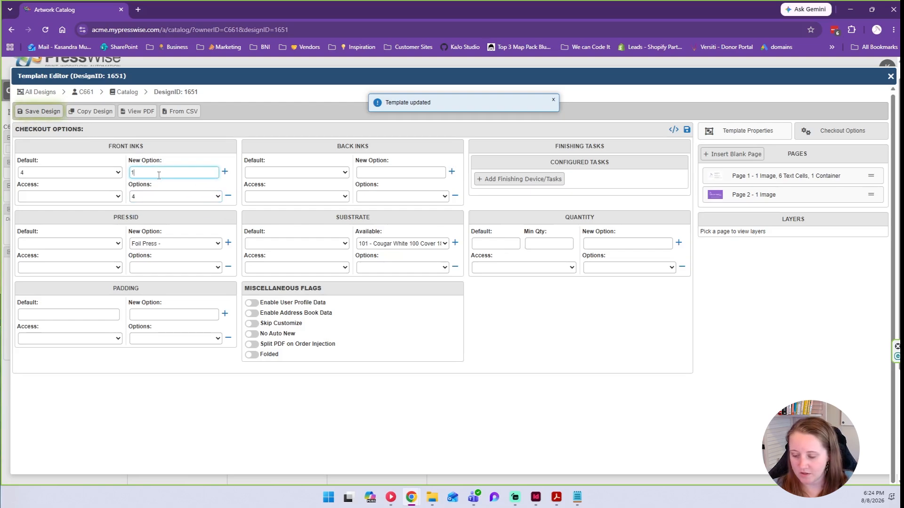
type("1")
left_click(225, 171)
left_click(196, 196)
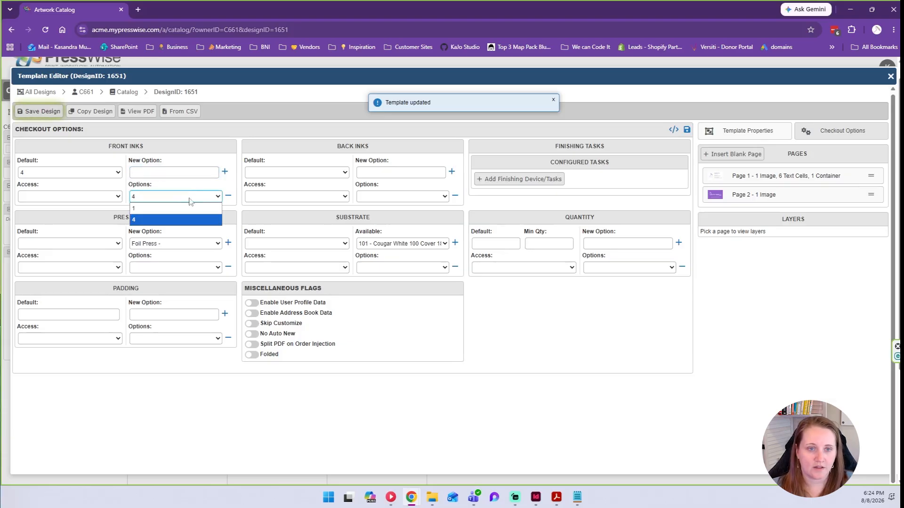
left_click(137, 209)
left_click(229, 197)
Add 4 as a back inks option and leave back inks access blank.
left_click(370, 171)
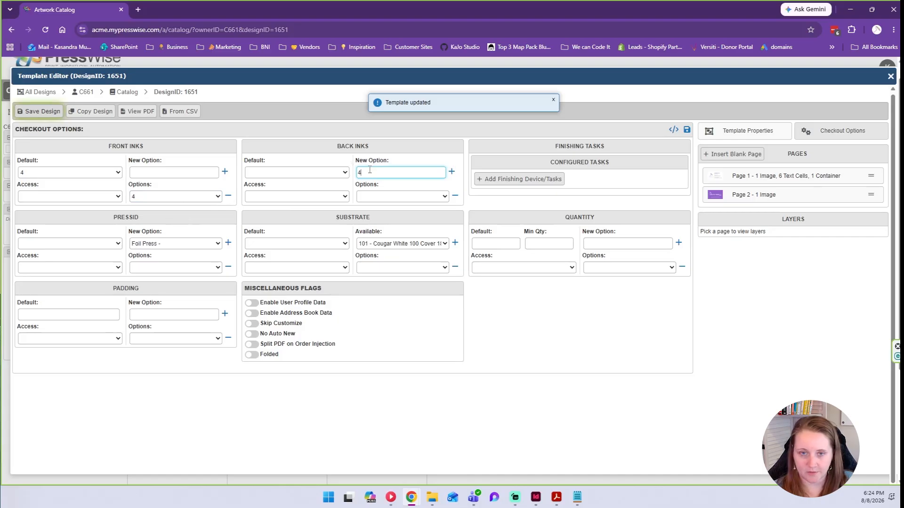
left_click(451, 171)
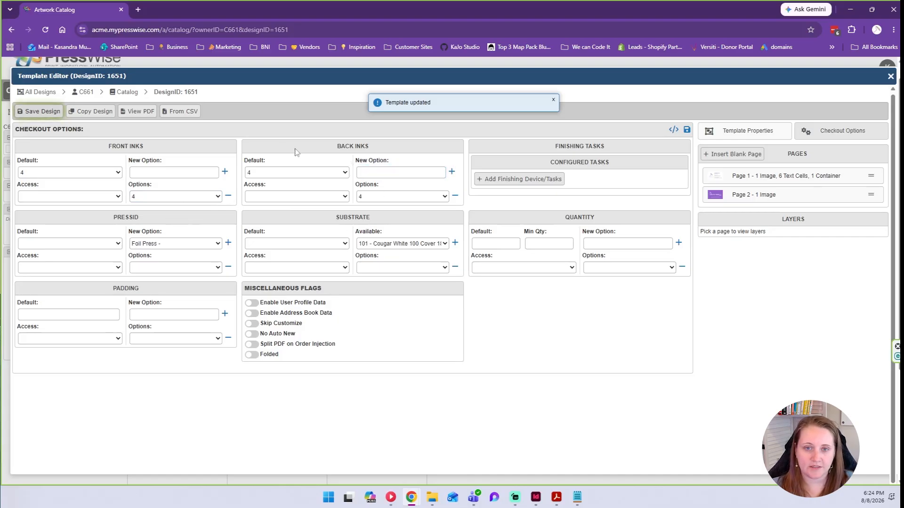
left_click(257, 196)
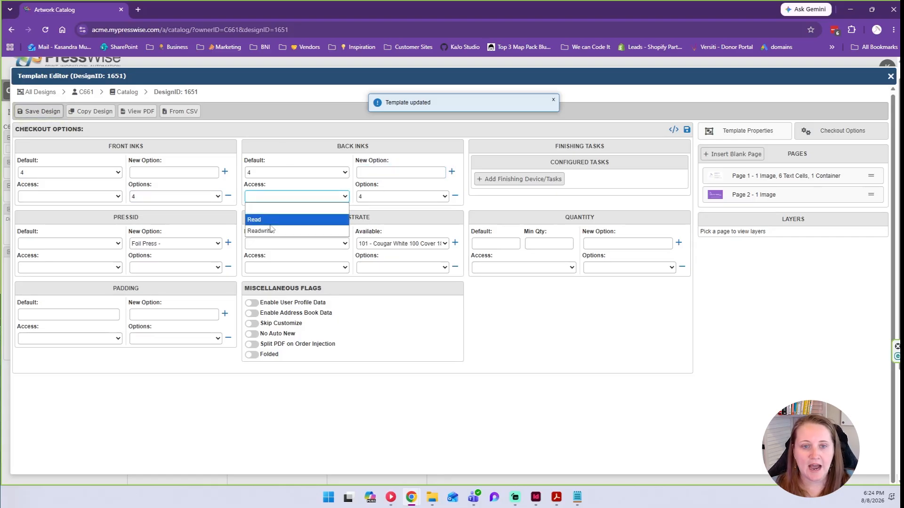
left_click(277, 196)
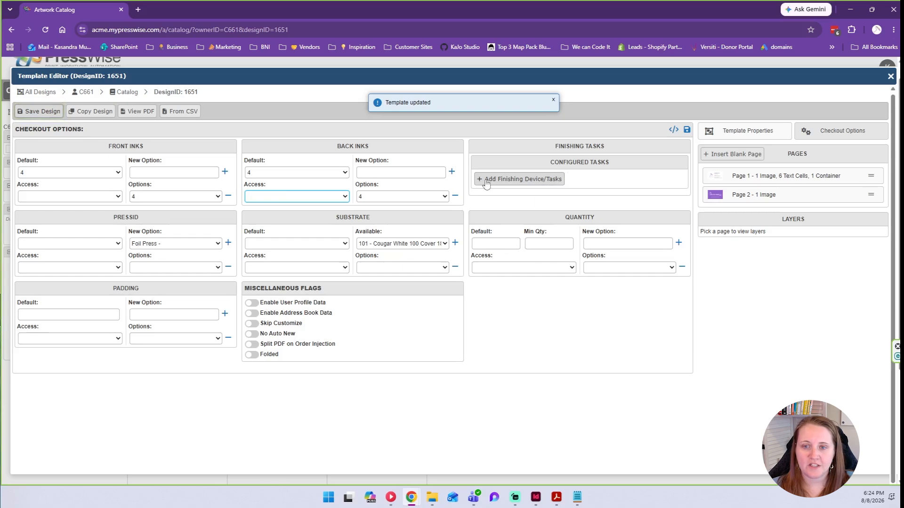
Save a Cutting finishing task with CT1 - Cutting enabled as its default method, default option unset.
left_click(516, 181)
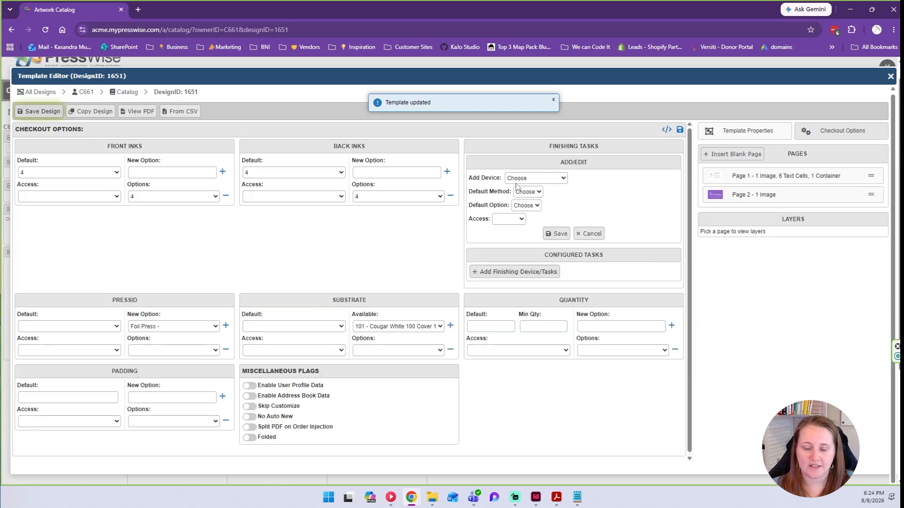
left_click(517, 179)
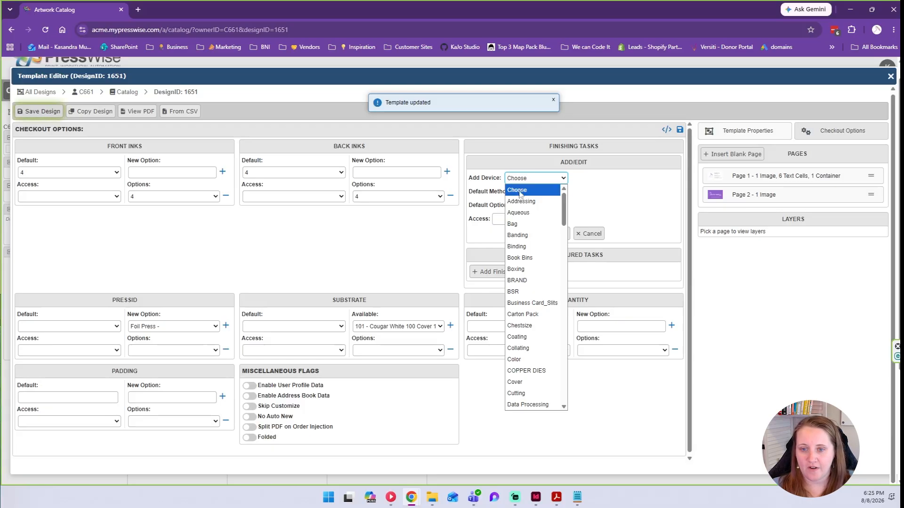
left_click(519, 394)
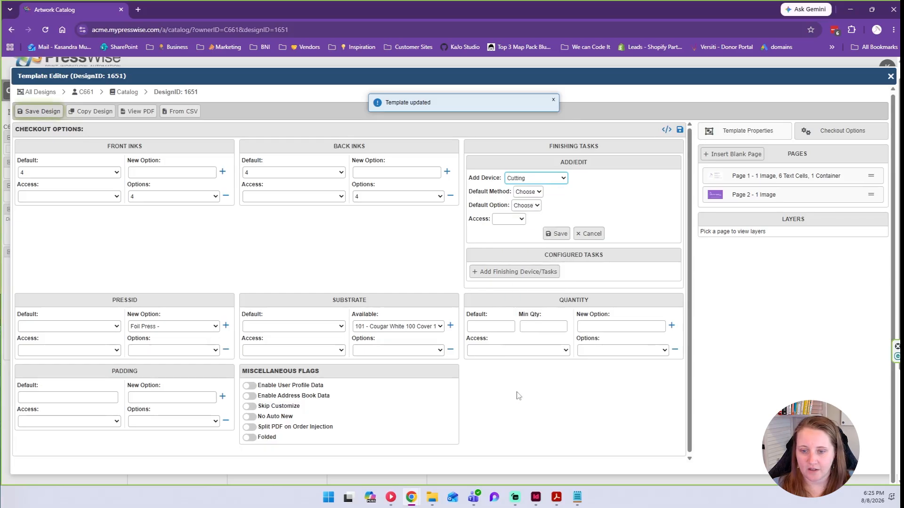
left_click(473, 228)
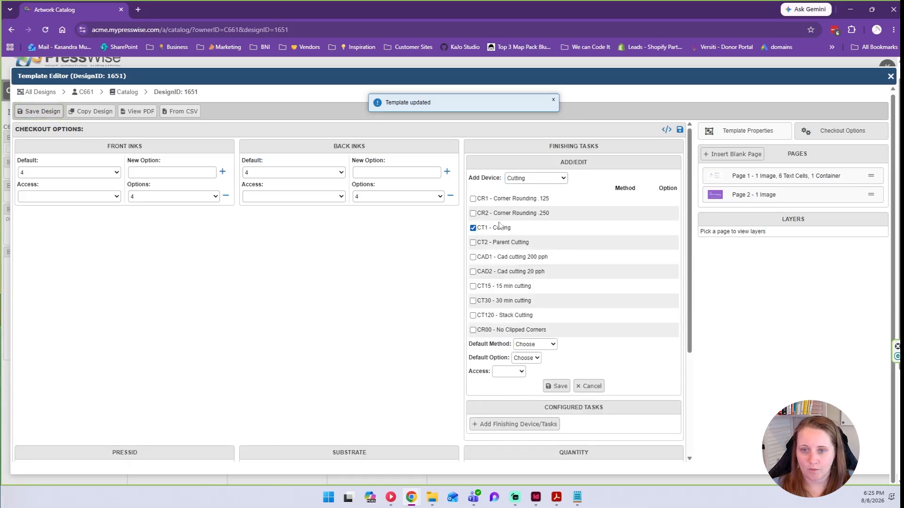
left_click(534, 344)
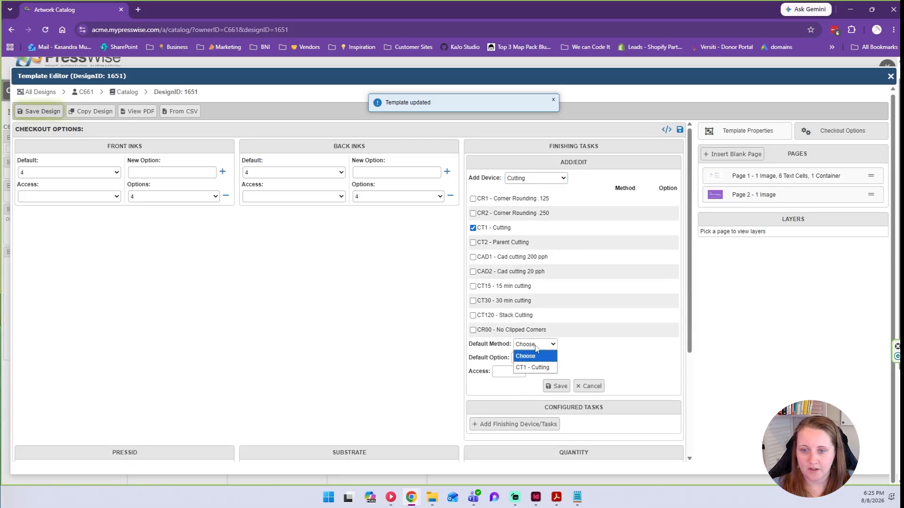
left_click(529, 367)
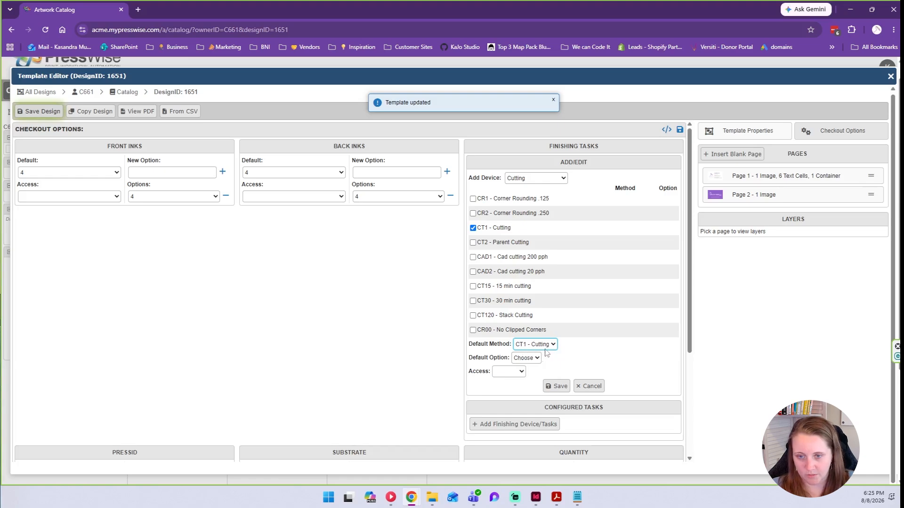
left_click(528, 359)
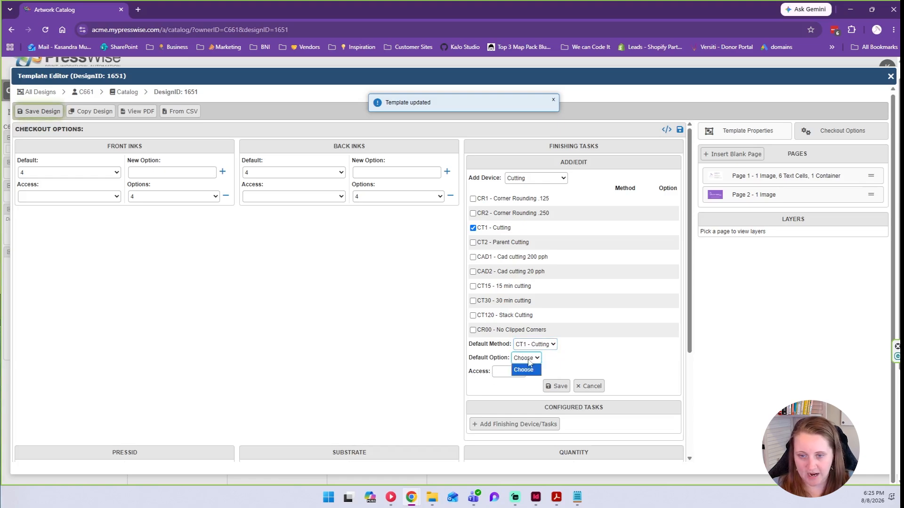
left_click(531, 360)
left_click(525, 360)
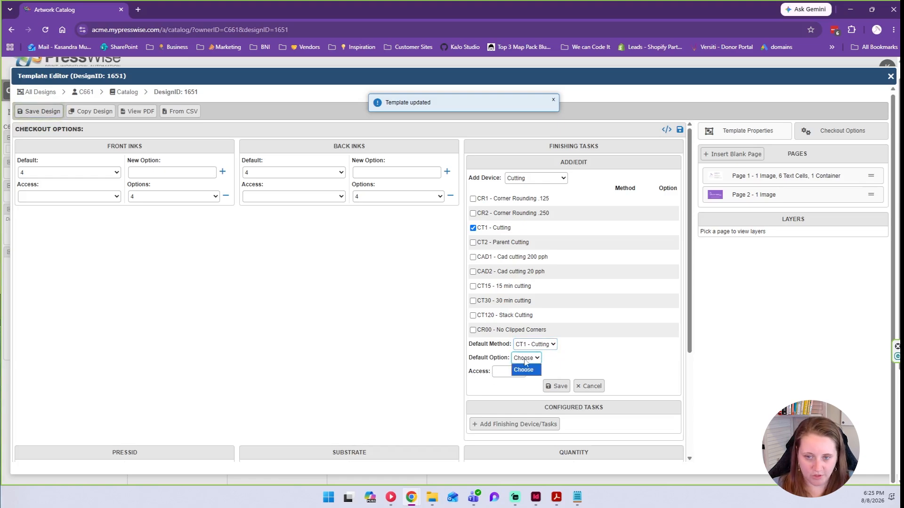
left_click(525, 360)
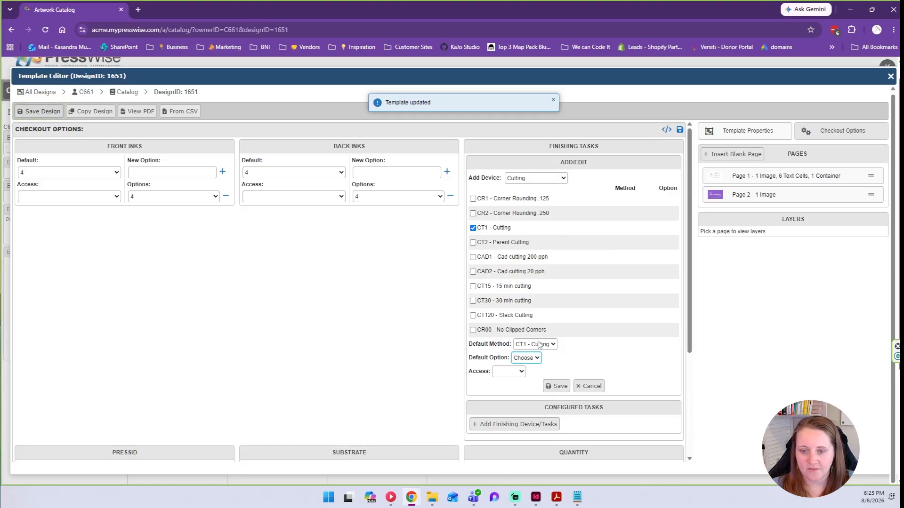
left_click(558, 386)
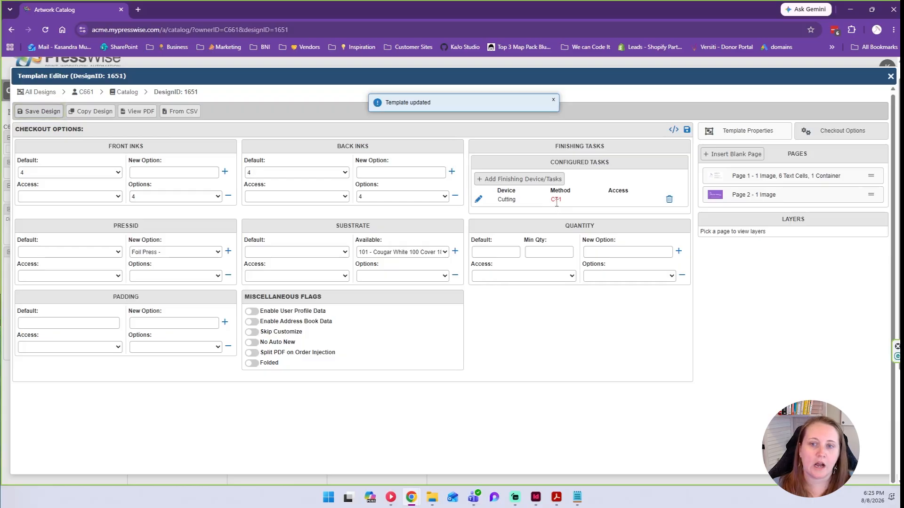
left_click(485, 179)
Save a Boxing finishing task with BO1 as default method, default option and access left blank.
left_click(543, 179)
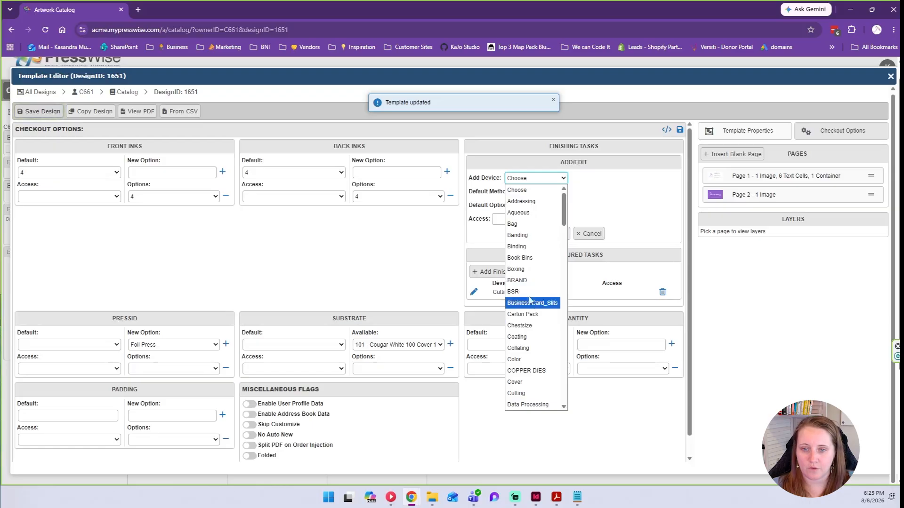
left_click(518, 269)
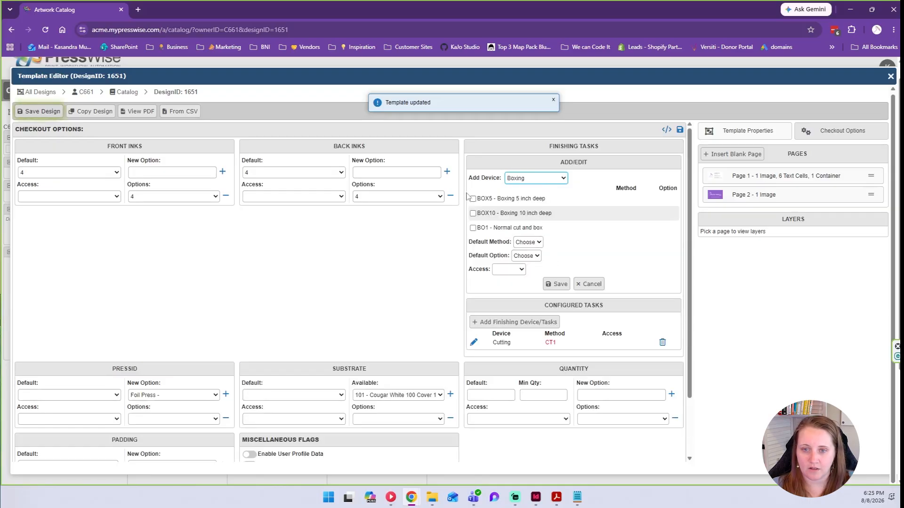
left_click(473, 229)
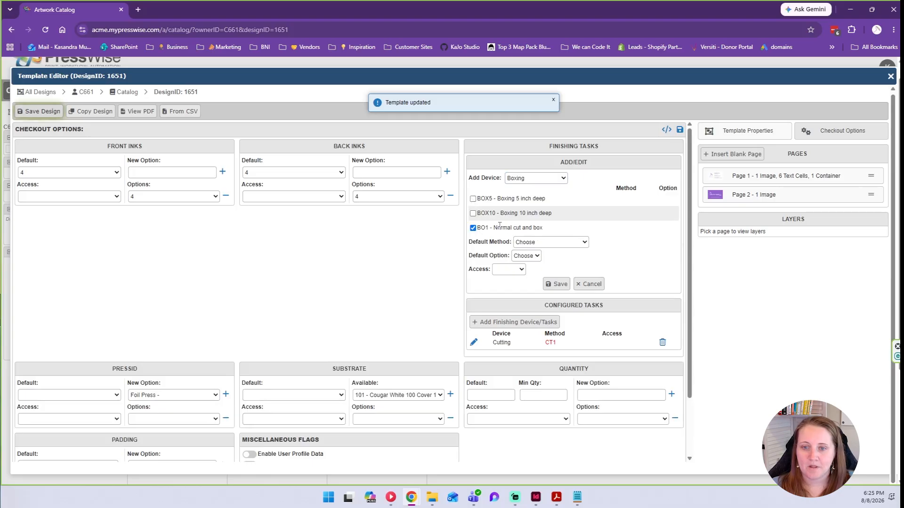
left_click_drag(497, 227, 555, 230)
left_click(527, 242)
left_click(549, 267)
left_click(525, 256)
left_click(524, 267)
left_click(500, 270)
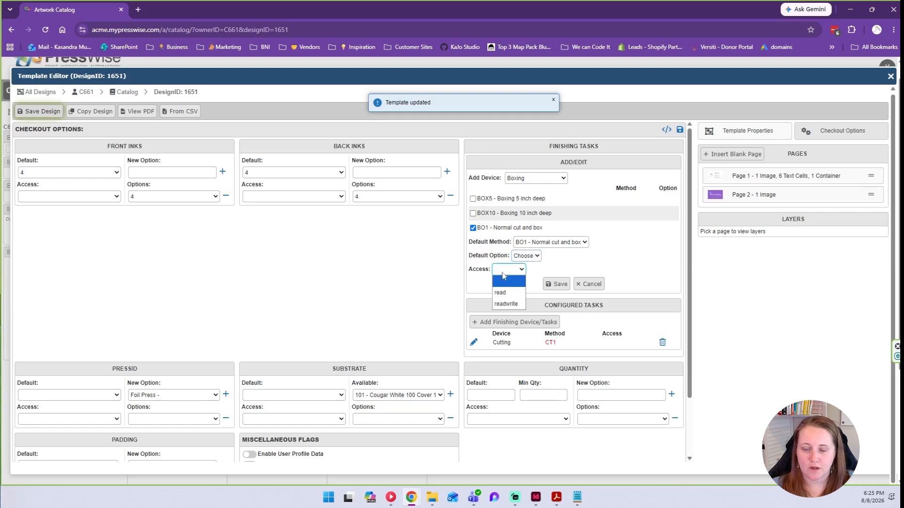
left_click(512, 282)
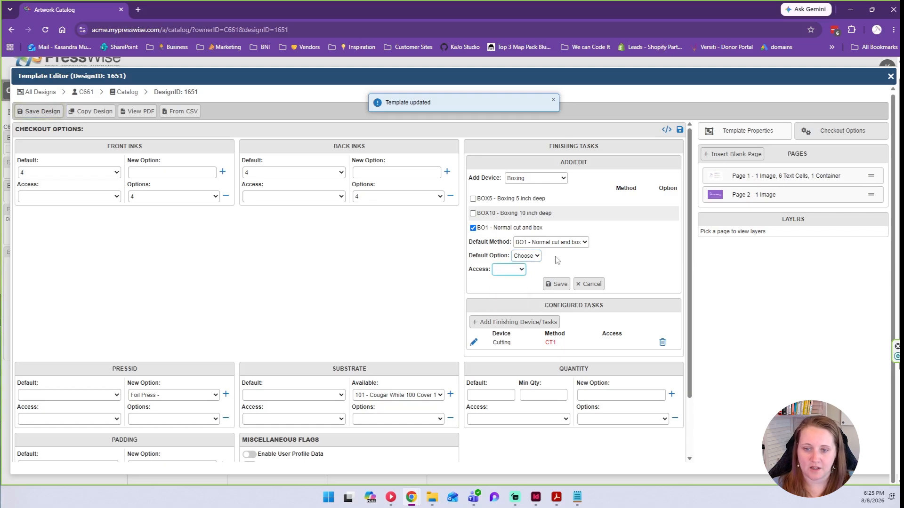
left_click(557, 283)
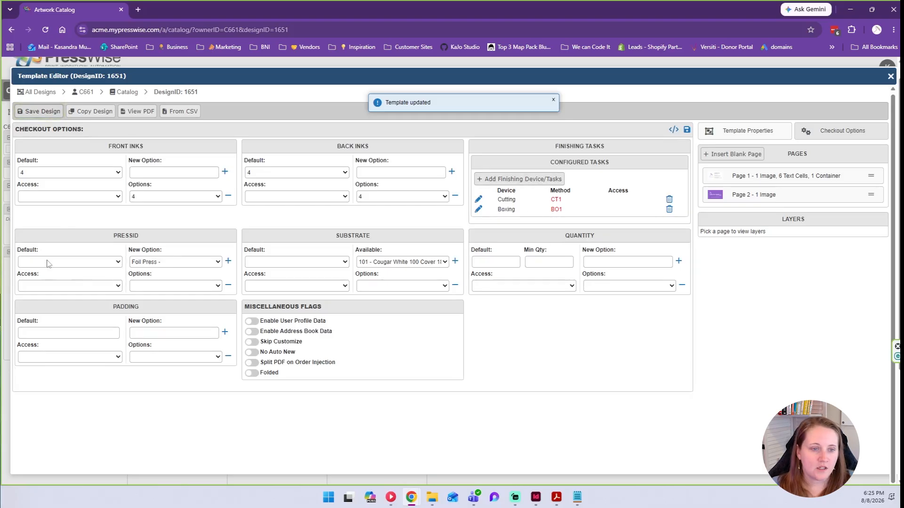
Add Indigo 10000 as the template's press option, leaving press access blank.
left_click(191, 263)
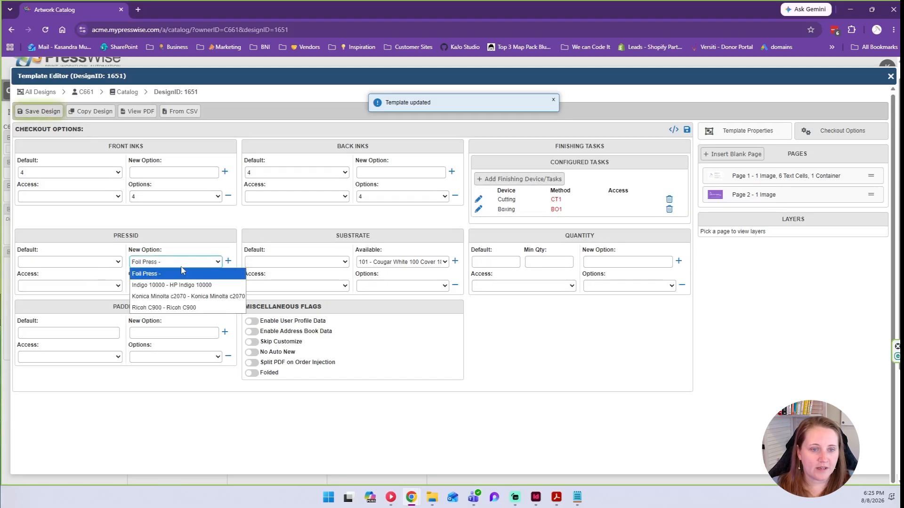
left_click(155, 285)
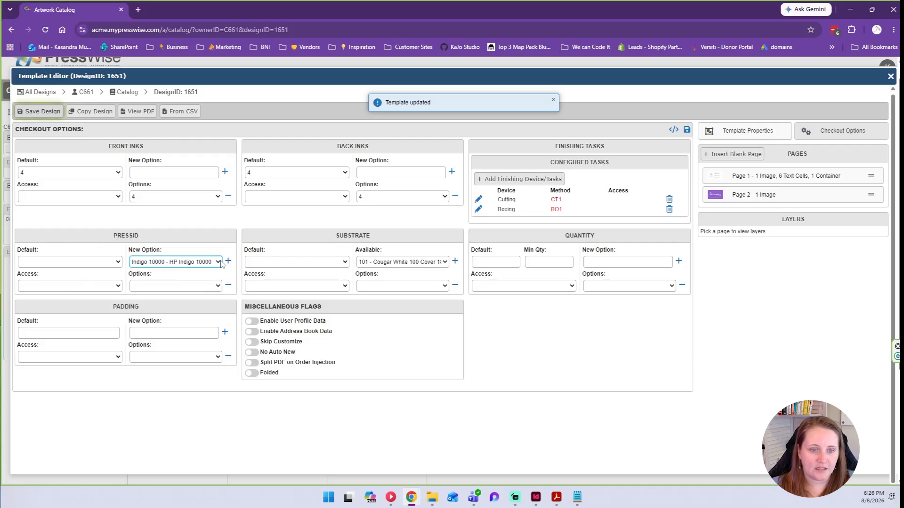
left_click(228, 261)
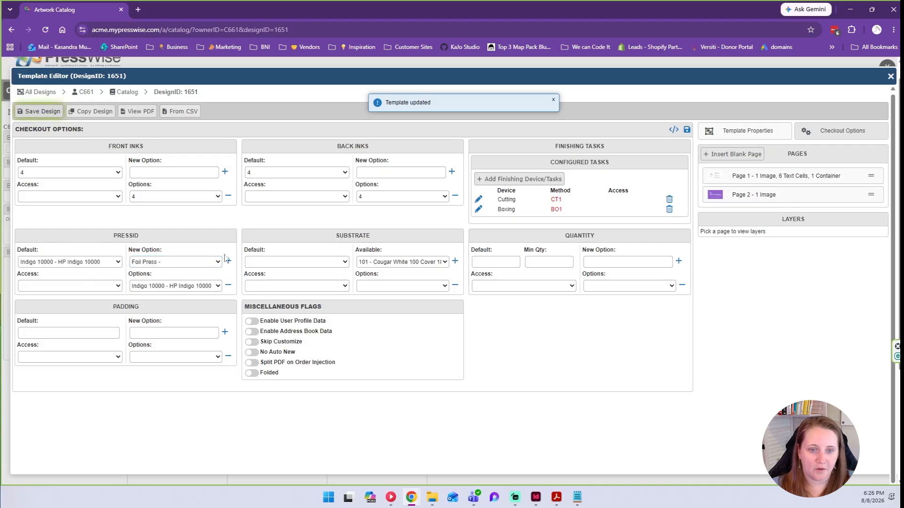
left_click(174, 265)
left_click(154, 262)
left_click(104, 288)
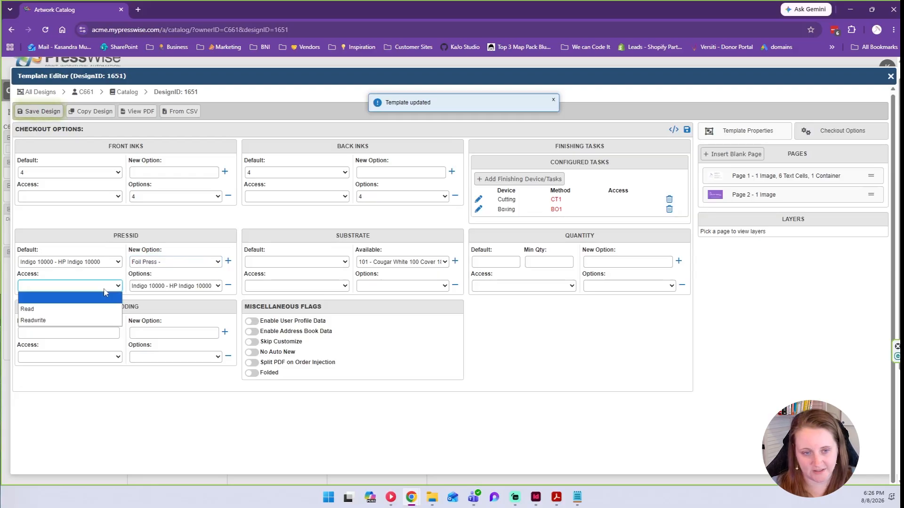
left_click(104, 294)
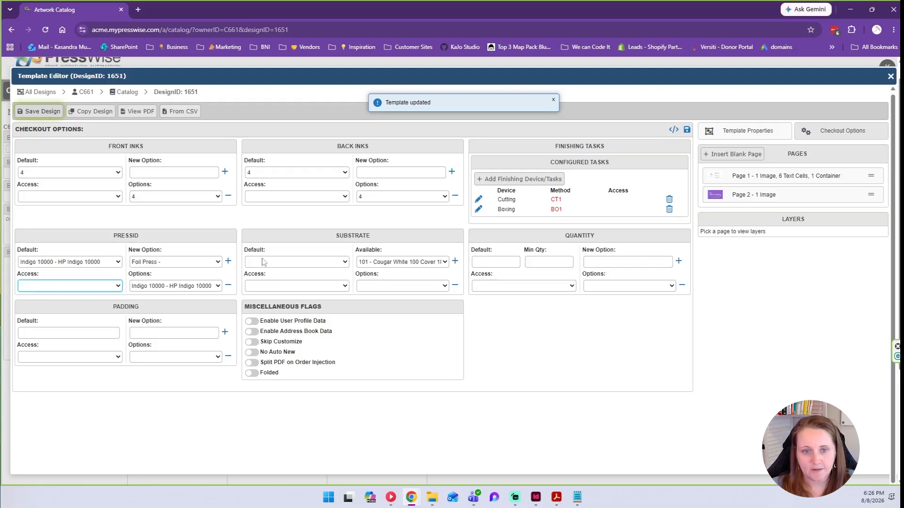
Add 110 Silk Cover 130 Endurance as the substrate option with Read access.
left_click(376, 263)
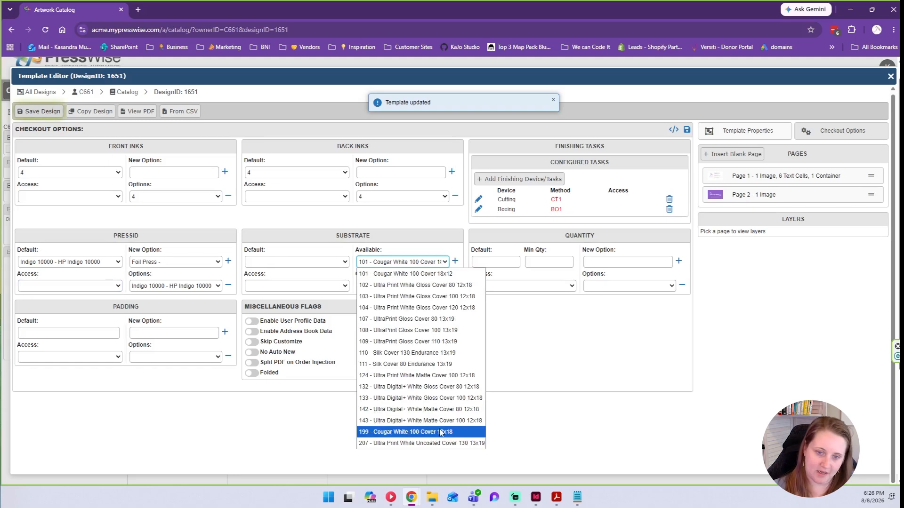
left_click(409, 353)
left_click(454, 262)
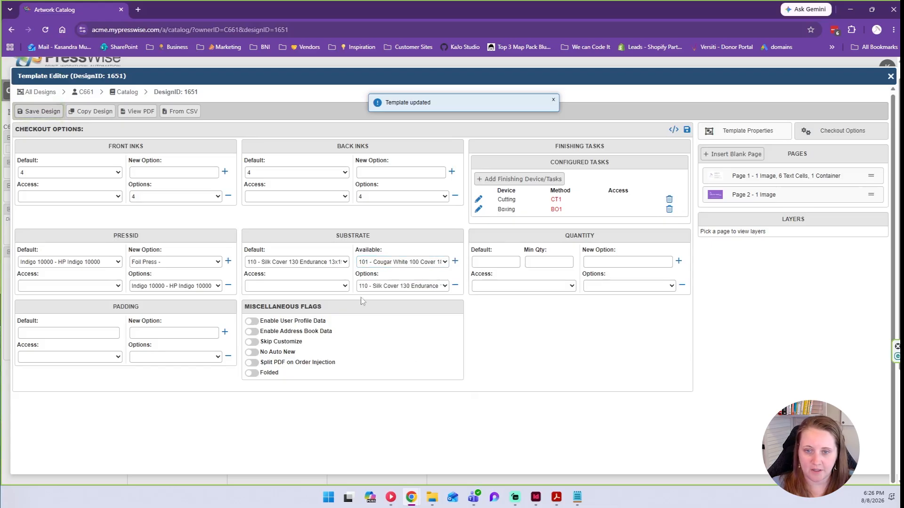
left_click(297, 286)
left_click(293, 309)
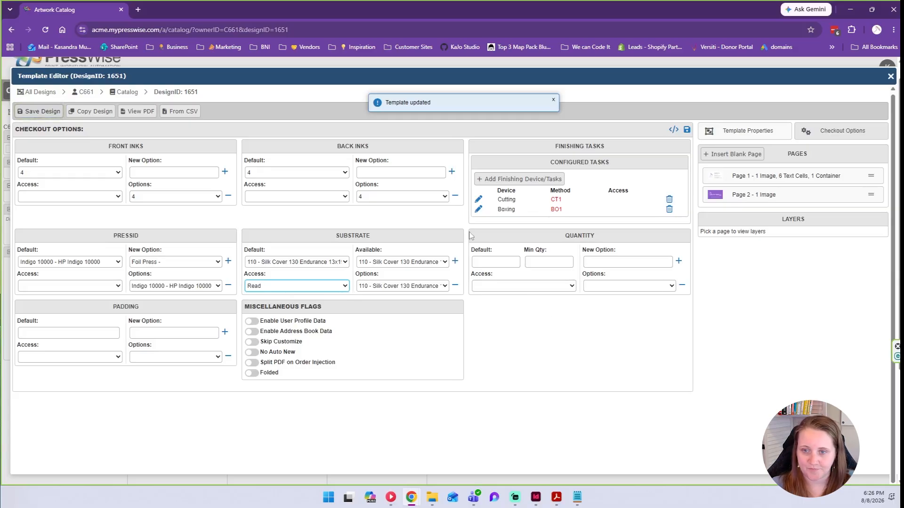
left_click(489, 262)
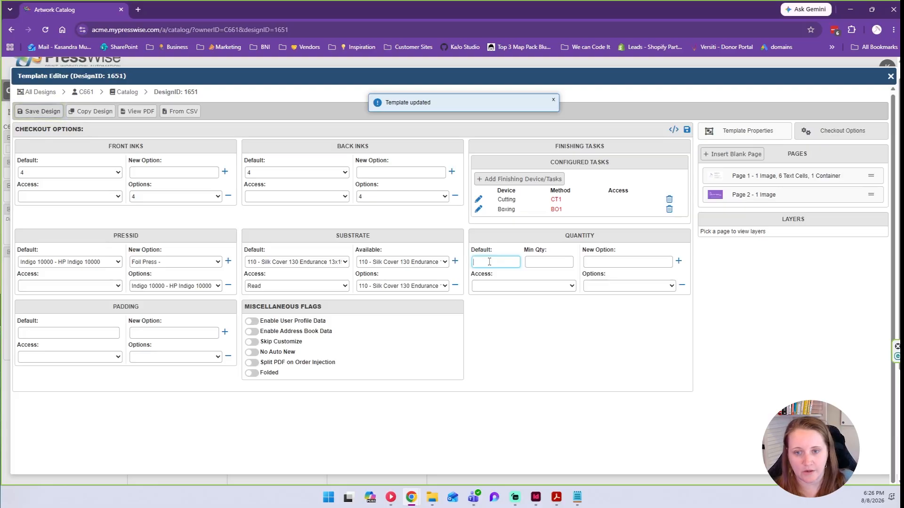
Set quantity default 500 and minimum 250, and add 250 and 500 as options.
type("500")
left_click(541, 260)
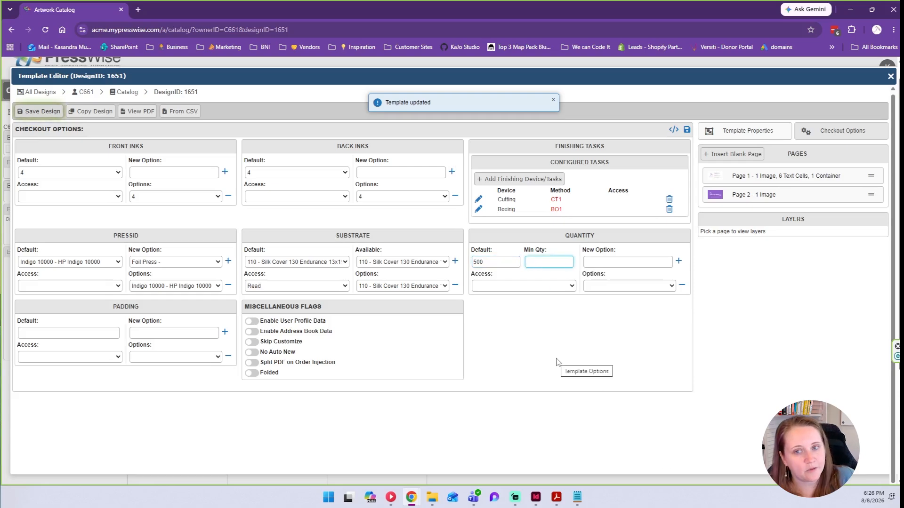
type("250")
left_click(592, 258)
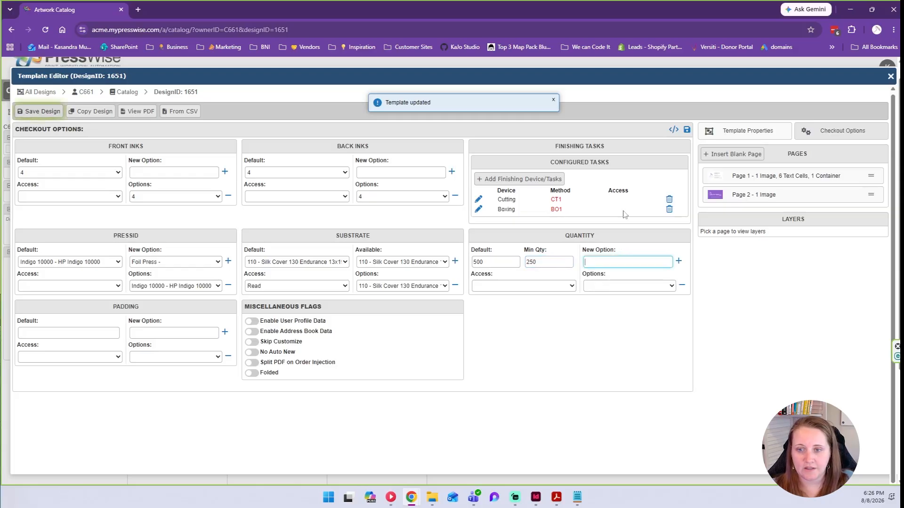
type("25")
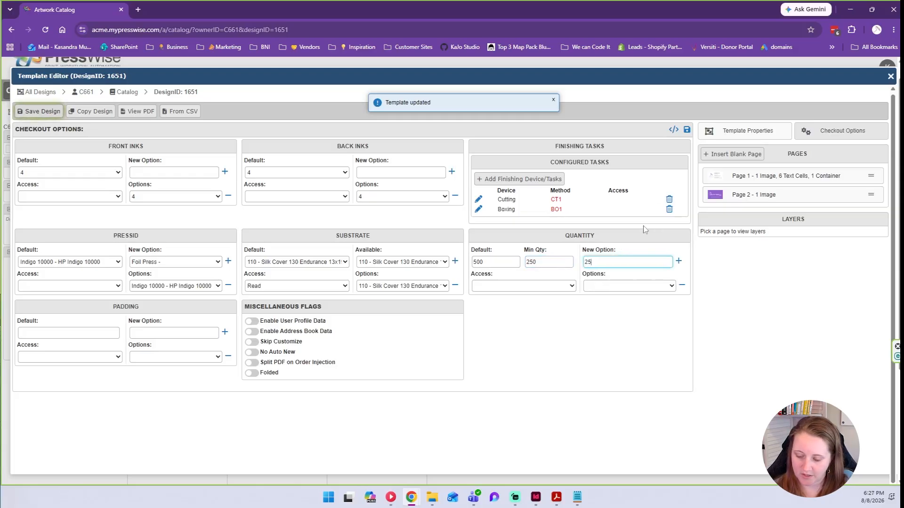
type("0")
left_click(678, 261)
type("50")
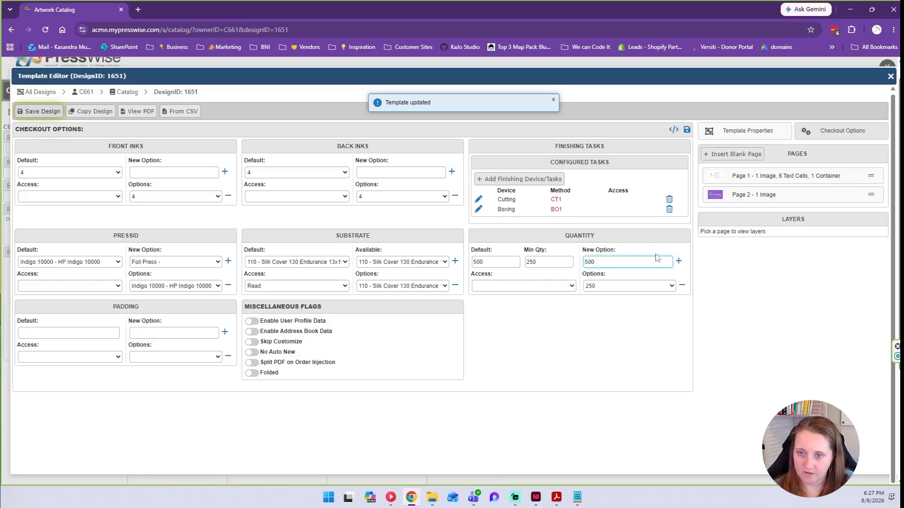
left_click(679, 261)
Add 750 and 1000 as quantity options and set quantity access to Readwrite.
left_click(656, 262)
type("1000")
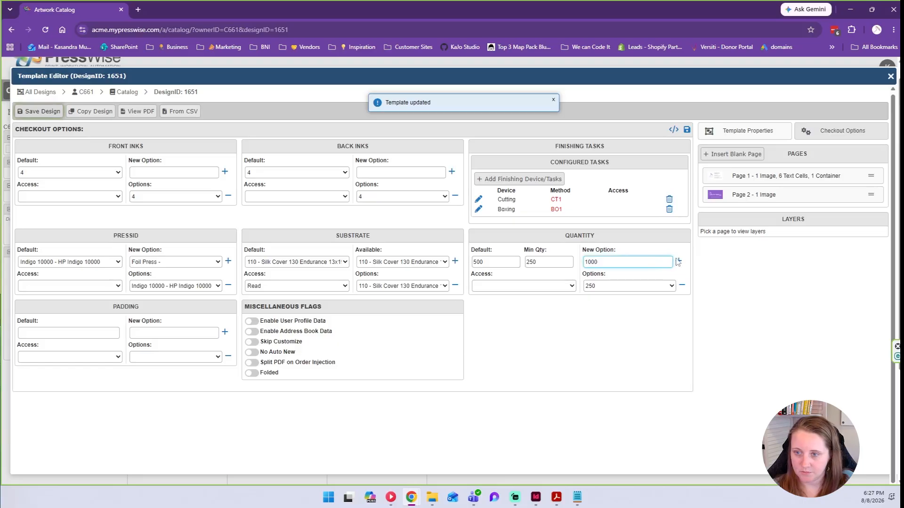
left_click(678, 262)
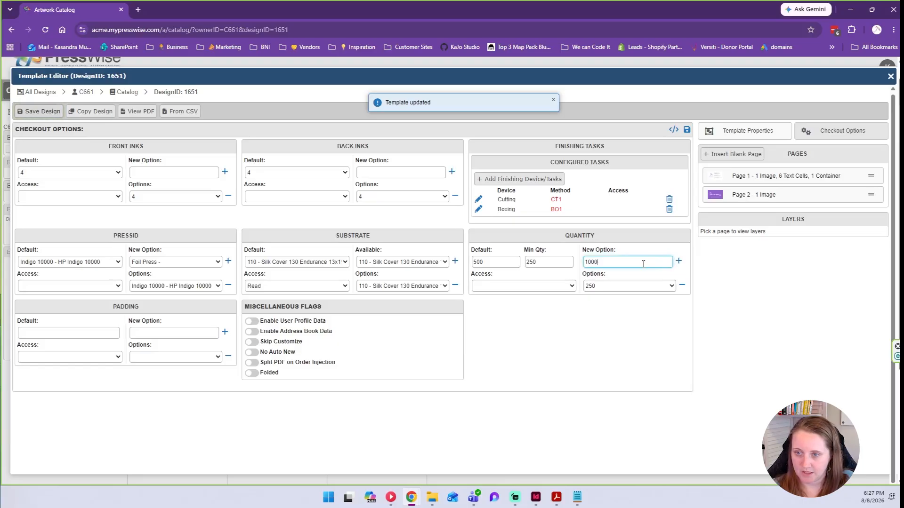
left_click(643, 263)
type("750")
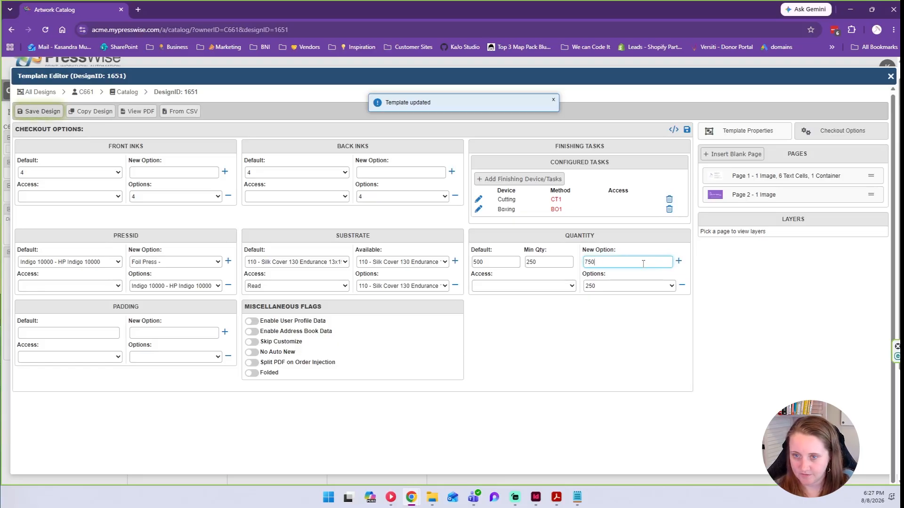
key("BackSpace")
key("BackSpace")
key("BackSpace")
type("1")
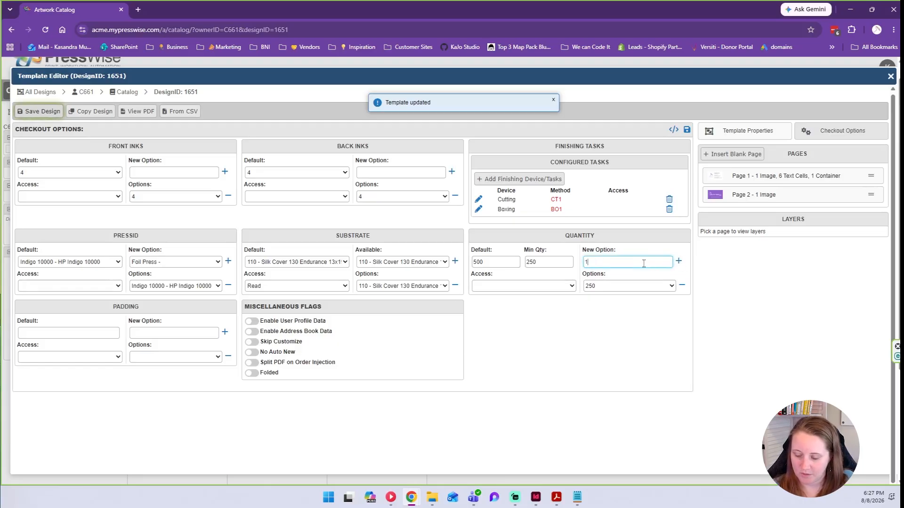
type("000")
left_click(678, 261)
left_click(629, 285)
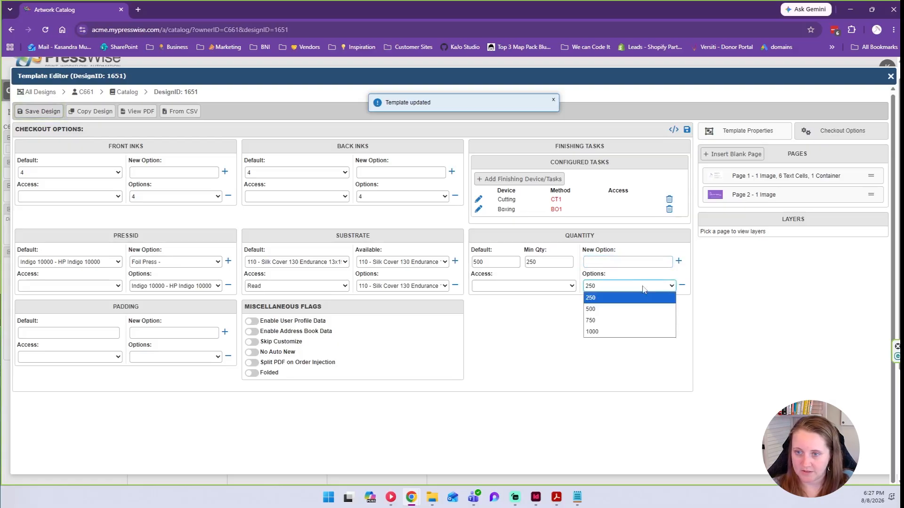
left_click(547, 280)
left_click(560, 286)
left_click(476, 321)
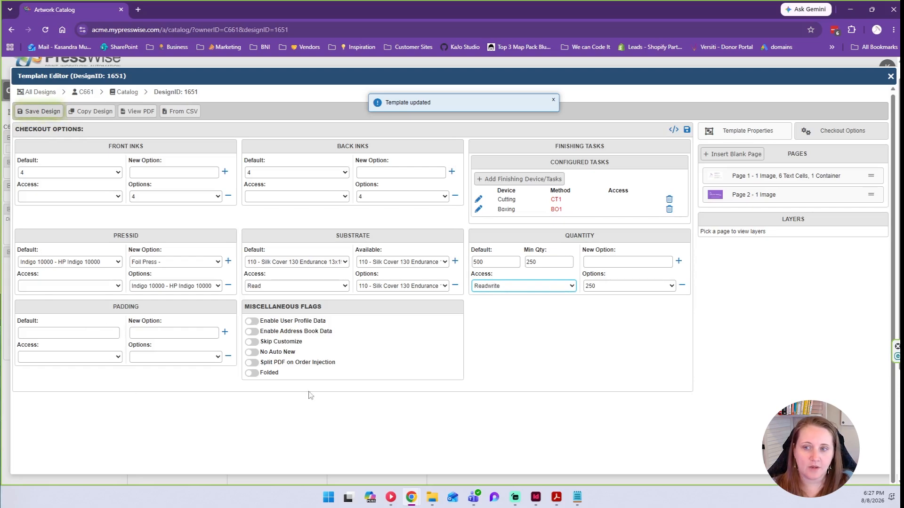
left_click_drag(336, 322, 262, 325)
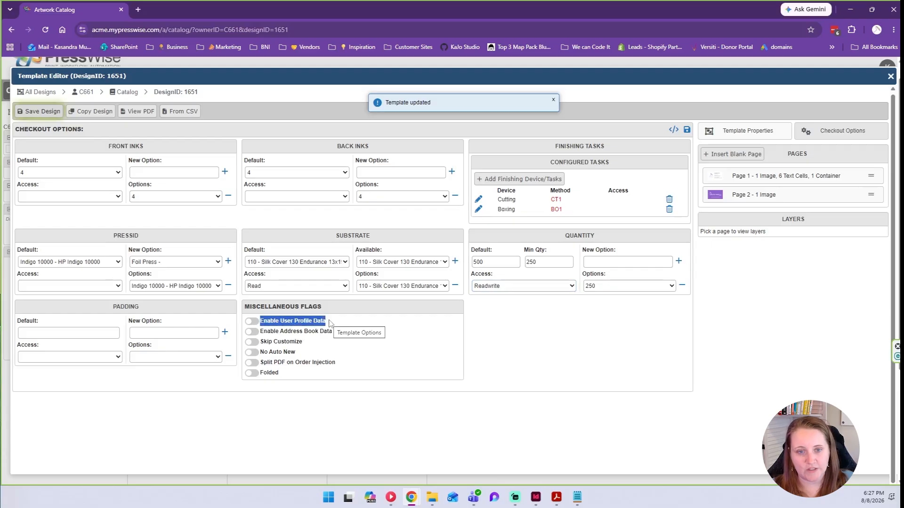
left_click(330, 330)
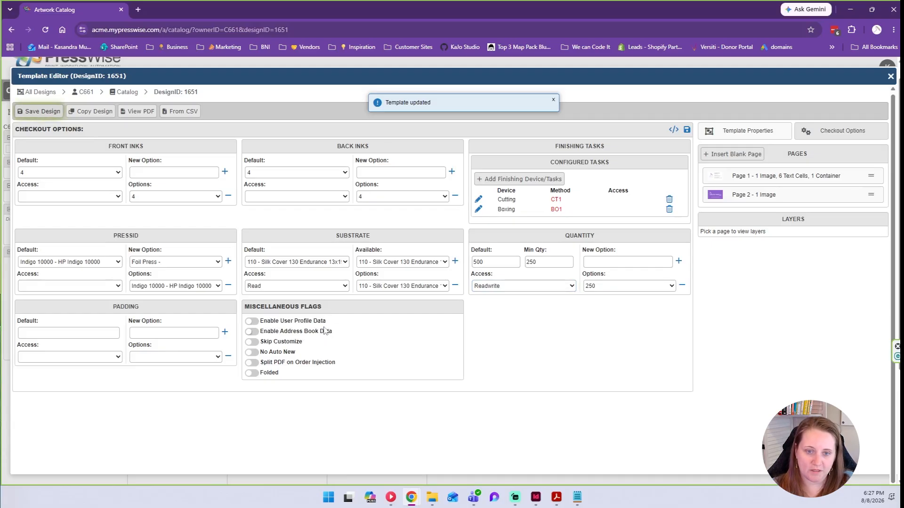
left_click_drag(329, 325, 260, 323)
left_click(253, 333)
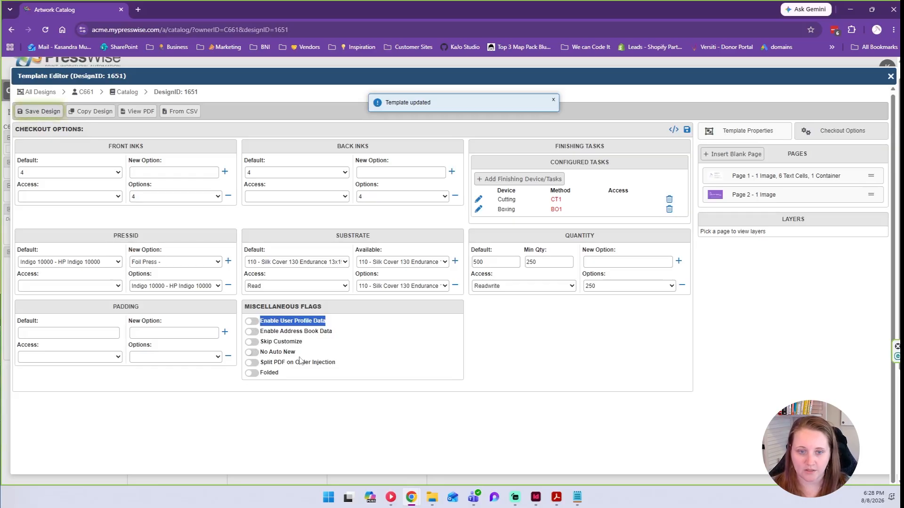
left_click_drag(300, 354, 260, 354)
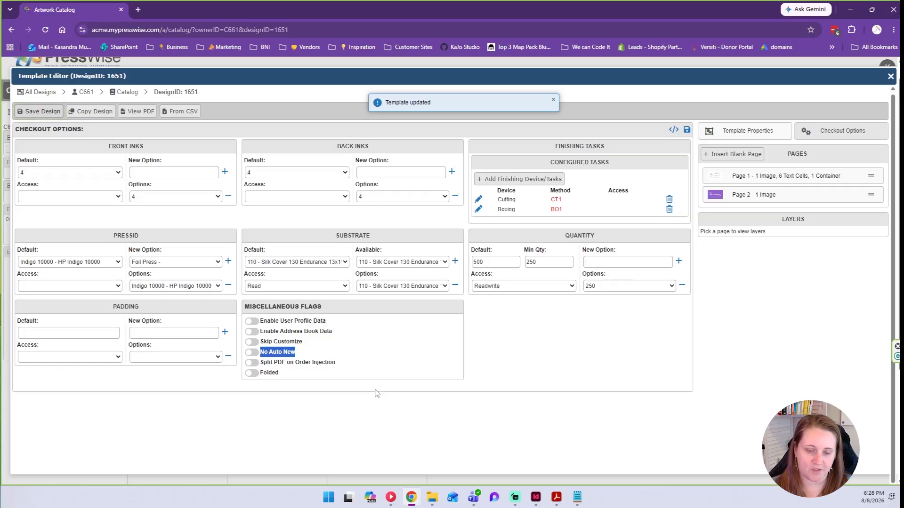
left_click(295, 354)
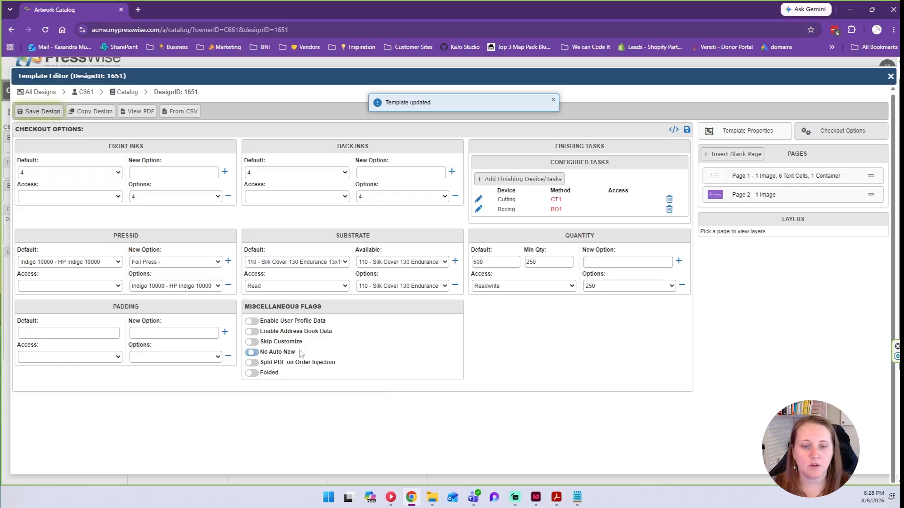
left_click(251, 354)
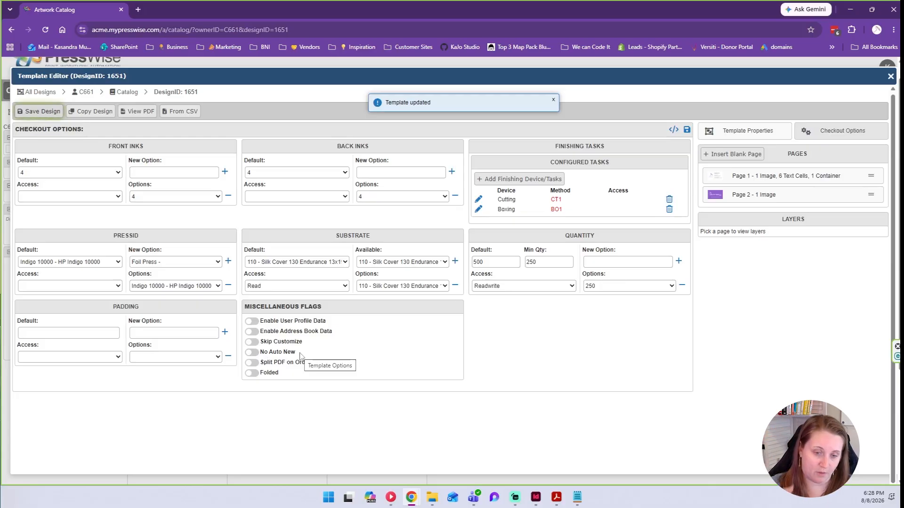
left_click(270, 354)
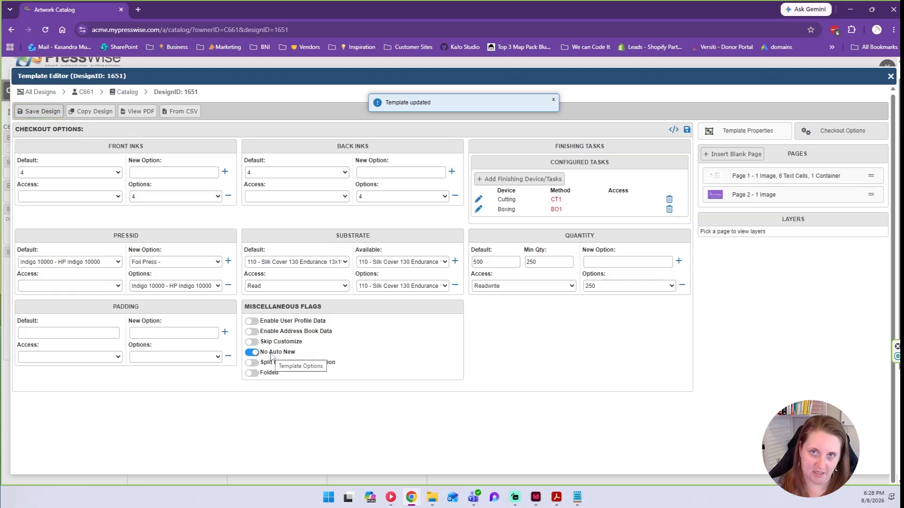
left_click(271, 354)
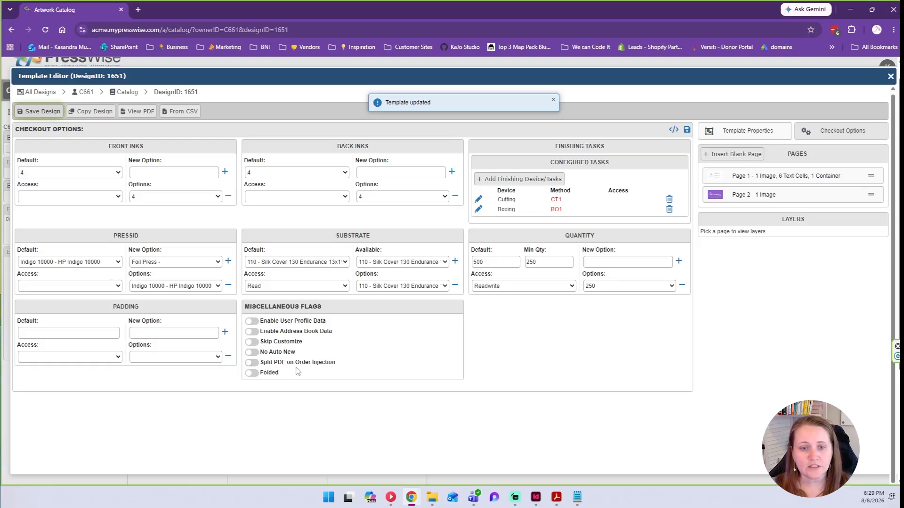
left_click_drag(340, 364, 262, 368)
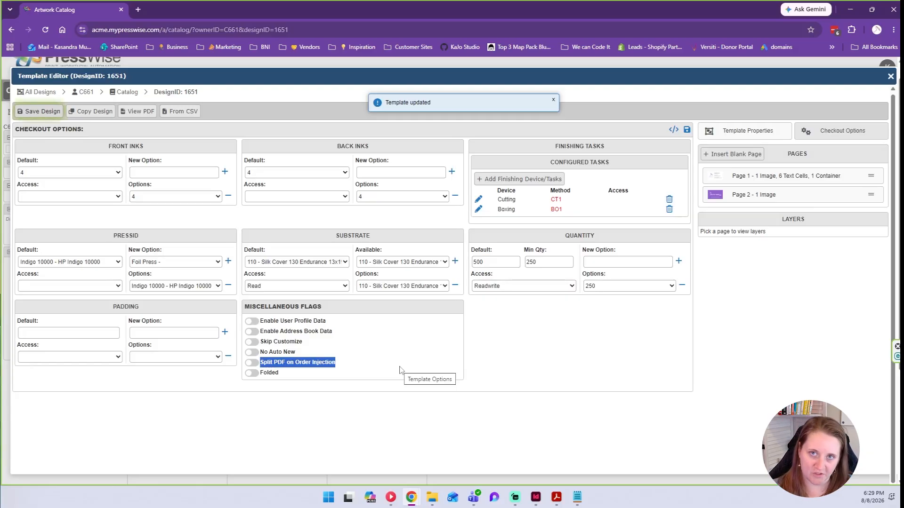
left_click_drag(285, 377, 260, 376)
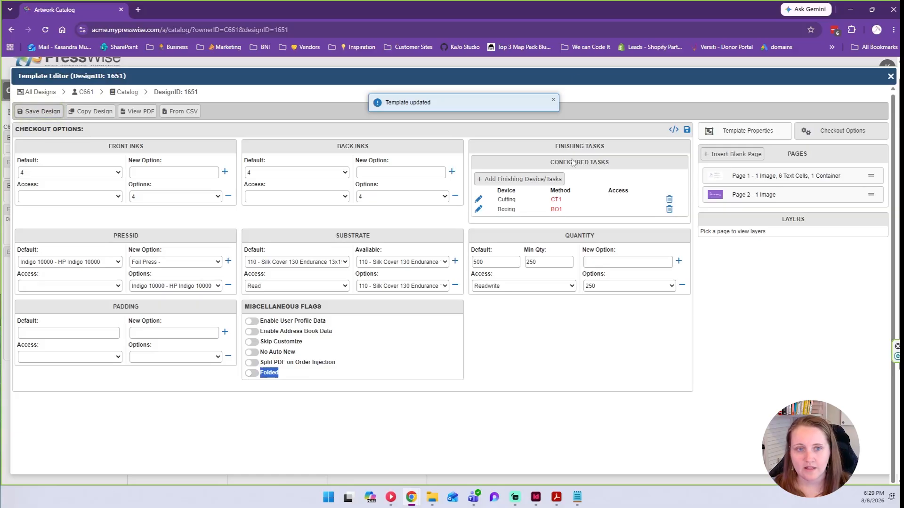
Save the template design, close the editor, and open customer C661's profile.
left_click(41, 111)
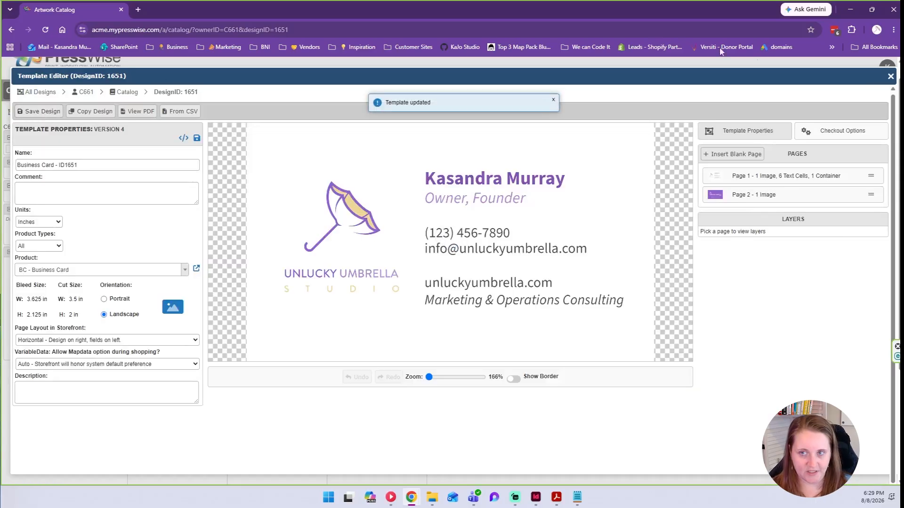
left_click(891, 77)
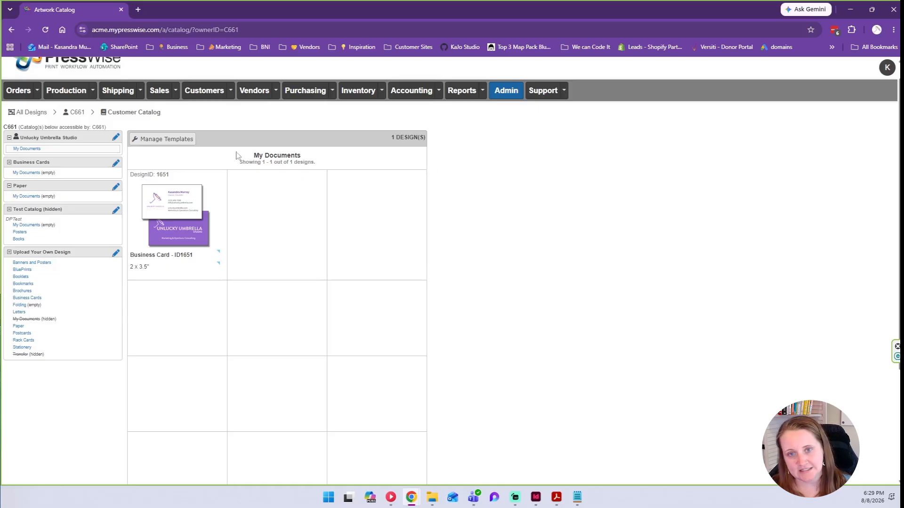
left_click(77, 113)
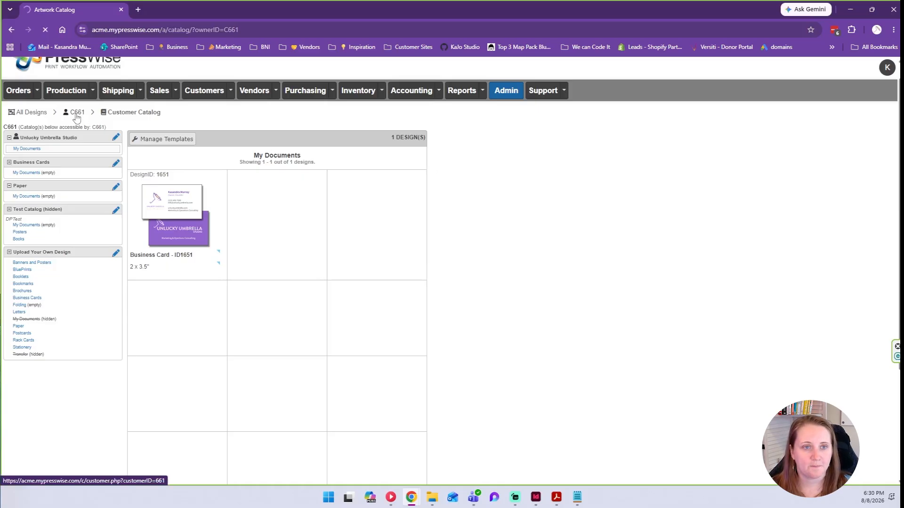
Sign in to the storefront as the customer's user from the Users table.
scroll(727, 100, "down", 6)
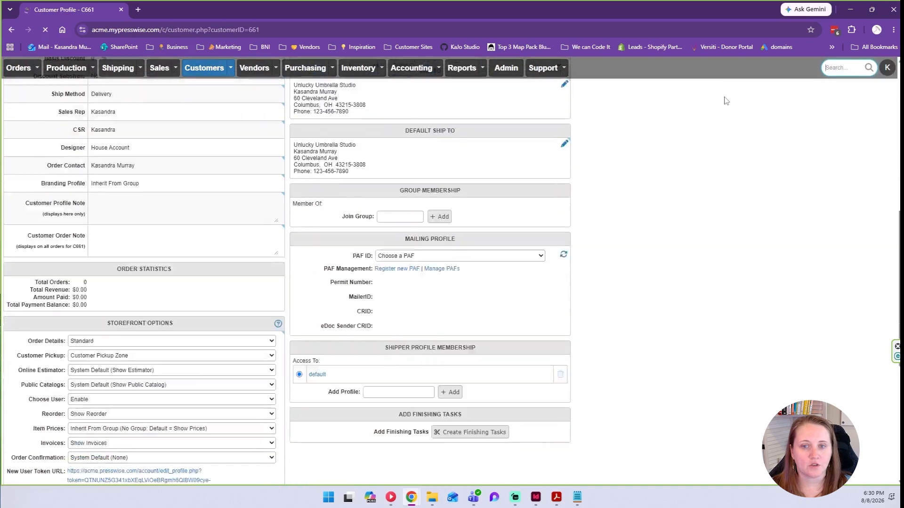
scroll(727, 100, "down", 8)
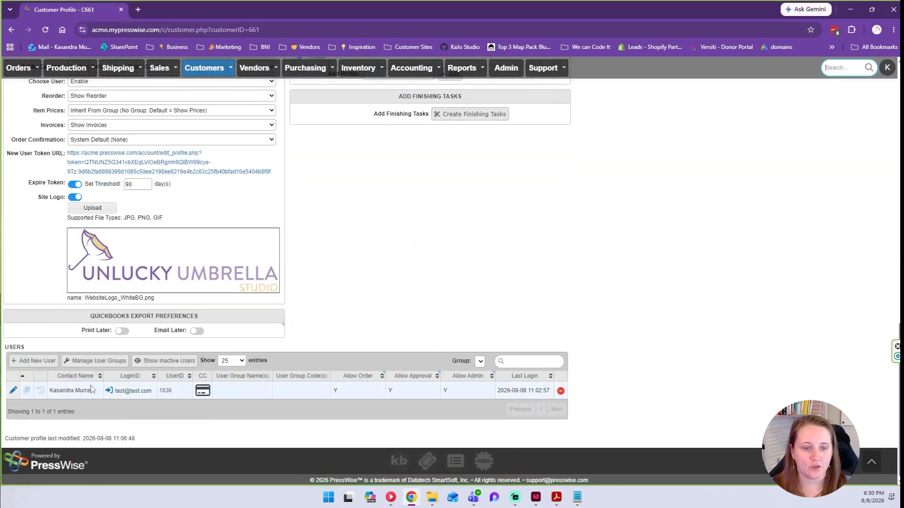
left_click(354, 387)
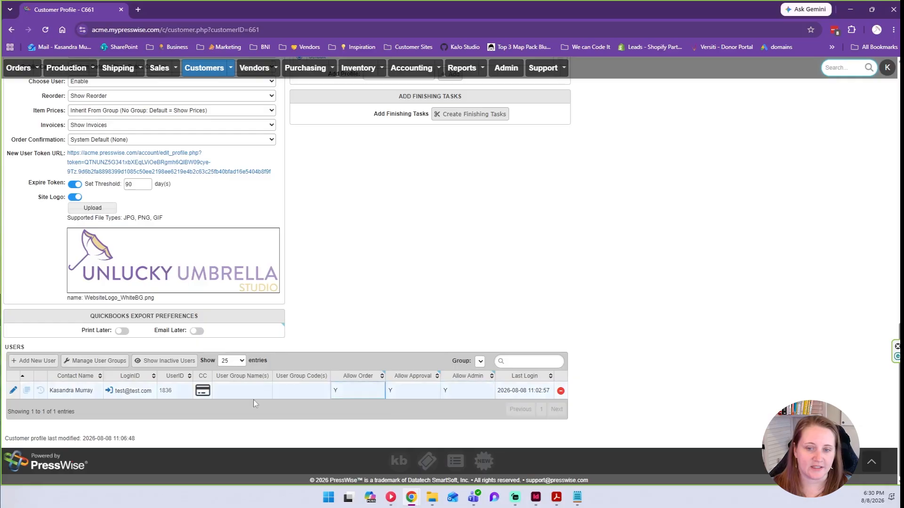
left_click(109, 392)
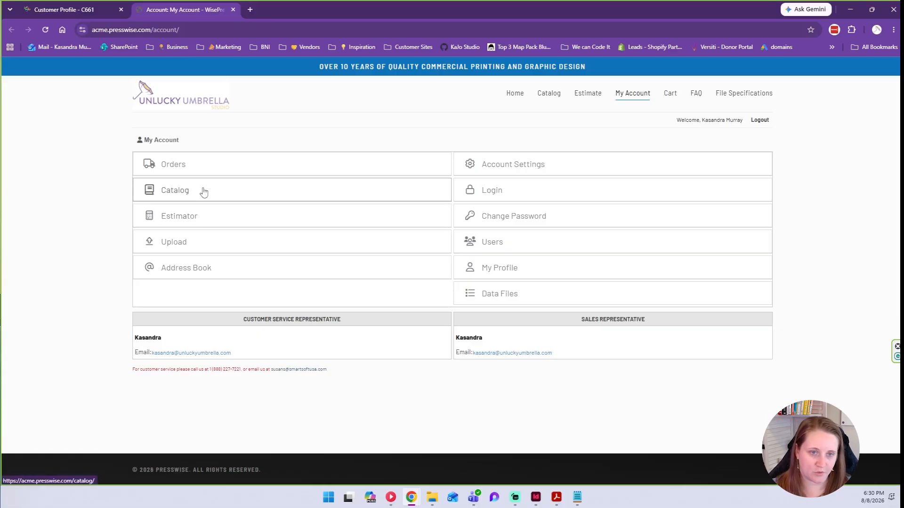
left_click(109, 7)
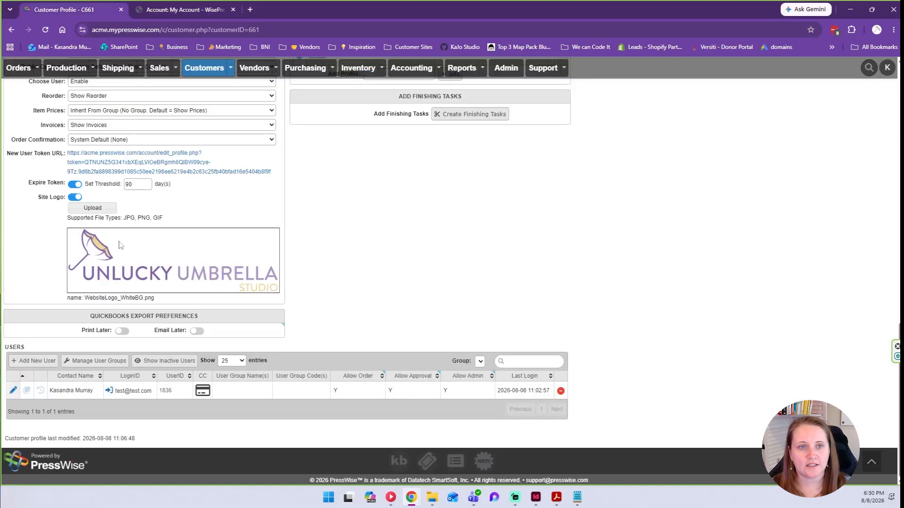
left_click(109, 392)
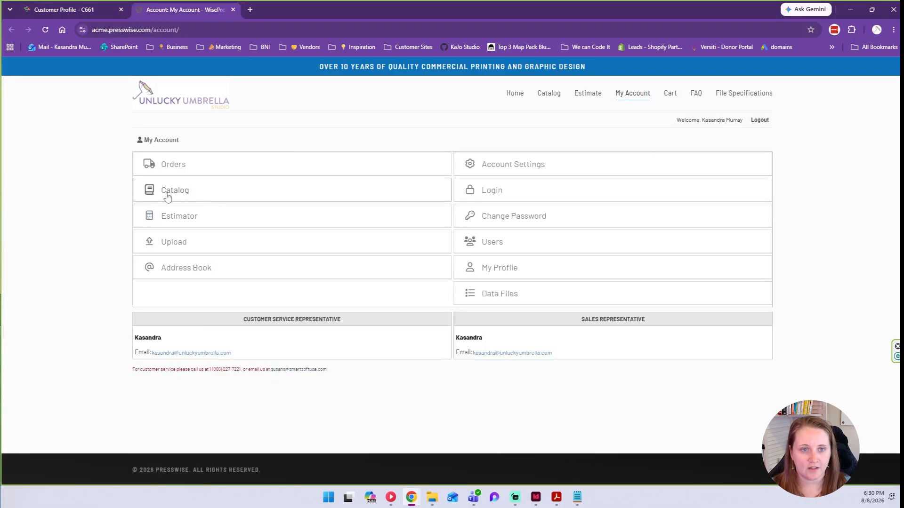
Open the business card from the catalog and enter a sample name, 'Marketing Assistant' title and phone.
left_click(172, 193)
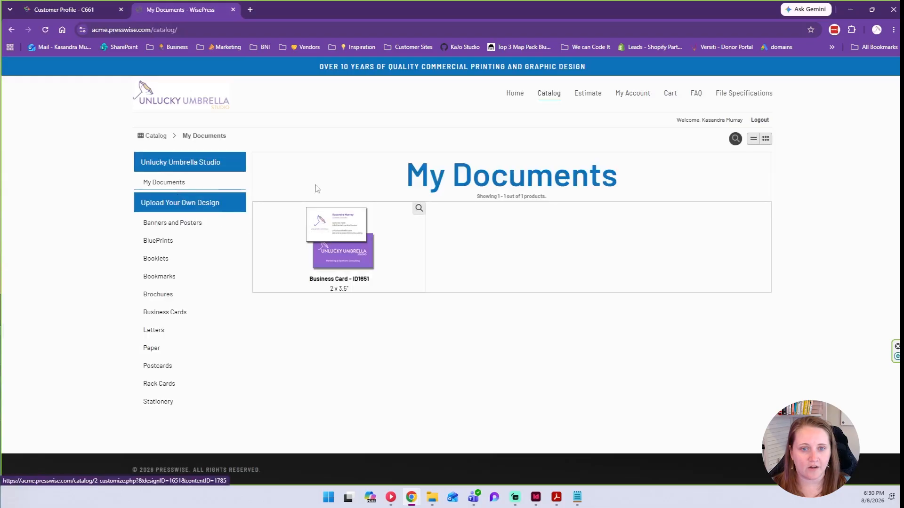
left_click(340, 263)
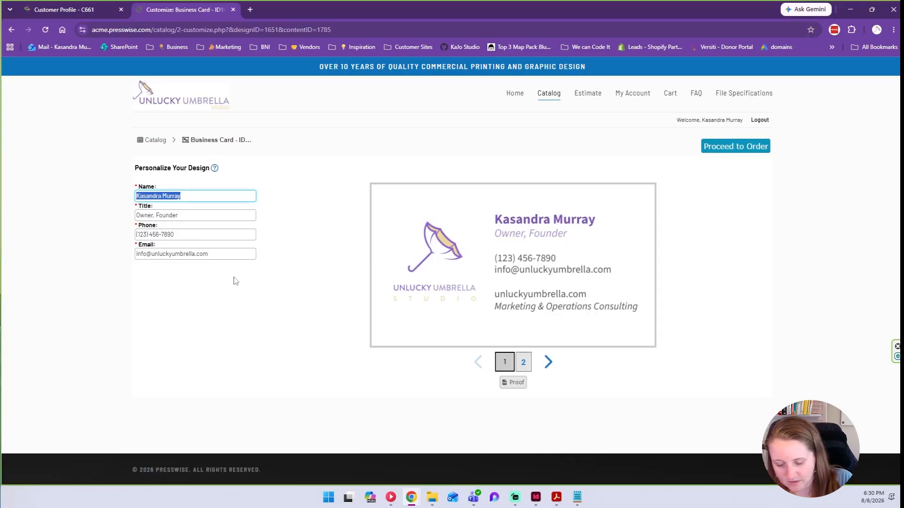
type("Jon")
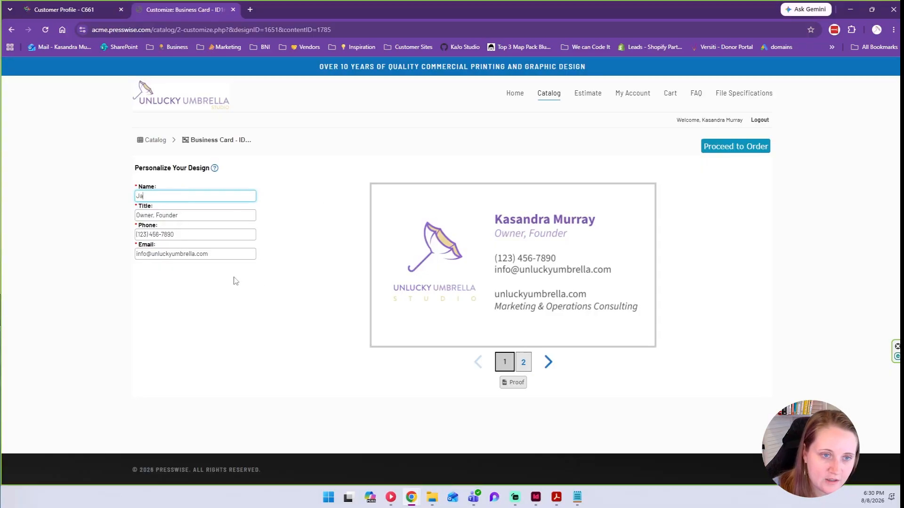
key("Tab")
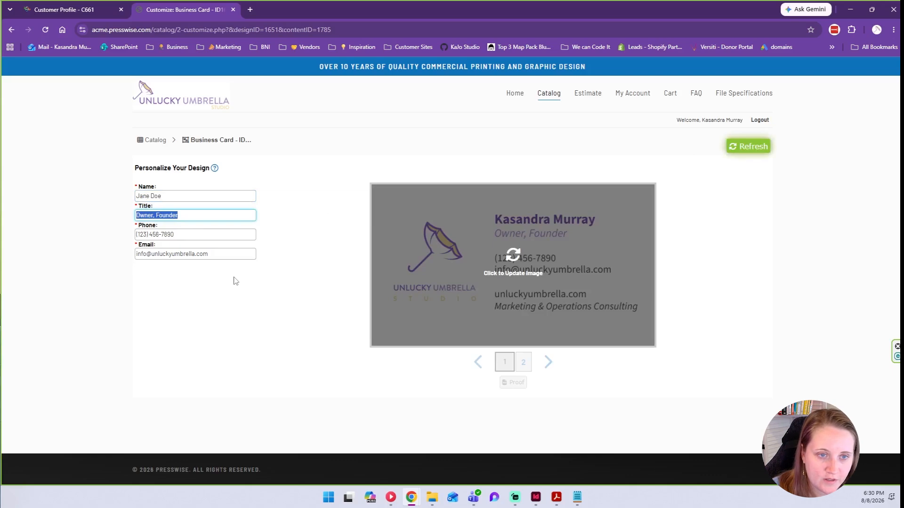
type("Marketing A")
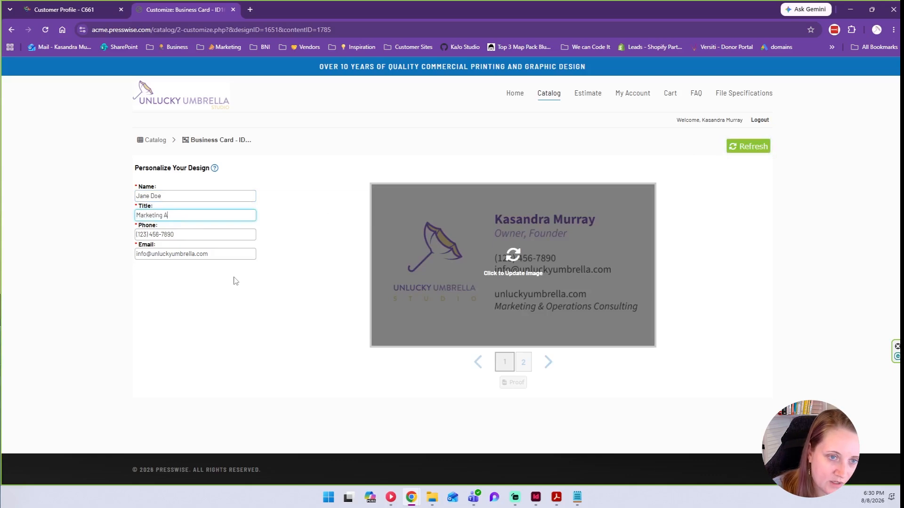
type("ssistant")
left_click_drag(210, 233, 94, 228)
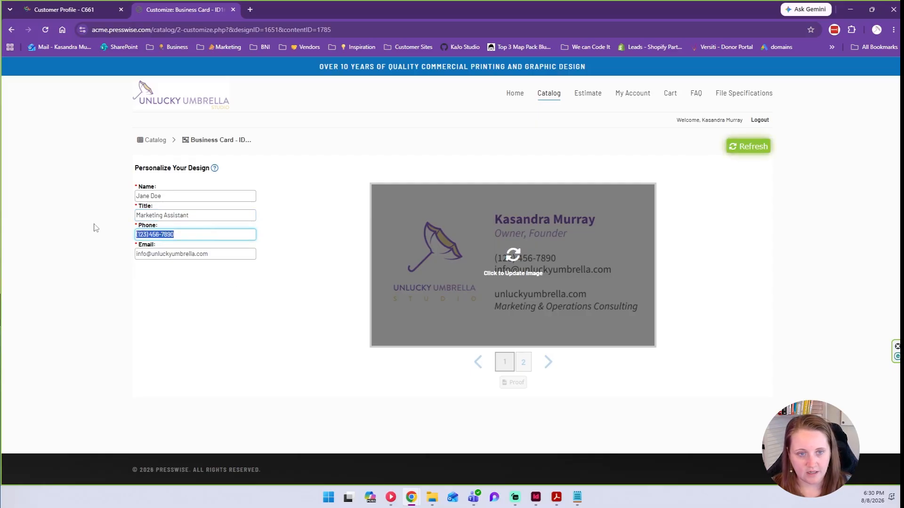
type("123-456-78")
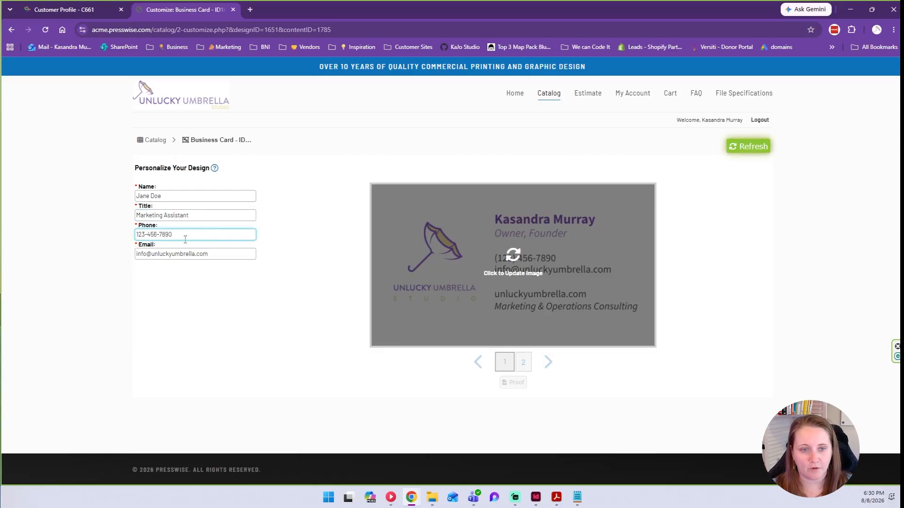
left_click(168, 254)
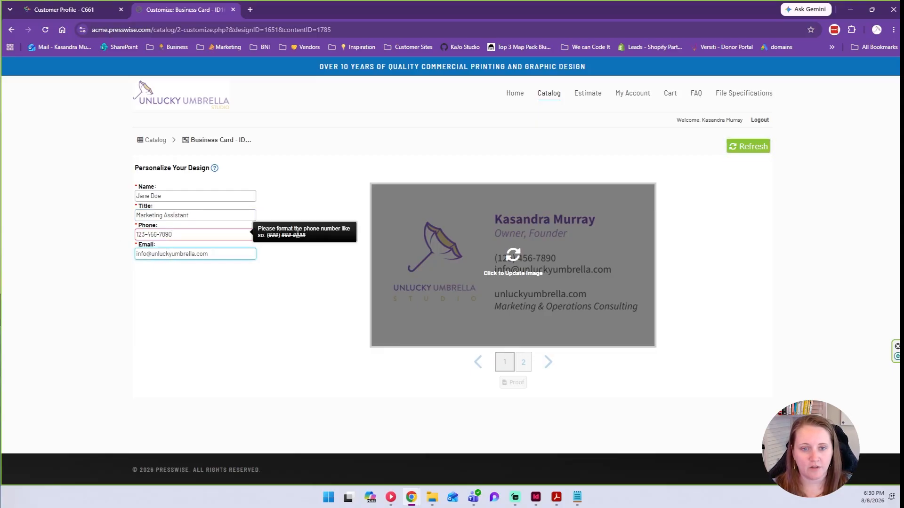
Correct the phone number to the required (xxx) format and change the e-mail's mailbox to 'test'.
left_click_drag(315, 238, 258, 227)
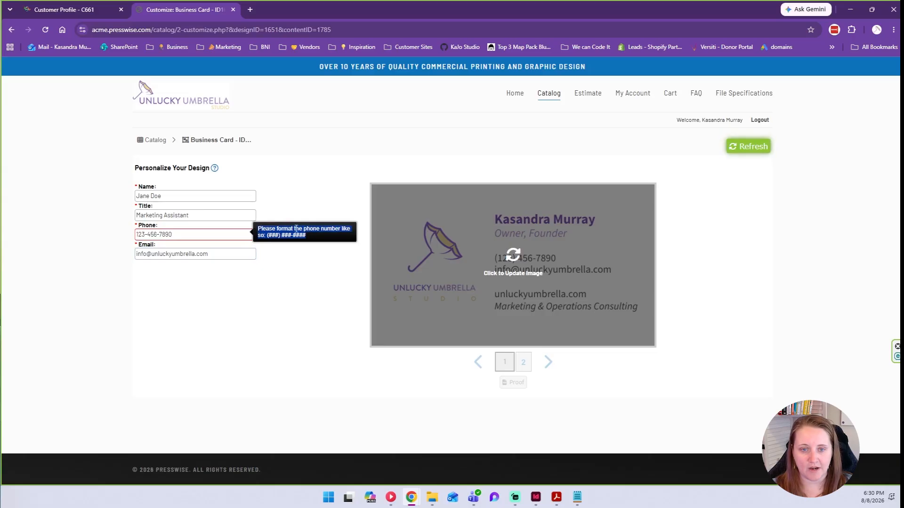
left_click_drag(151, 234, 113, 234)
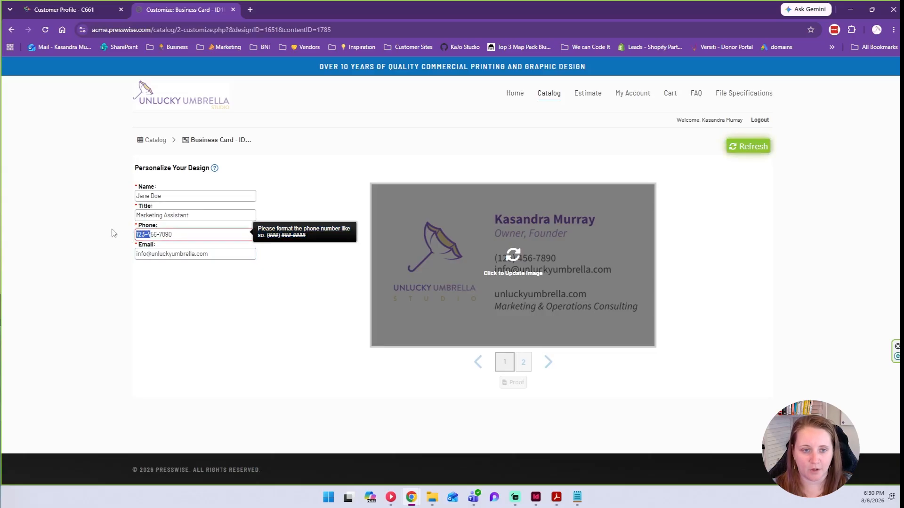
key("BackSpace")
type("(123) 4")
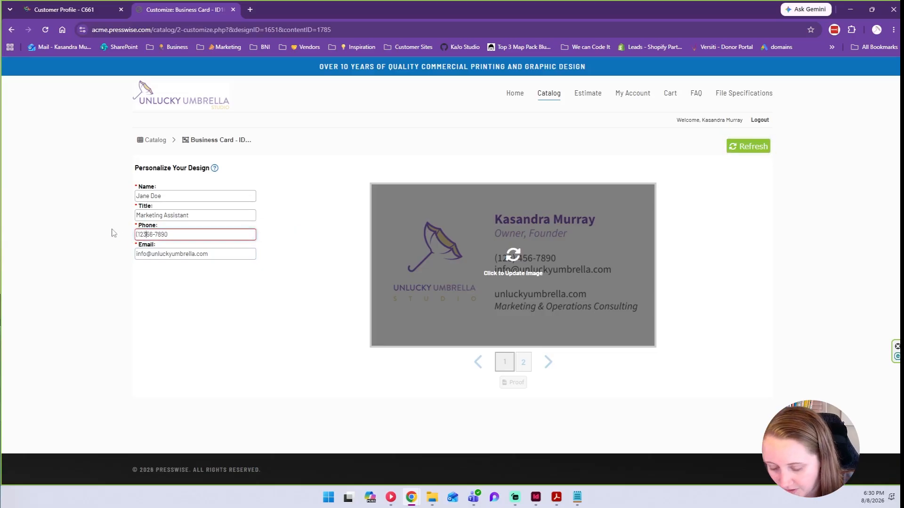
left_click(167, 291)
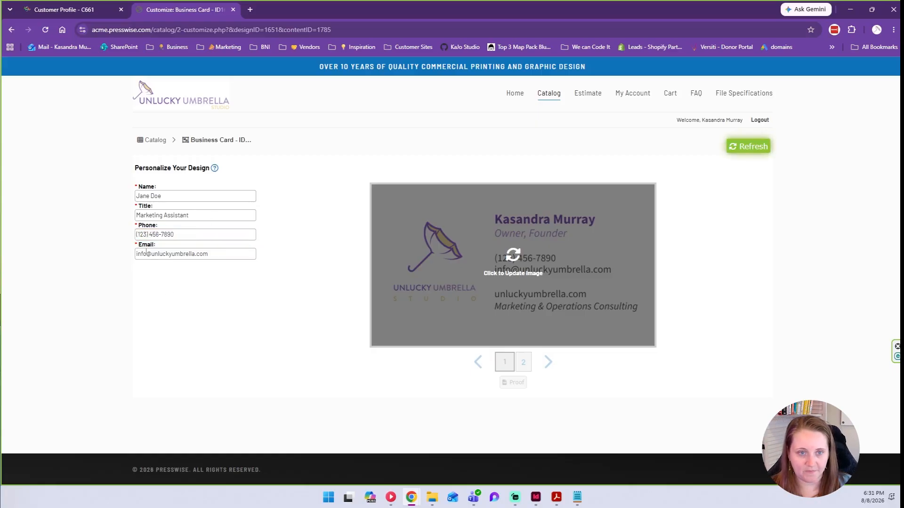
double_click(148, 251)
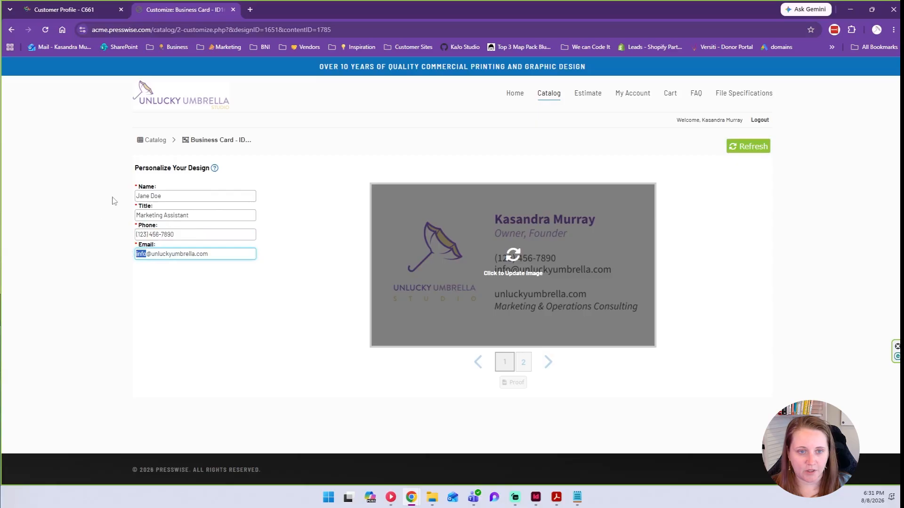
type("test")
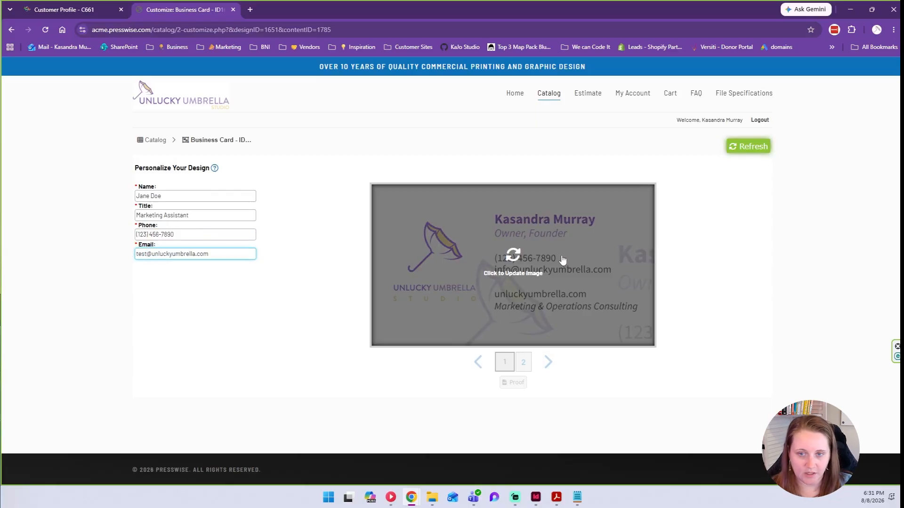
left_click(258, 337)
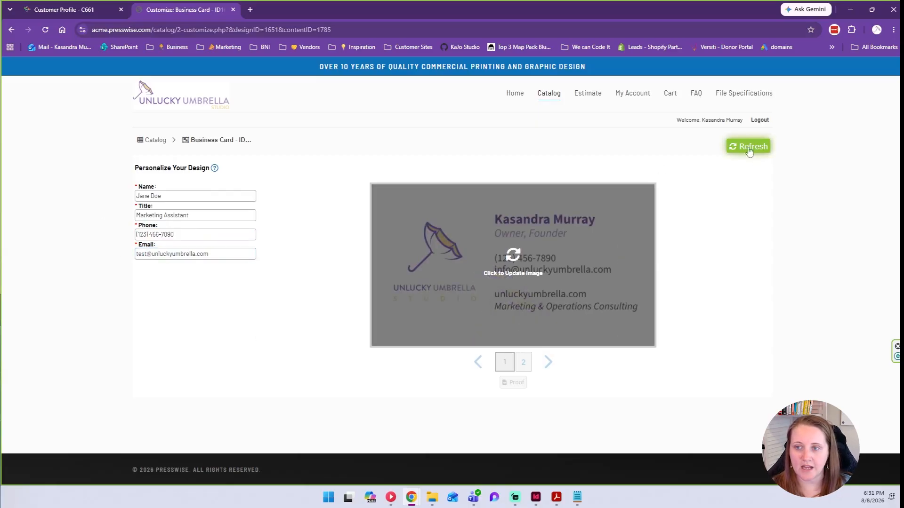
Refresh the card preview with the entered details, view the purple back side, and request its proof.
left_click(516, 249)
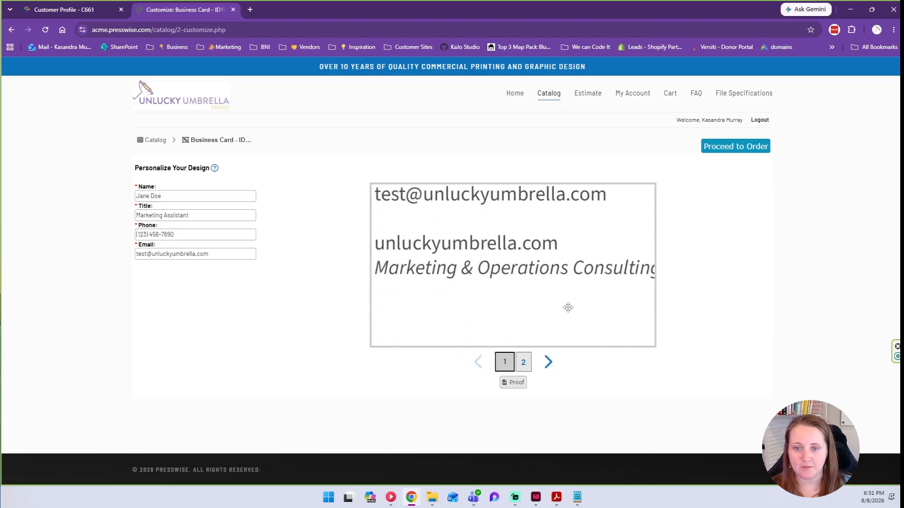
left_click(548, 363)
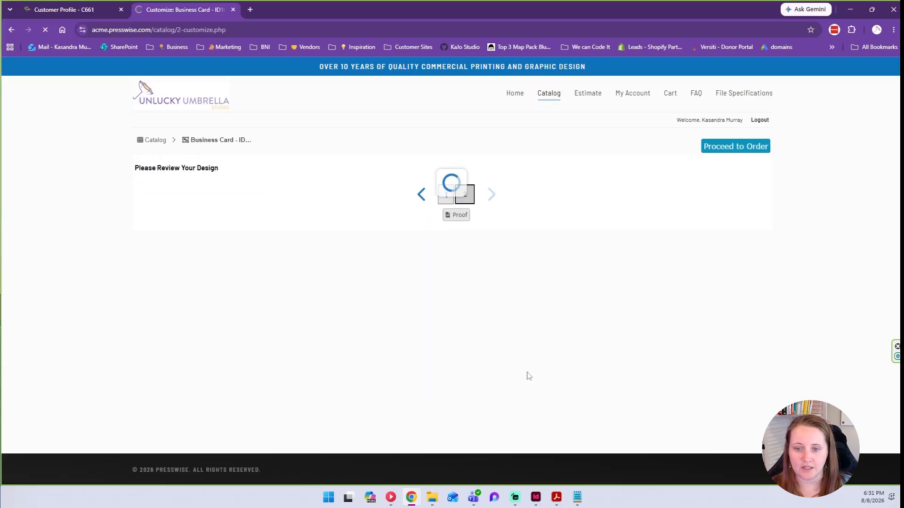
left_click(453, 383)
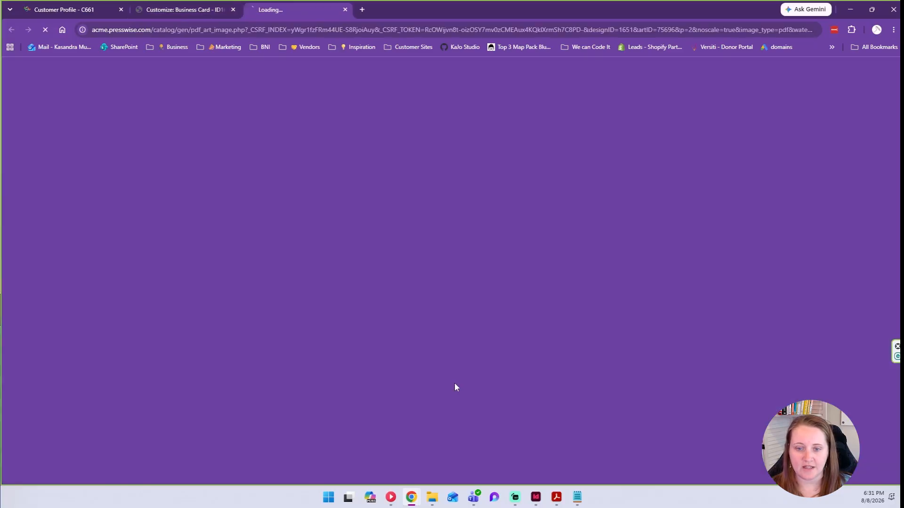
Open page-2-proof (2).pdf, the back-side proof, in Adobe Acrobat.
left_click(782, 93)
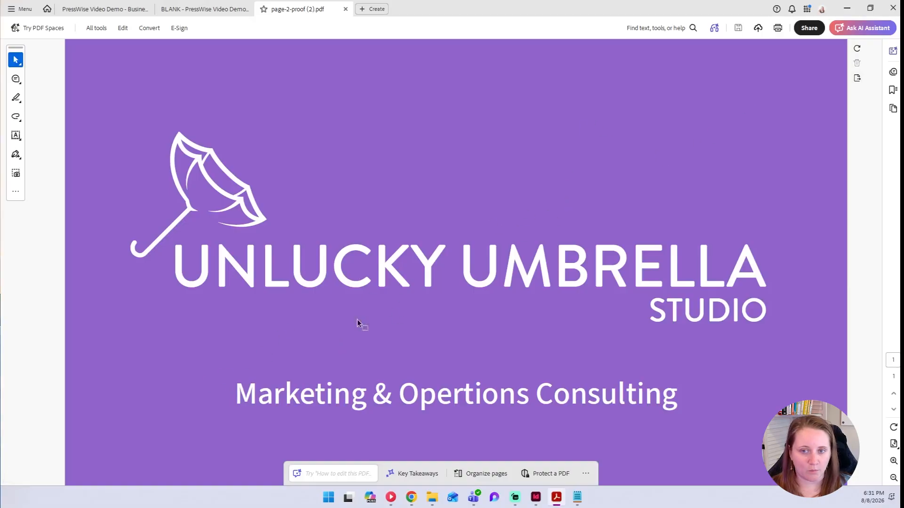
Close the proof, proceed to ordering, and compare against the template's checkout options.
left_click(345, 9)
left_click_drag(628, 6, 0, 160)
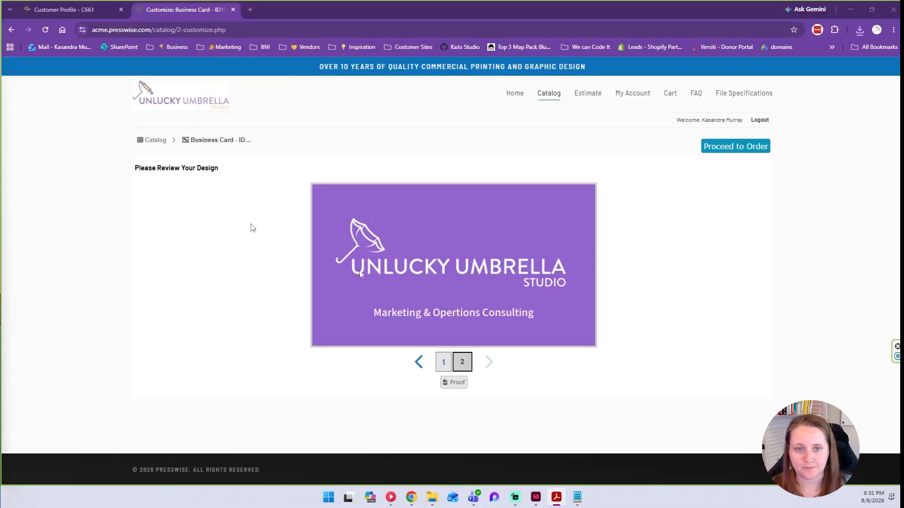
left_click(750, 152)
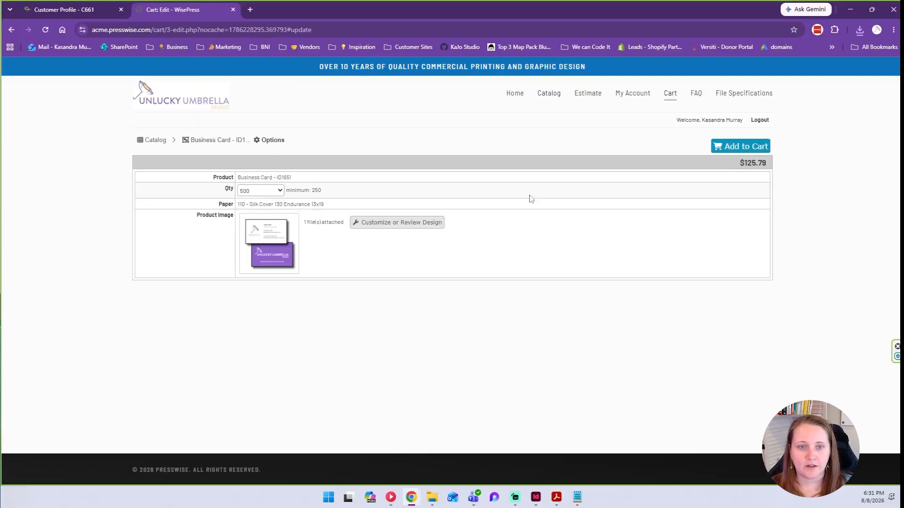
key("ctrl+Tab")
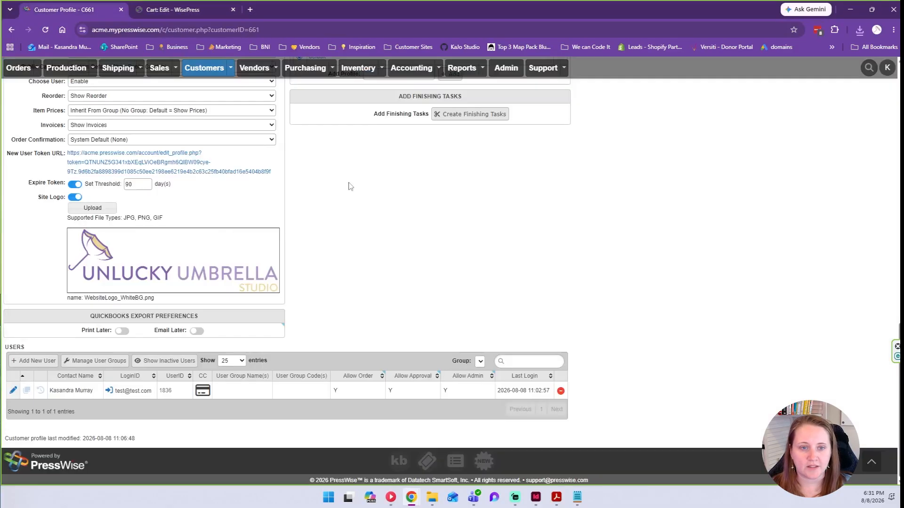
scroll(335, 186, "down", 5)
scroll(344, 179, "up", 10)
left_click(317, 150)
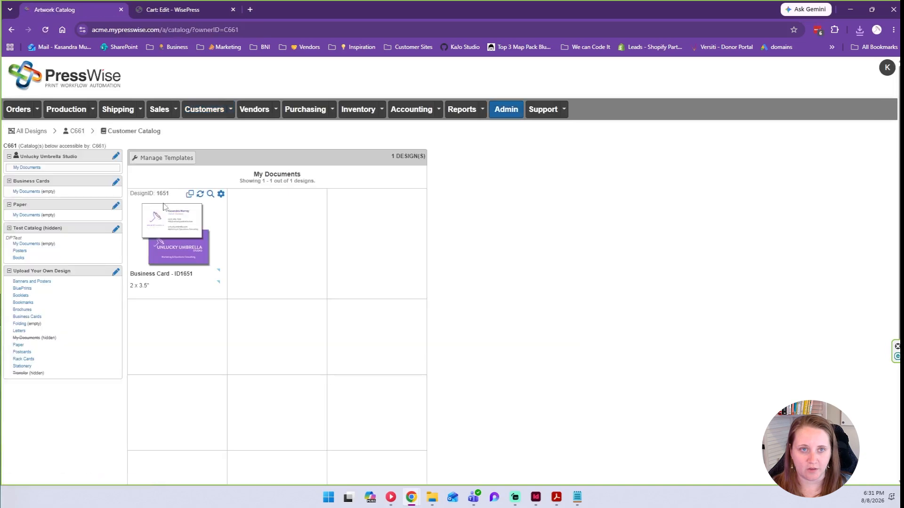
left_click(175, 223)
left_click(836, 133)
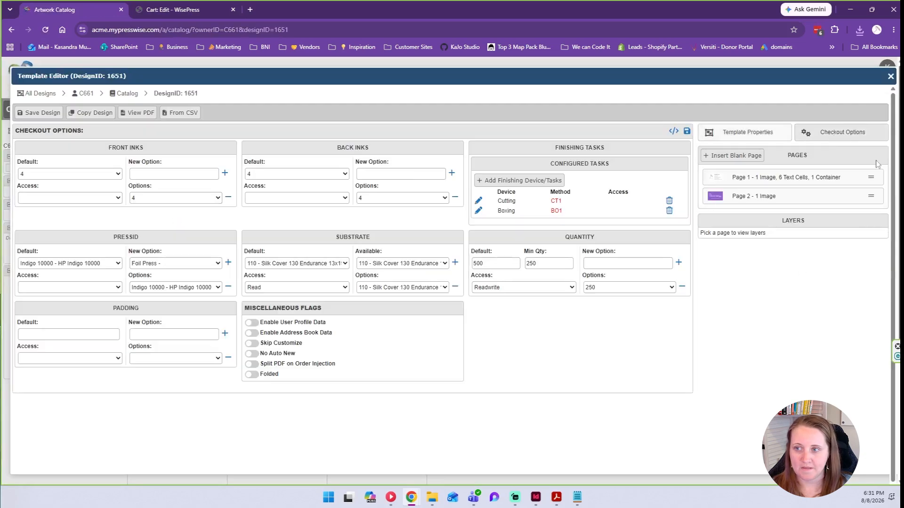
left_click(166, 10)
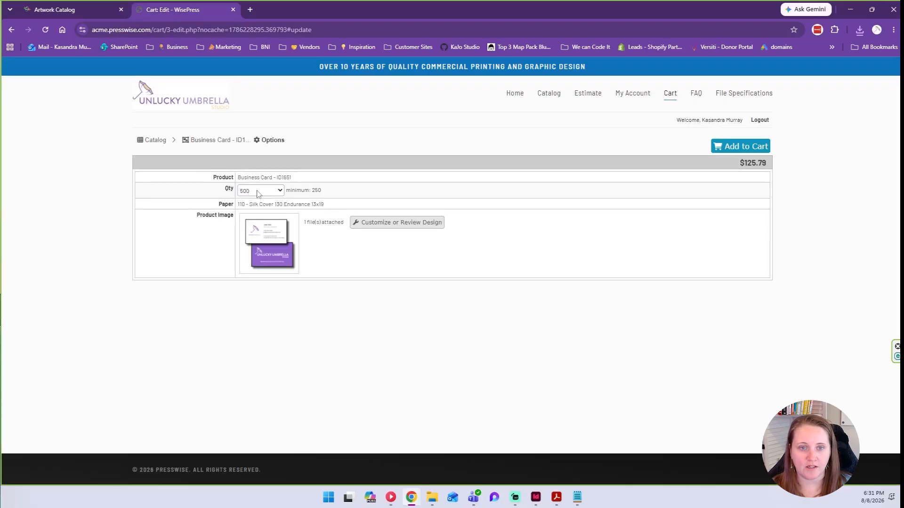
left_click(120, 10)
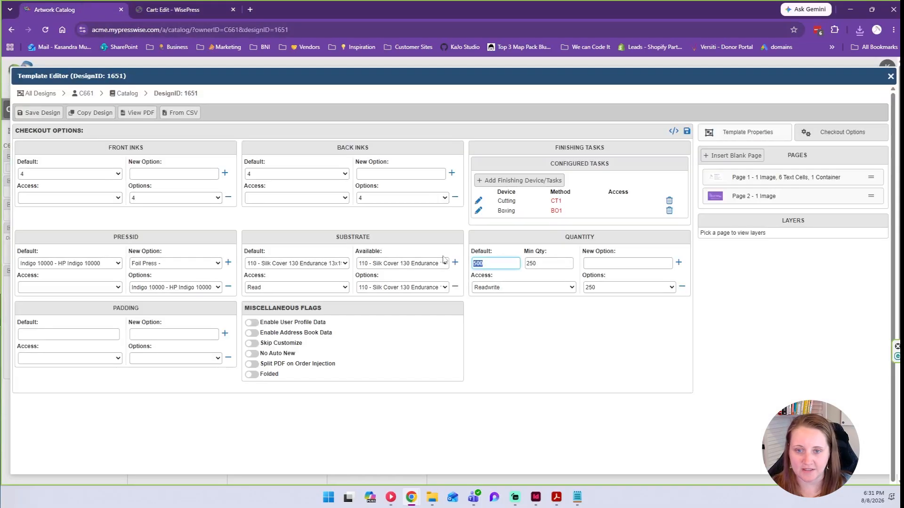
left_click(160, 10)
Change the order quantity from 750 ($144.20) to 1000.
left_click(266, 193)
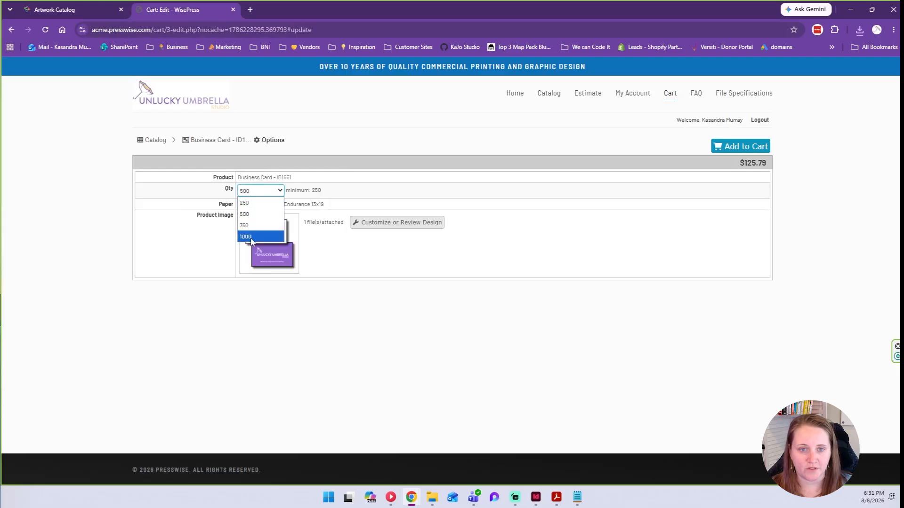
left_click(244, 226)
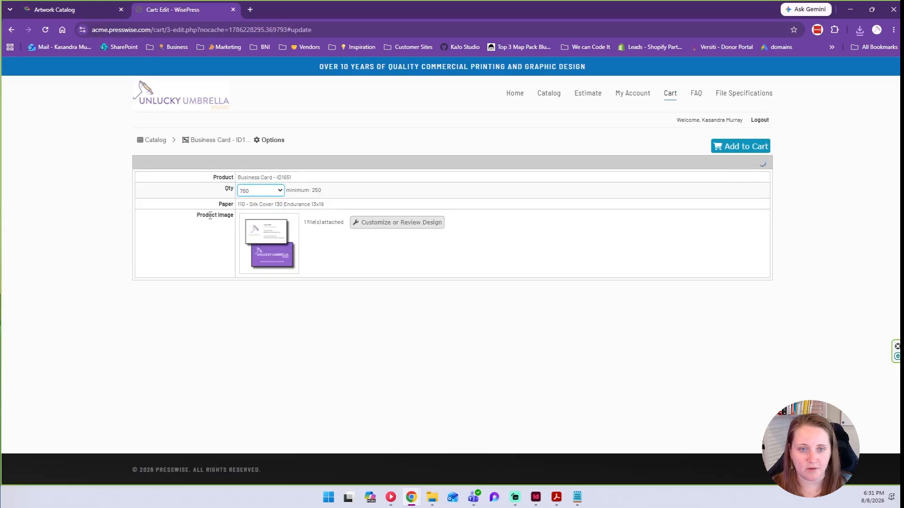
left_click_drag(324, 204, 238, 206)
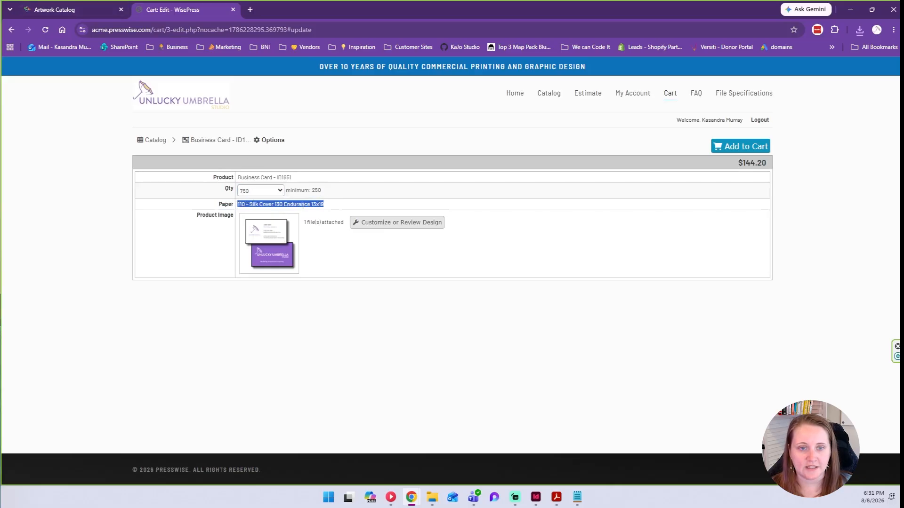
left_click(76, 4)
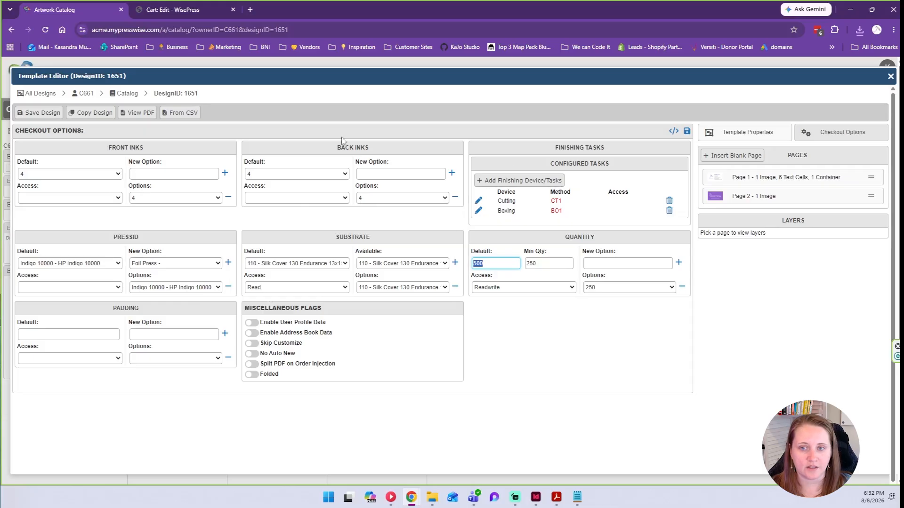
key("ctrl+Tab")
key("ctrl+Tab")
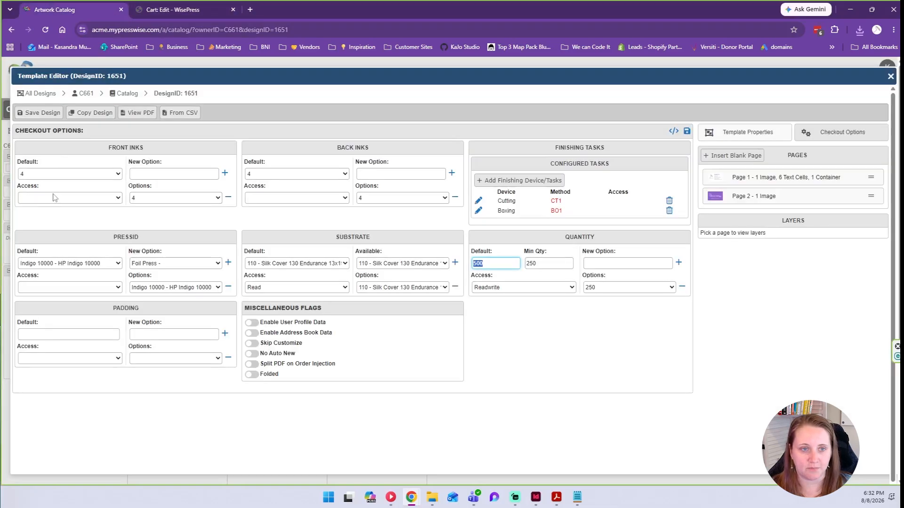
left_click(197, 10)
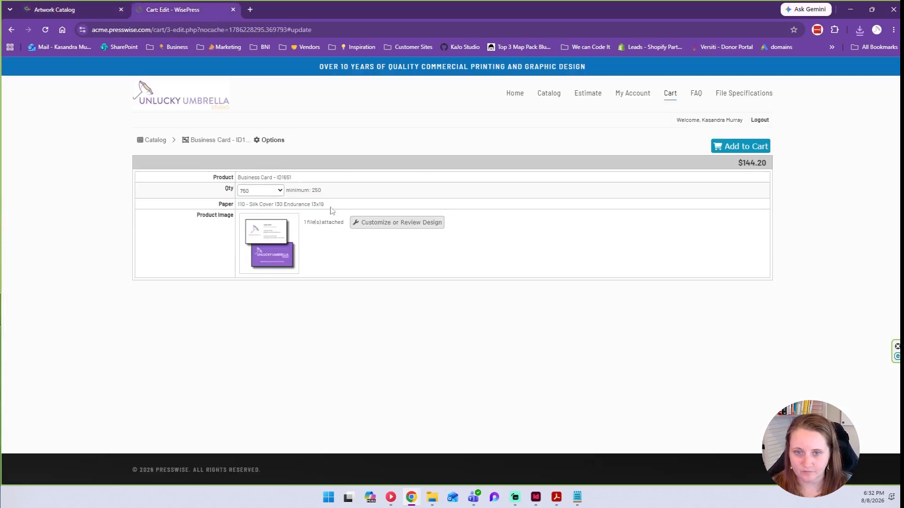
left_click_drag(736, 164, 771, 164)
left_click(263, 191)
left_click(257, 237)
left_click_drag(741, 165, 774, 165)
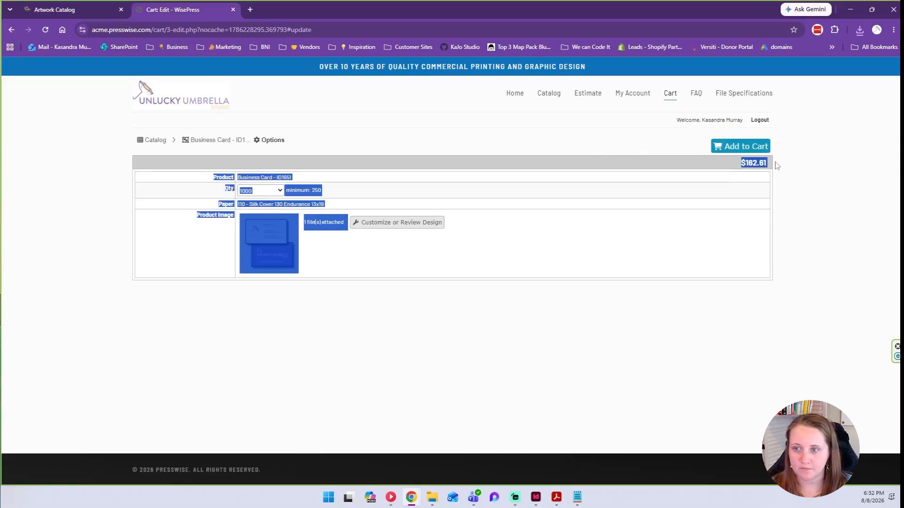
left_click(656, 222)
Add the 1,000 business cards to the cart at $162.61, with the name carried into the memo.
left_click(725, 147)
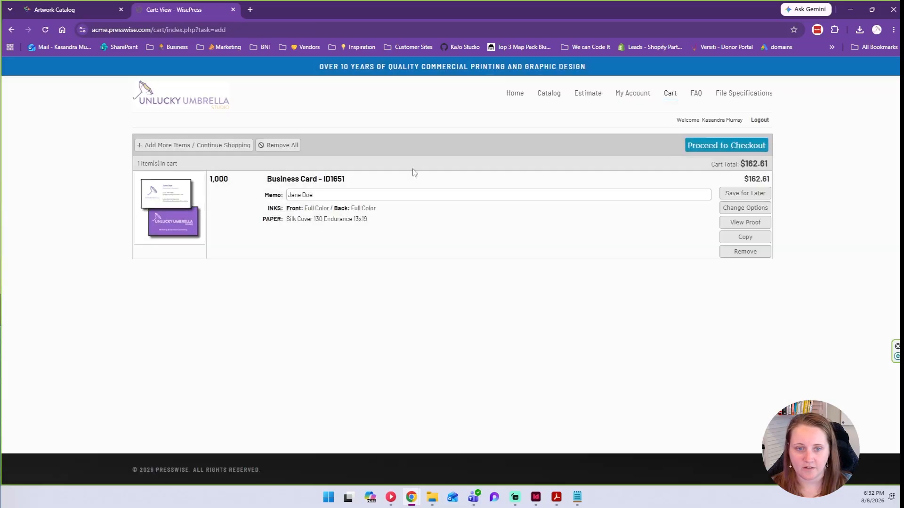
left_click(330, 194)
triple_click(330, 194)
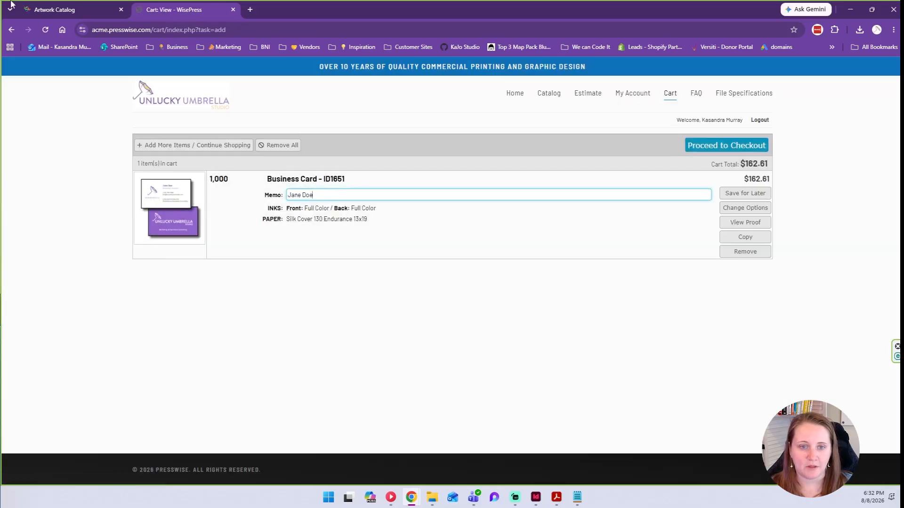
Check the template Name field's Append to MEMO setting against the cart item's memo.
left_click(40, 10)
left_click(758, 136)
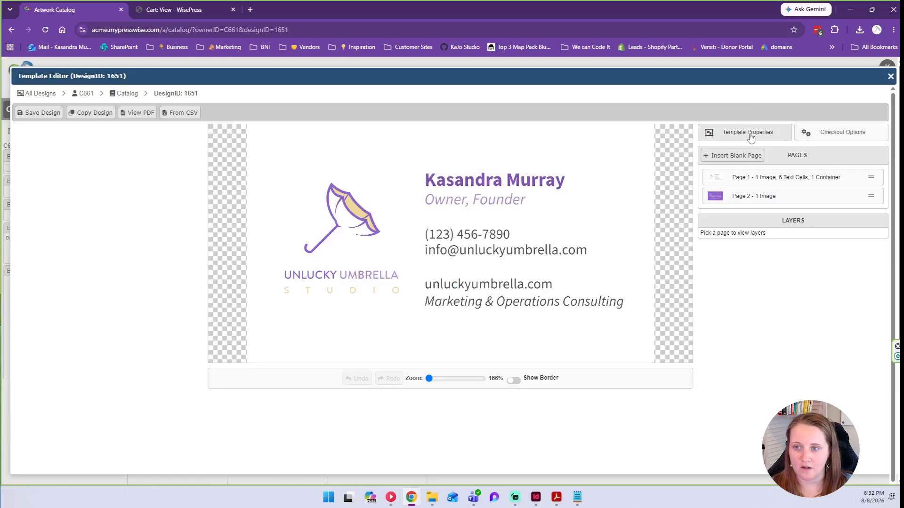
left_click(754, 177)
left_click(772, 335)
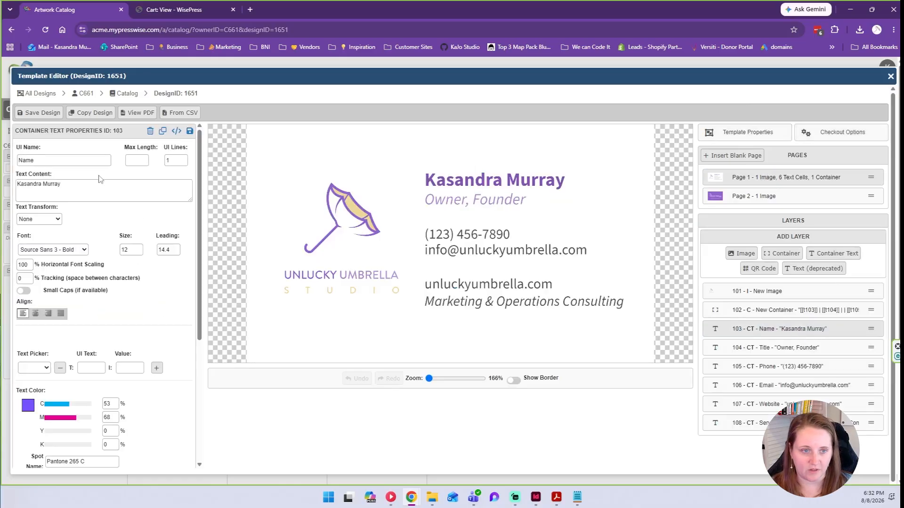
scroll(101, 179, "down", 4)
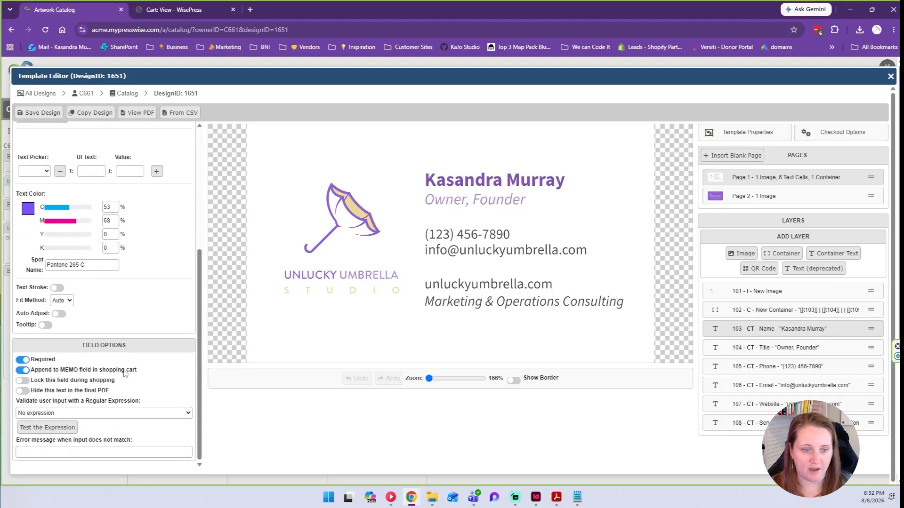
left_click(207, 10)
triple_click(322, 192)
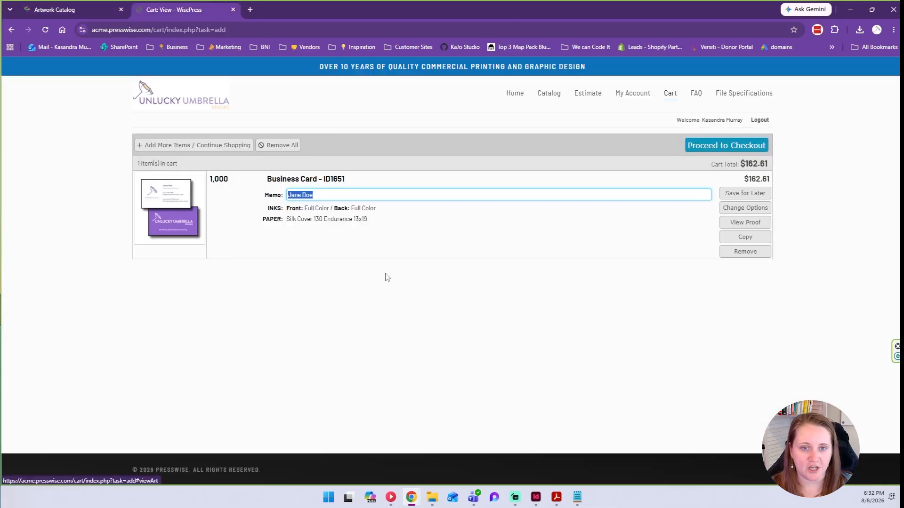
left_click(508, 254)
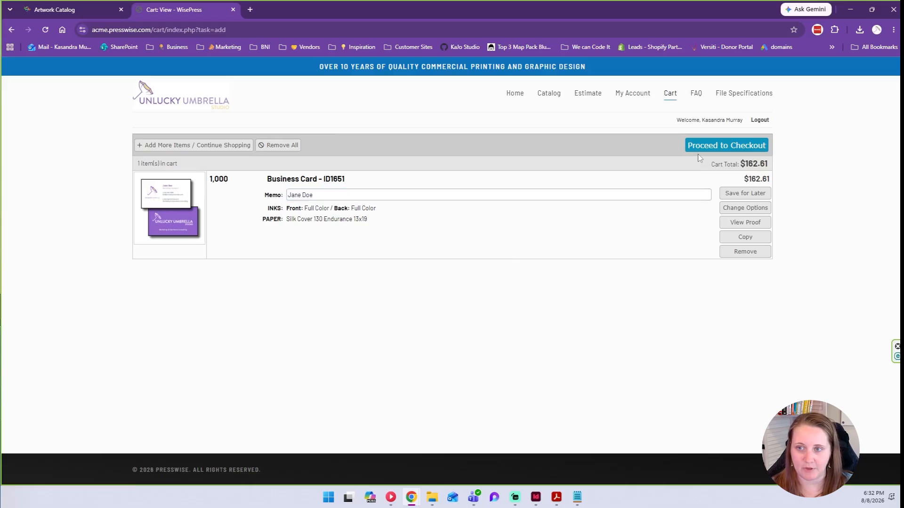
Start checkout and ship the order to the company address.
left_click(719, 145)
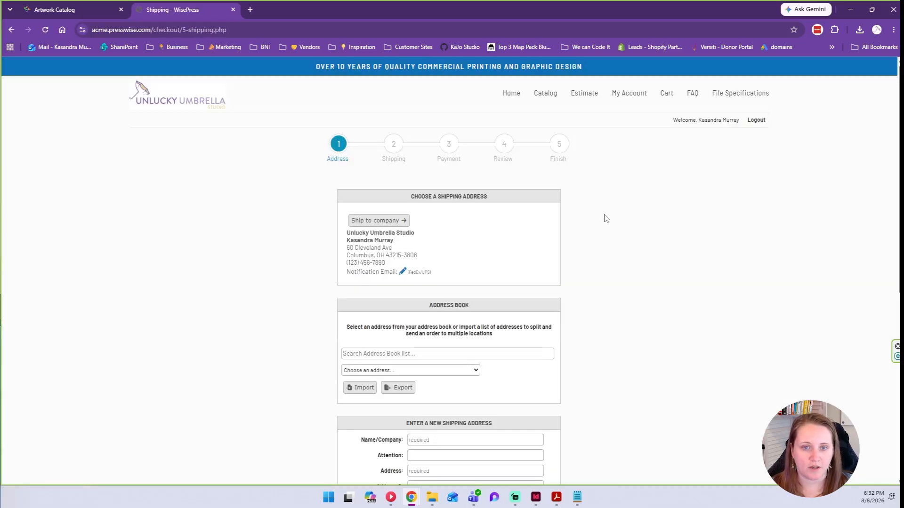
scroll(607, 219, "down", 1)
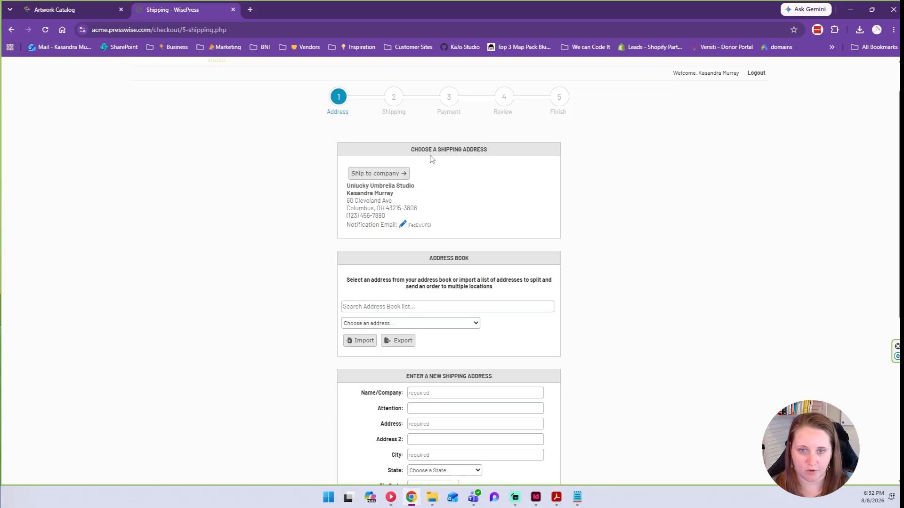
scroll(317, 113, "up", 1)
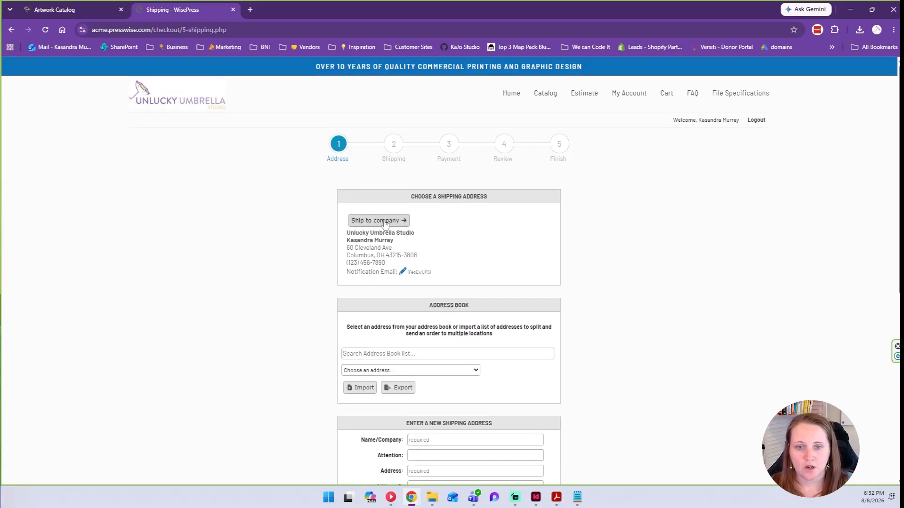
left_click(375, 222)
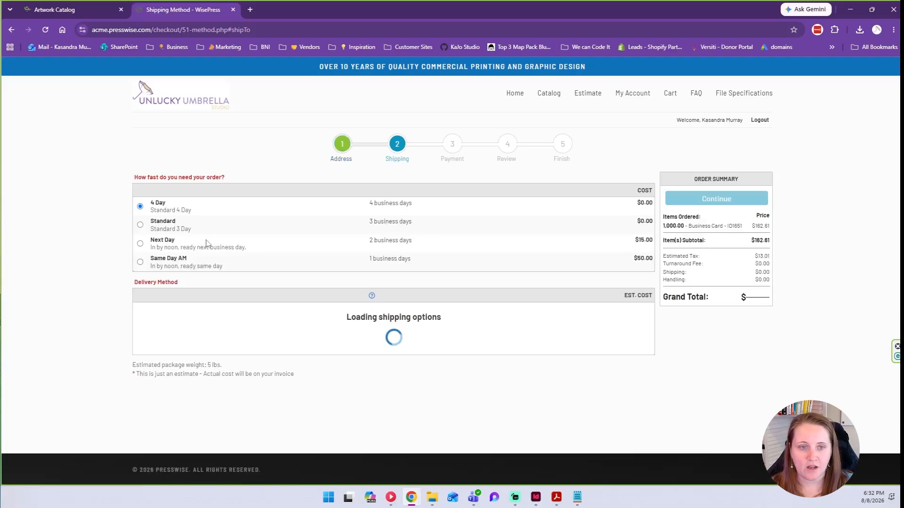
Choose Standard 3 Day turnaround with Customer Pickup delivery, bringing the total to $178.46.
left_click(141, 225)
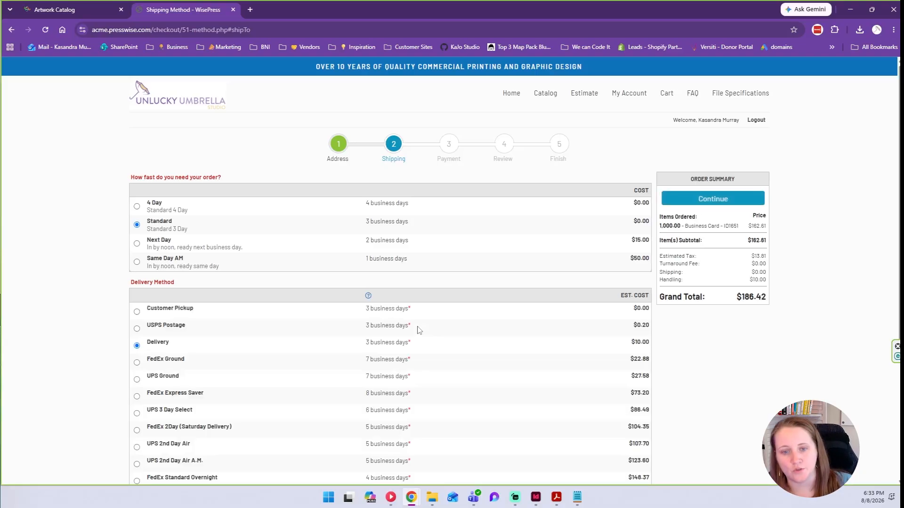
scroll(418, 330, "down", 4)
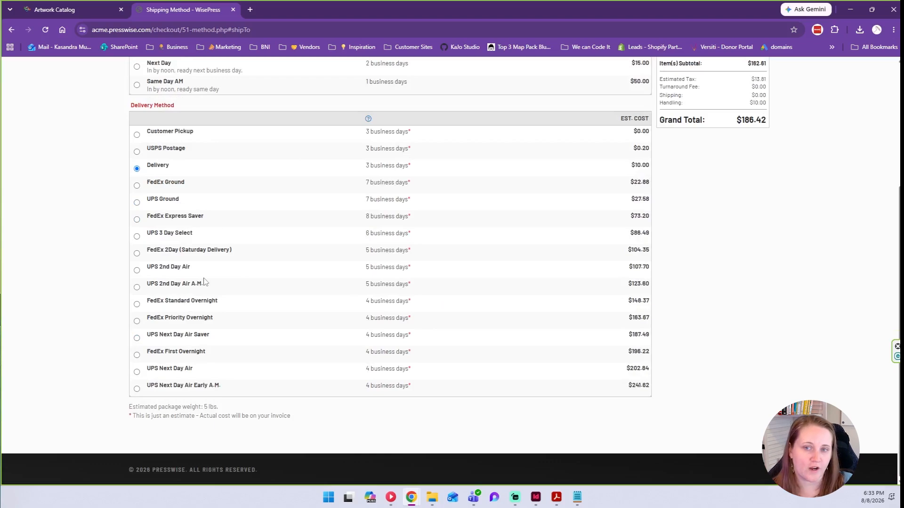
scroll(277, 199, "up", 1)
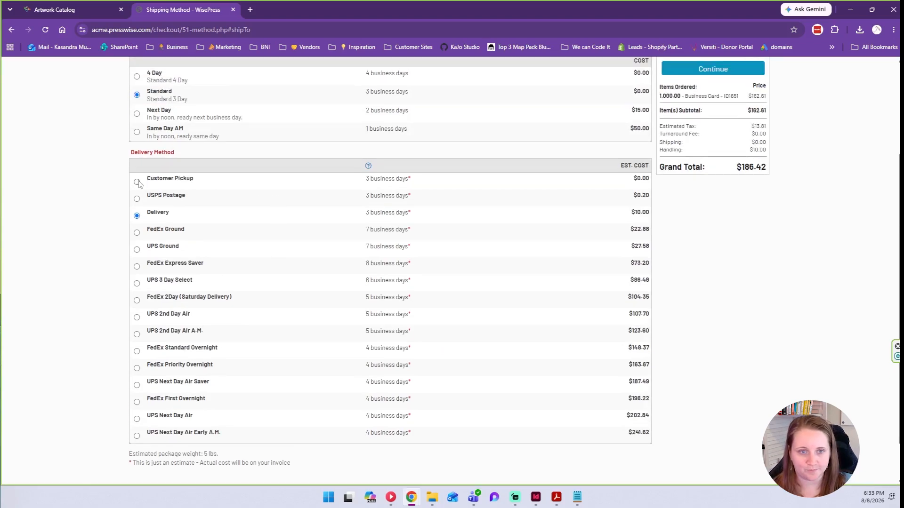
left_click(137, 182)
scroll(581, 183, "up", 2)
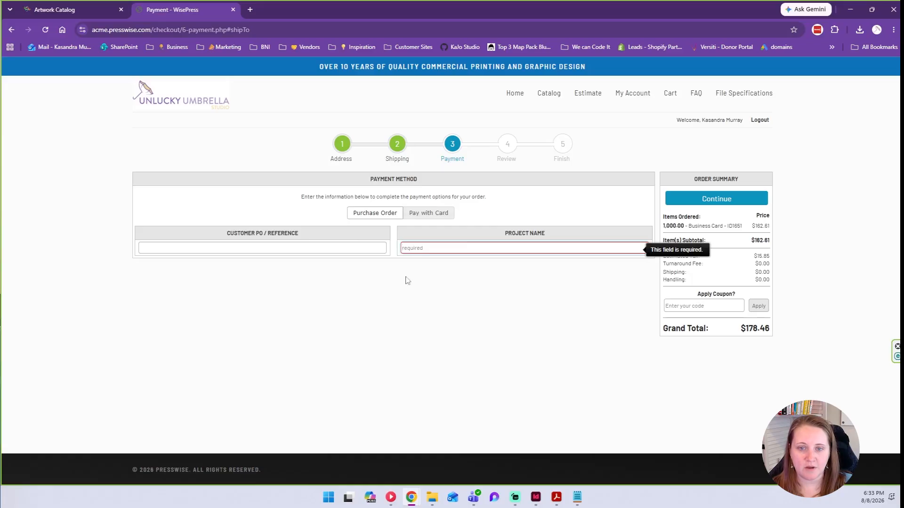
Enter 'Test DONT PRINT' as customer PO, reuse it as project name, and continue to review.
type("Test")
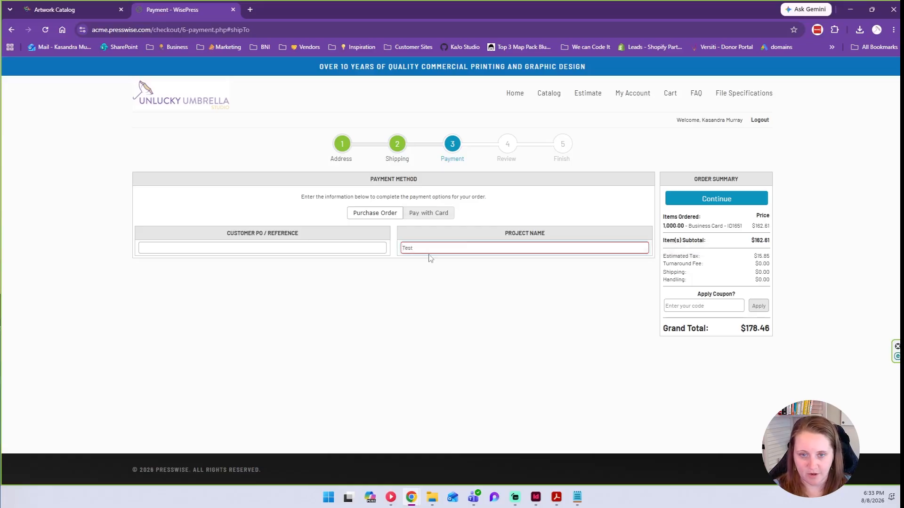
key("shift+Tab")
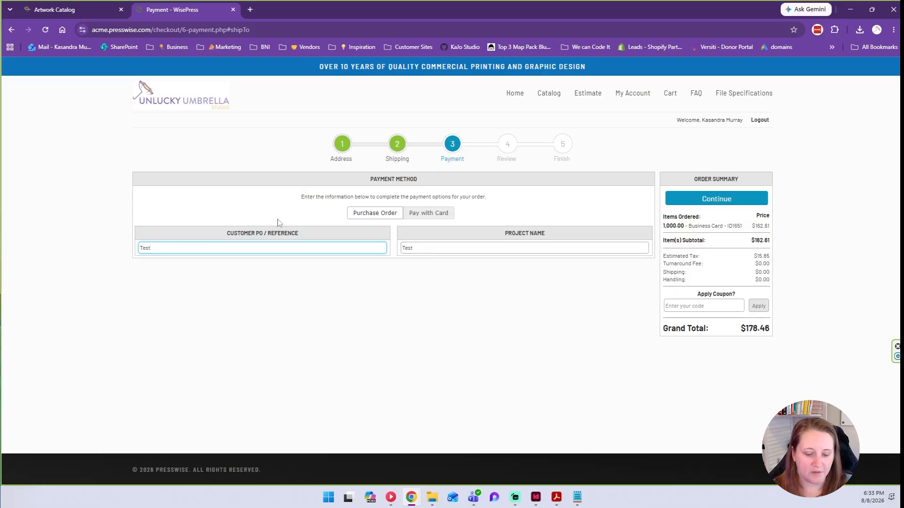
type("Test DONT PRINT")
key("ctrl+a")
key("ctrl+c")
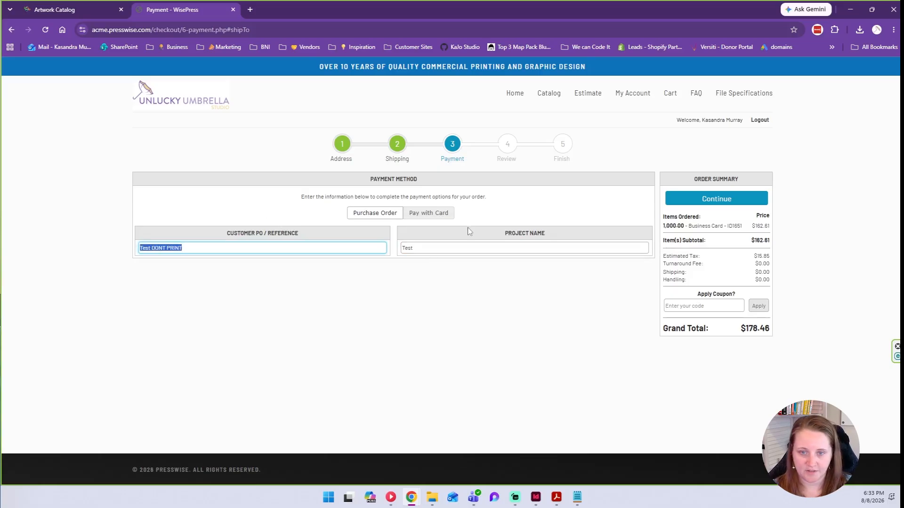
double_click(476, 252)
key("ctrl+v")
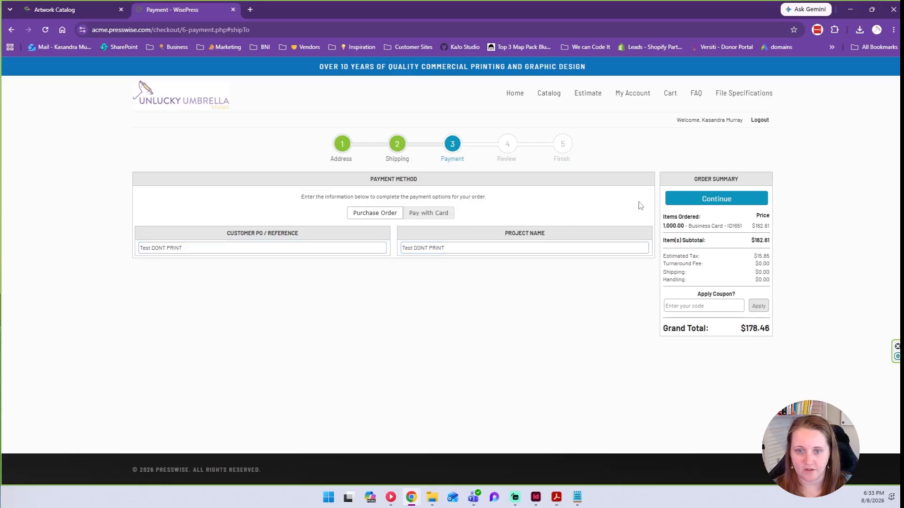
left_click(704, 201)
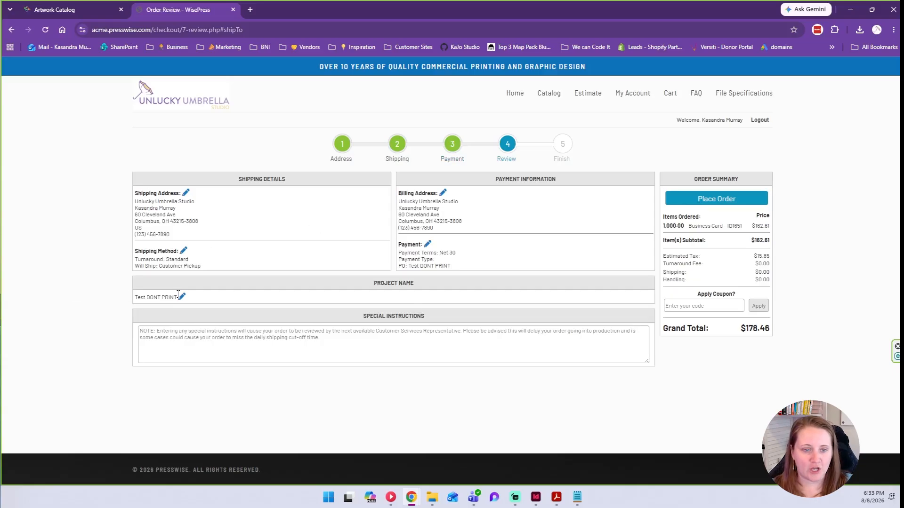
Place the business card order and pick out the new order ID on the Order Sent page.
left_click(377, 343)
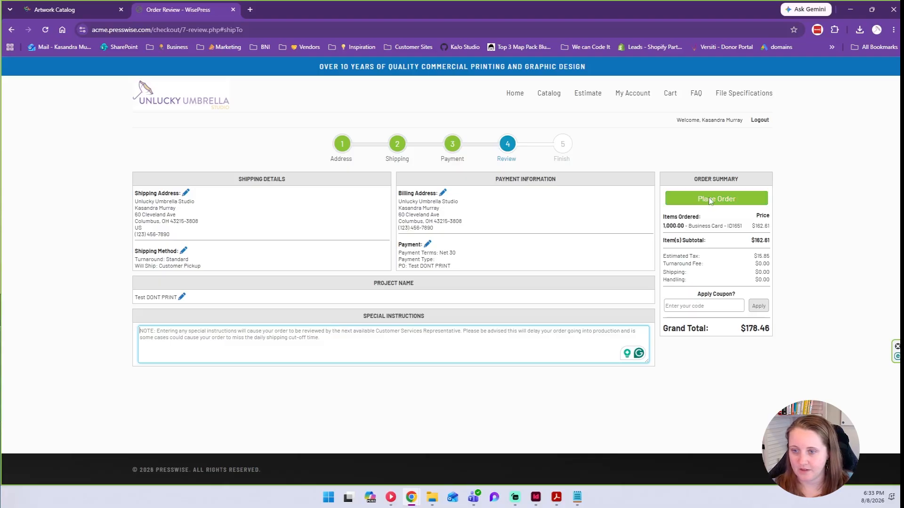
left_click(727, 195)
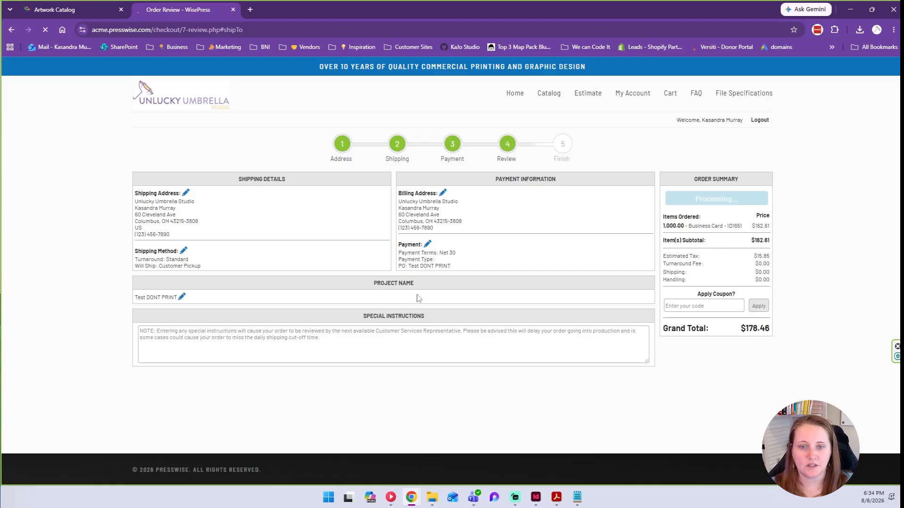
left_click_drag(487, 237, 455, 229)
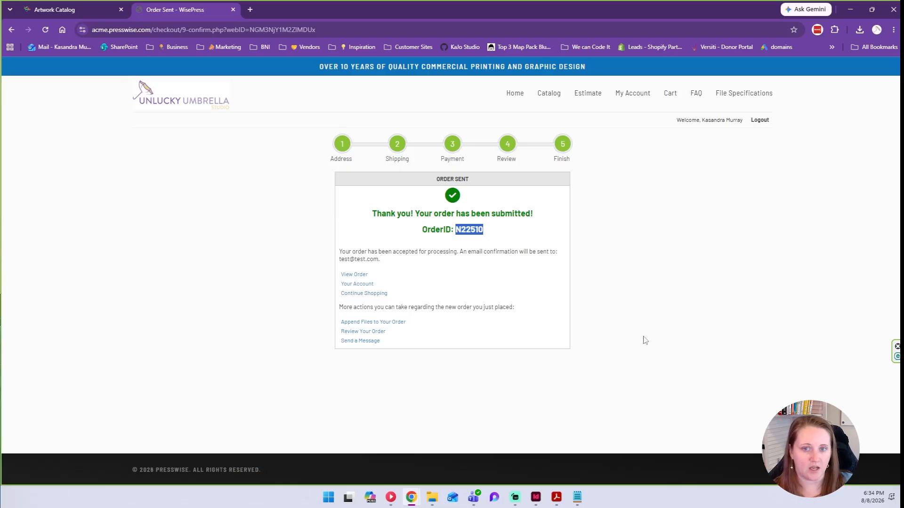
Close the admin template editor and list the customer's orders.
left_click(76, 9)
left_click(890, 76)
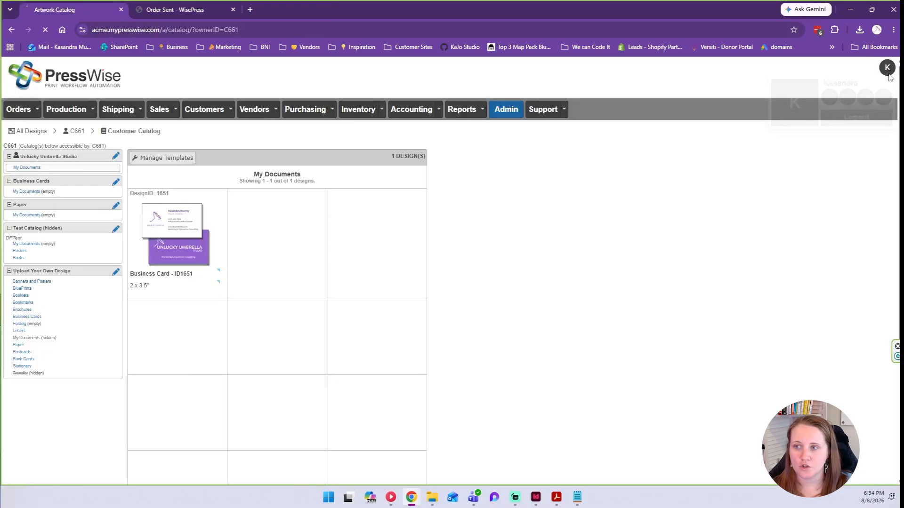
left_click(75, 133)
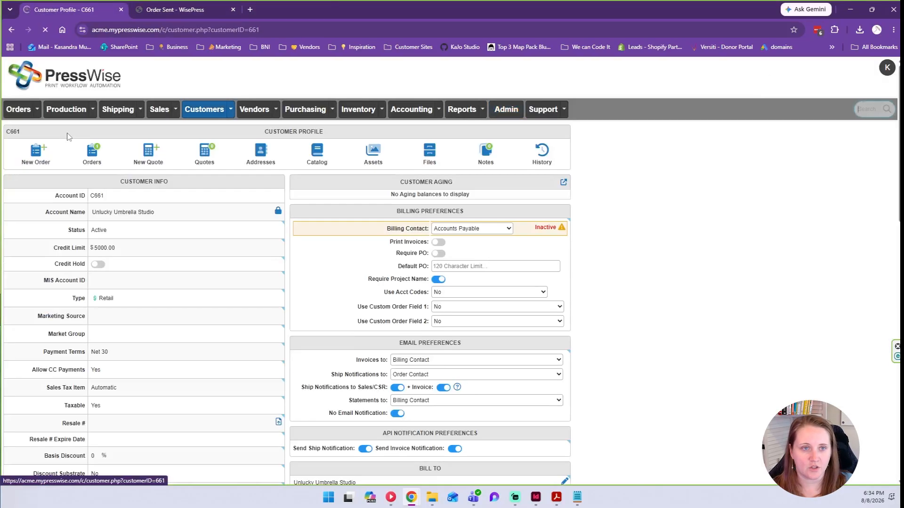
left_click(92, 158)
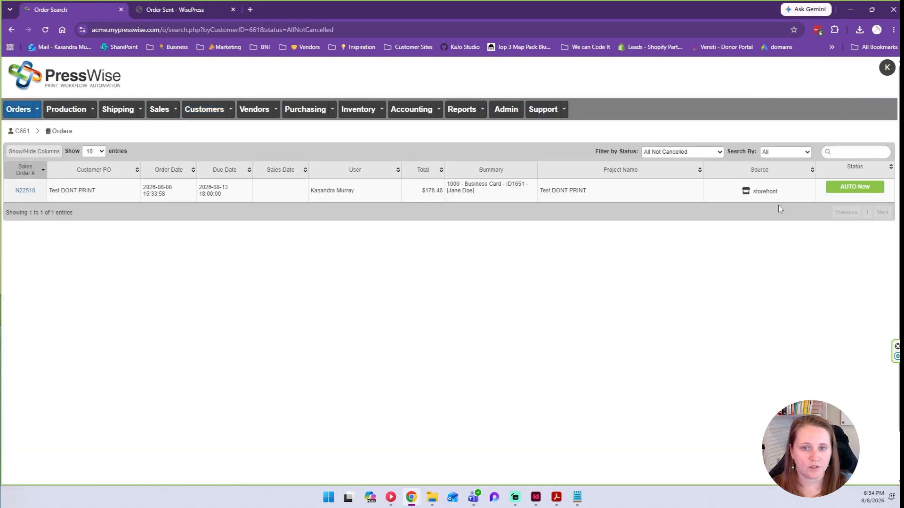
left_click_drag(783, 194, 746, 190)
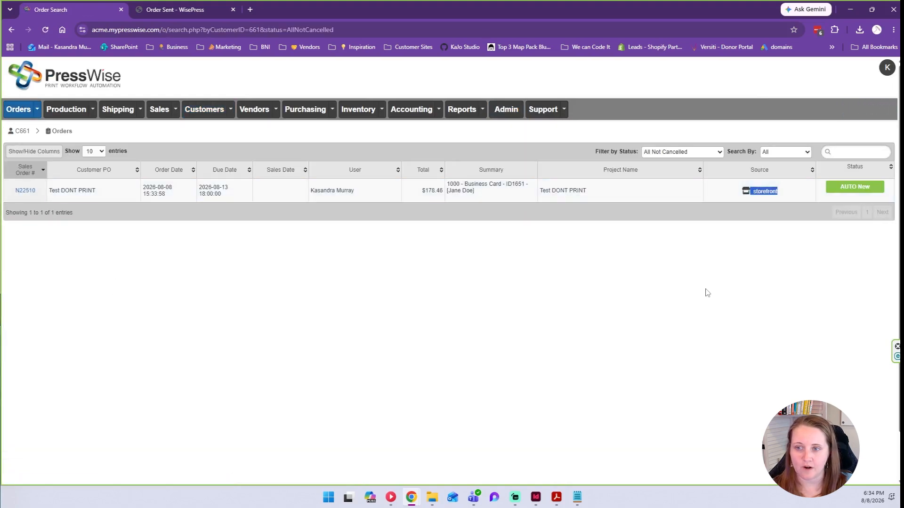
Open the new business card order to view its pending CT1 cutting and BO1 boxing tasks.
left_click(25, 190)
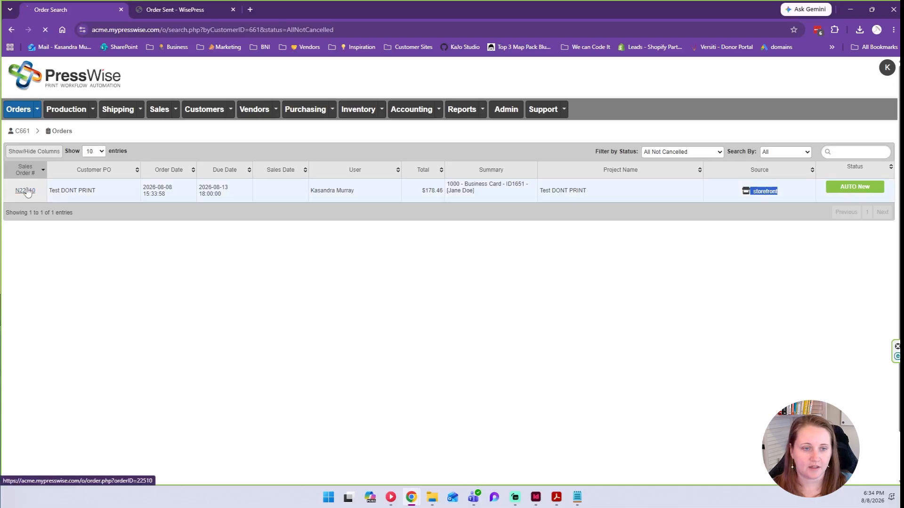
scroll(413, 271, "down", 3)
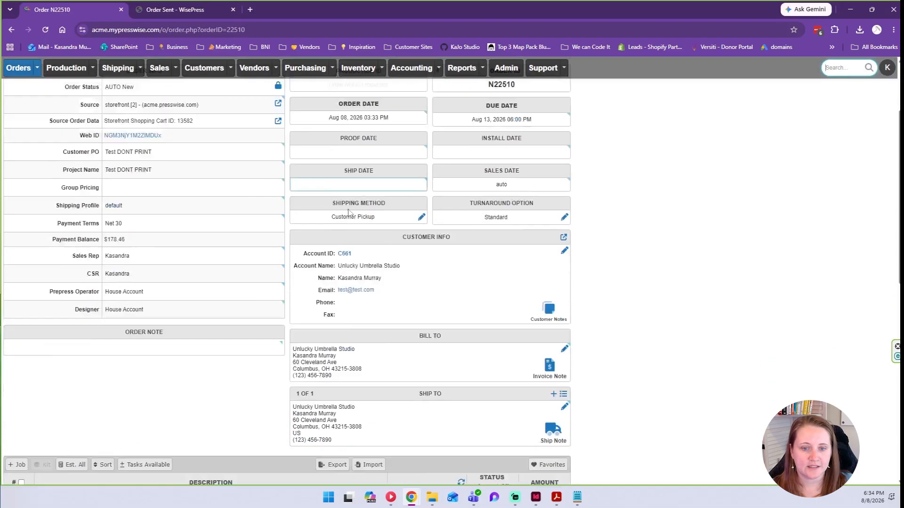
scroll(464, 302, "down", 3)
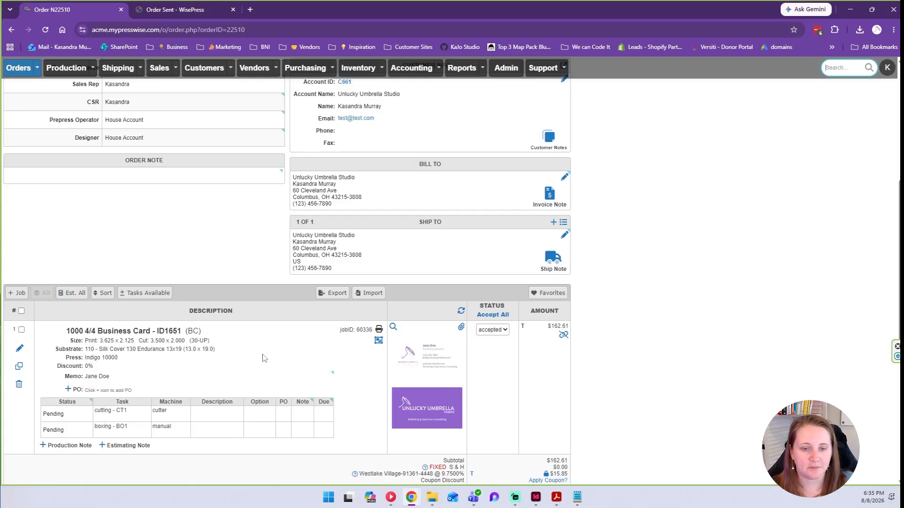
Replace the last four digits of the card's phone number, revise the preview, and save the artwork.
left_click(379, 341)
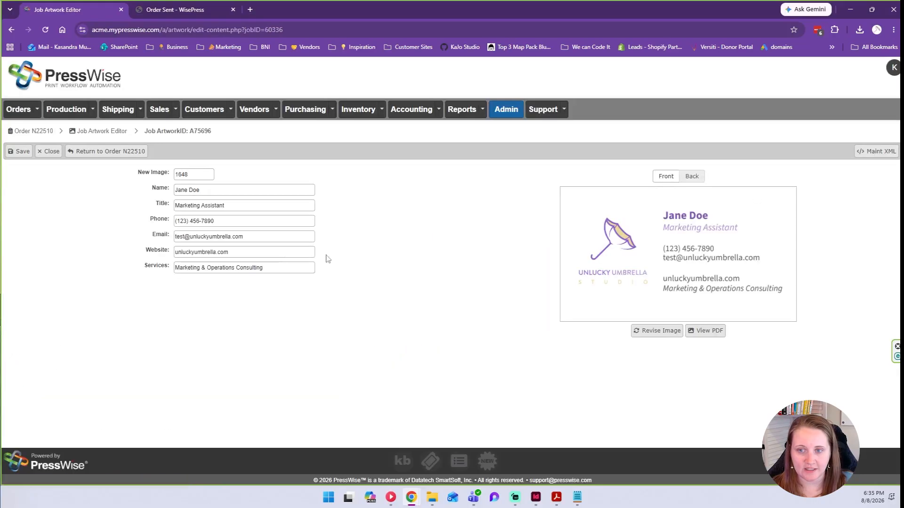
double_click(207, 221)
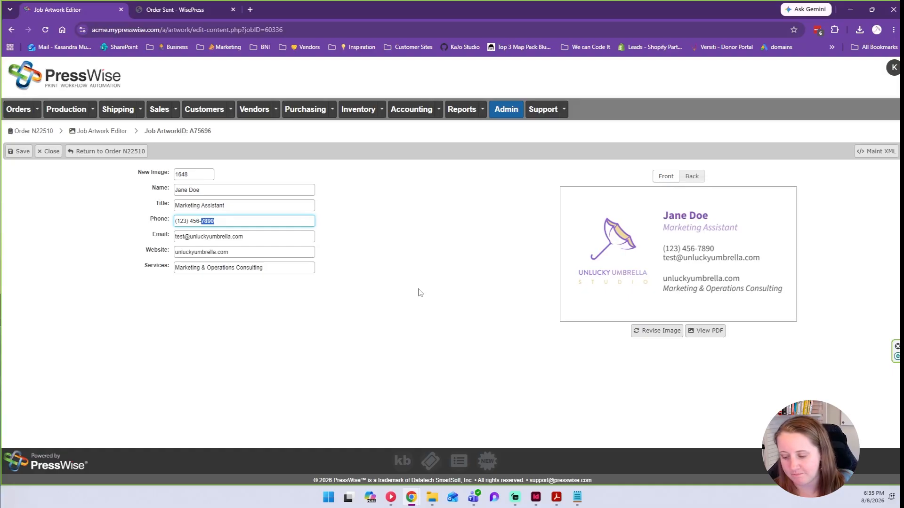
type("456")
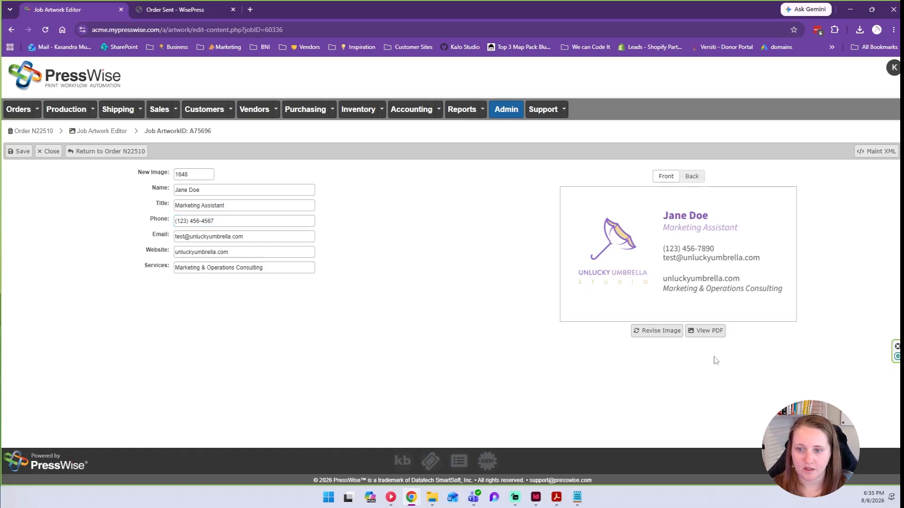
left_click(658, 333)
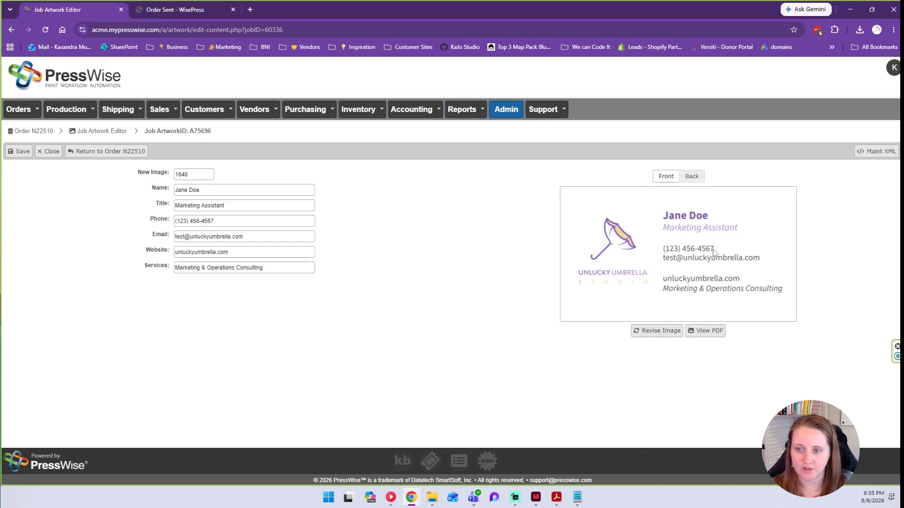
left_click(15, 154)
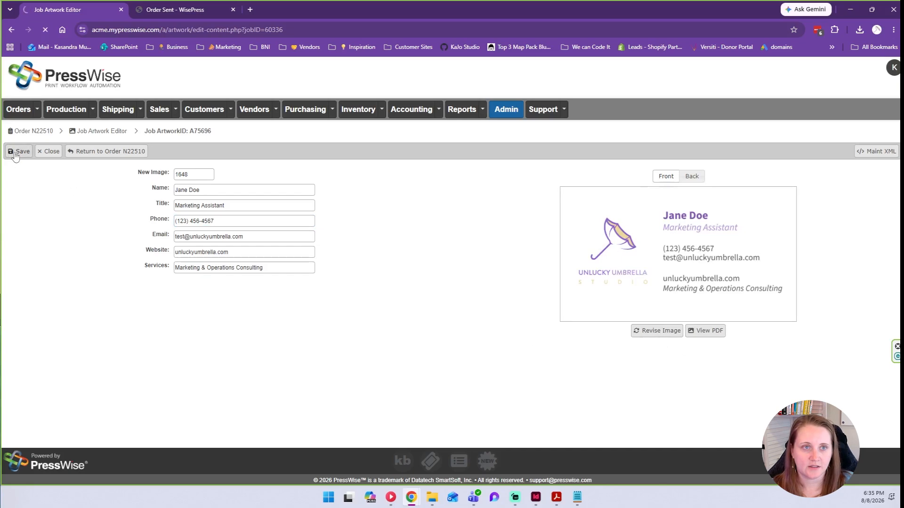
Open the artwork proof PDF to confirm the new phone number, then return to order N22510.
scroll(470, 262, "down", 5)
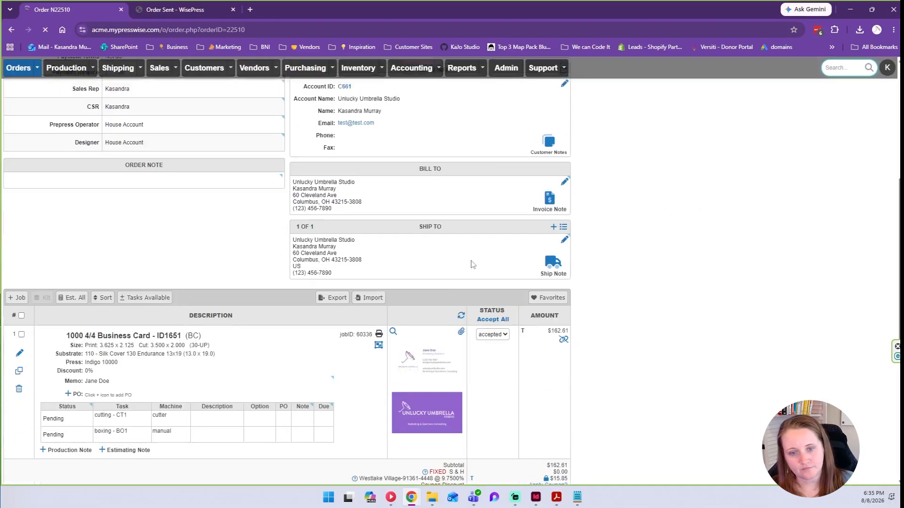
left_click(435, 348)
left_click_drag(549, 129, 515, 129)
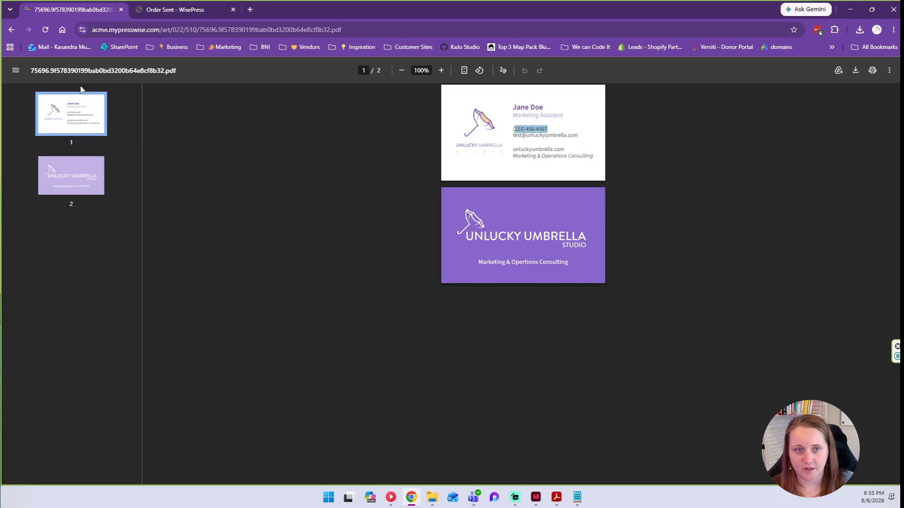
left_click(12, 29)
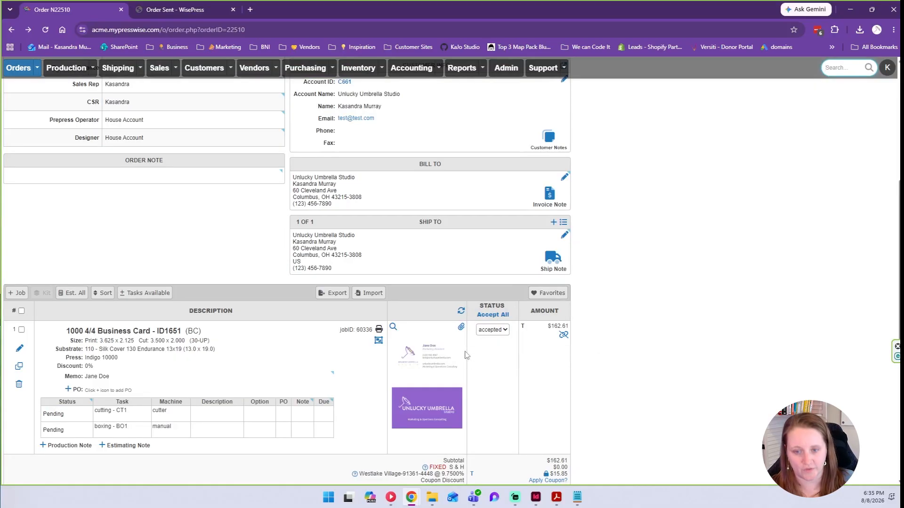
Return to the orders dashboard.
scroll(466, 355, "up", 3)
scroll(466, 356, "up", 2)
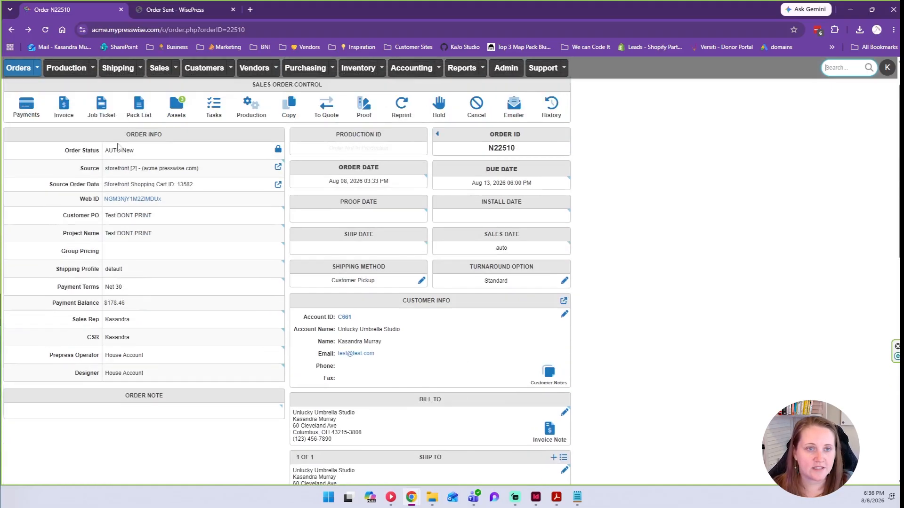
left_click(17, 68)
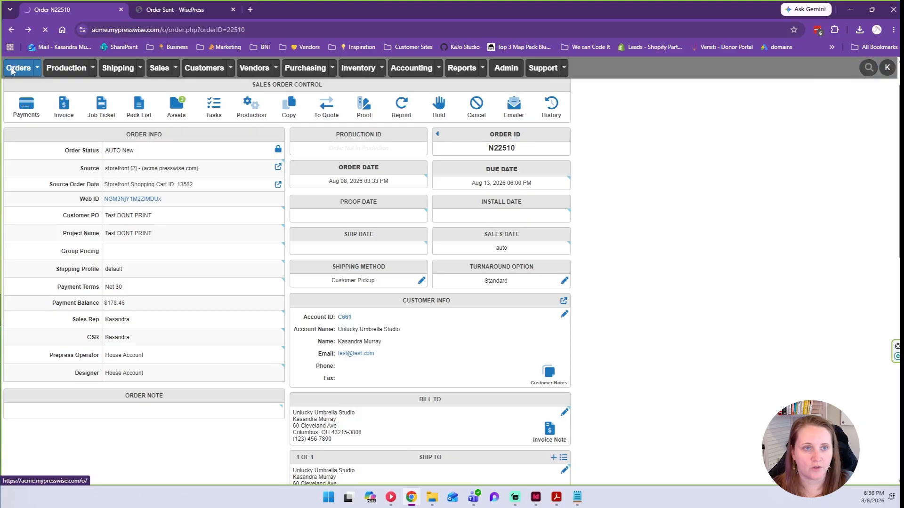